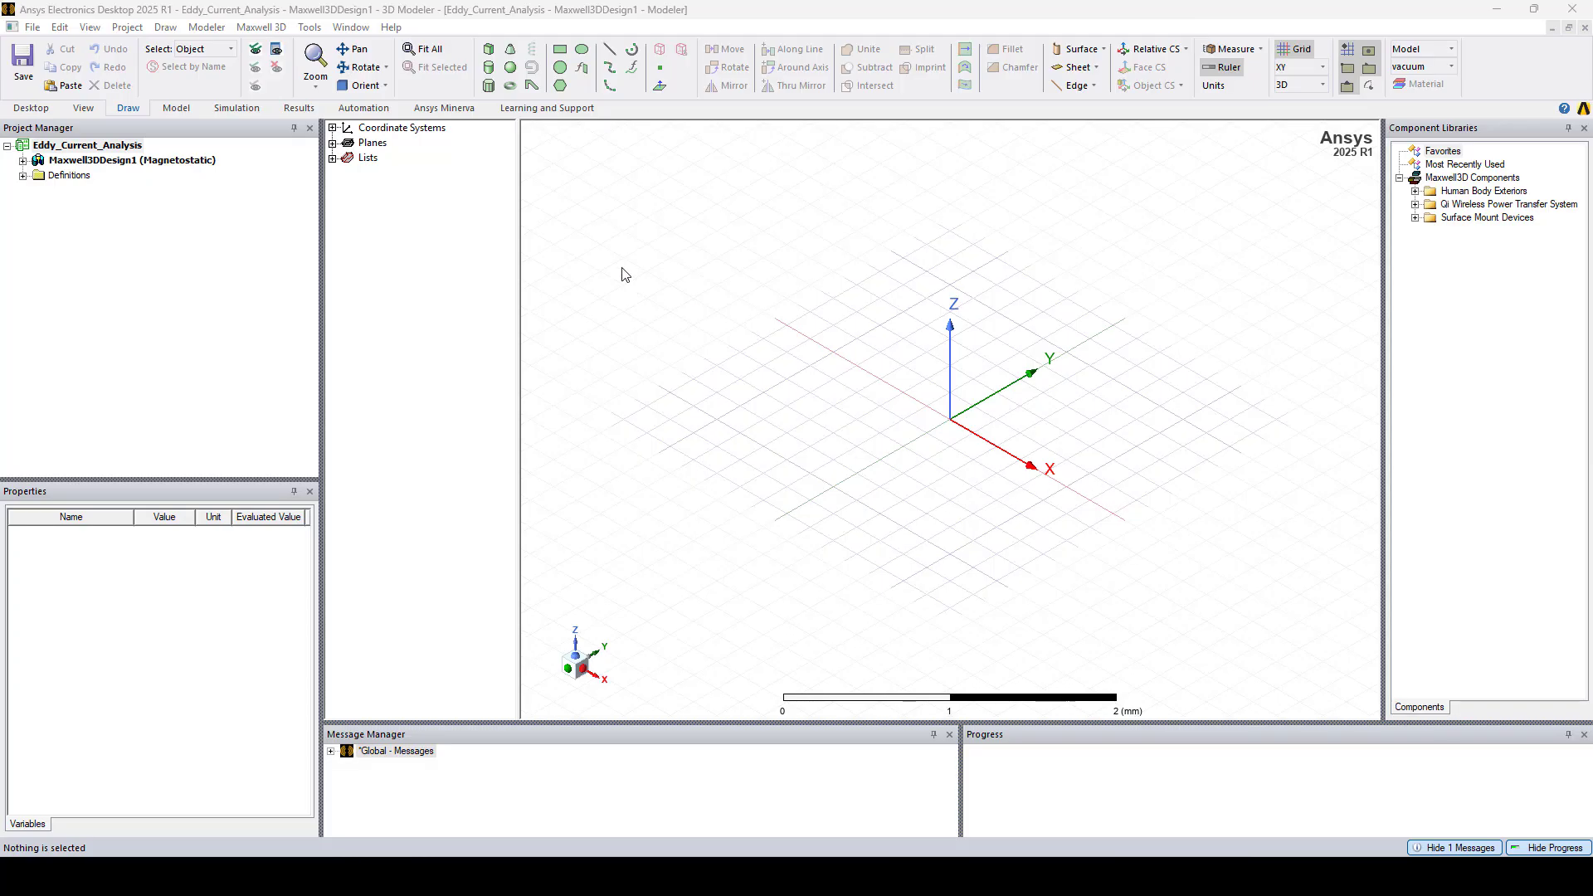
Set the design's solution type to Eddy Current.
click(282, 28)
click(292, 41)
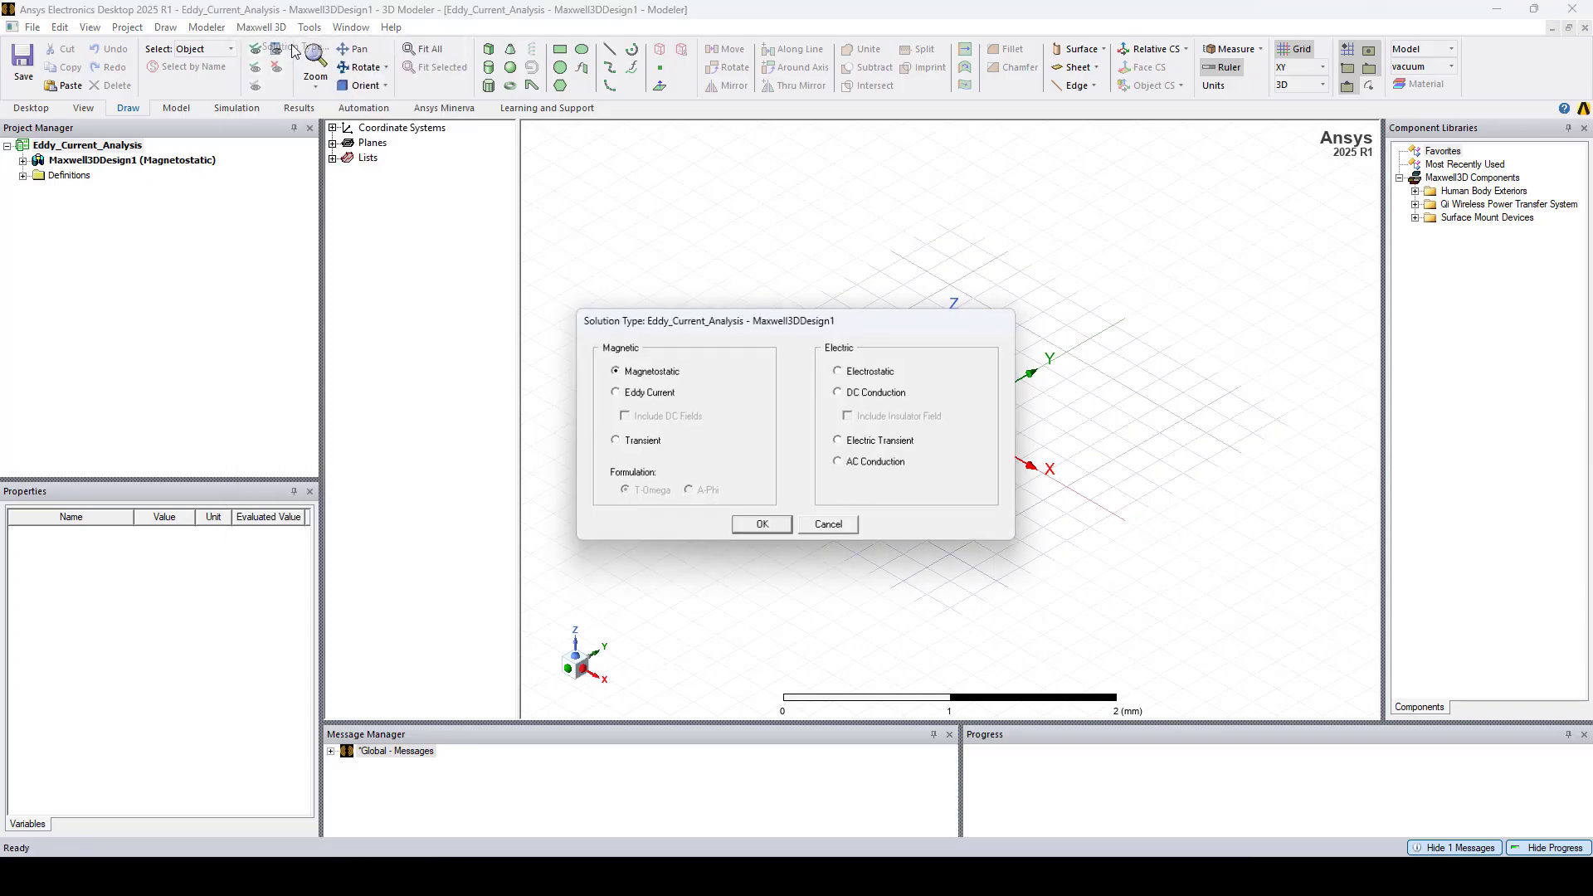
click(661, 395)
click(761, 528)
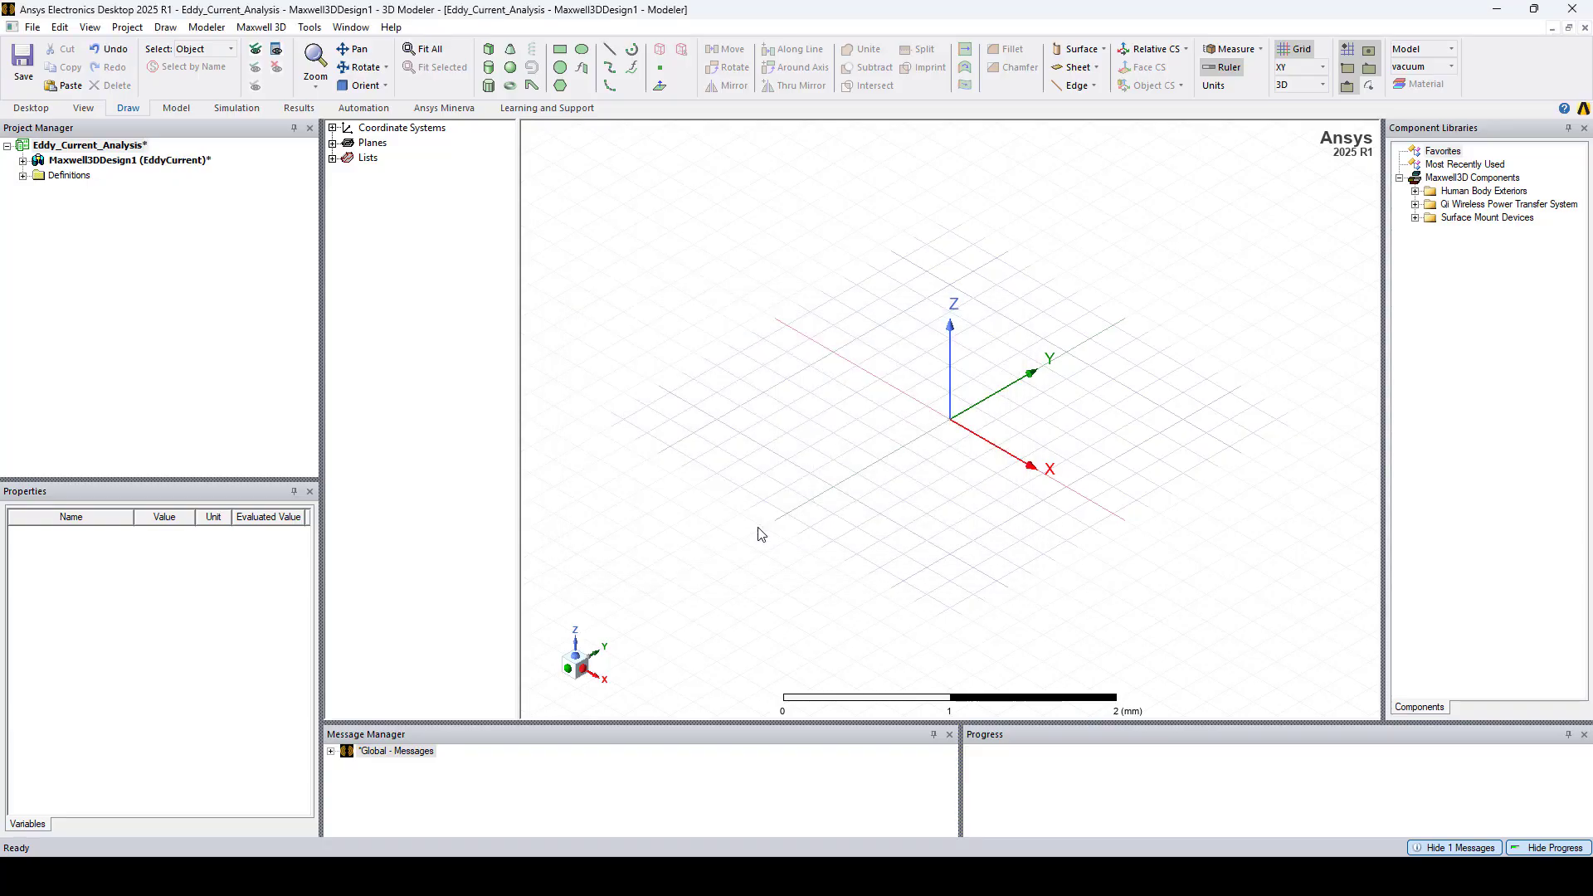
Set the model units to centimetres (cm).
click(205, 28)
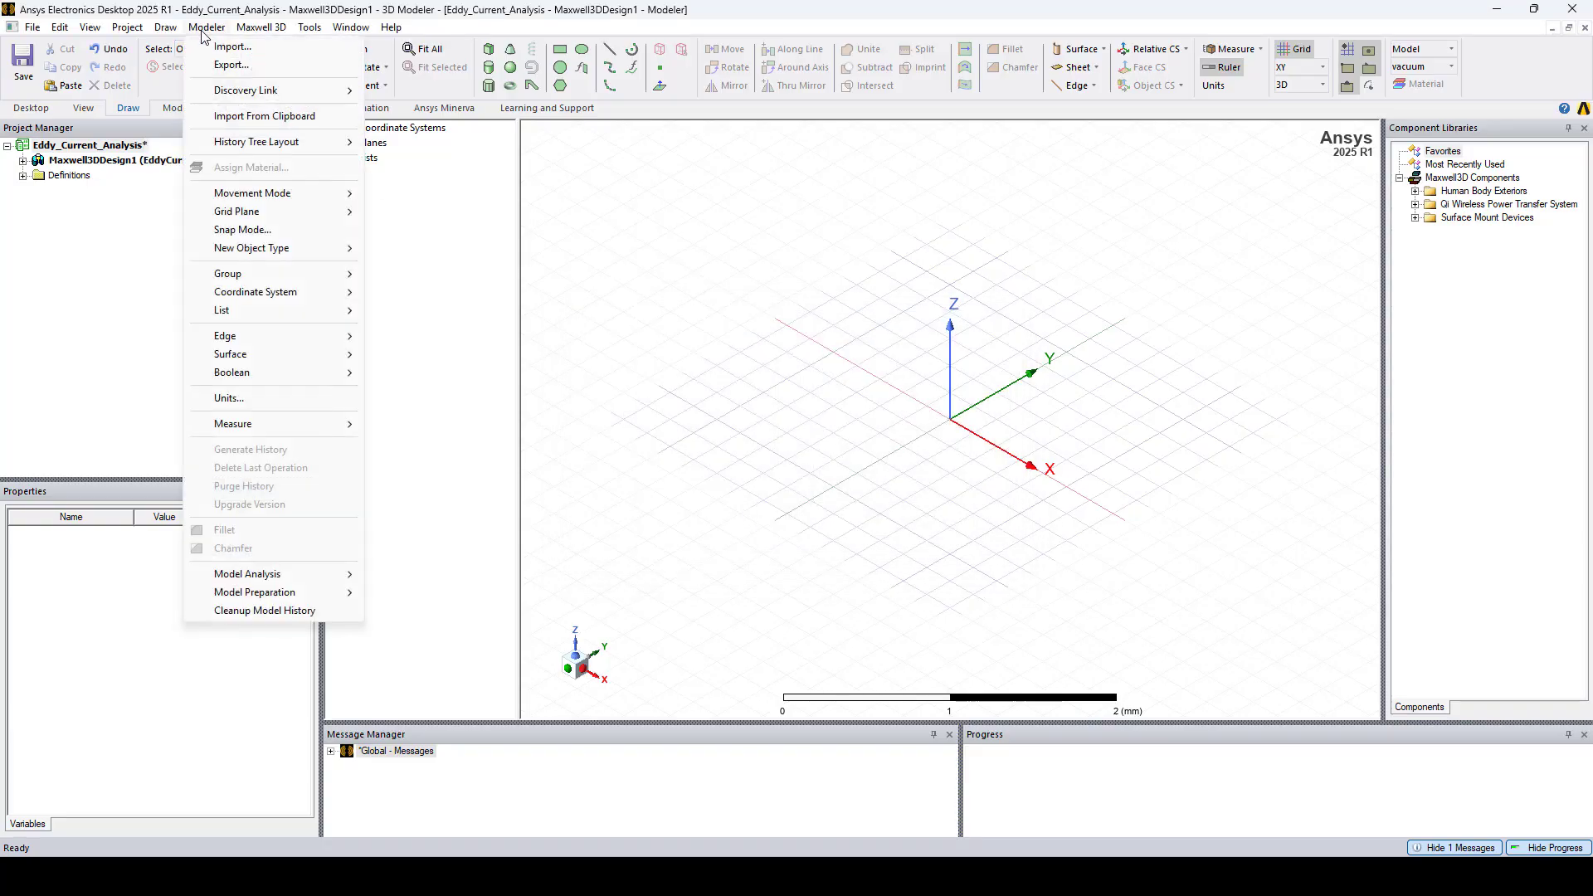
click(249, 399)
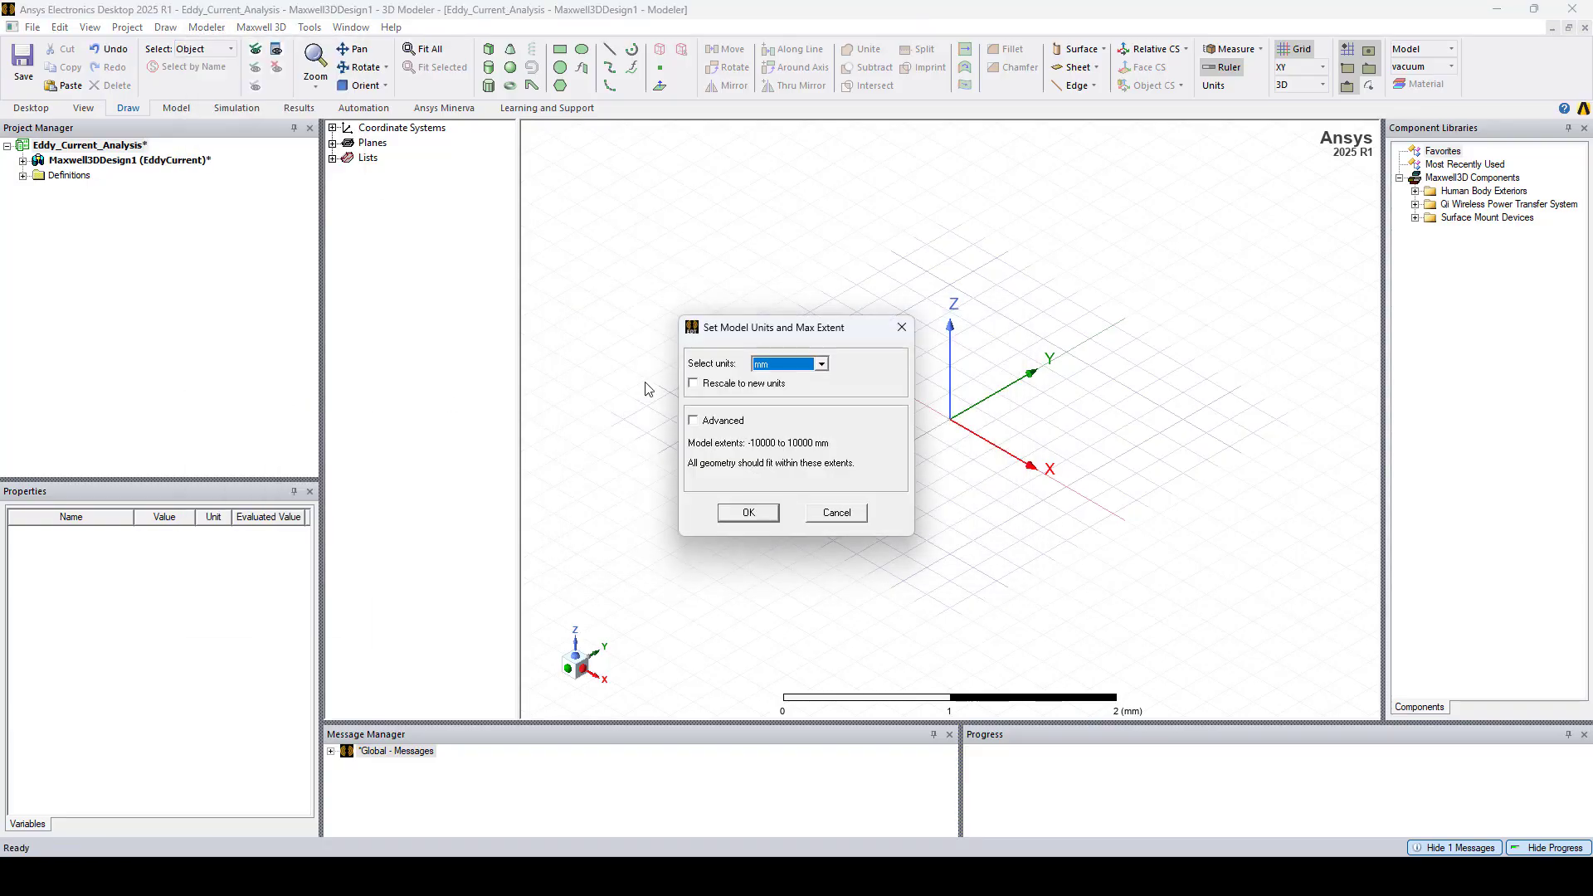
click(770, 366)
scroll(772, 369, up, 3)
click(787, 381)
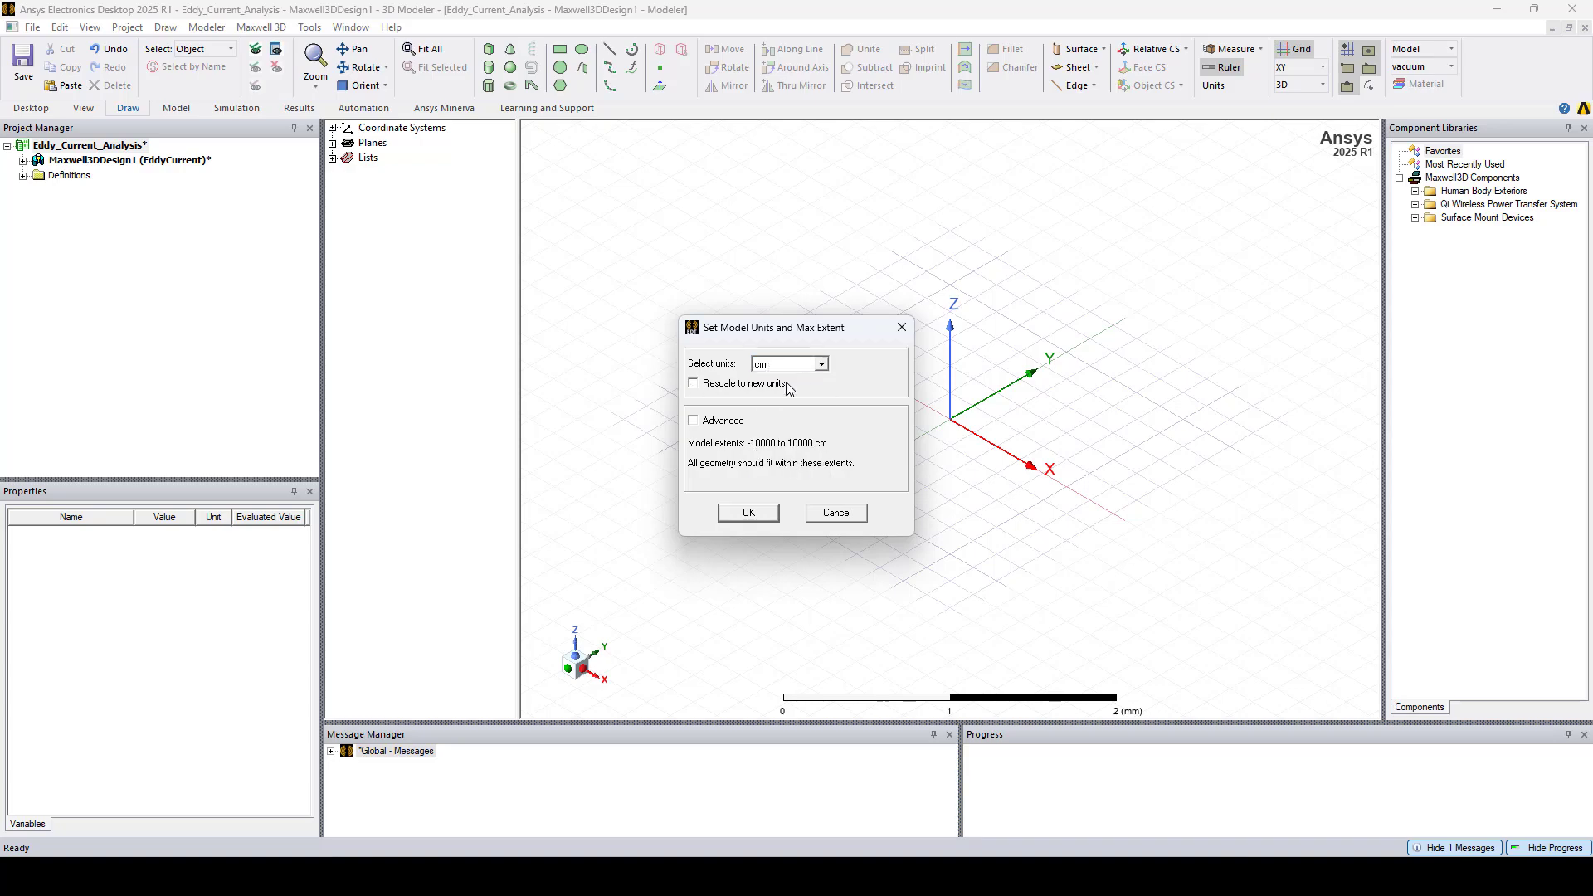
click(750, 512)
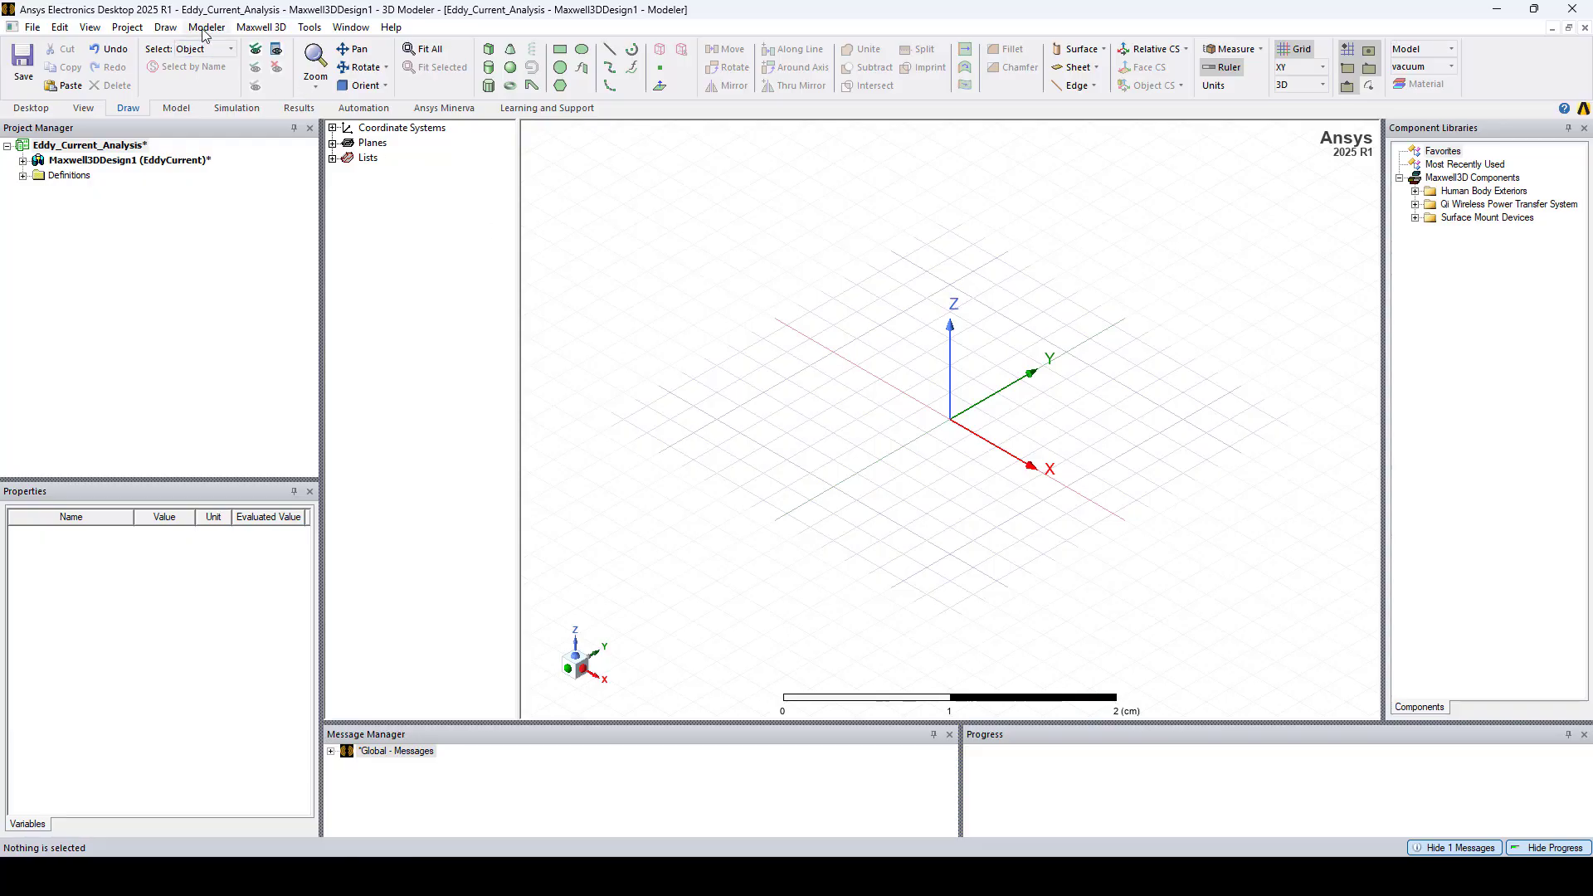
Start a SegmentedHelix PolygonHelix user-defined primitive from the Draw menu.
click(166, 28)
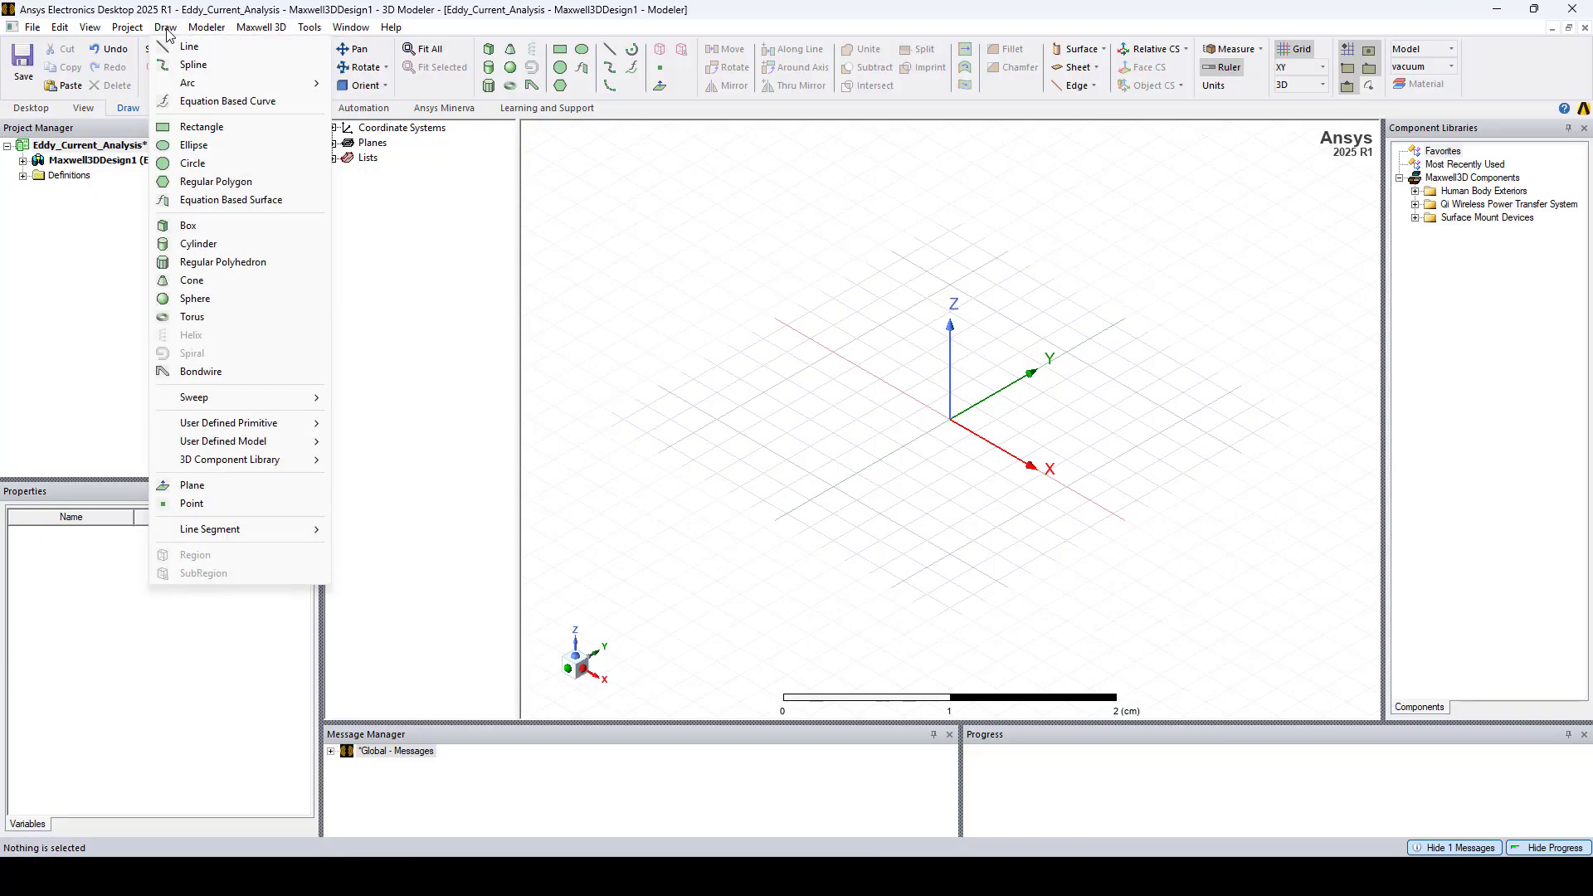
mouse_move(247, 423)
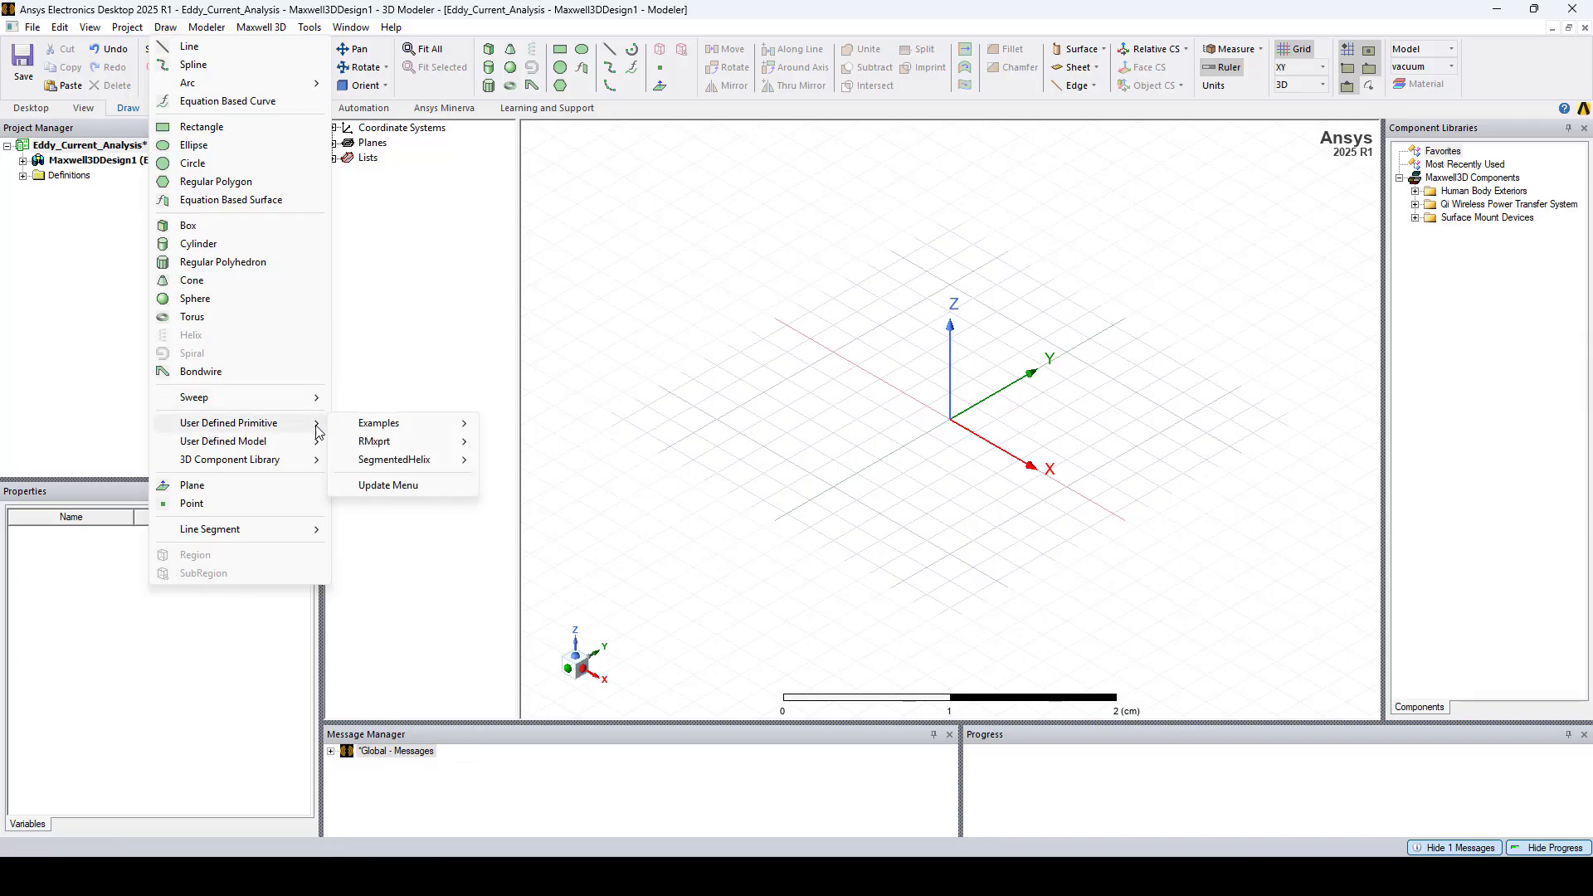
mouse_move(396, 470)
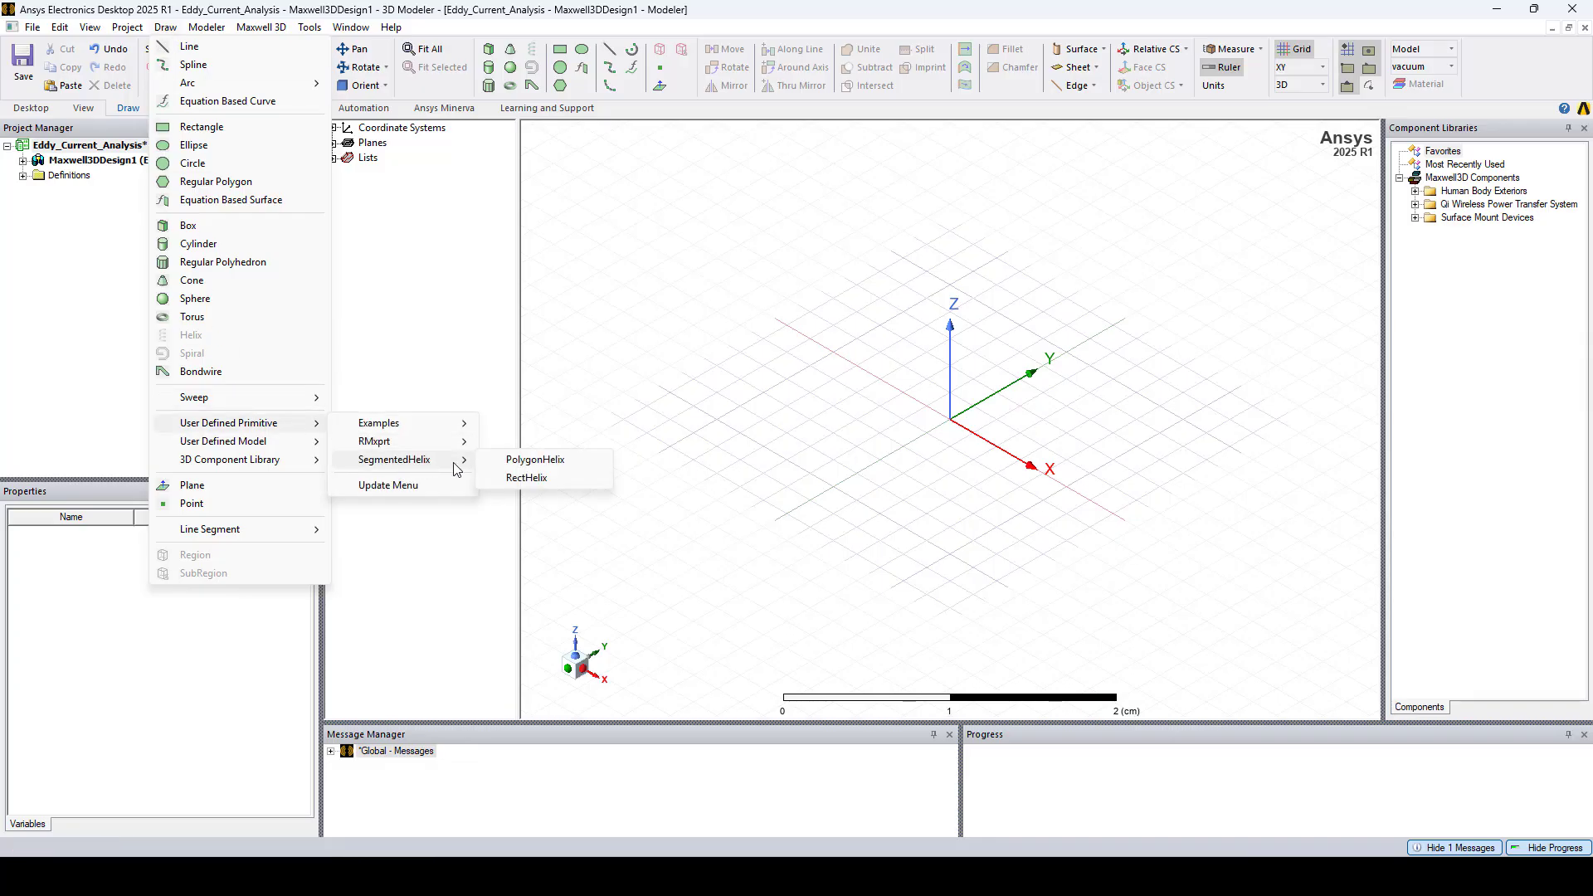
click(512, 460)
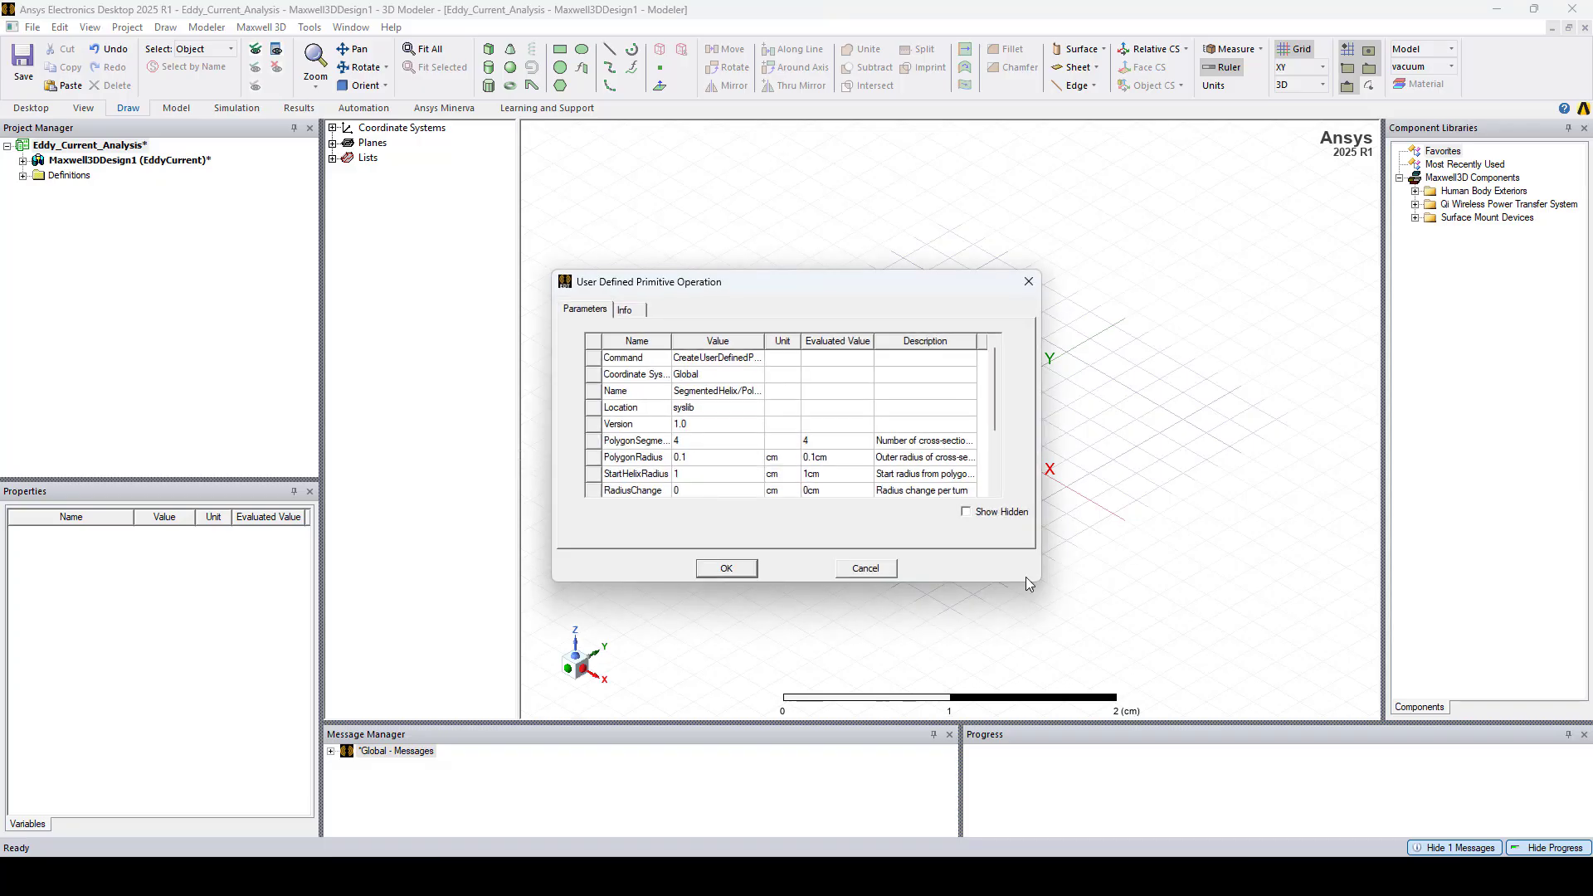
Create the helix with PolygonRadius 1.5, StartHelixRadius 15, RadiusChange 3.1, Pitch 0, Turns 8.
drag(1040, 585, 1344, 706)
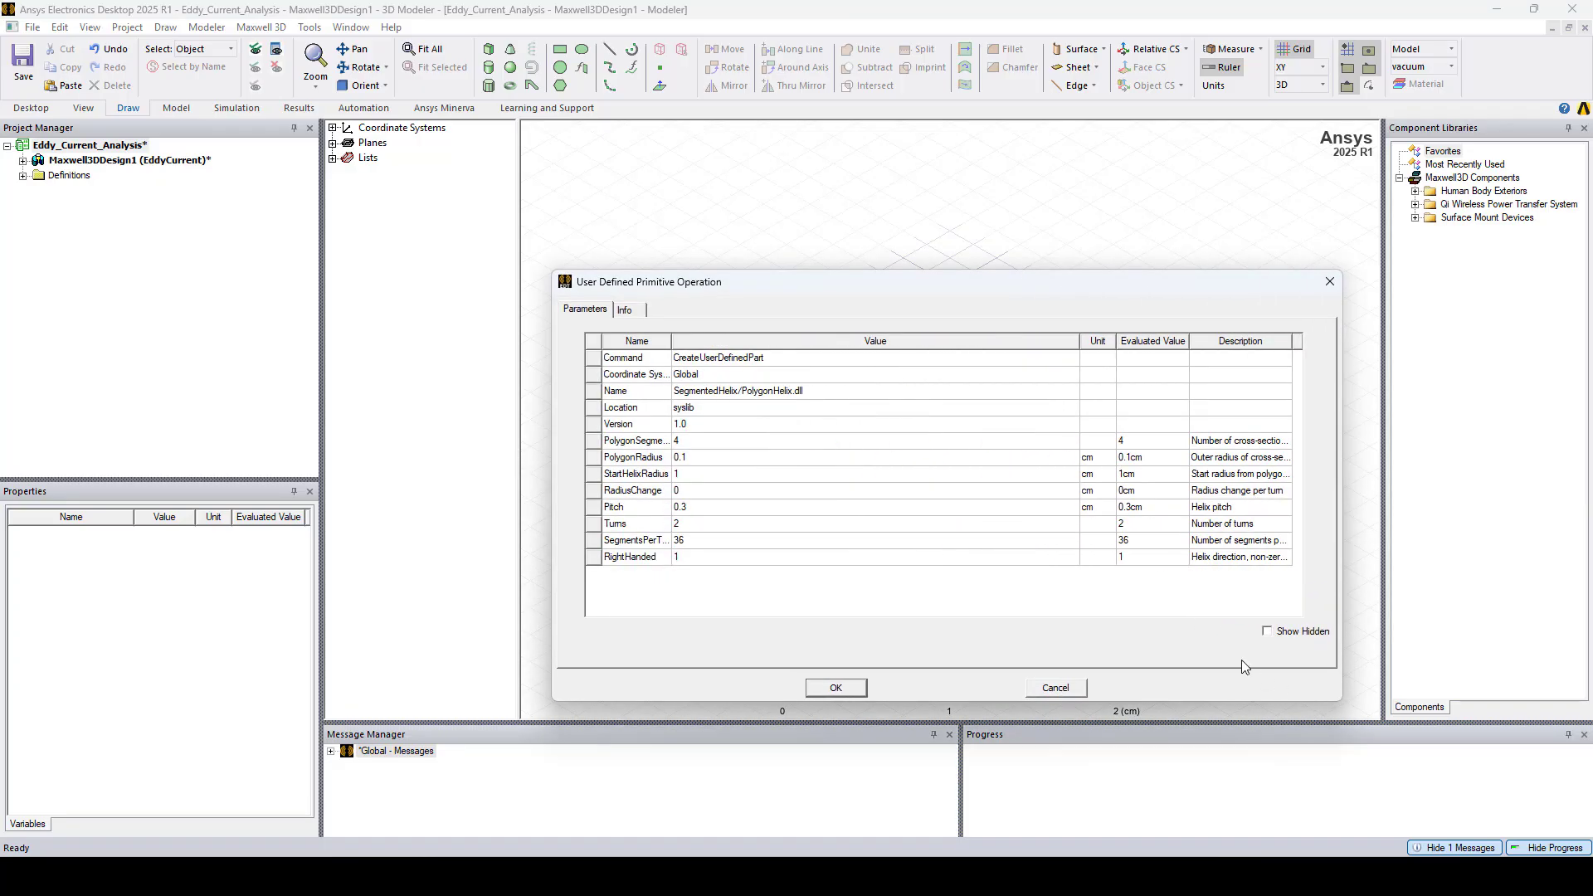
click(710, 455)
click(716, 459)
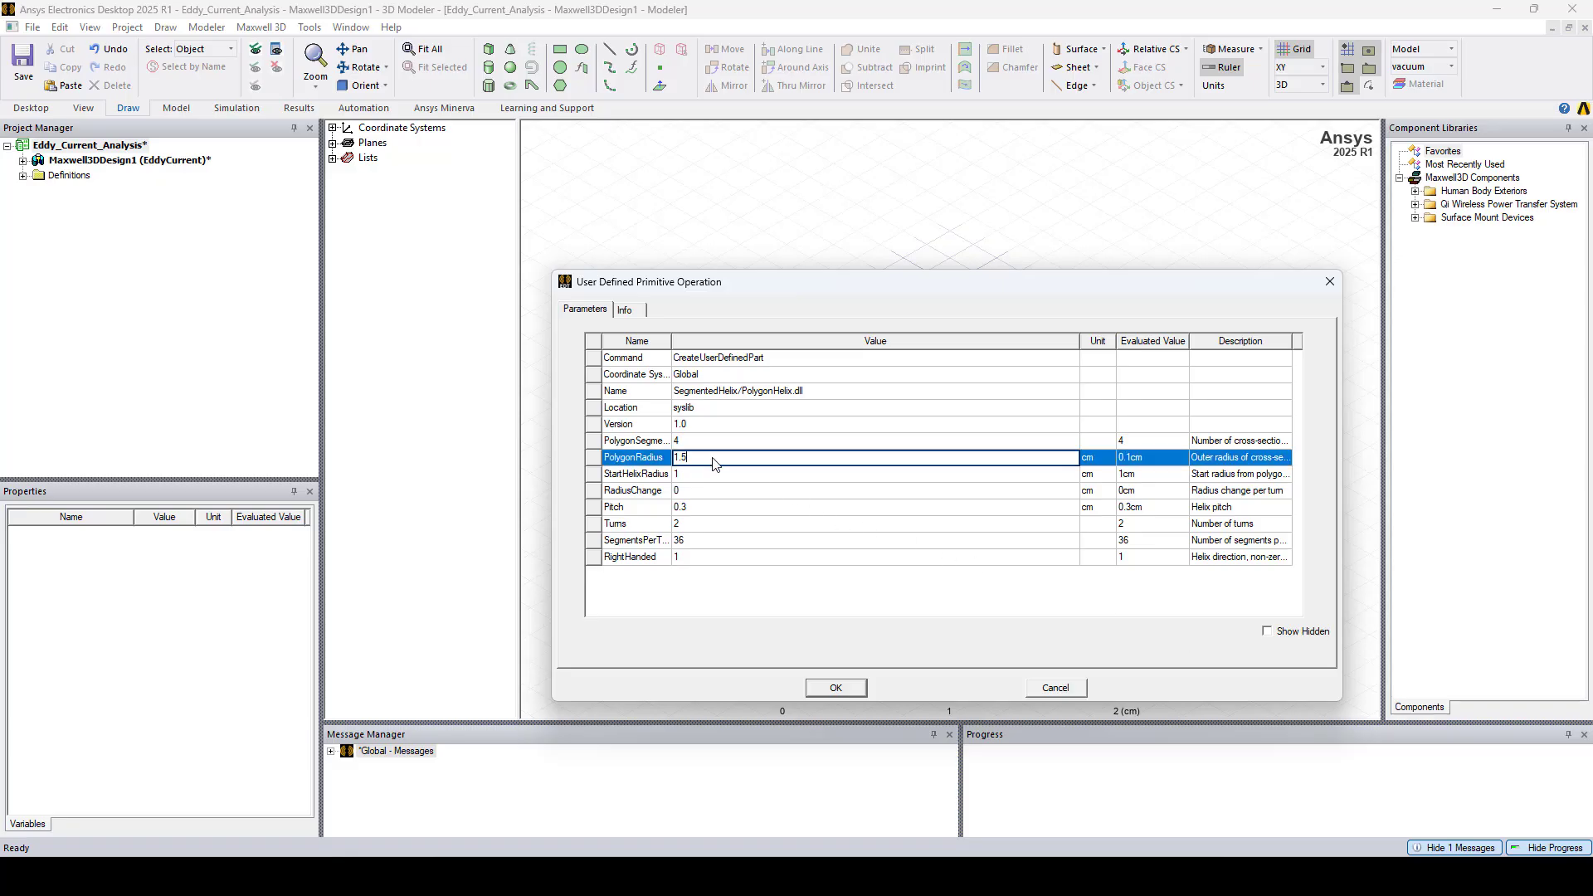
click(721, 476)
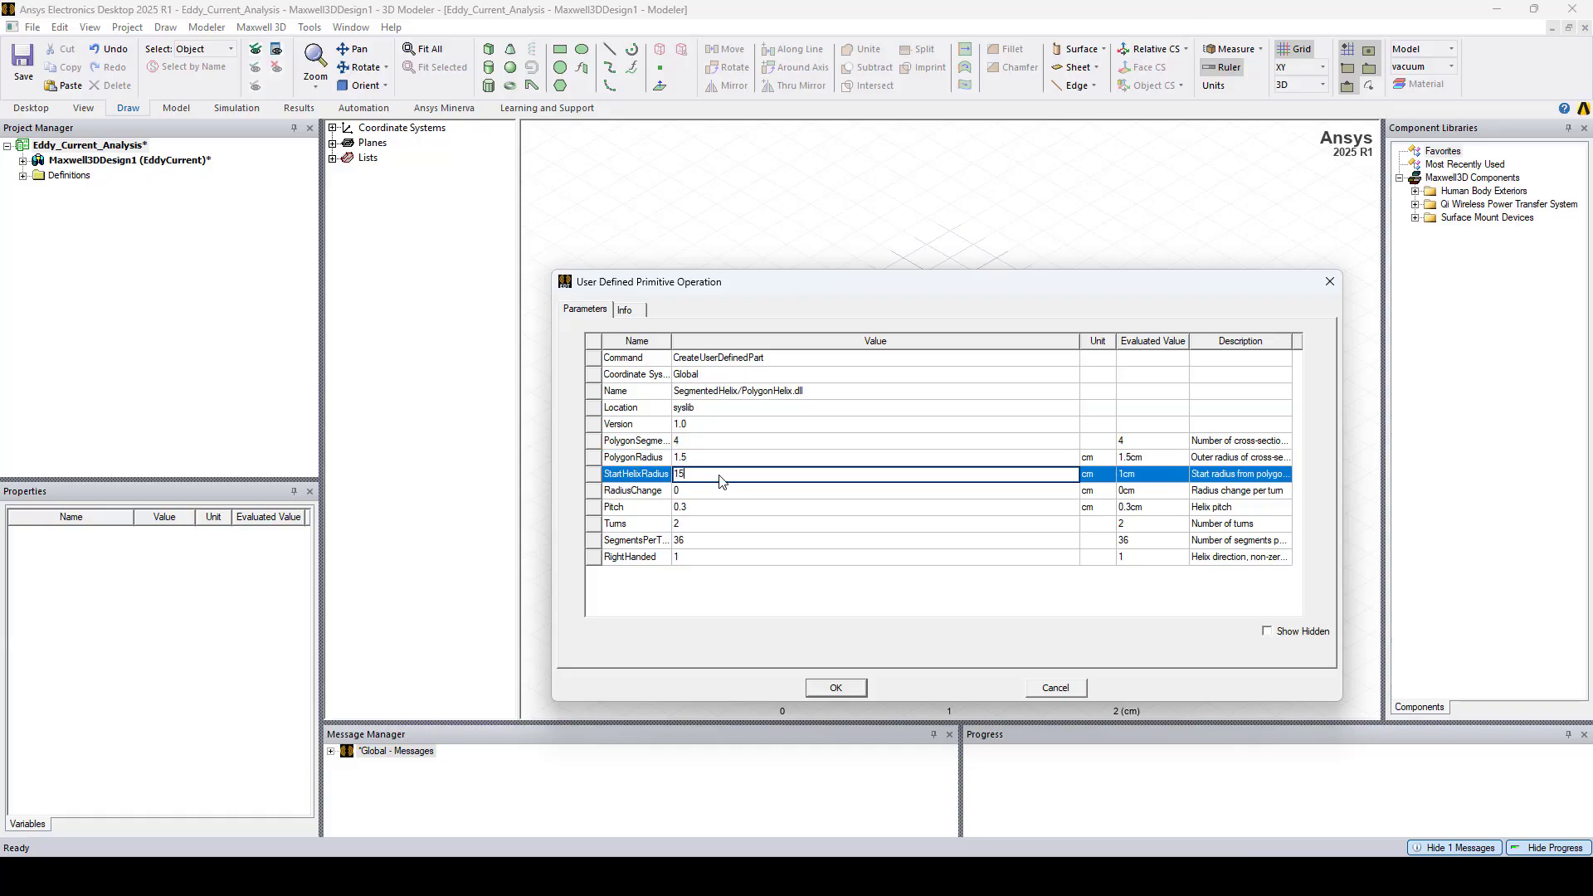
click(709, 491)
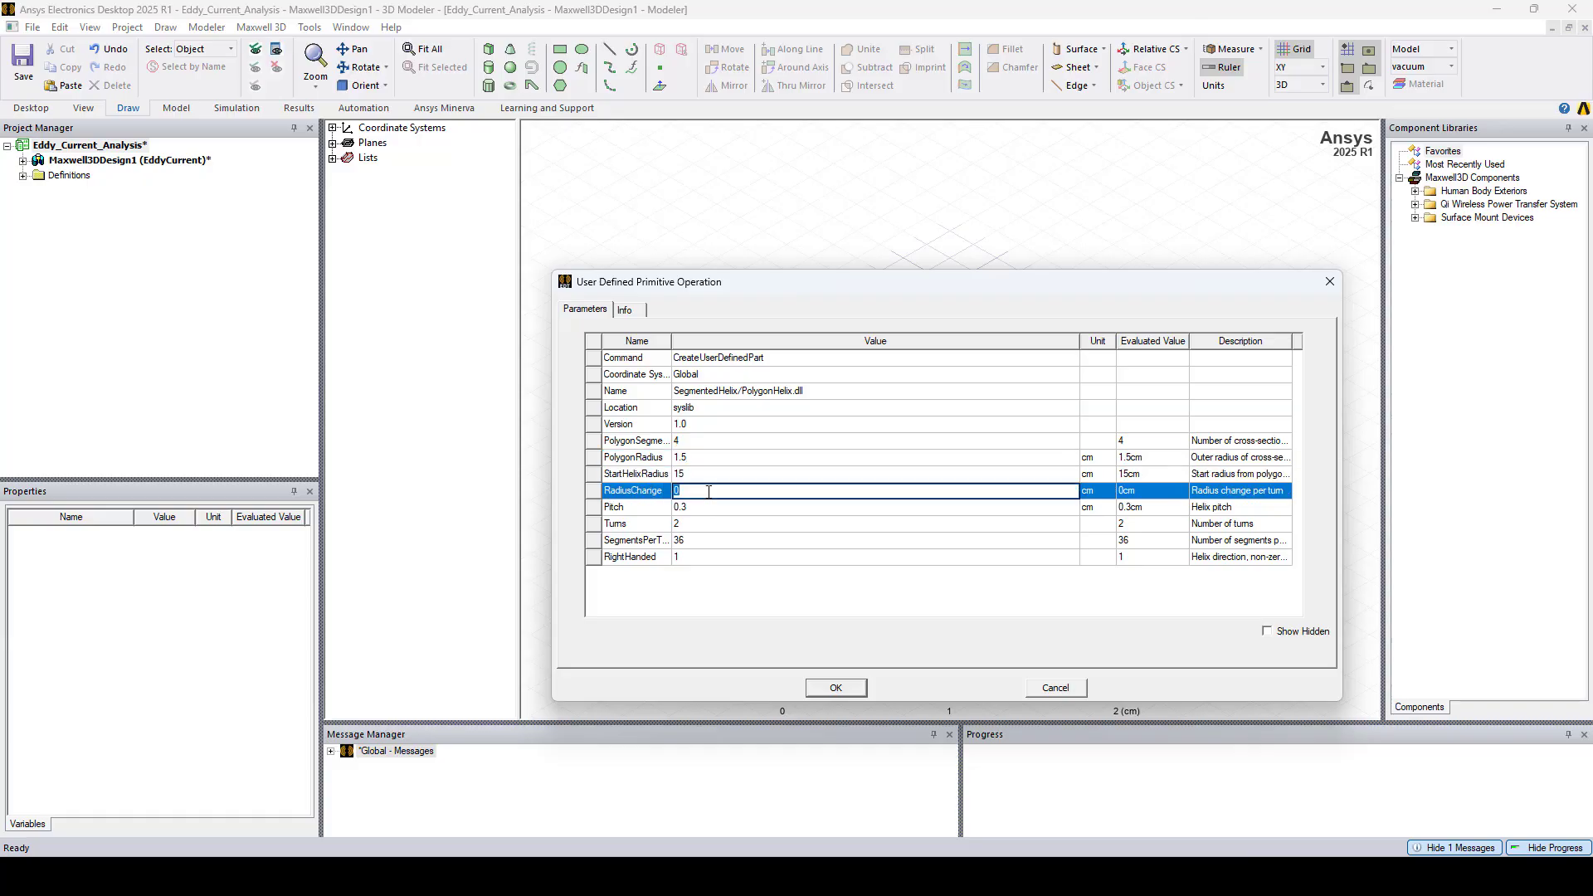
click(718, 515)
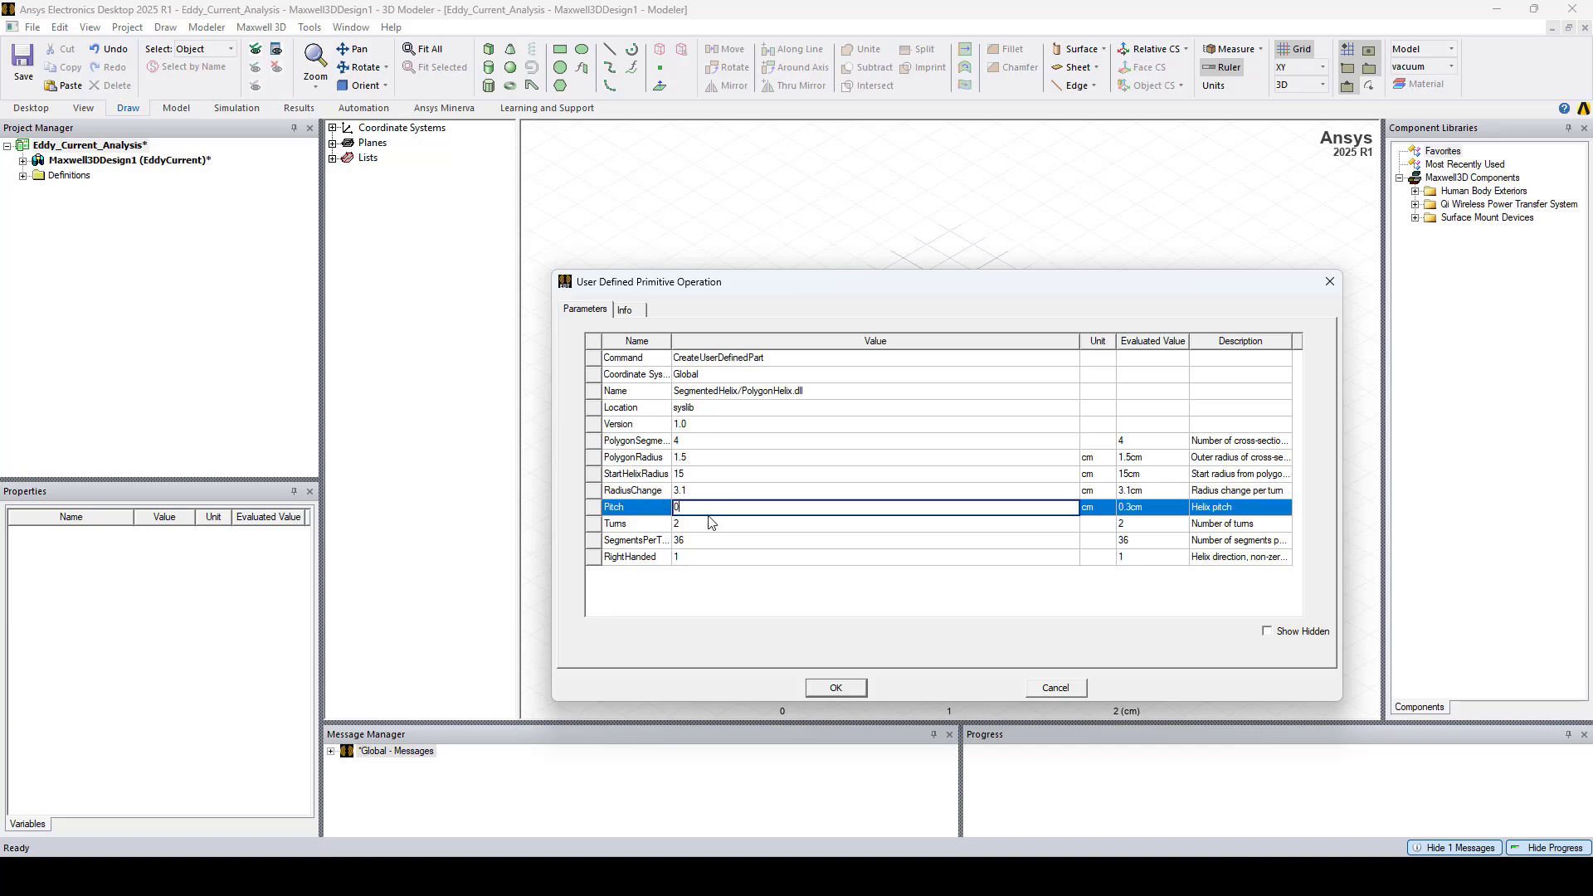
click(702, 527)
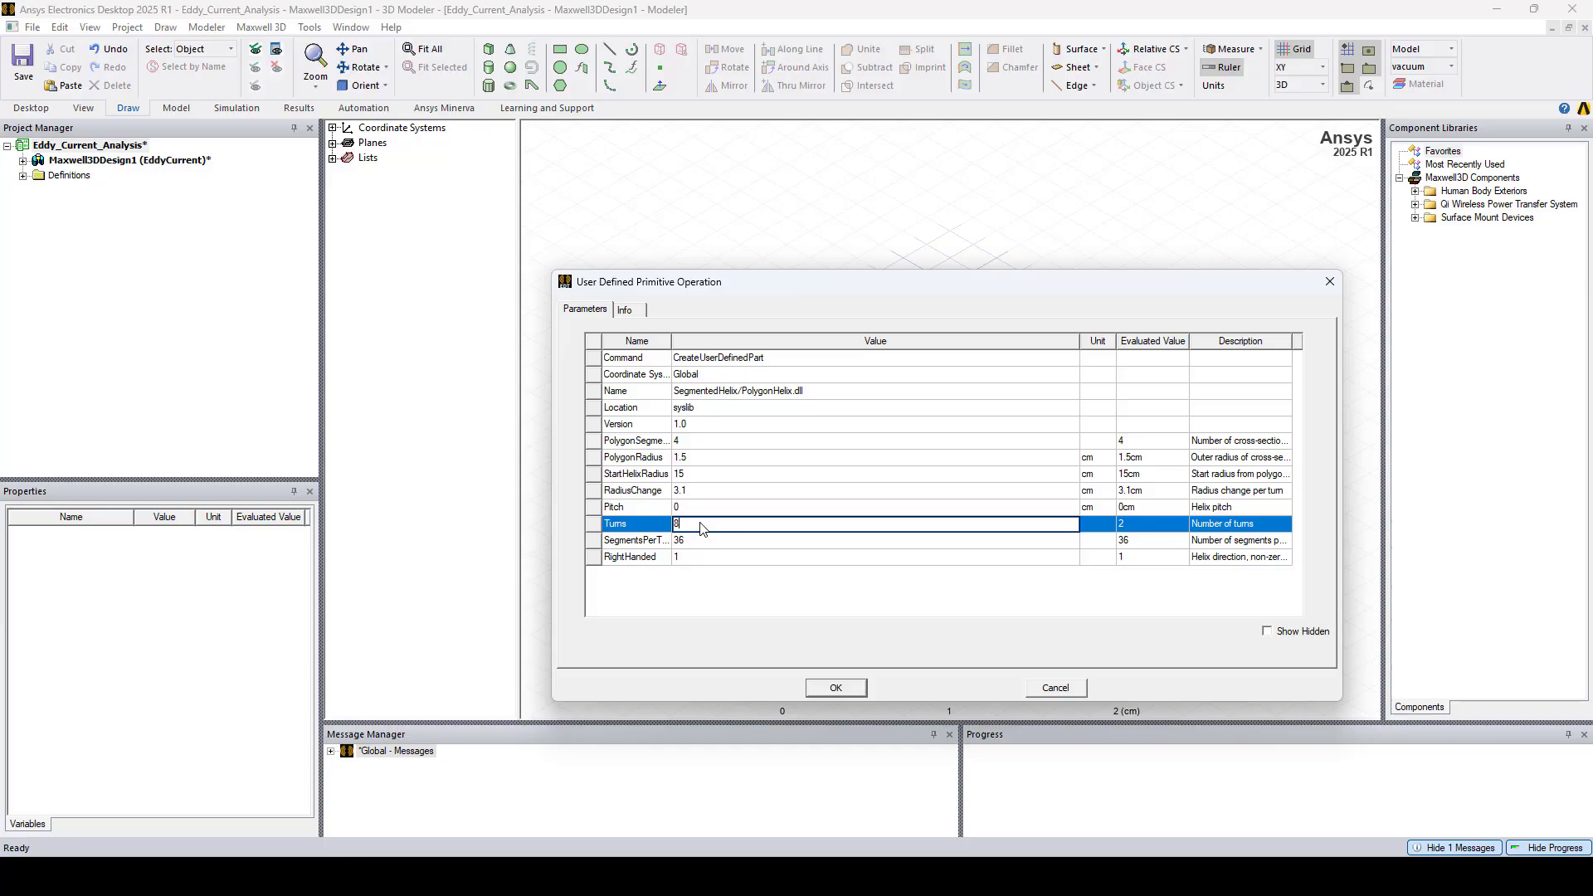
text(8)
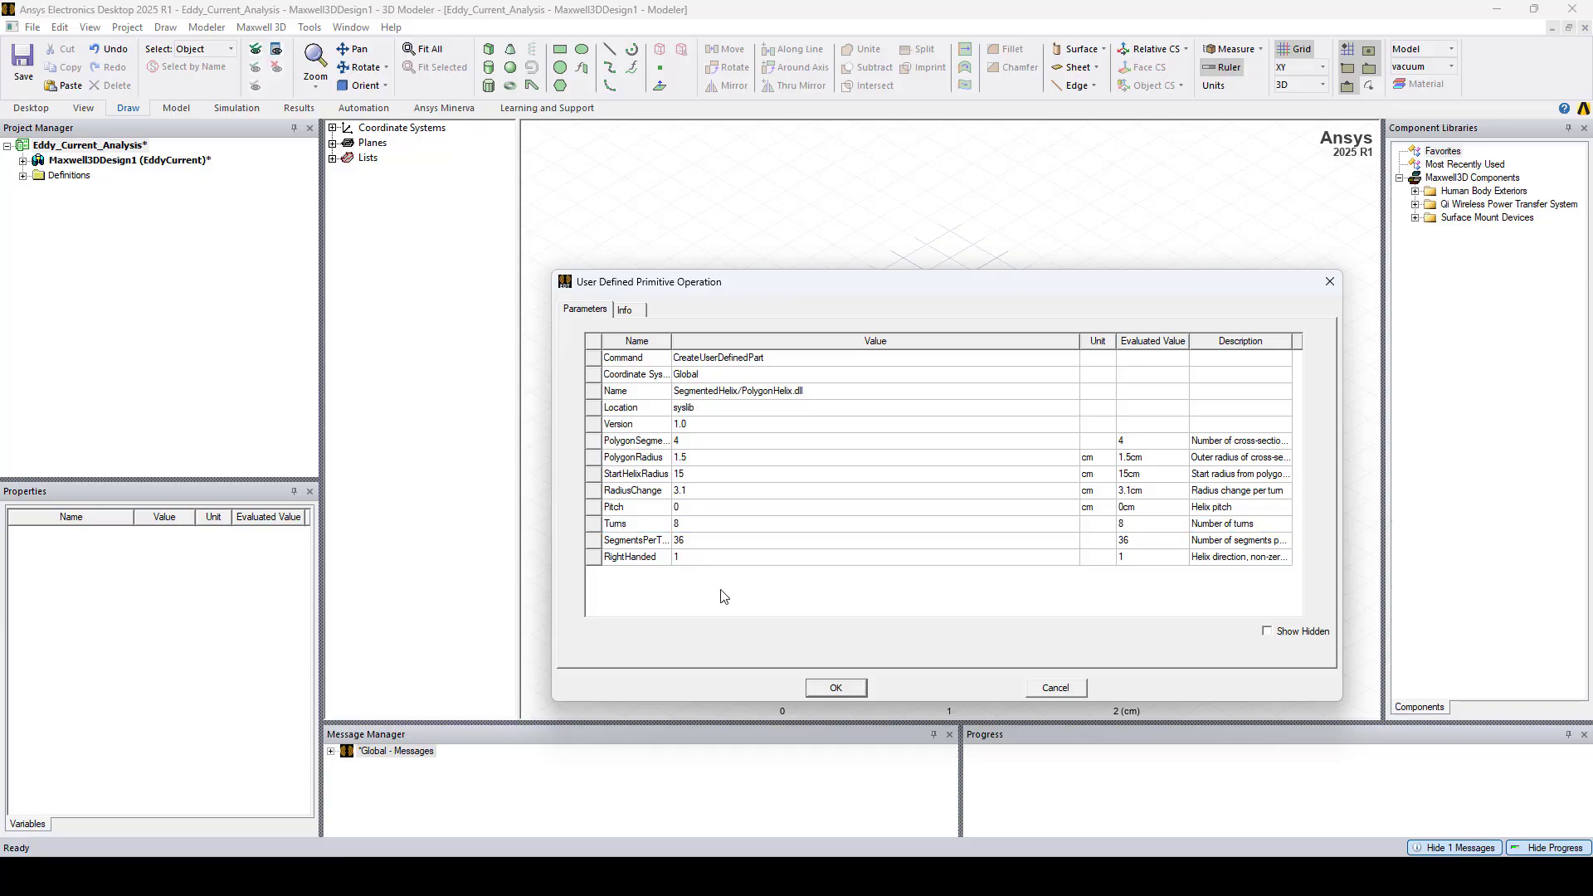
click(851, 691)
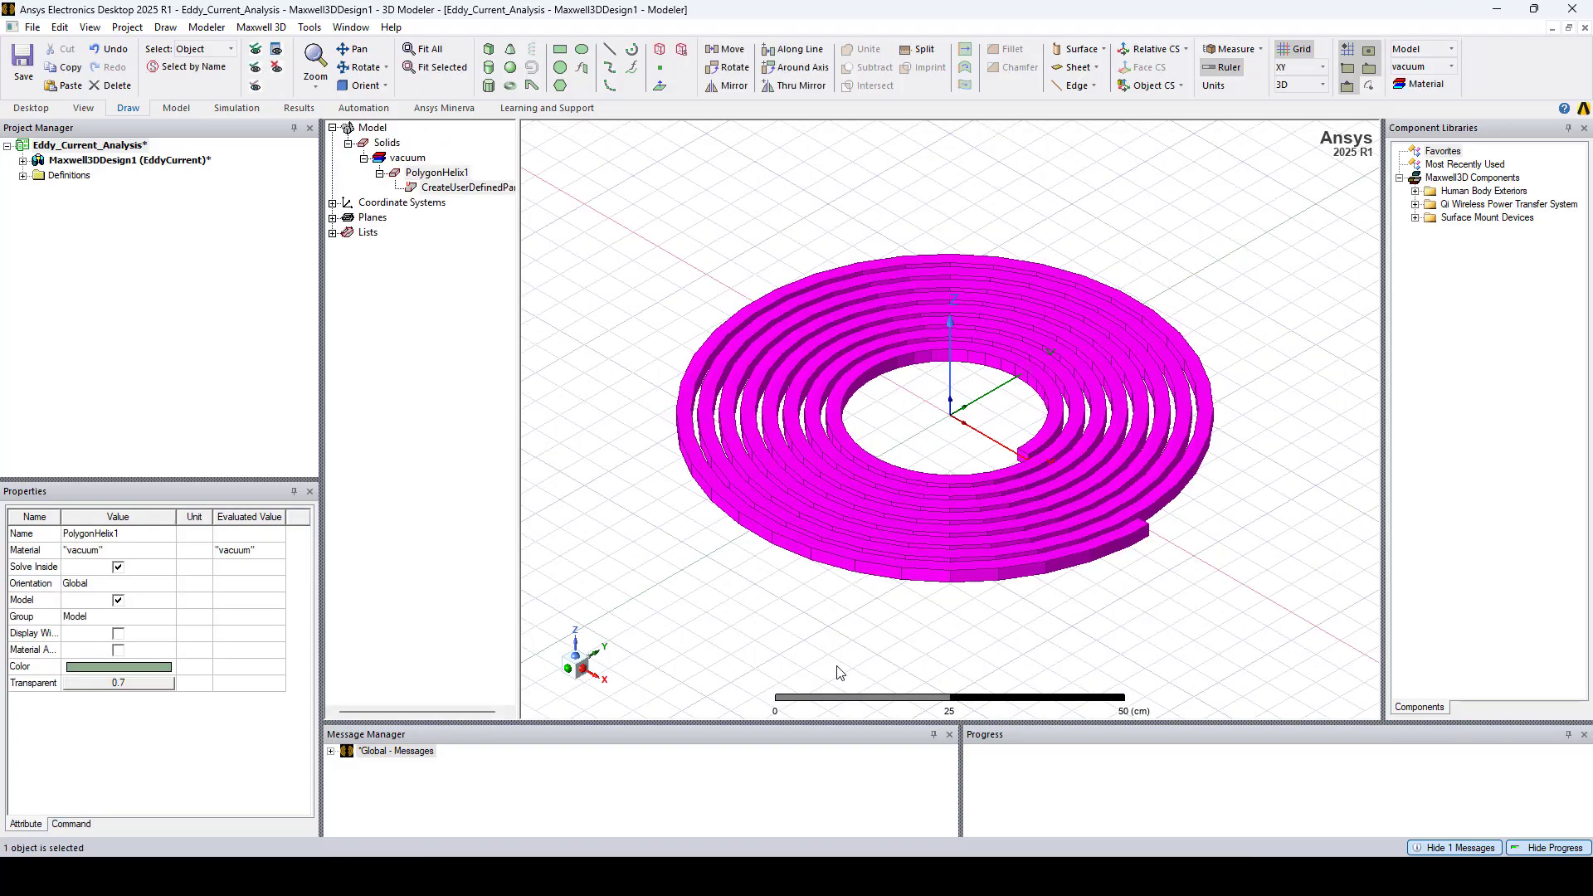
In PolygonHelix1's properties, set Name to Coil, Material to copper and Color to yellow.
double_click(446, 175)
click(621, 286)
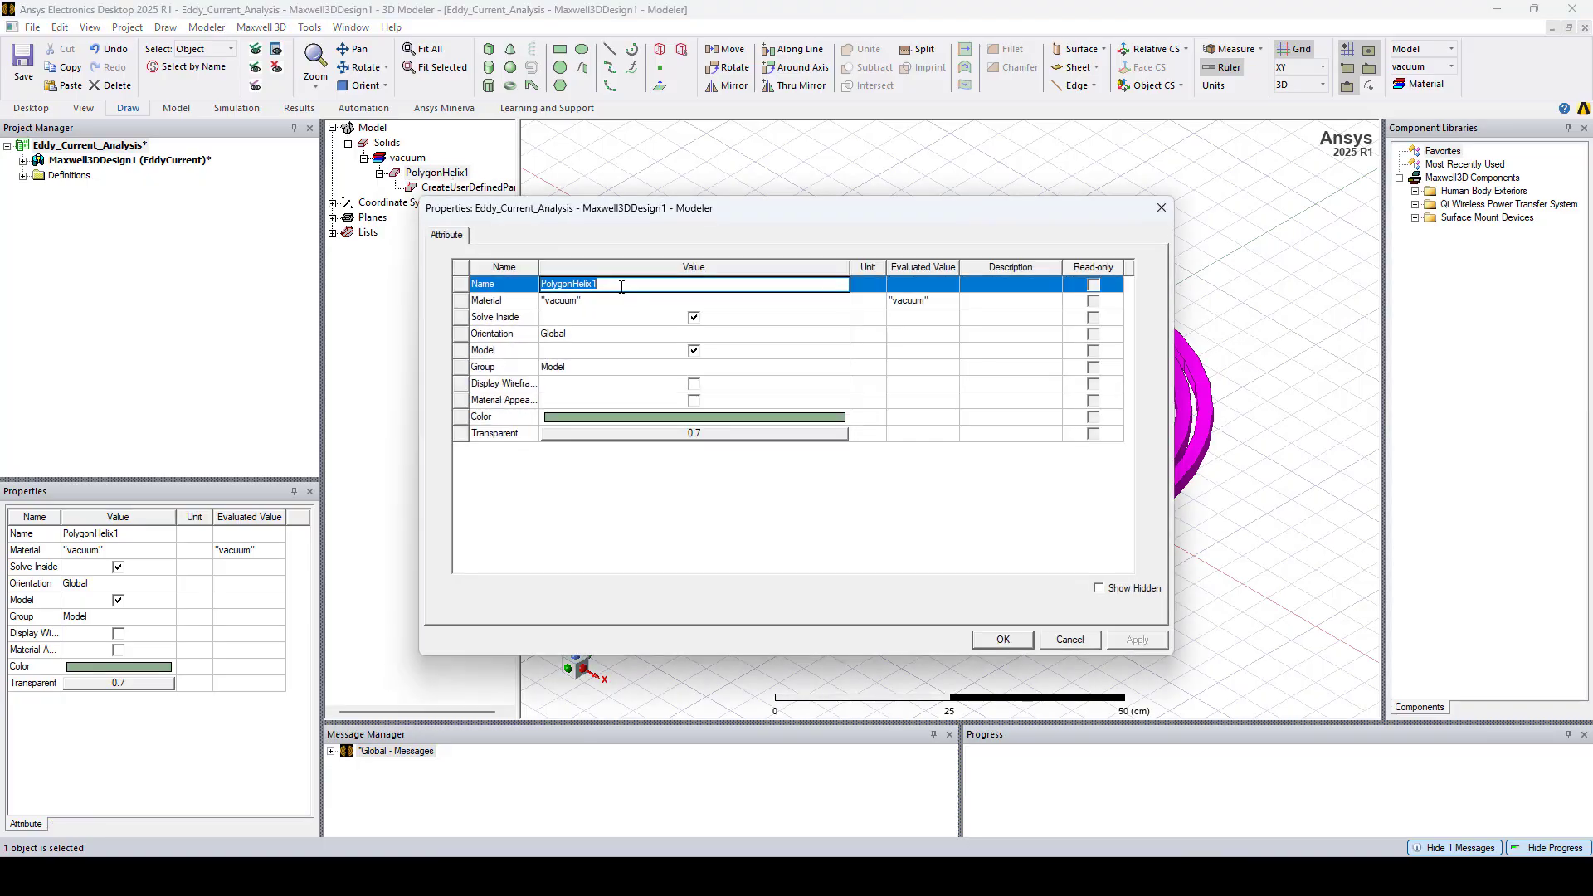
text(Coil)
click(641, 306)
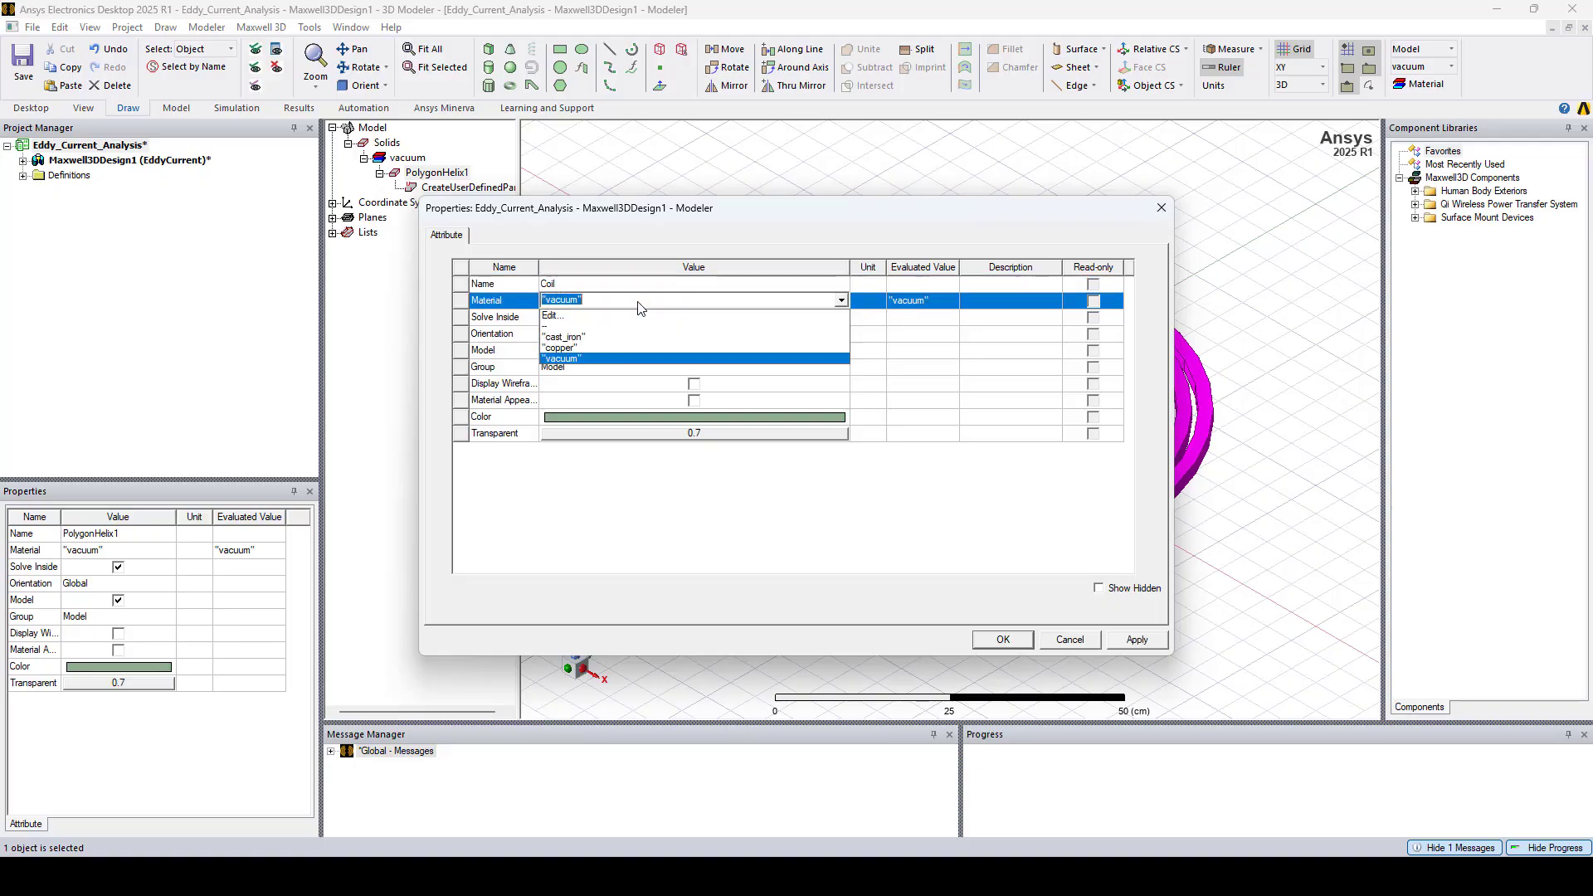
click(593, 348)
click(650, 420)
click(647, 361)
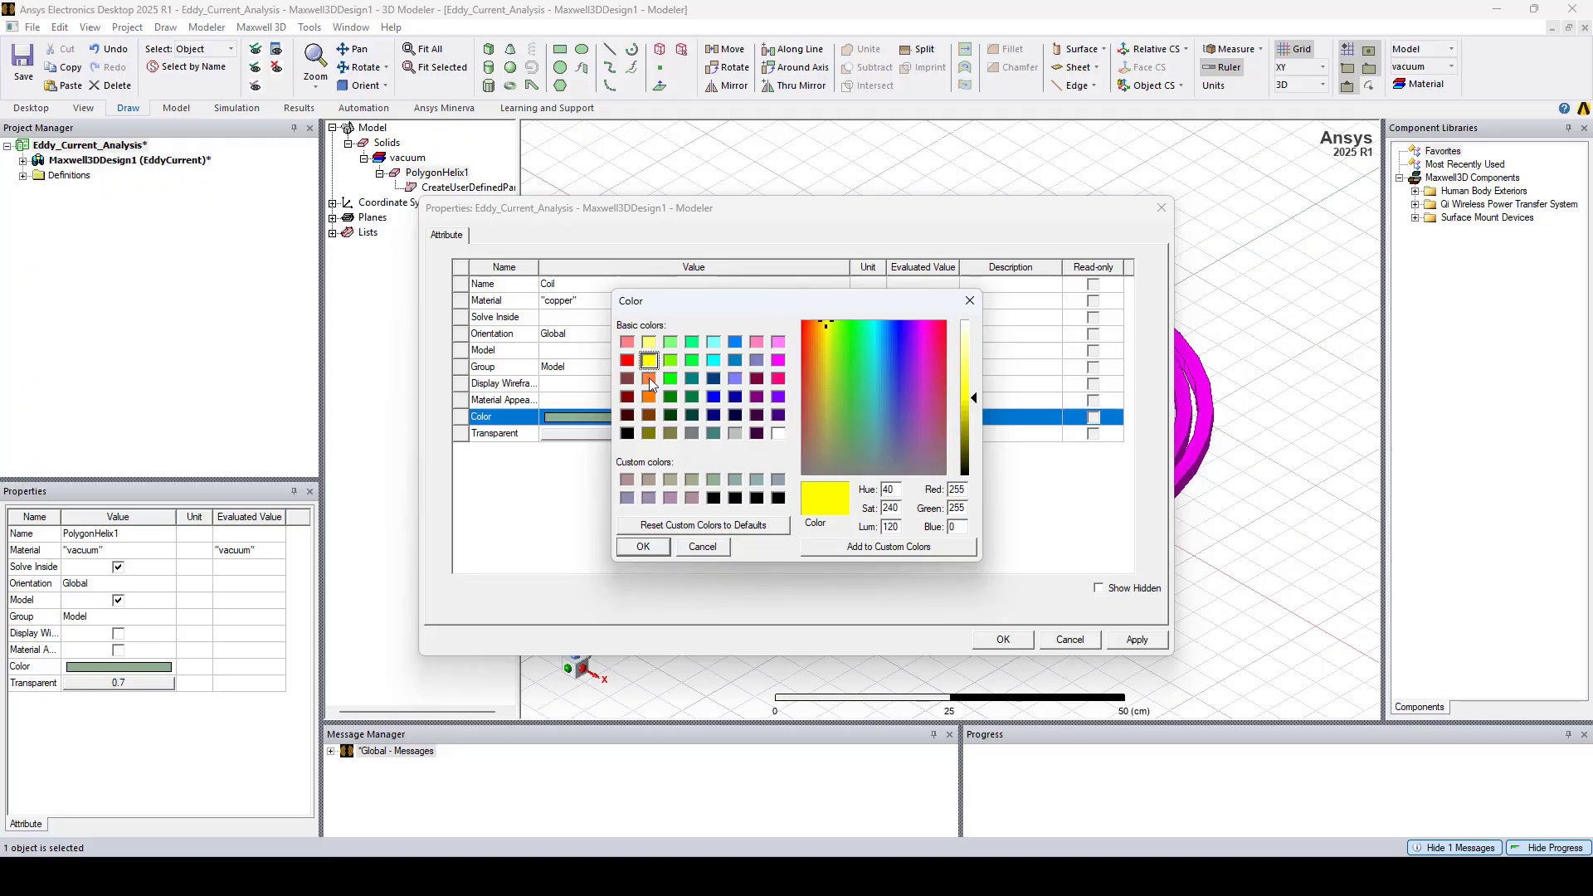
click(643, 546)
click(1003, 640)
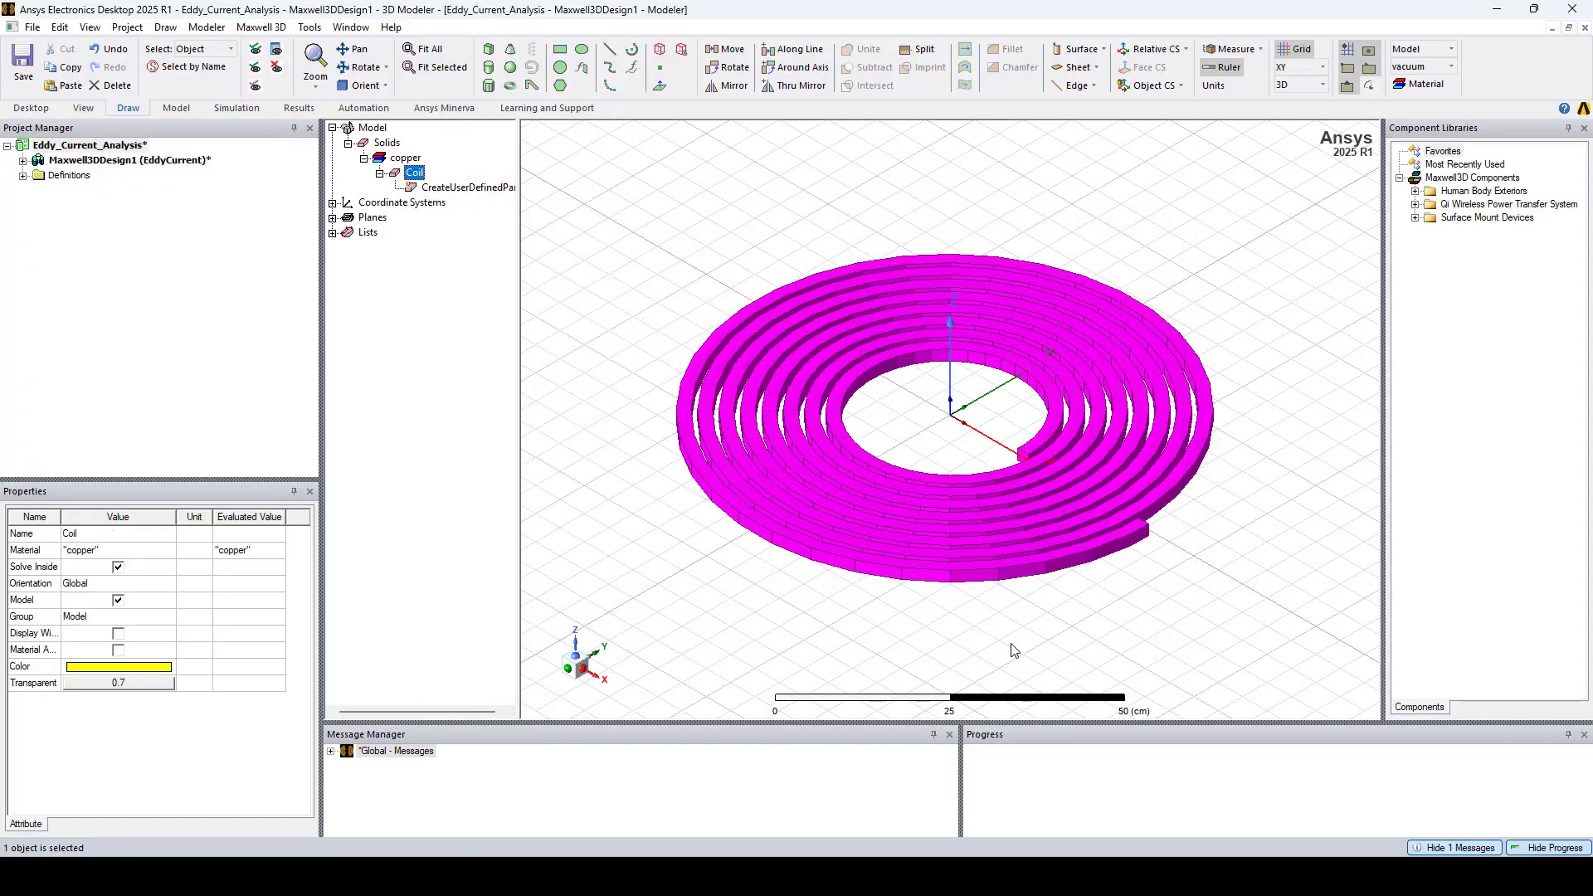
Deselect the coil and sketch a new box in the viewport.
click(1019, 636)
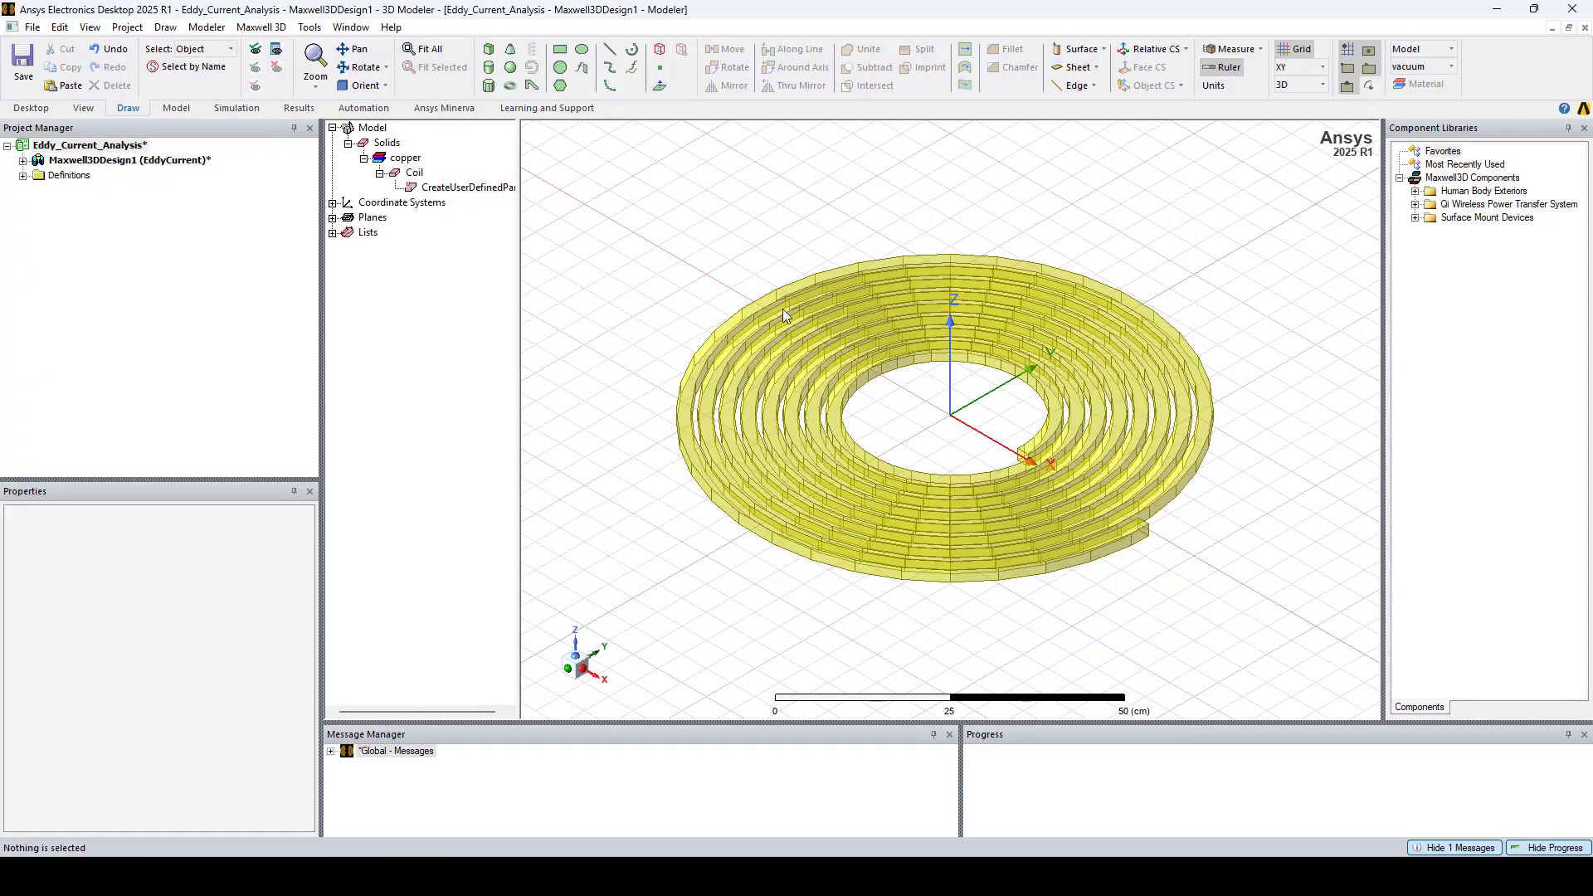
click(490, 51)
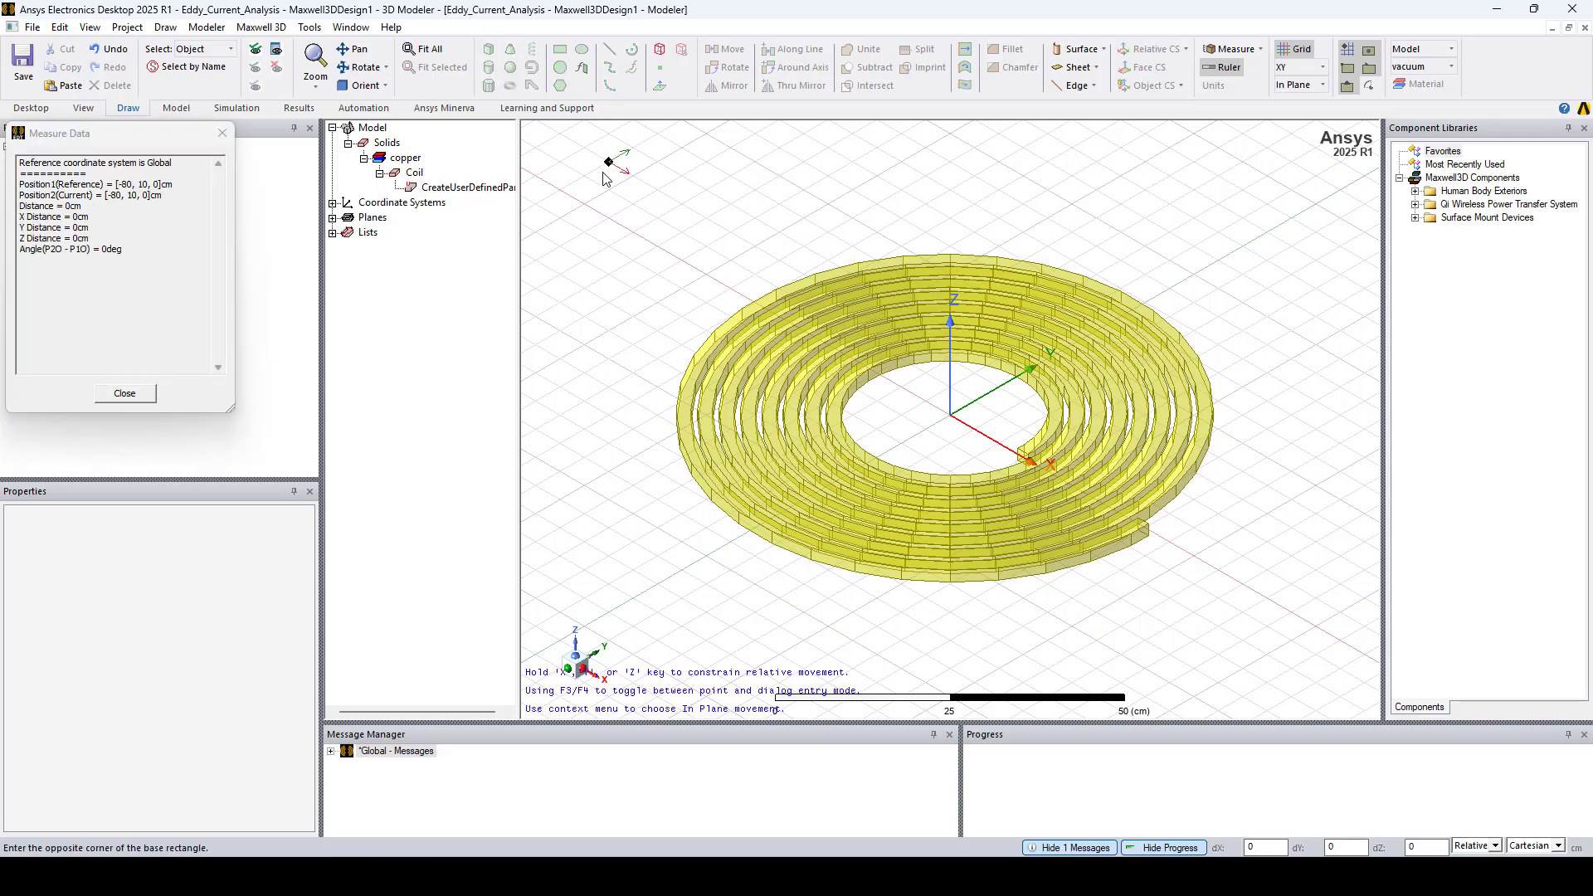
click(611, 159)
click(631, 211)
click(631, 227)
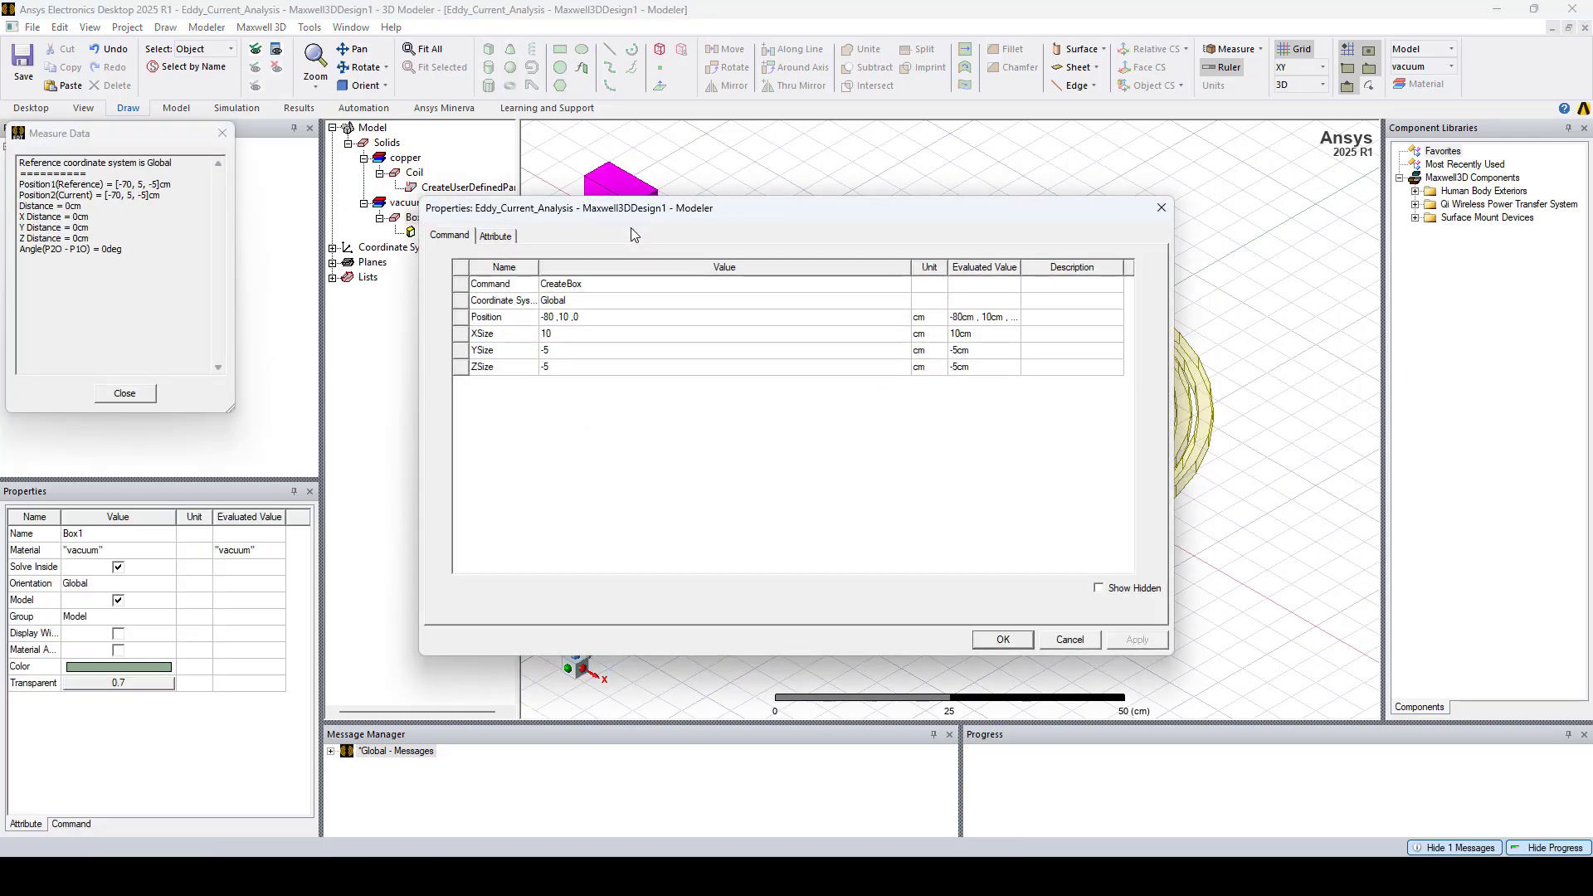
Give Box1 position 14, 0, -2 and size 2 × 2 × -2 cm, viewing from above.
click(610, 322)
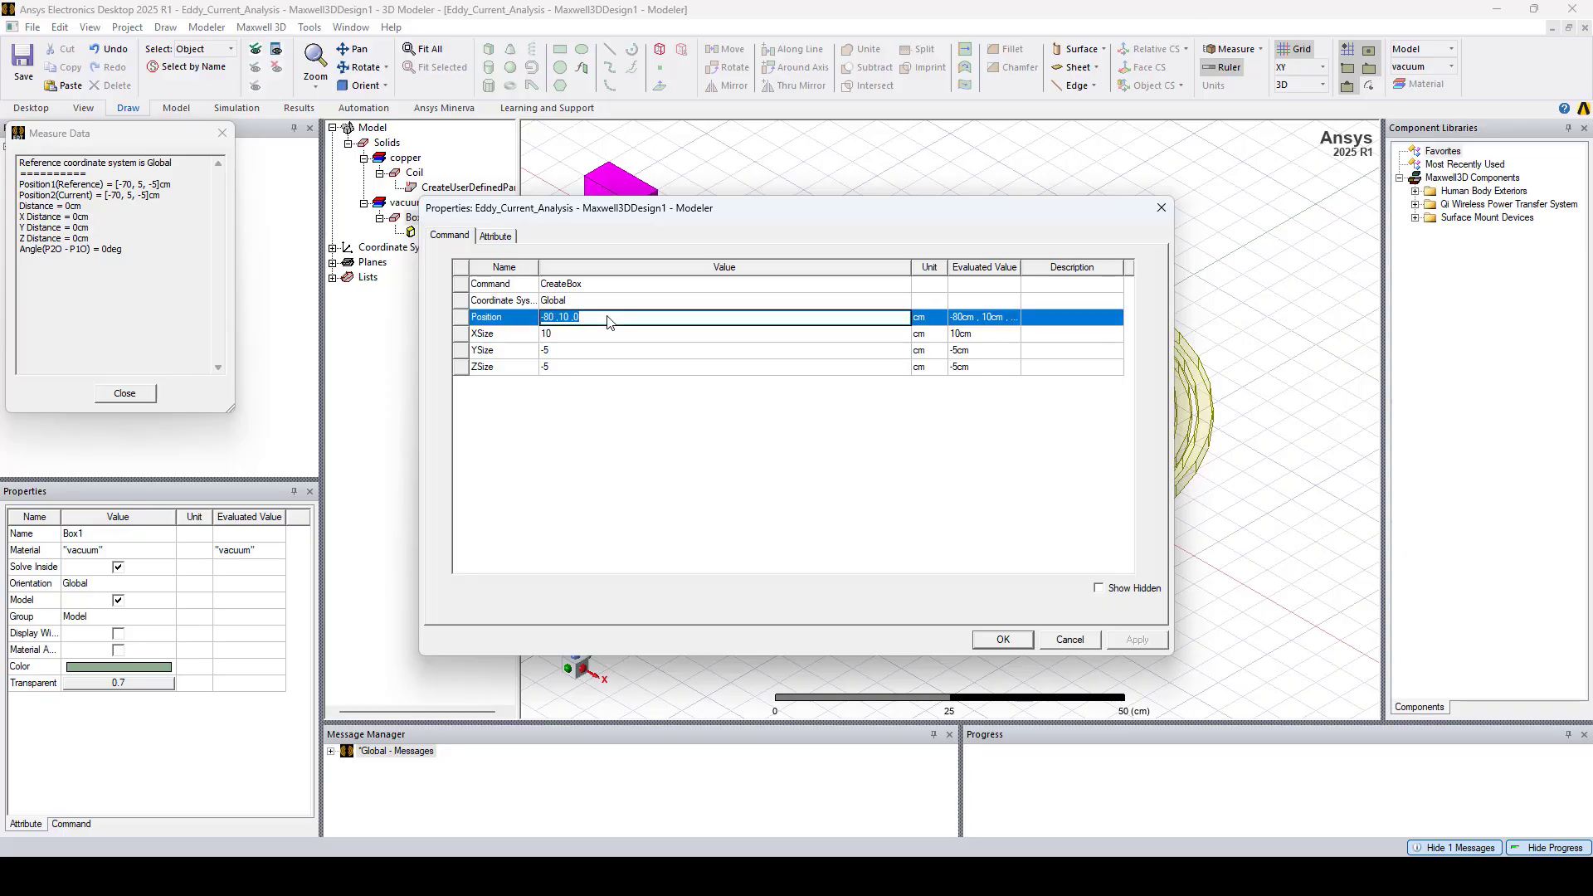
text(14,0,-2)
key(Tab)
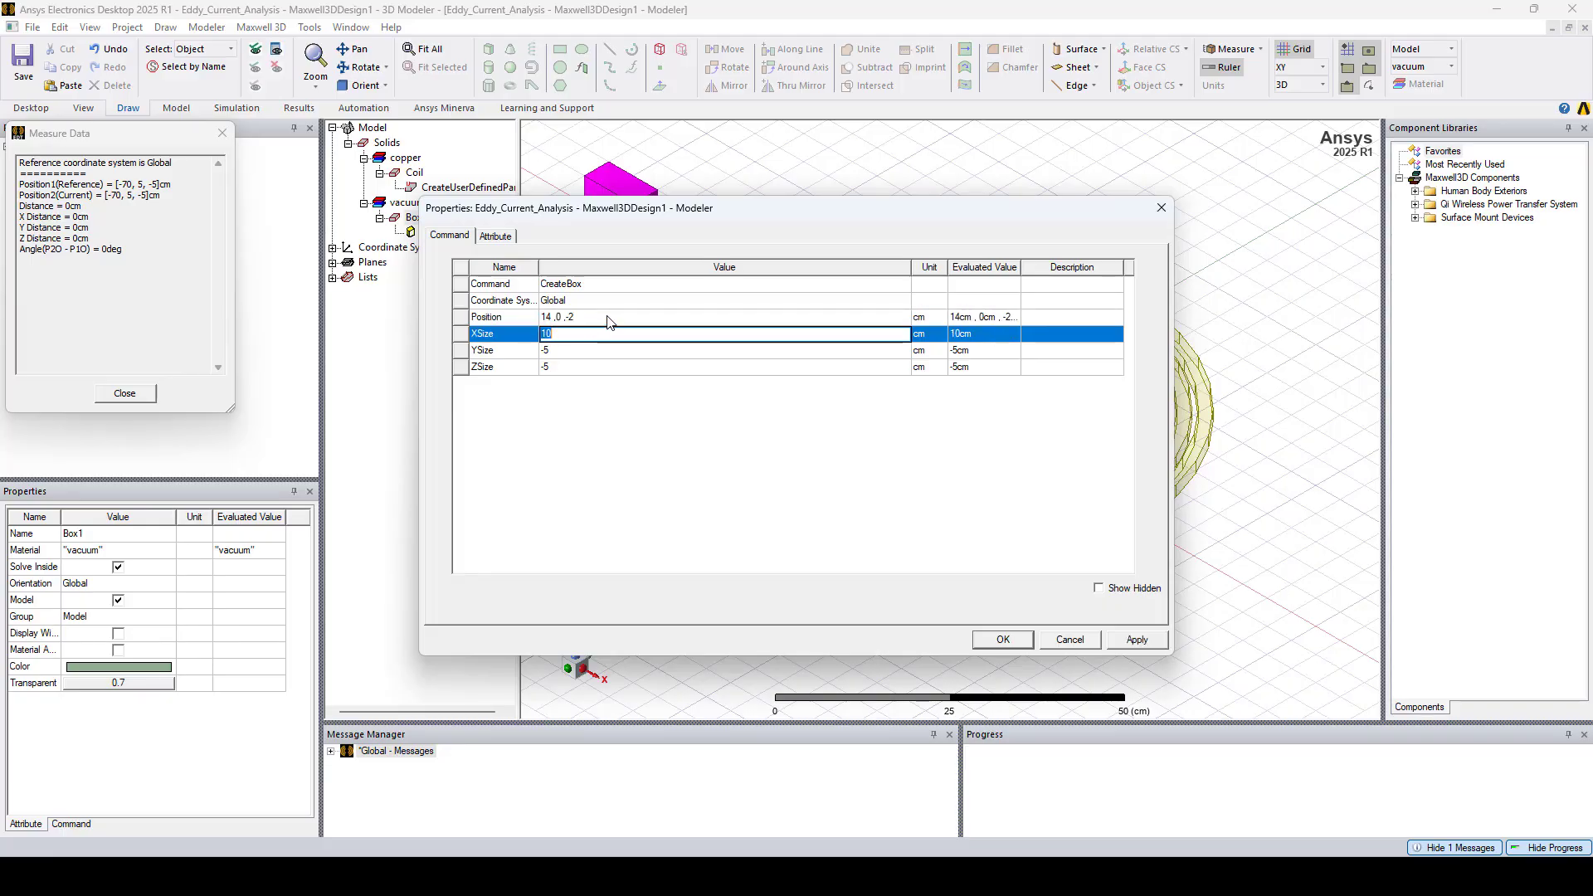
key(Tab)
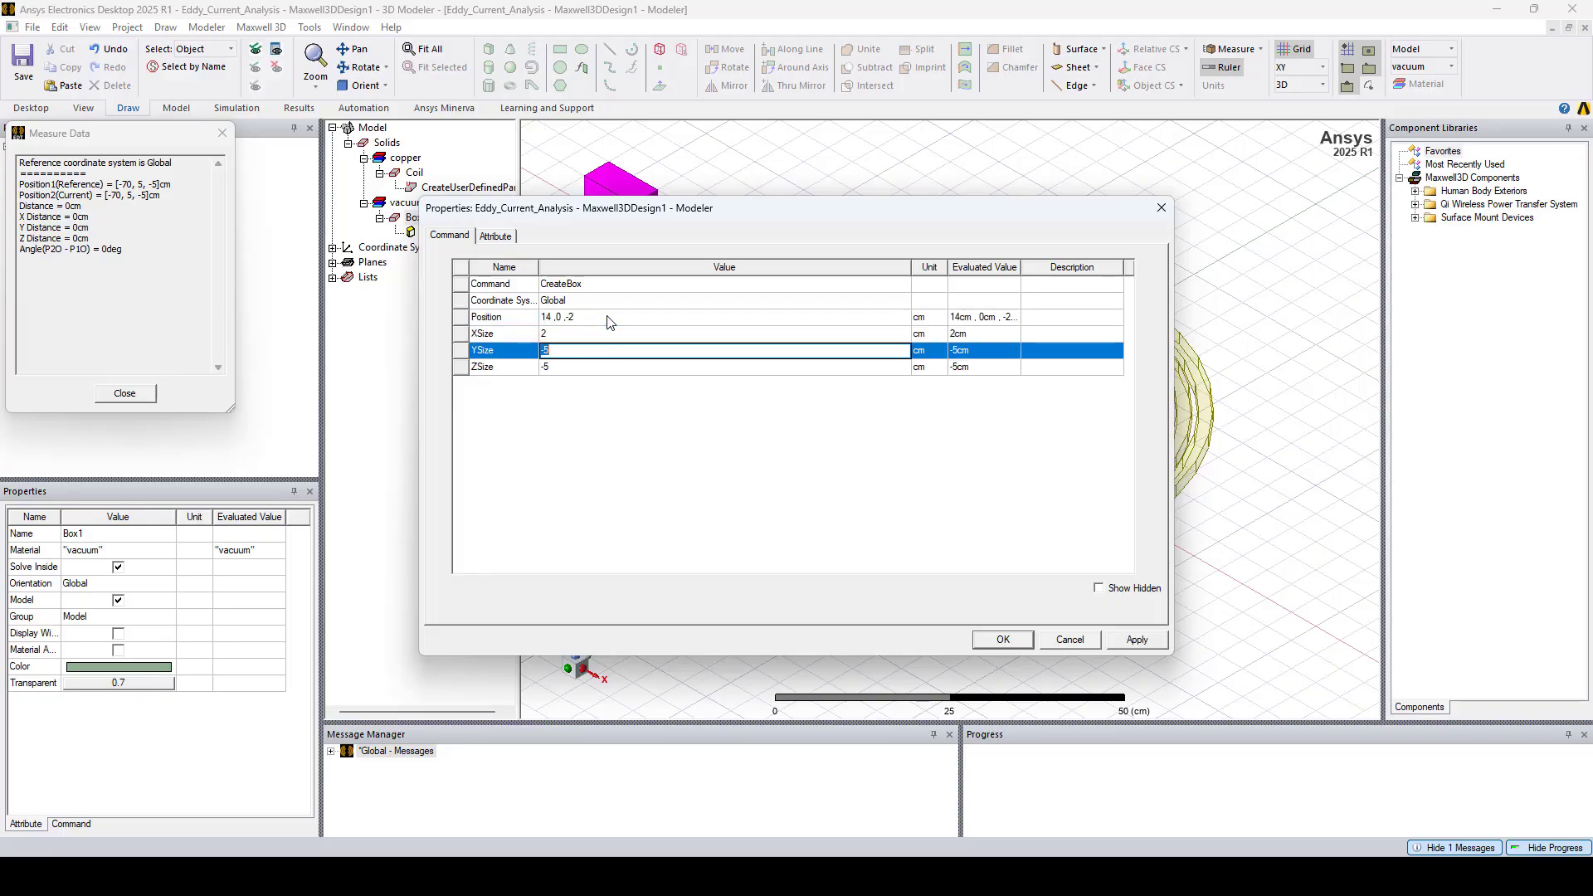
text(2)
key(Tab)
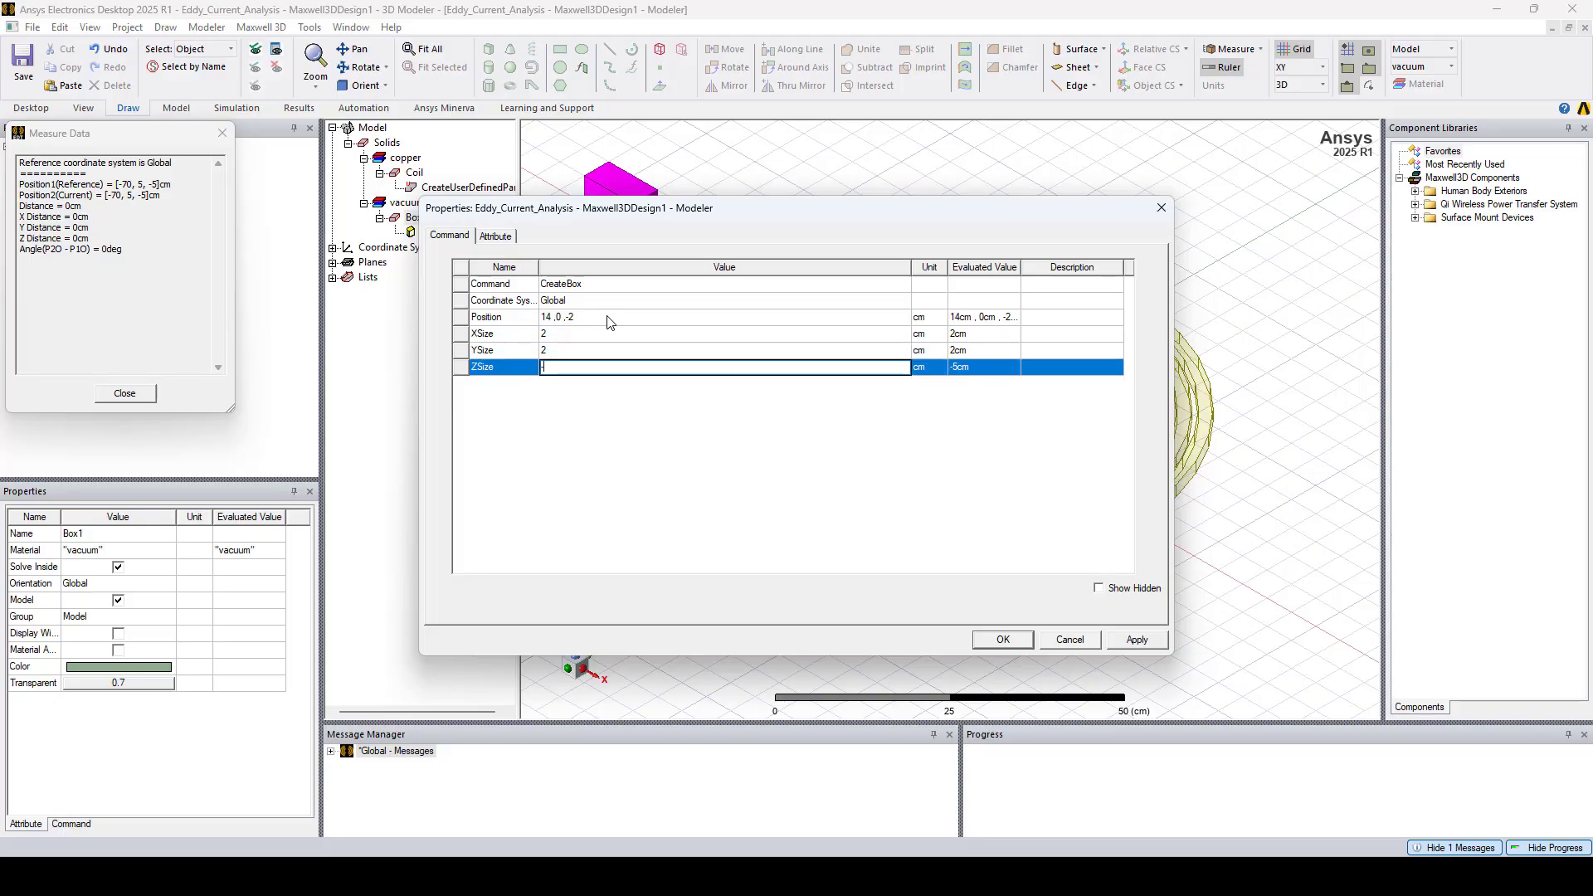
key(Return)
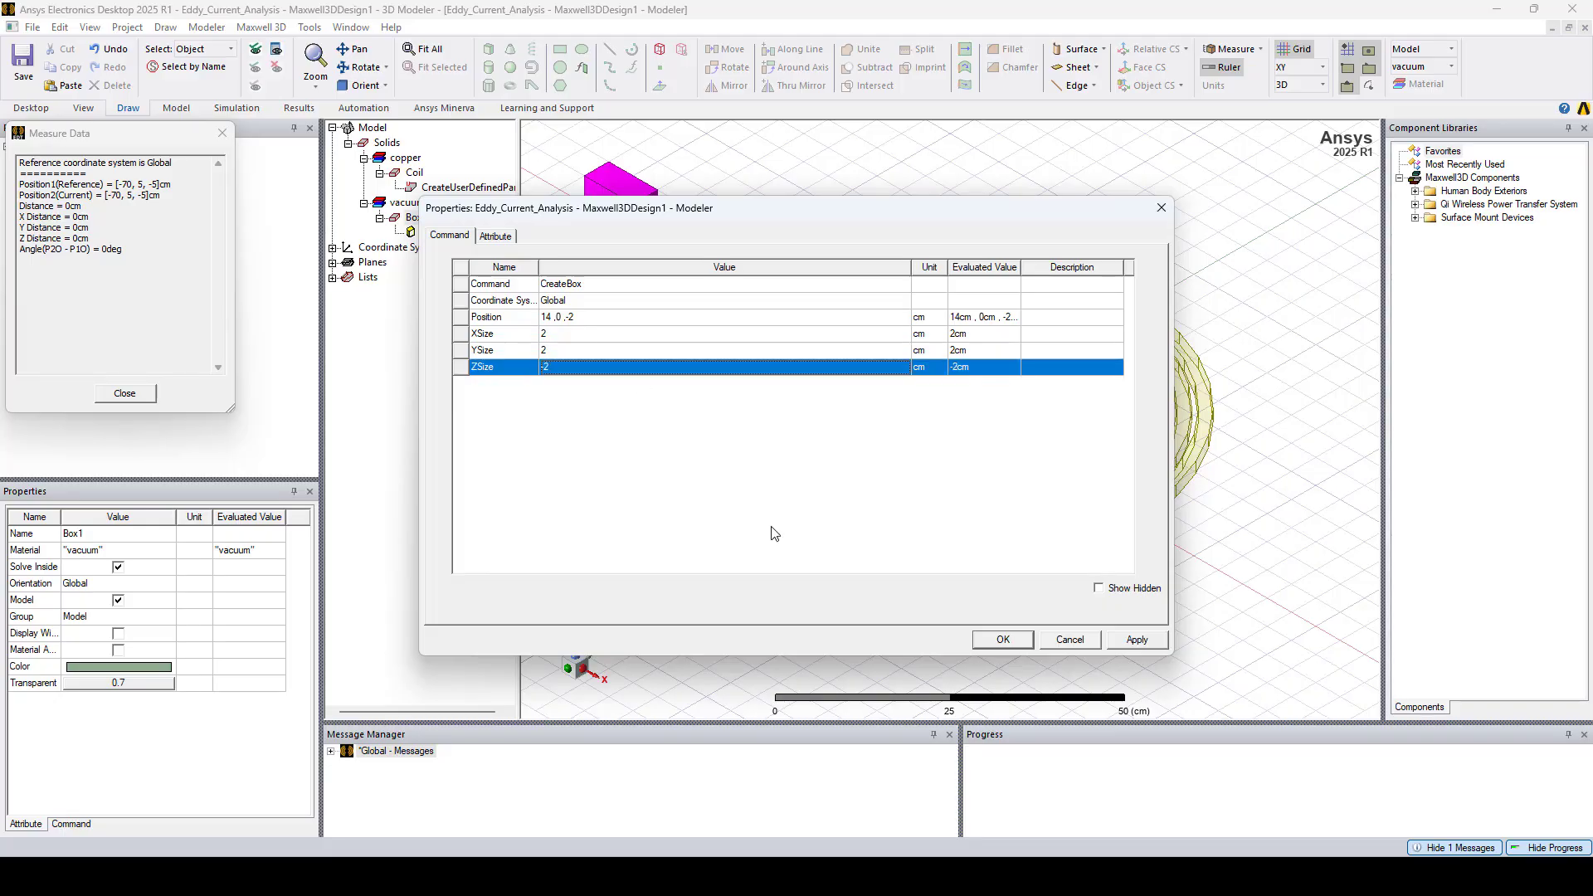
click(1002, 640)
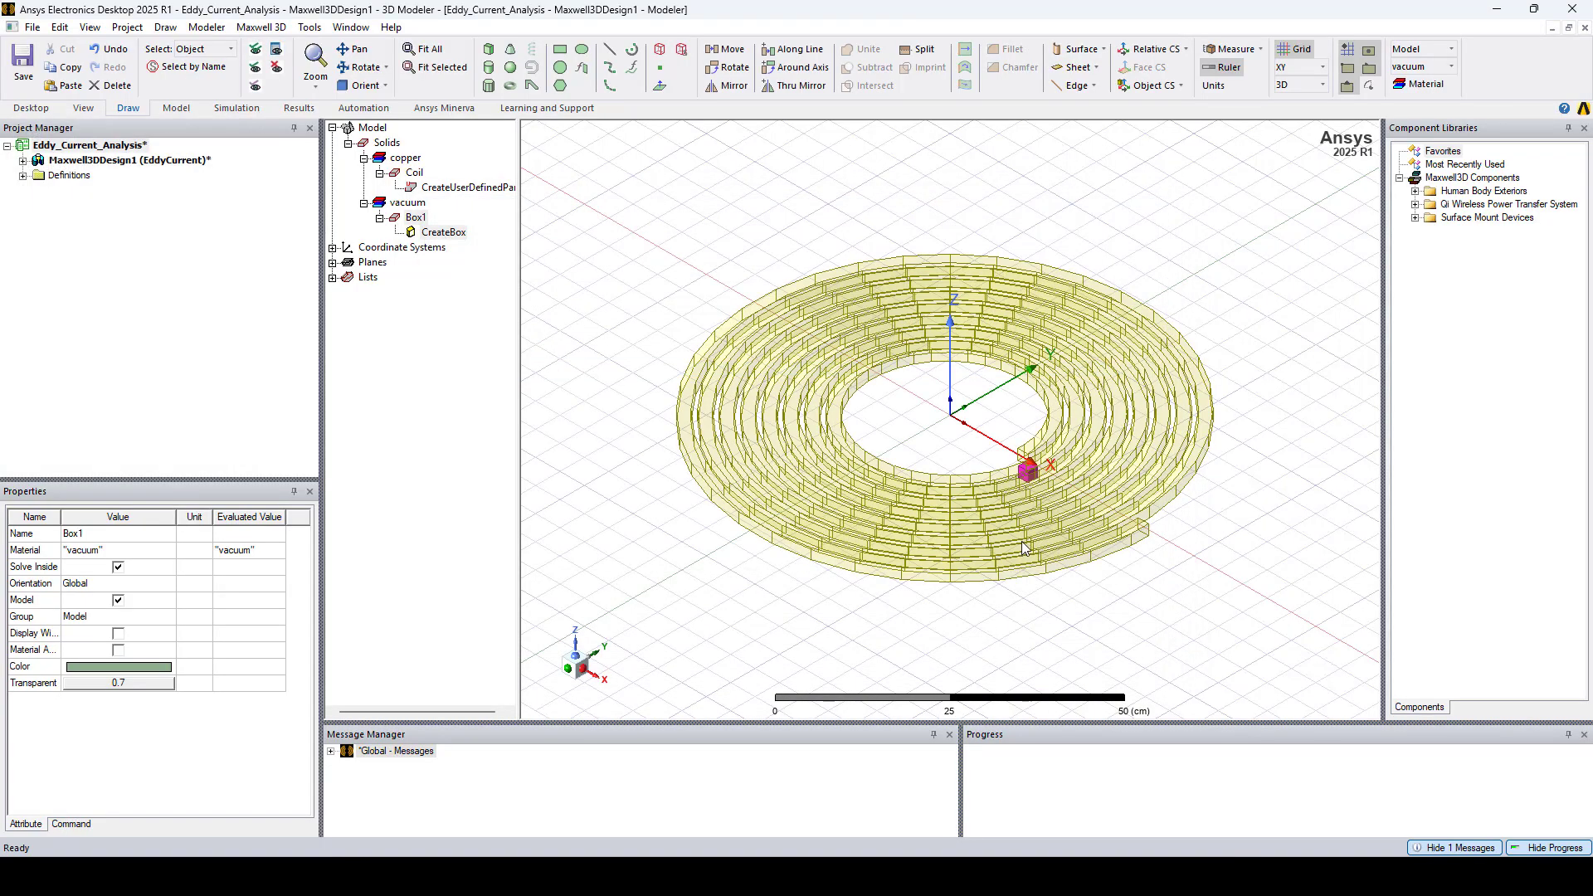
scroll(1047, 526, down, 1)
mouse_move(1049, 529)
alt+mouse_down()
mouse_move(1054, 502)
mouse_move(1145, 451)
mouse_move(1156, 238)
mouse_move(1166, 366)
mouse_move(1170, 349)
alt+mouse_up()
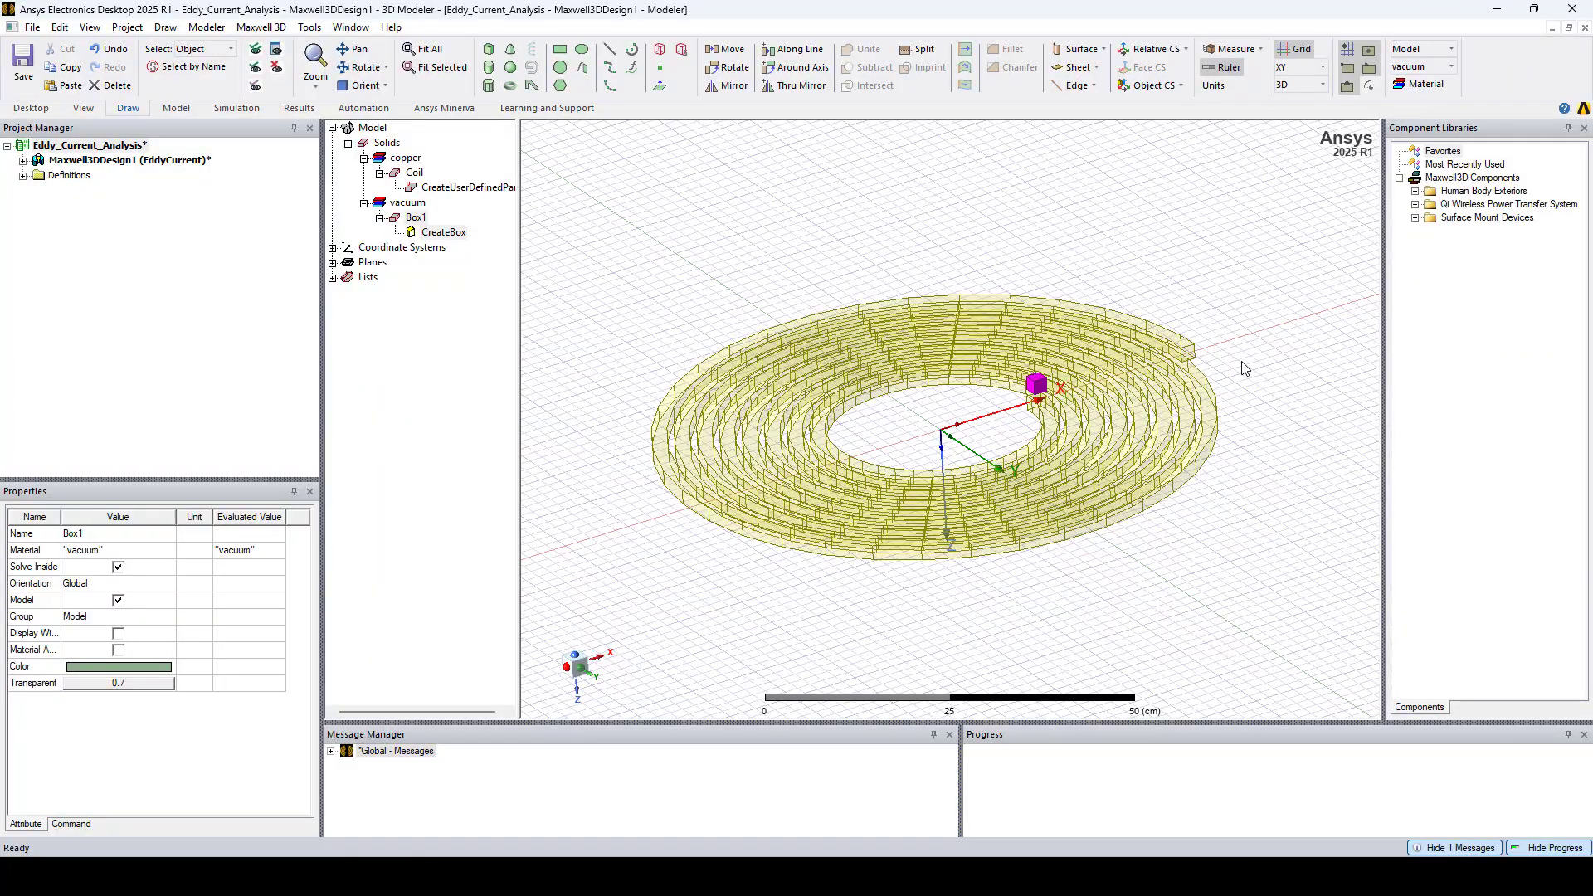
Sketch a second box in the viewport.
click(1087, 276)
click(488, 49)
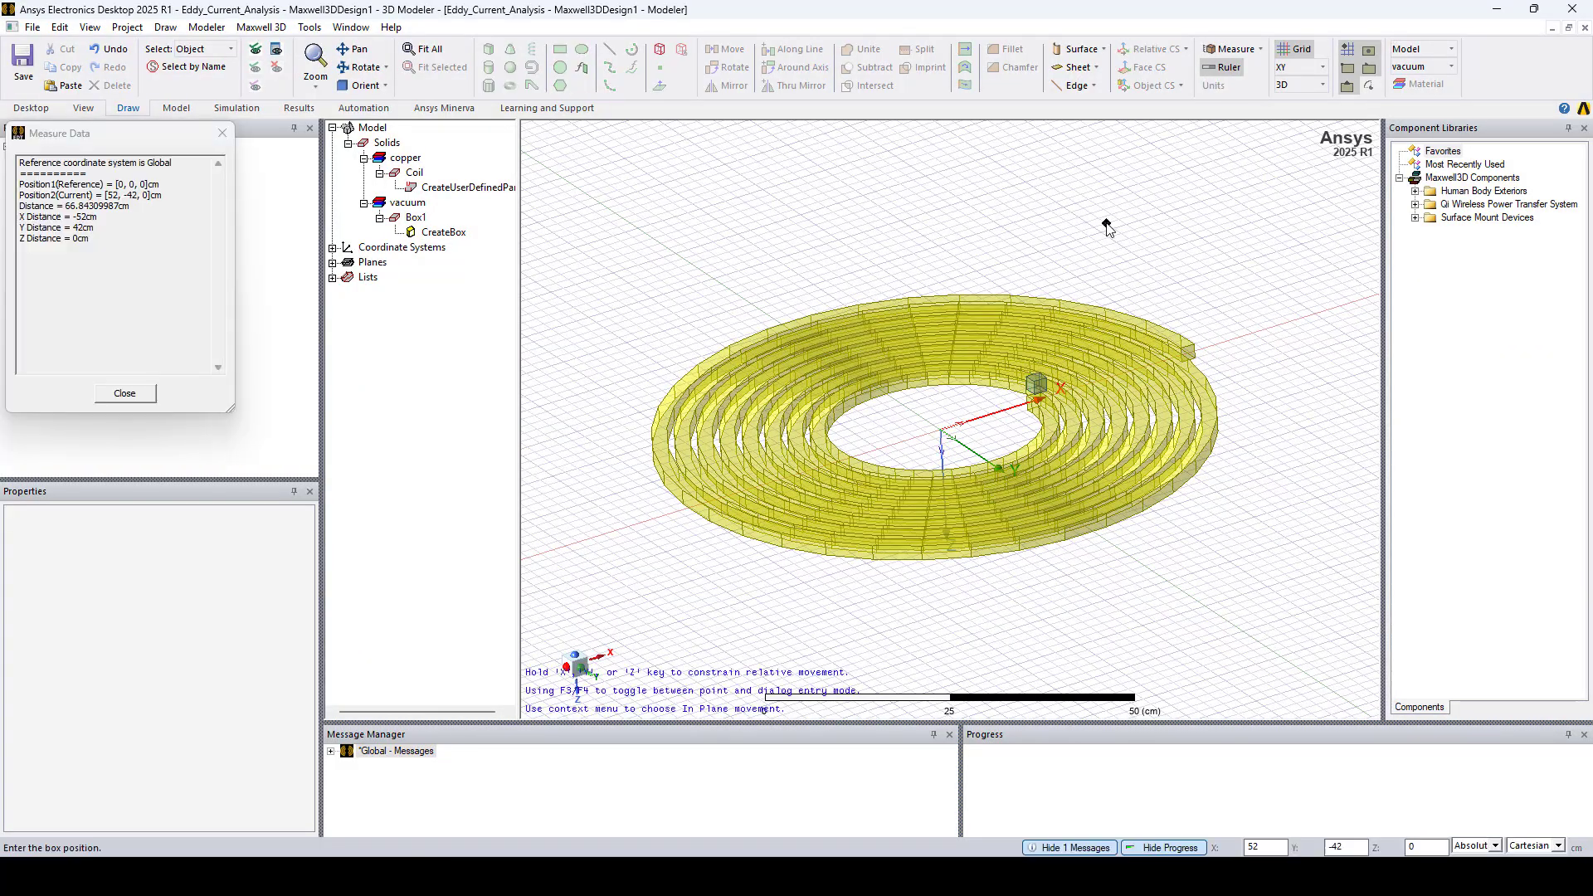
click(1109, 226)
click(1130, 220)
click(1141, 237)
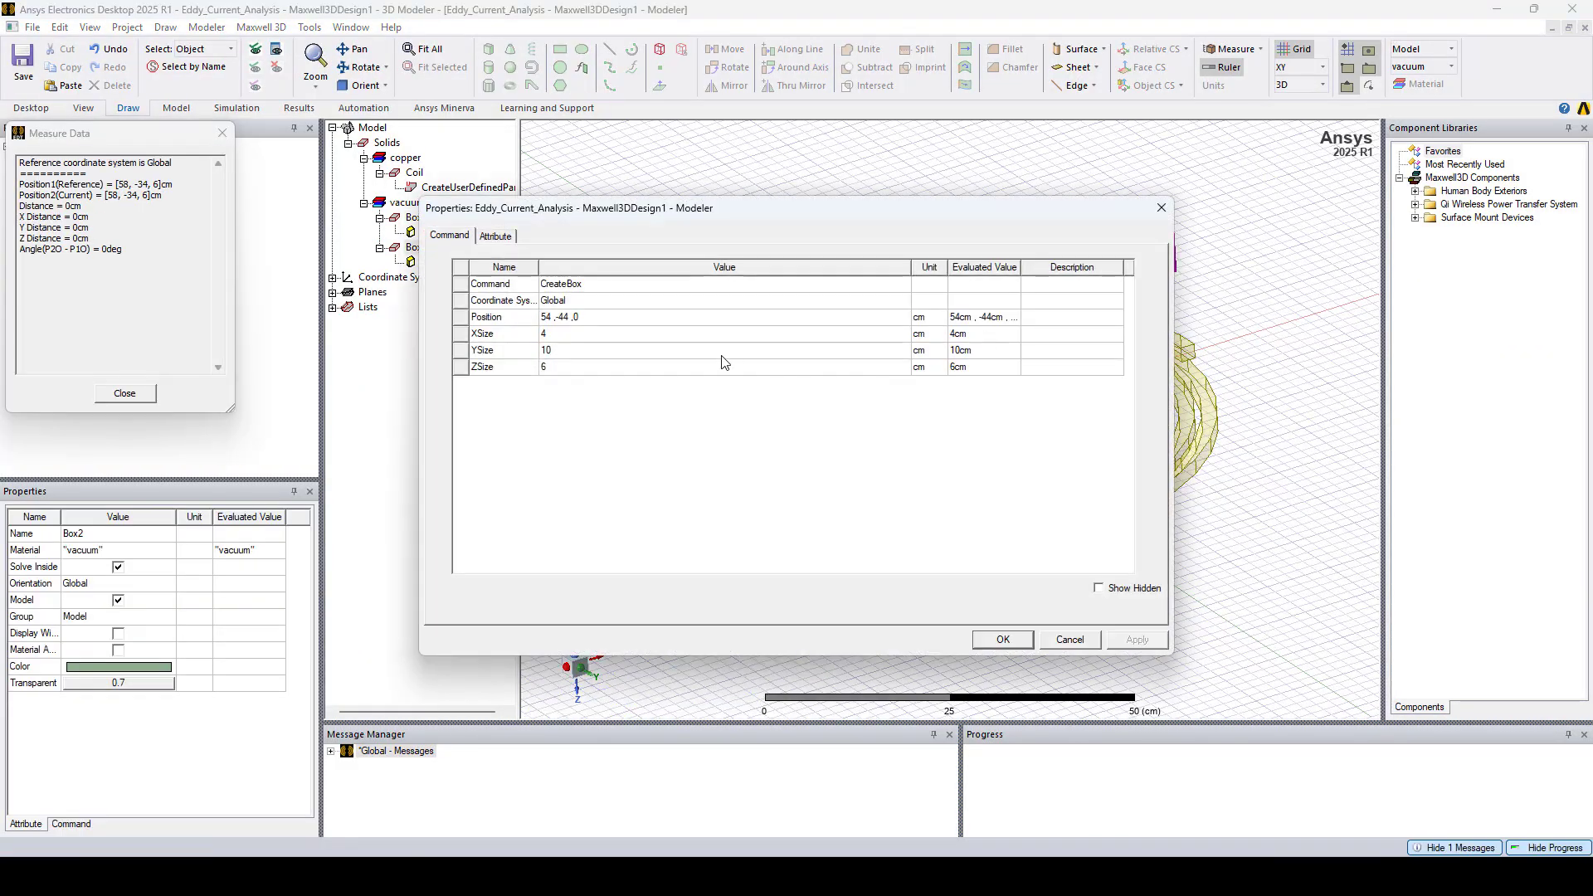
Set Box2's position to 40.5, 0, -2 and its X, Y, Z sizes to -2.
click(593, 325)
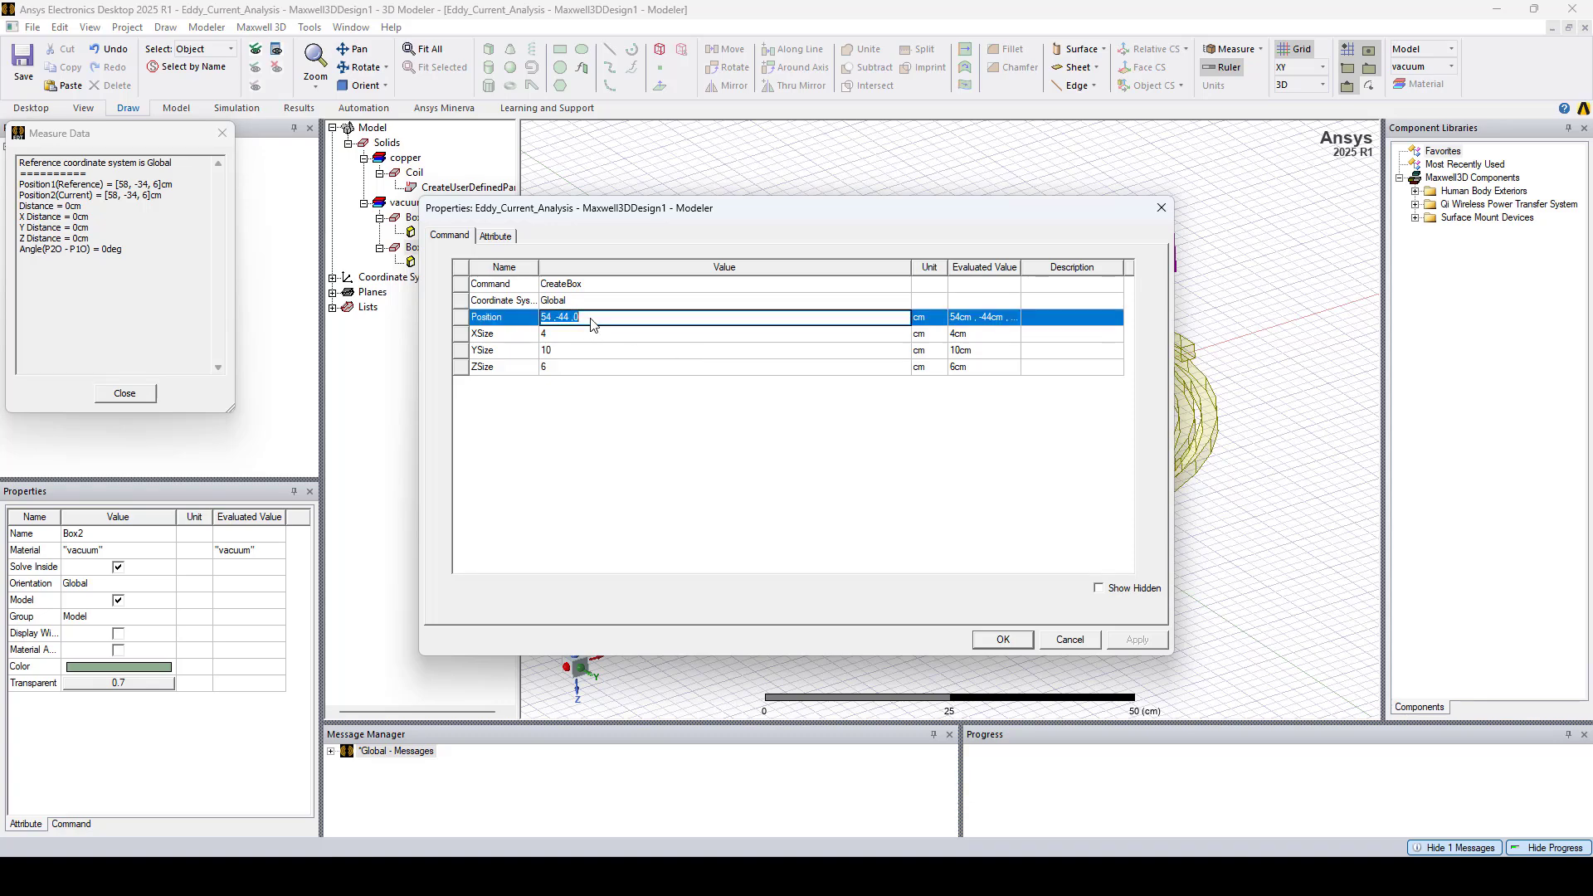
text(40.5 ,0 ,-2)
key(Tab)
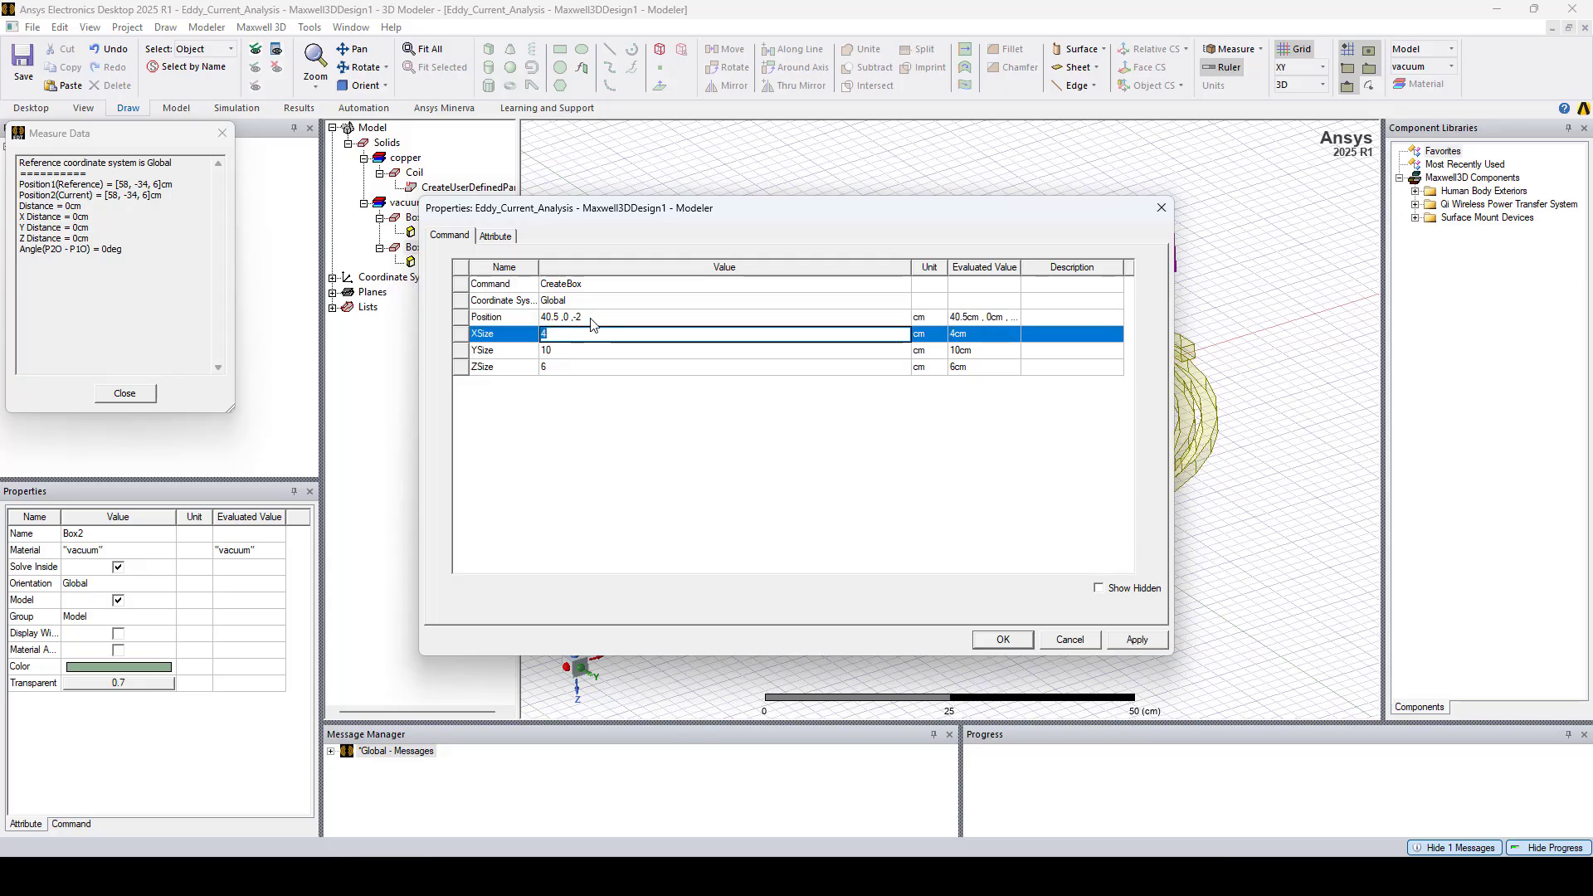
text(-2)
key(Tab)
text(-2)
key(Tab)
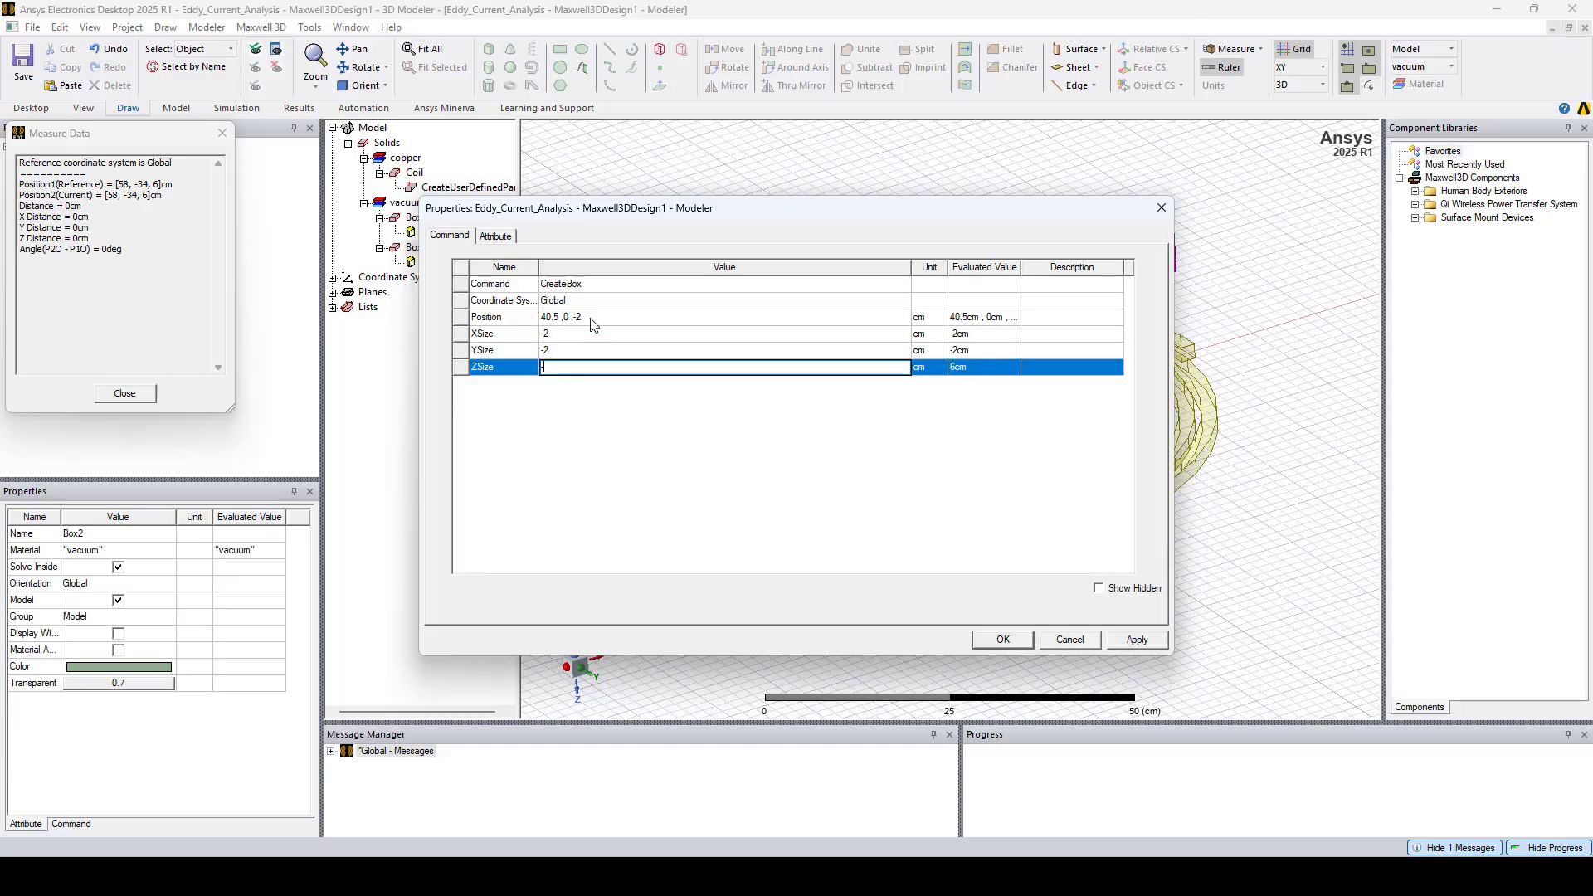
key(Return)
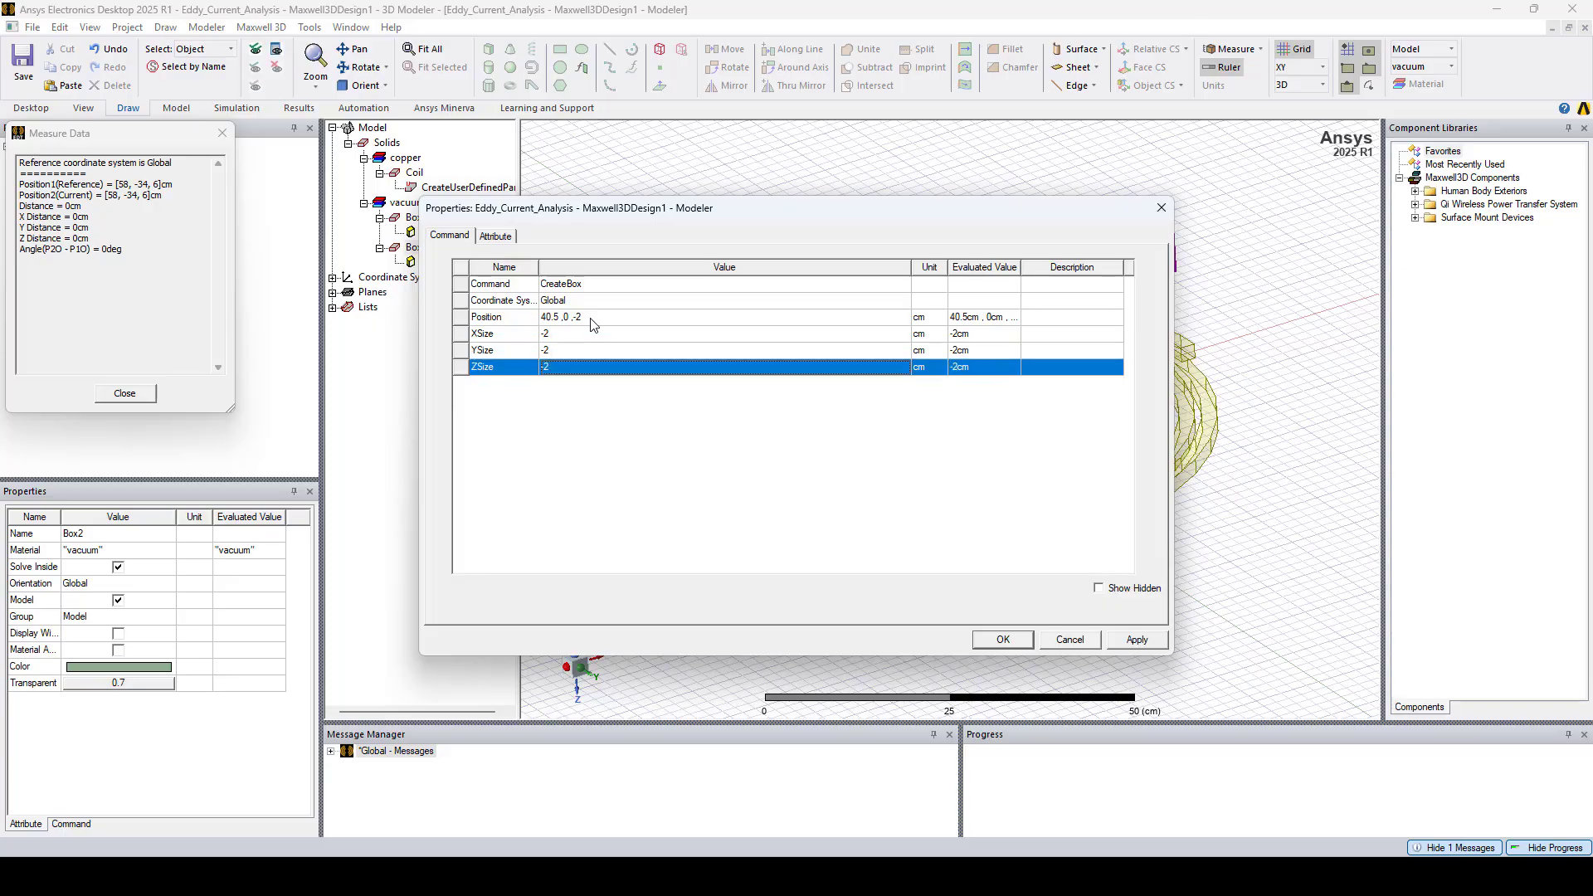
click(1026, 644)
Switch to face selection and select the facing side faces of Box2 and Box1.
alt+drag(1113, 545, 1249, 417)
scroll(1112, 336, up, 8)
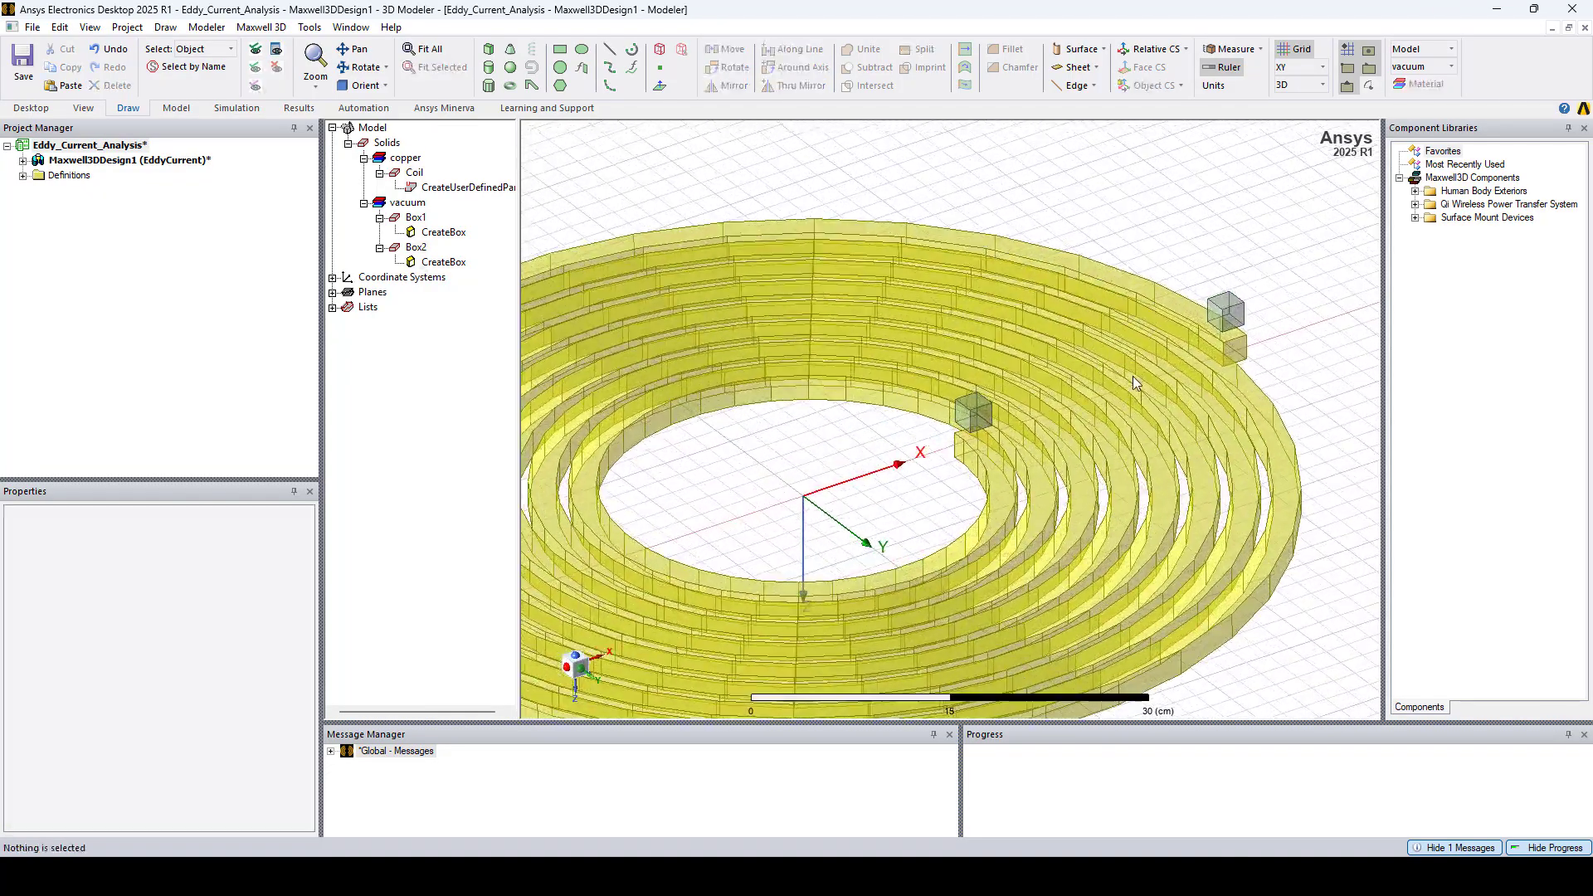
shift+drag(1141, 396, 950, 402)
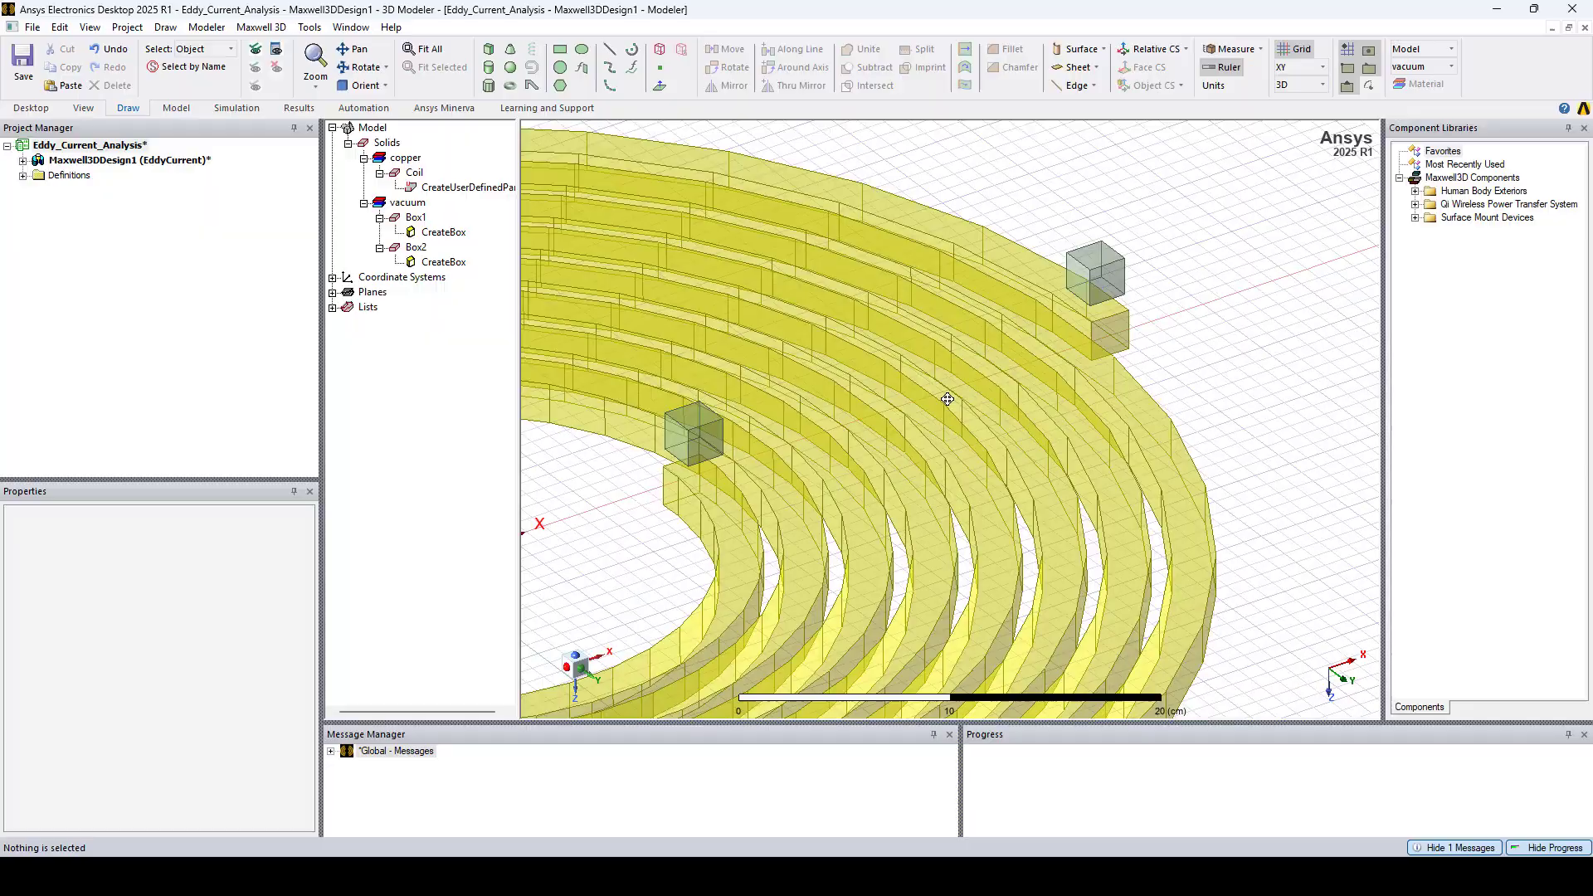
click(230, 50)
click(231, 126)
click(1076, 273)
alt+drag(1002, 354, 856, 373)
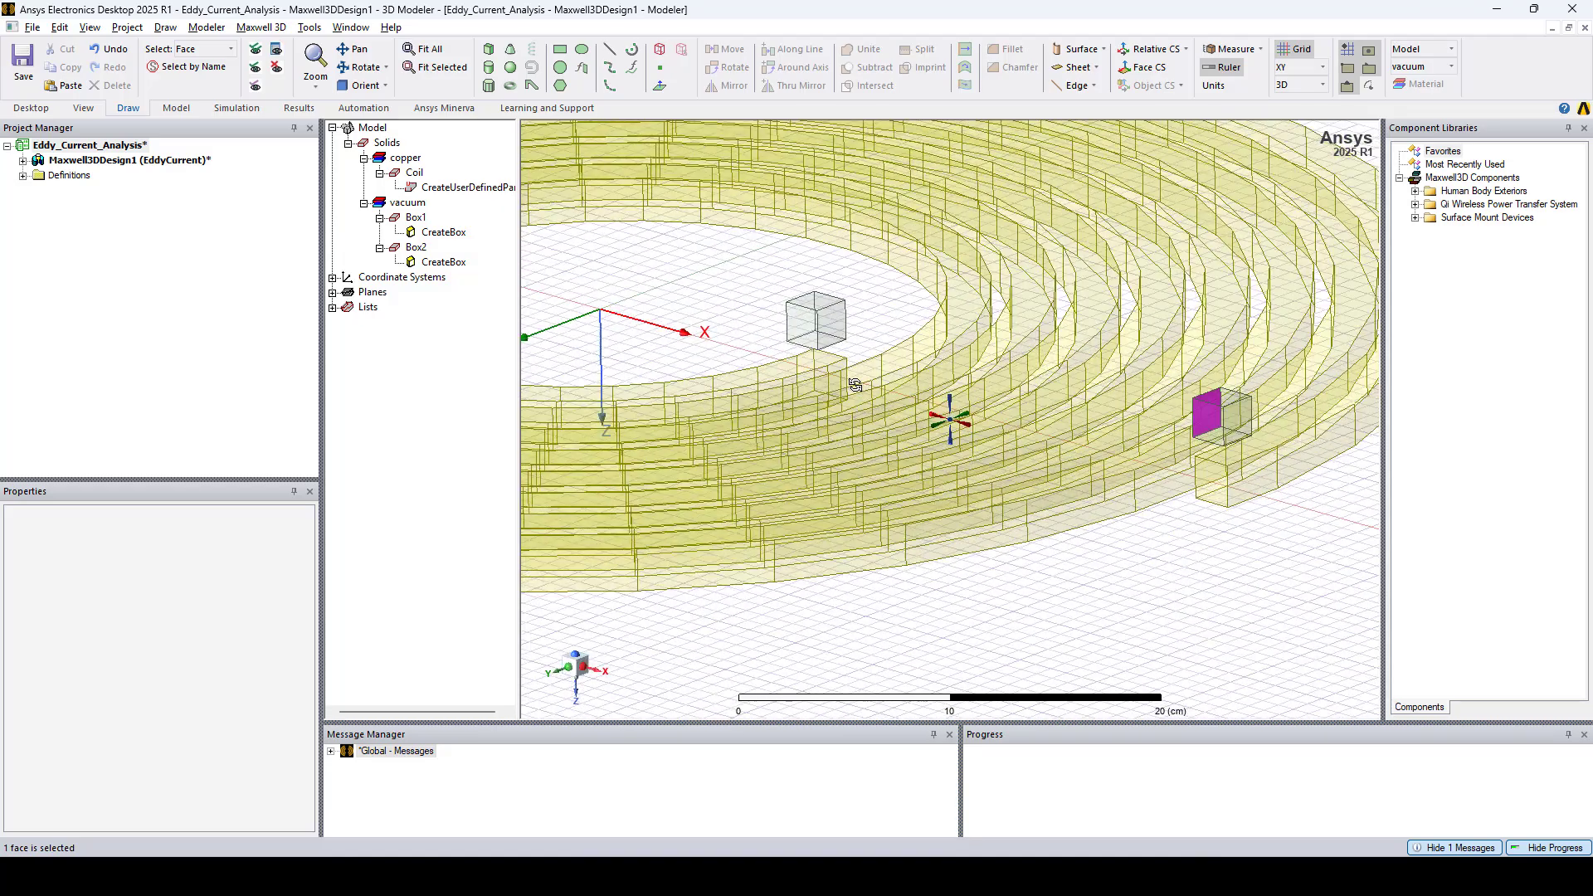
ctrl+click(838, 328)
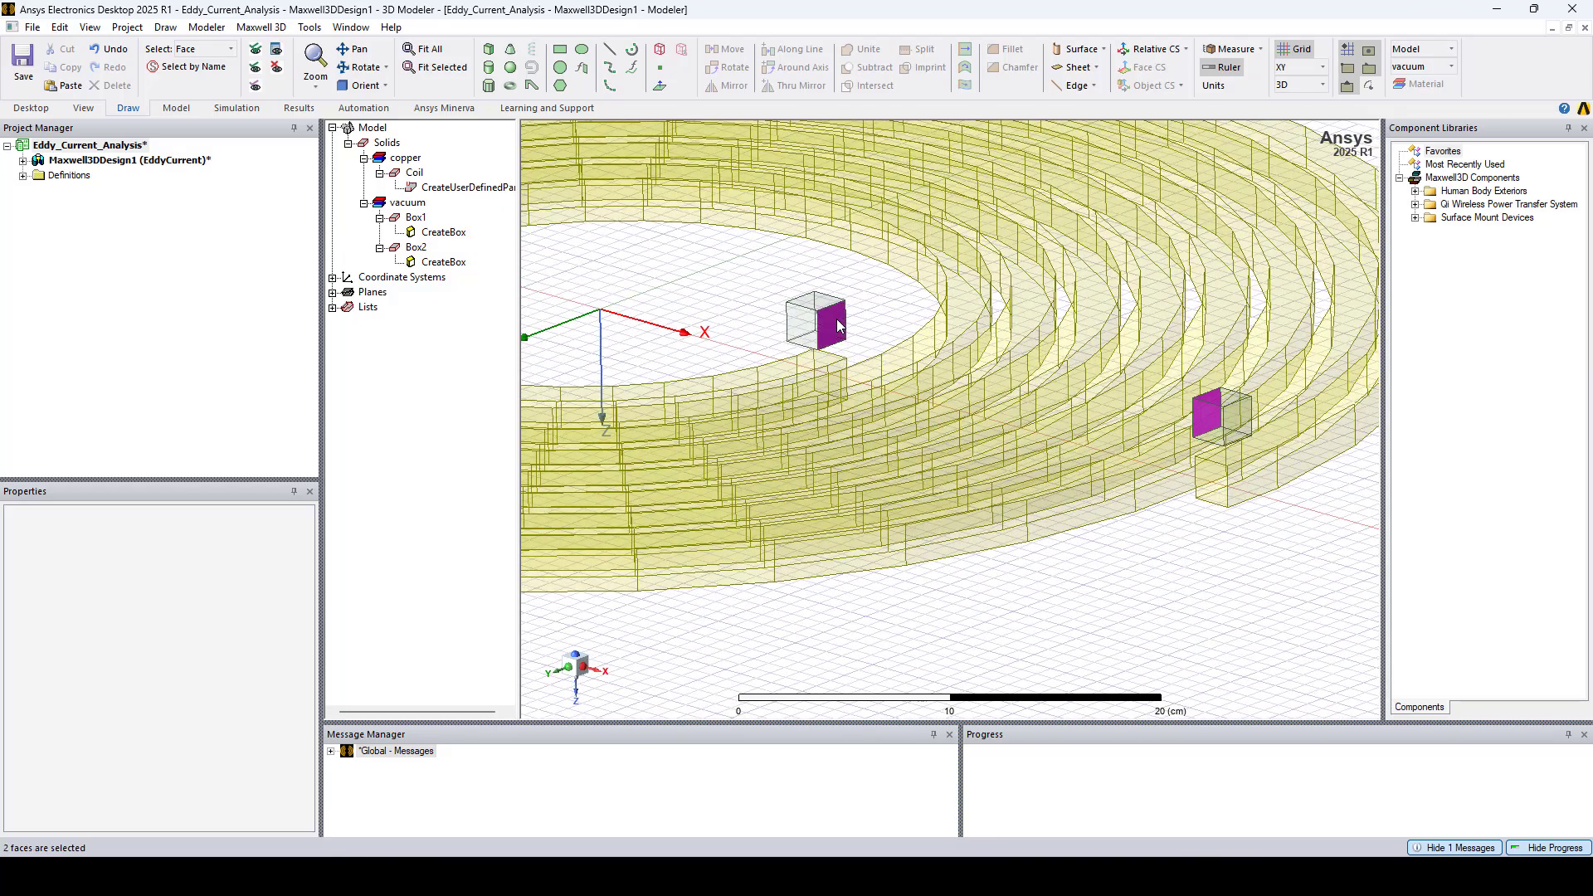
Create sheet objects from the two selected faces (Surface > Create Object From Face).
right_click(884, 332)
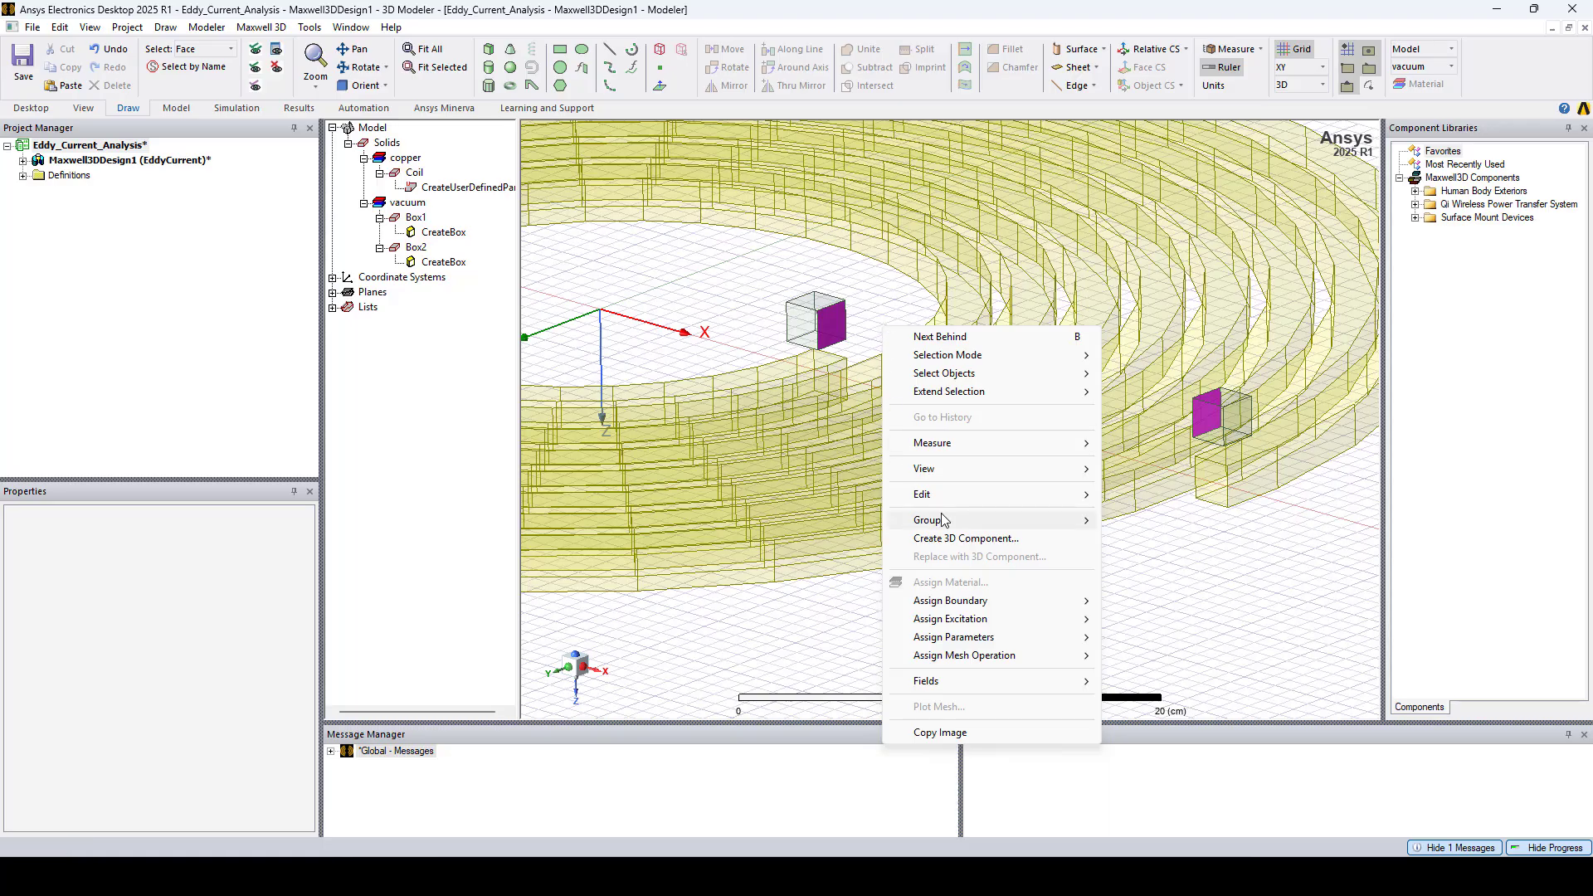
mouse_move(943, 496)
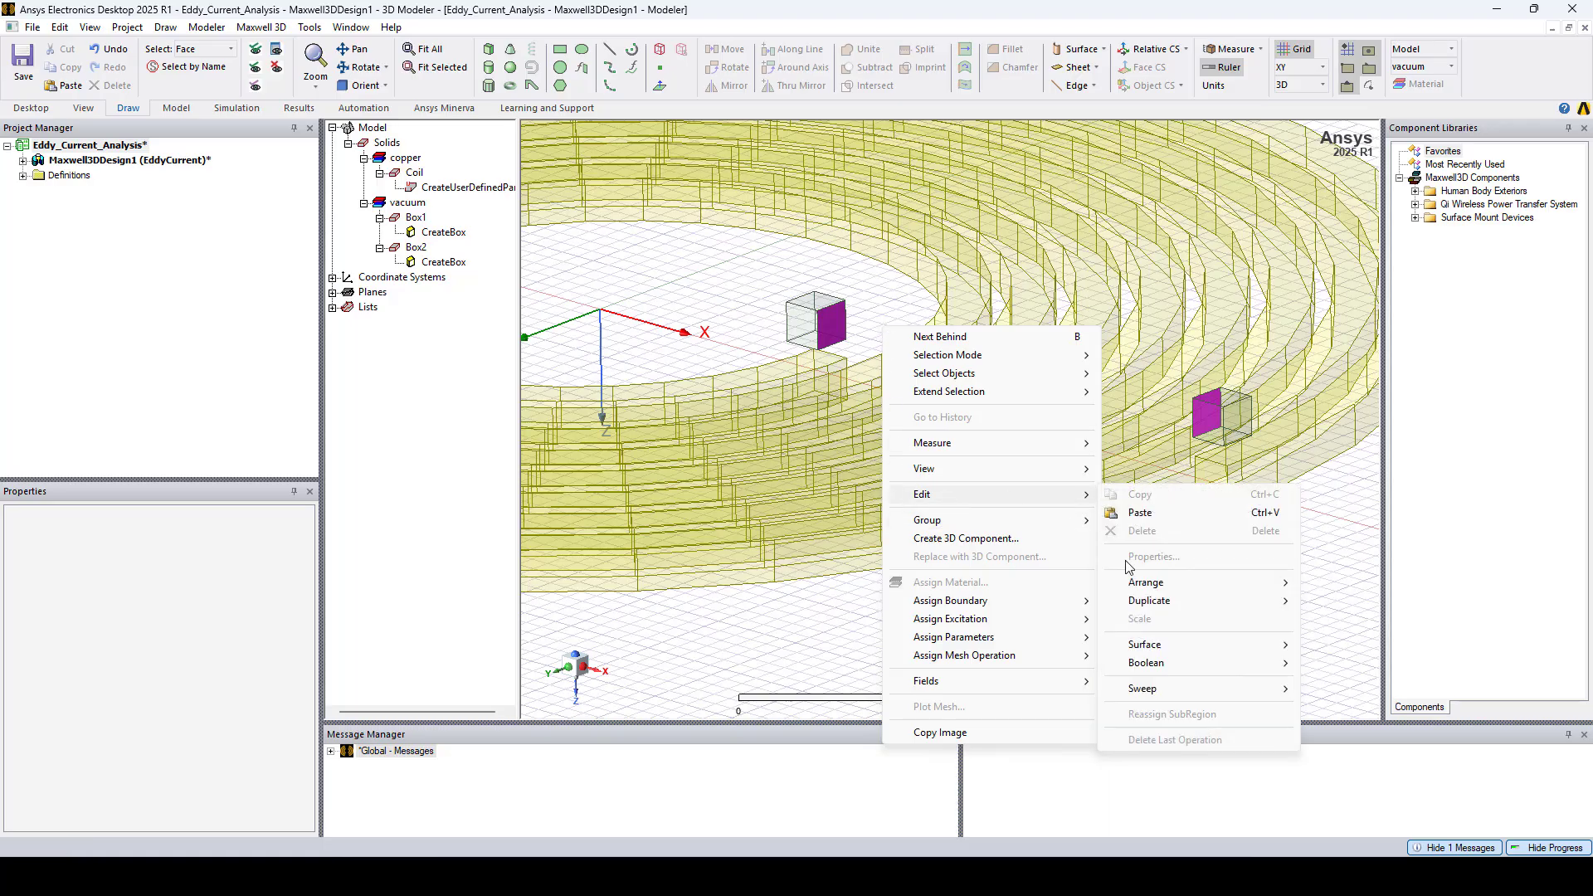
mouse_move(1195, 652)
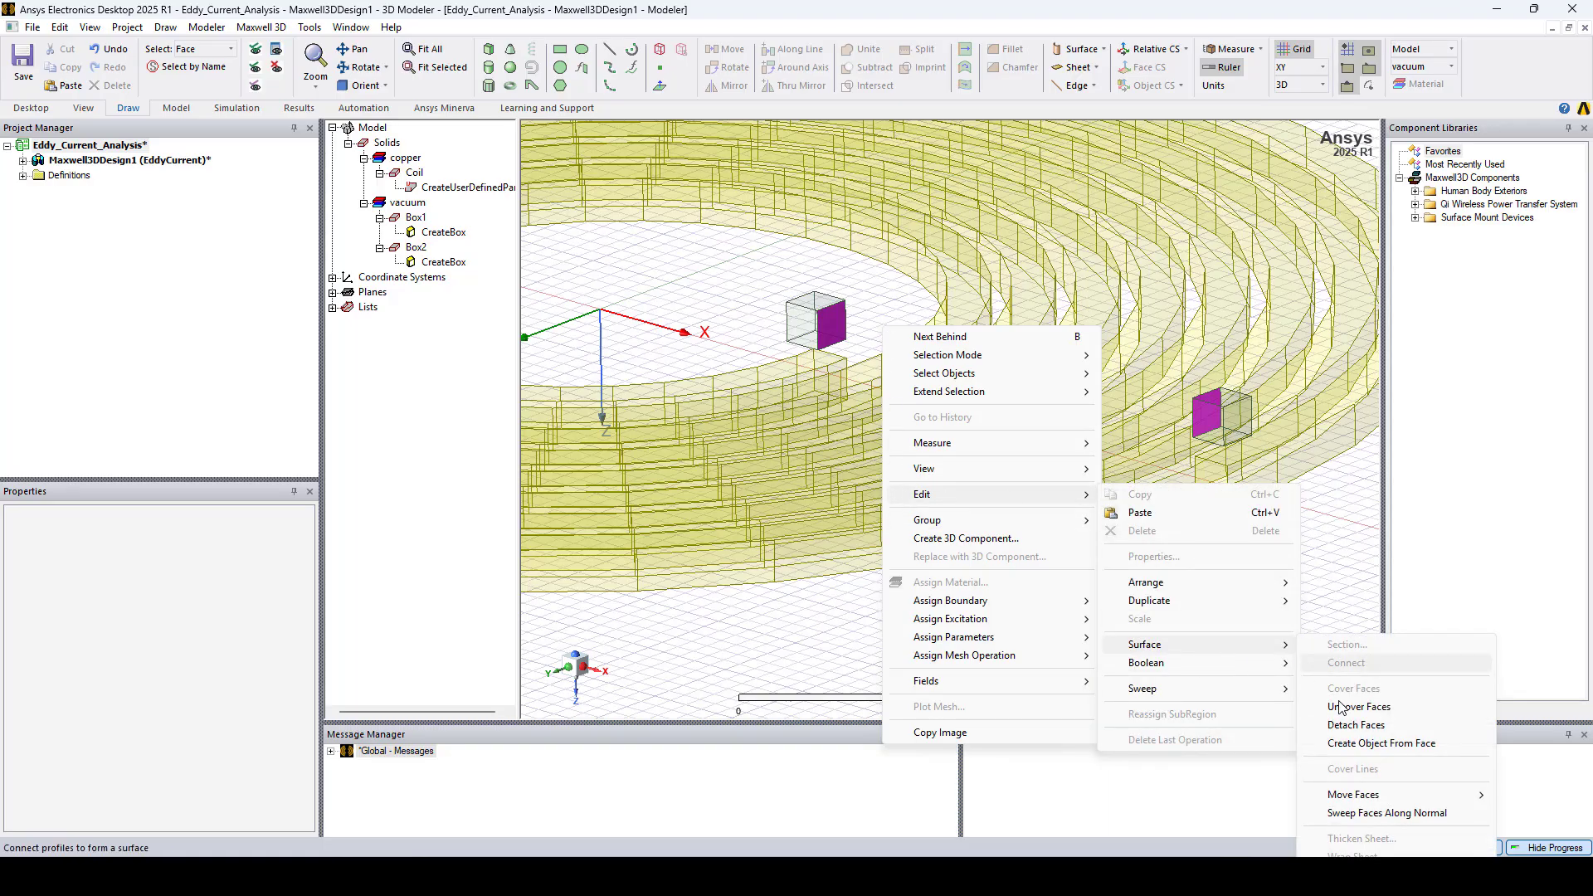
click(1404, 743)
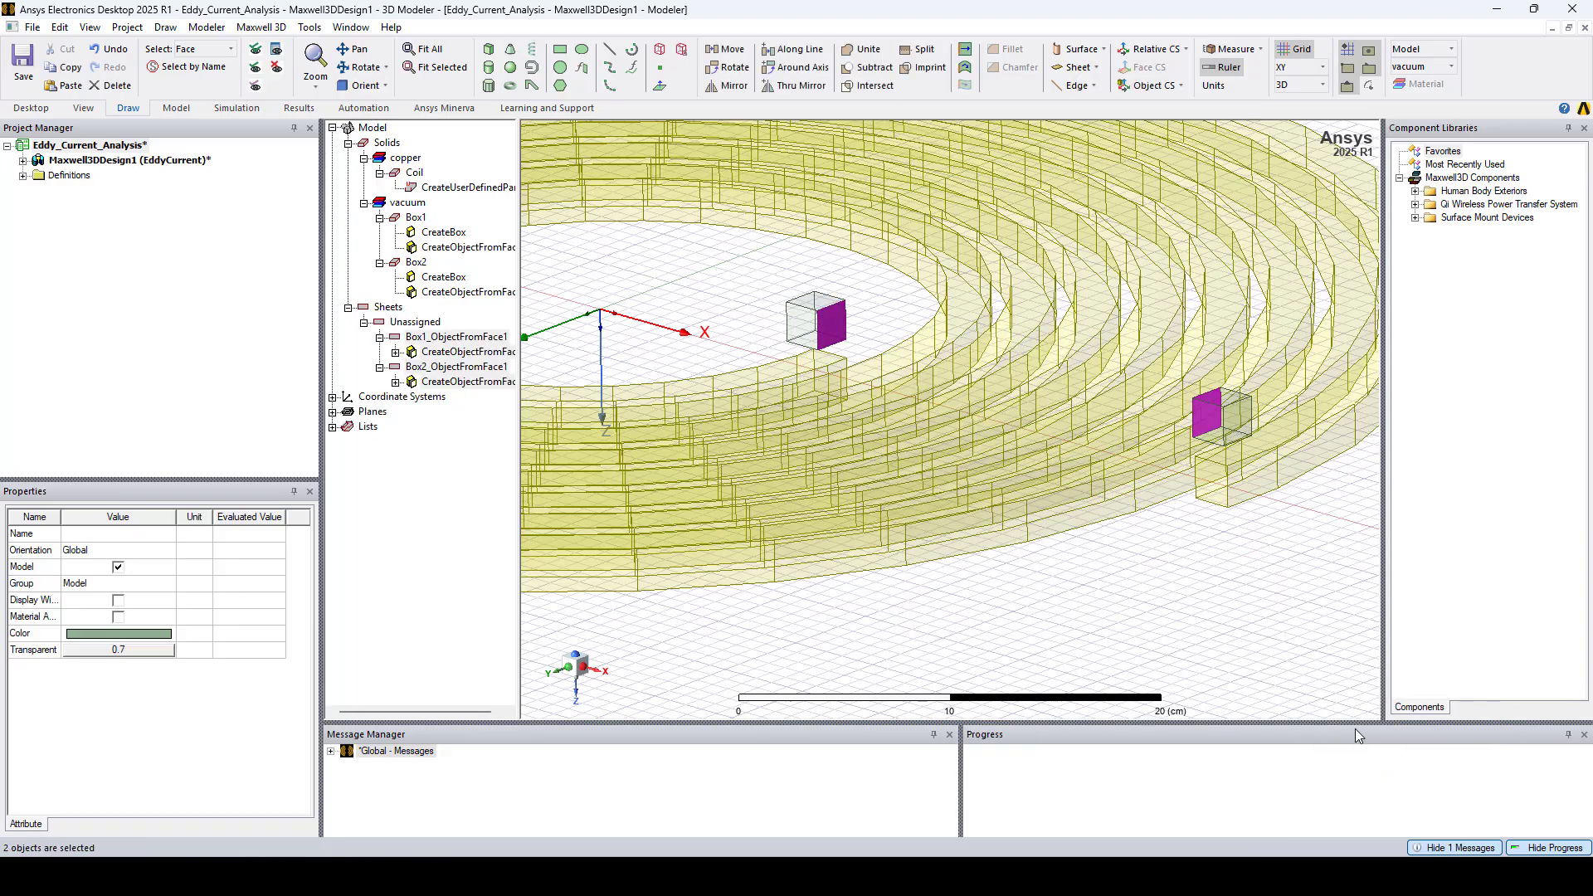
Connect the two sheets into a solid bar bridging the boxes.
right_click(861, 404)
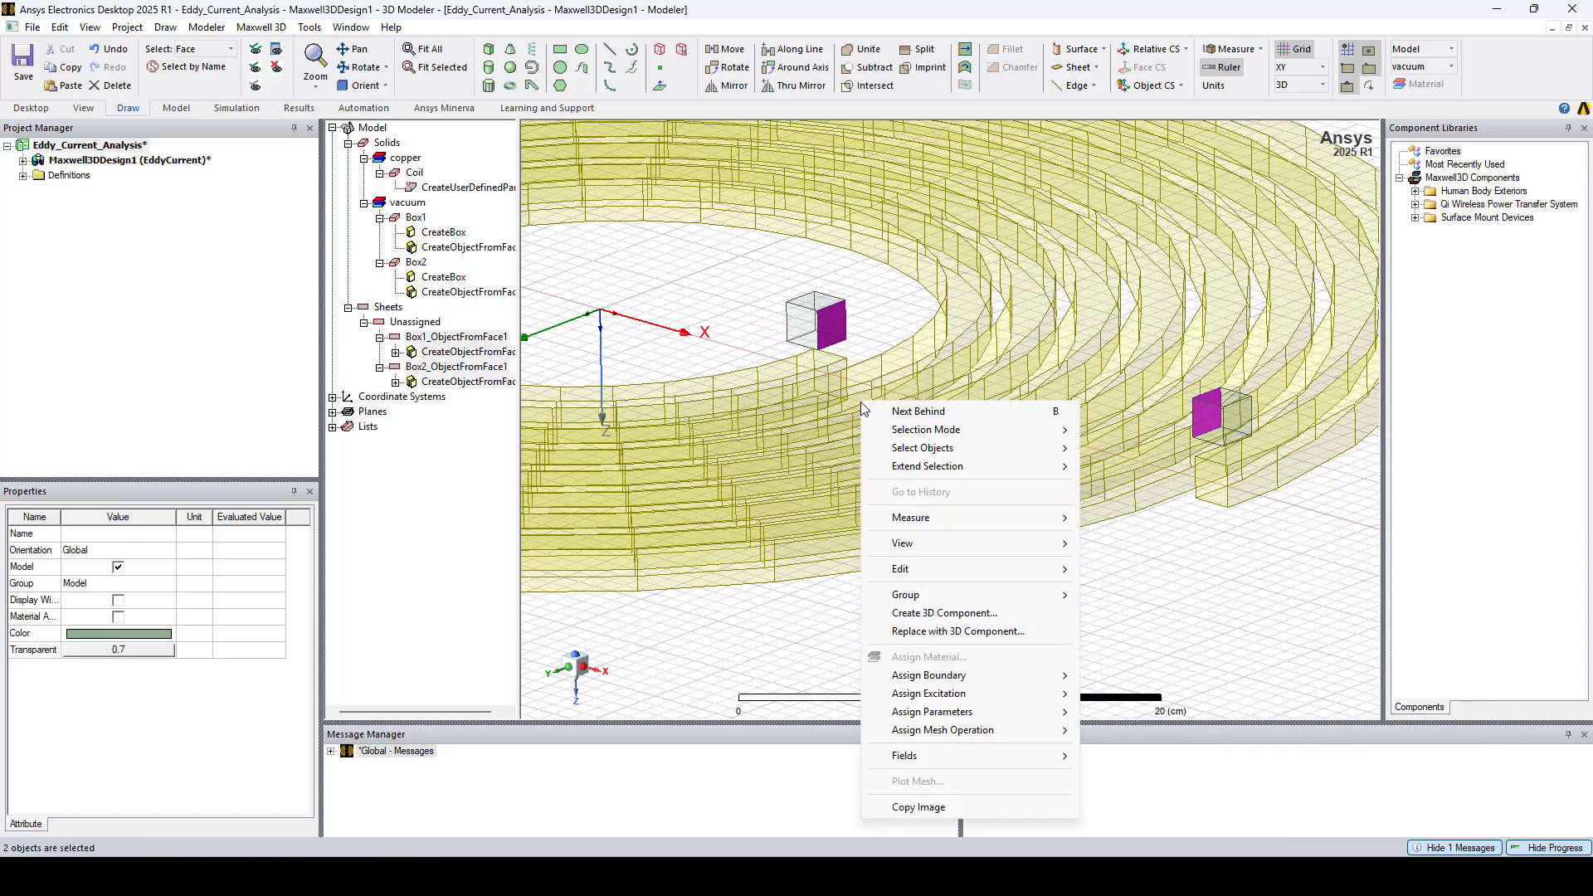
mouse_move(944, 570)
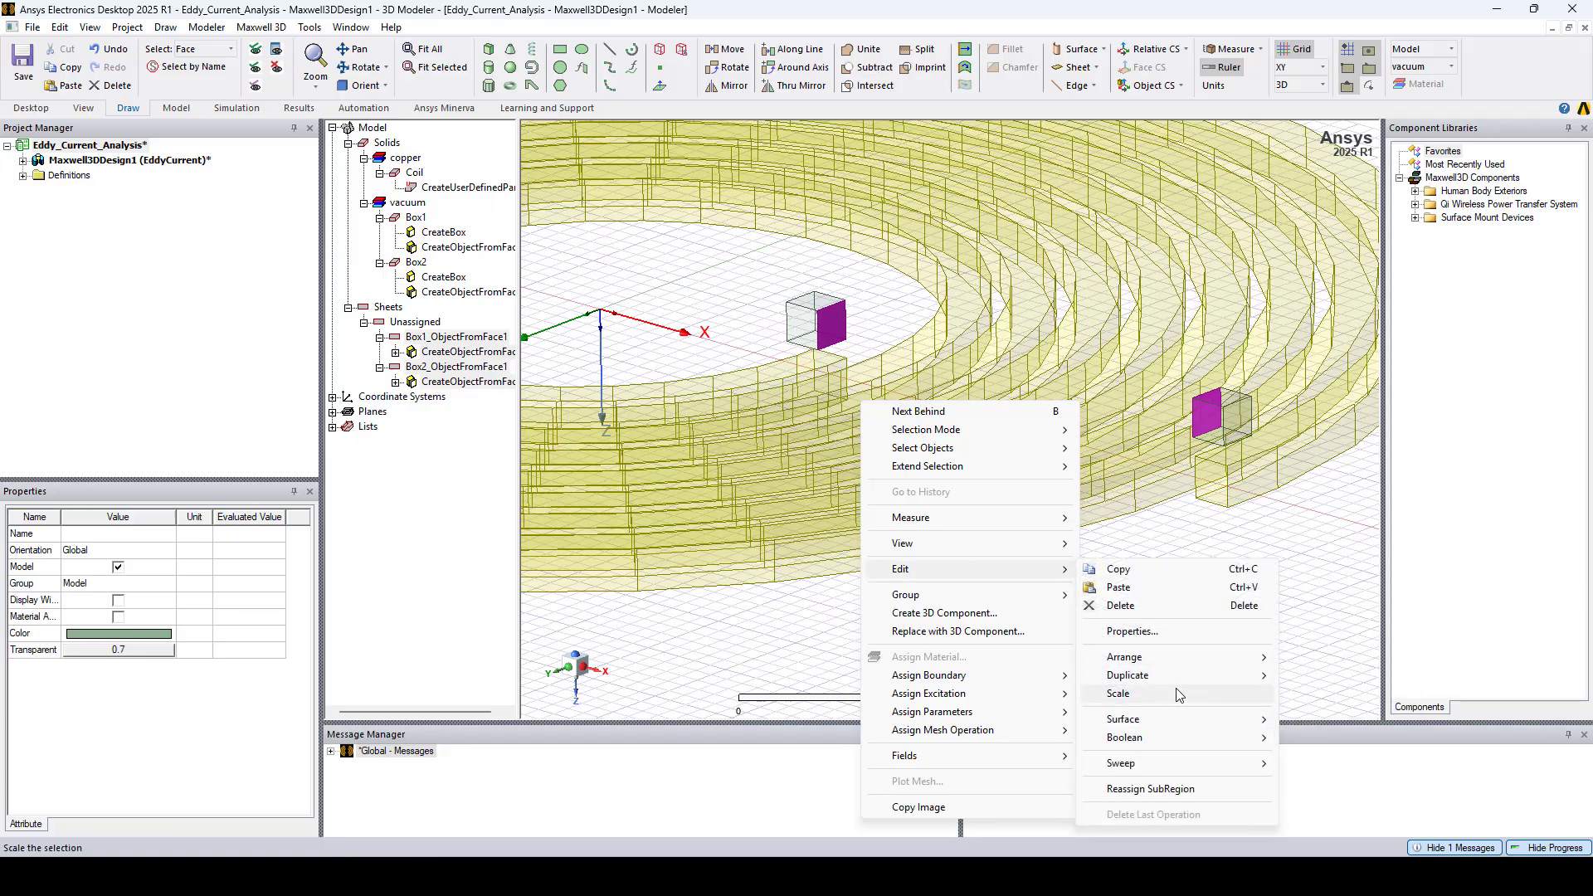
mouse_move(1199, 720)
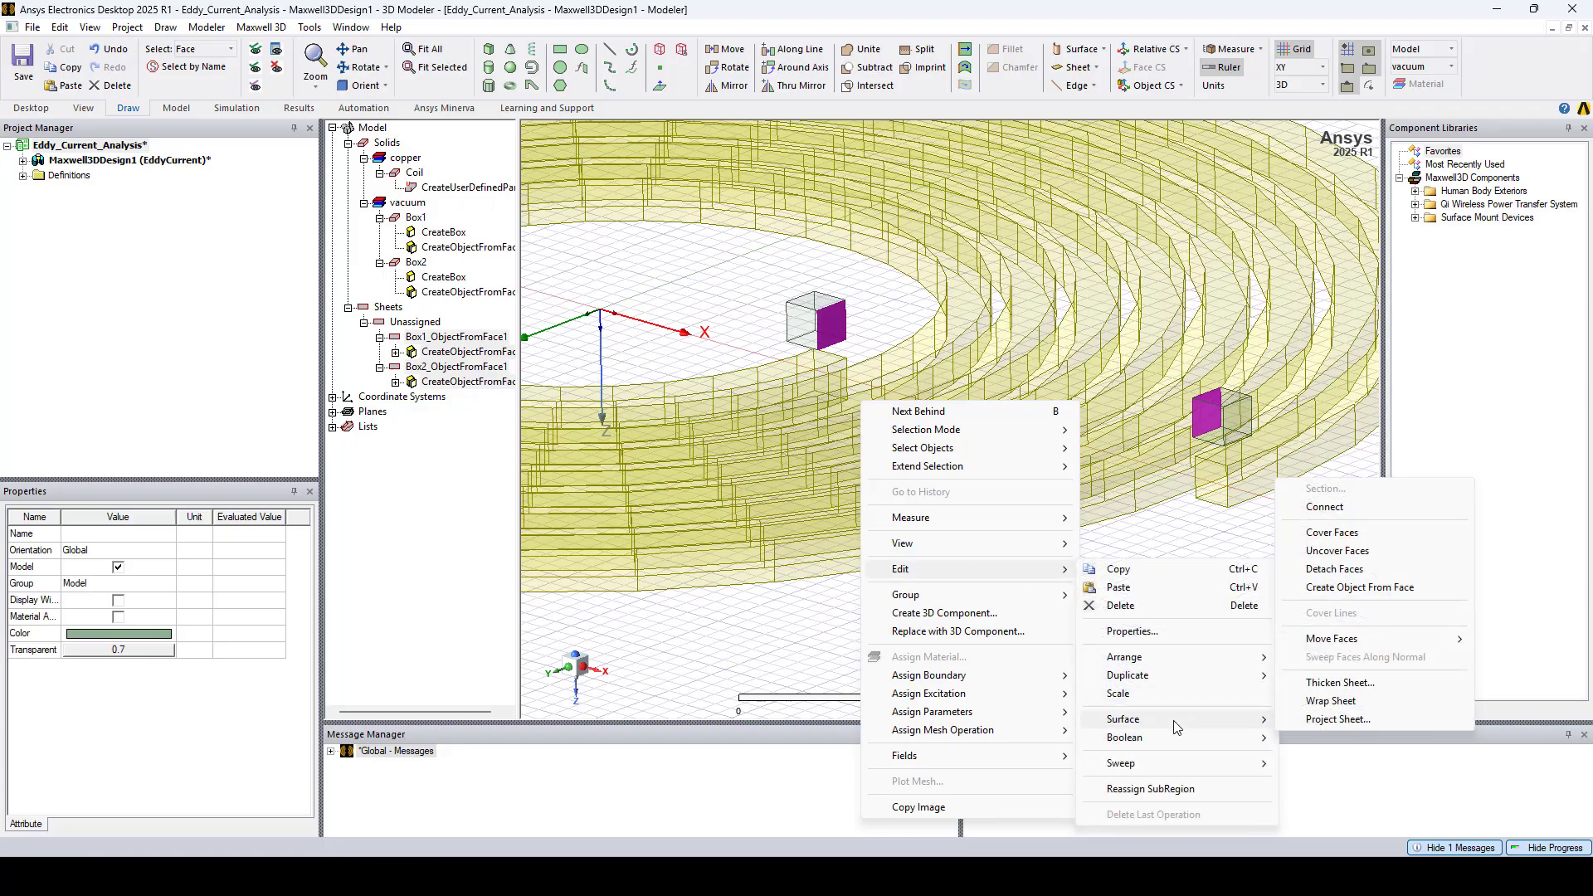
click(1325, 507)
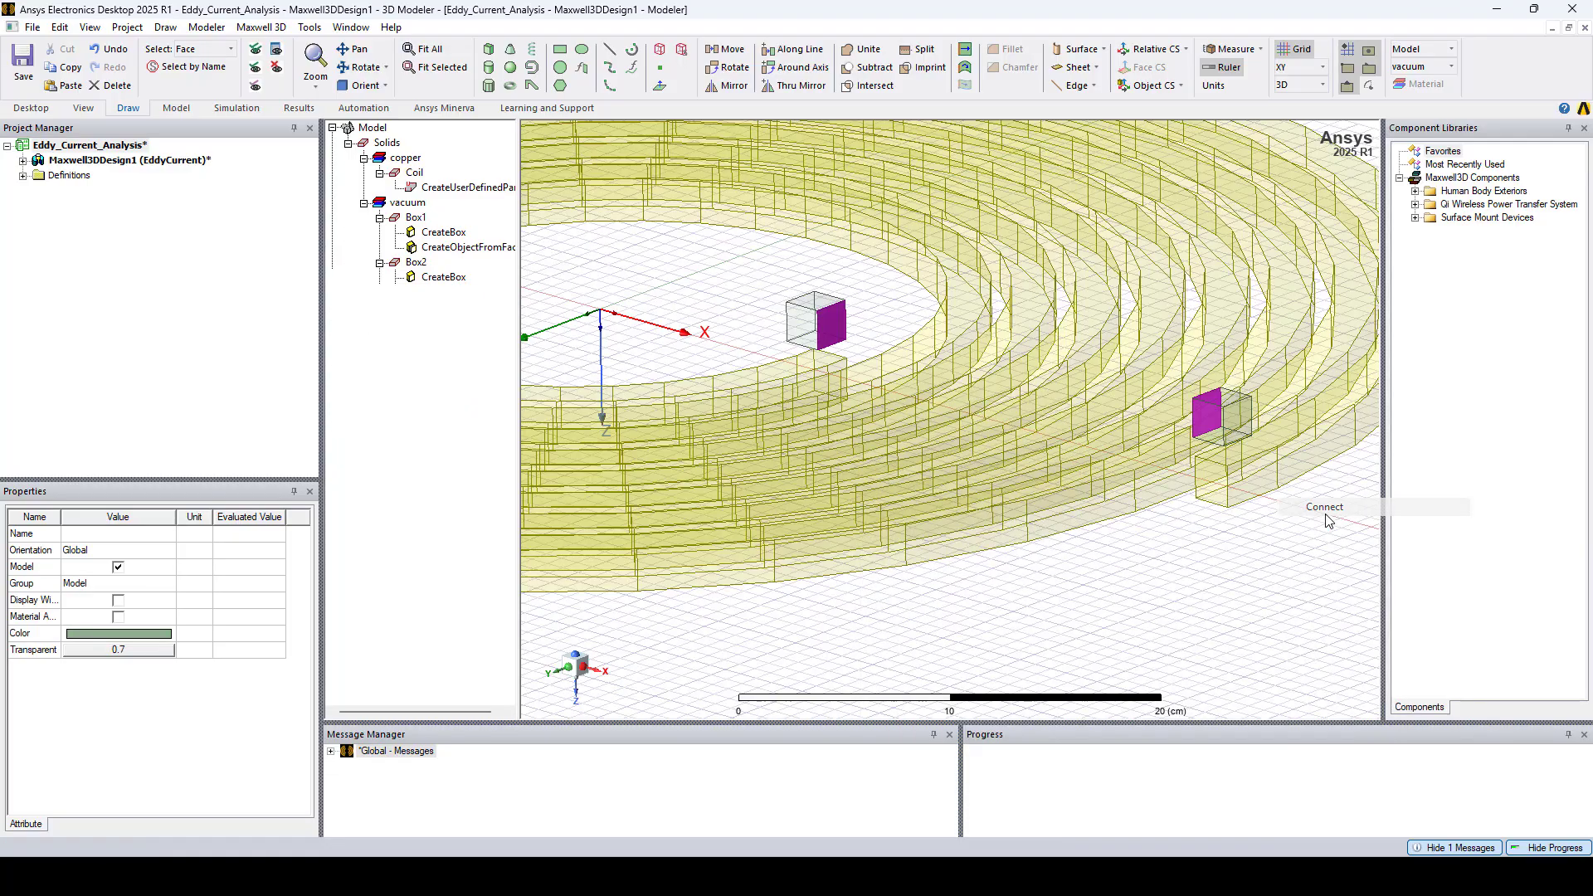
click(1191, 581)
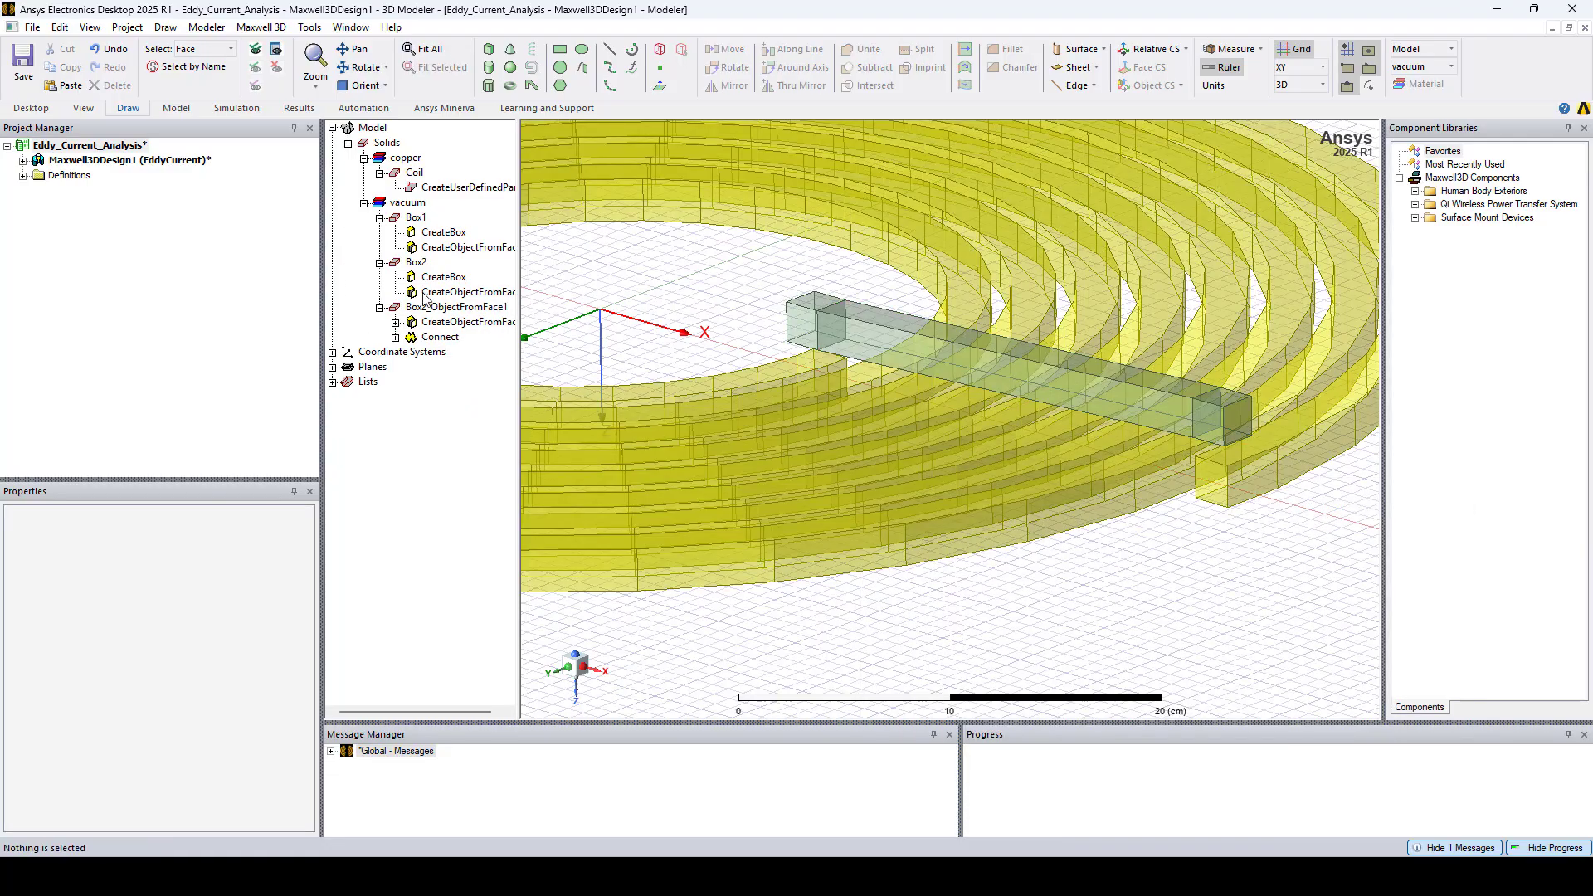
Duplicate Box1 and Box2 along a line with vector 0, 0, 1 and total number 2.
click(416, 218)
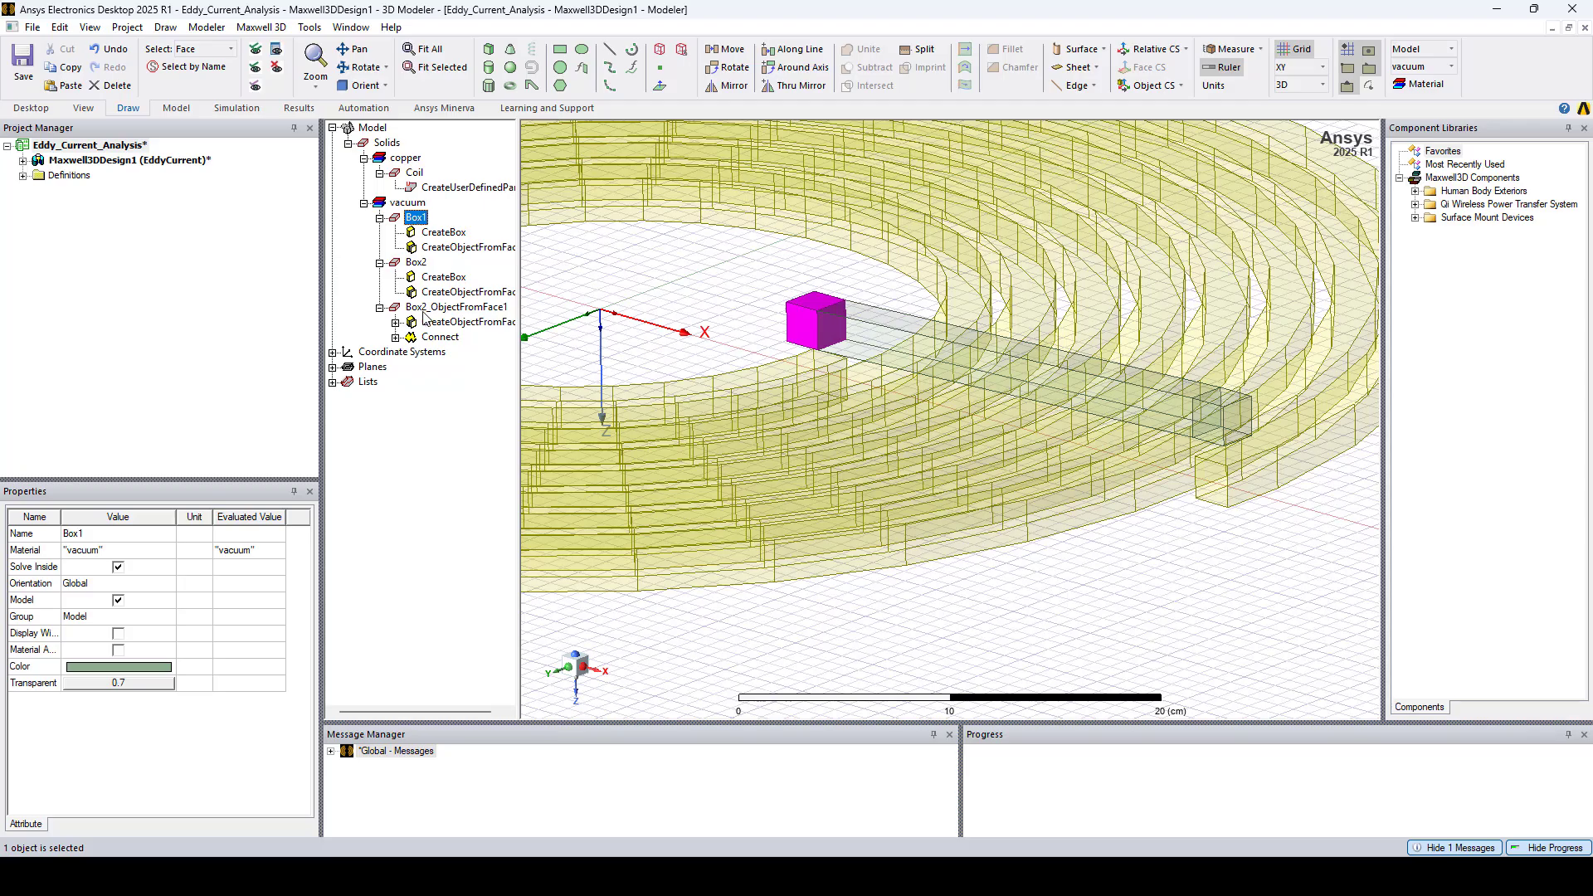
ctrl+click(416, 262)
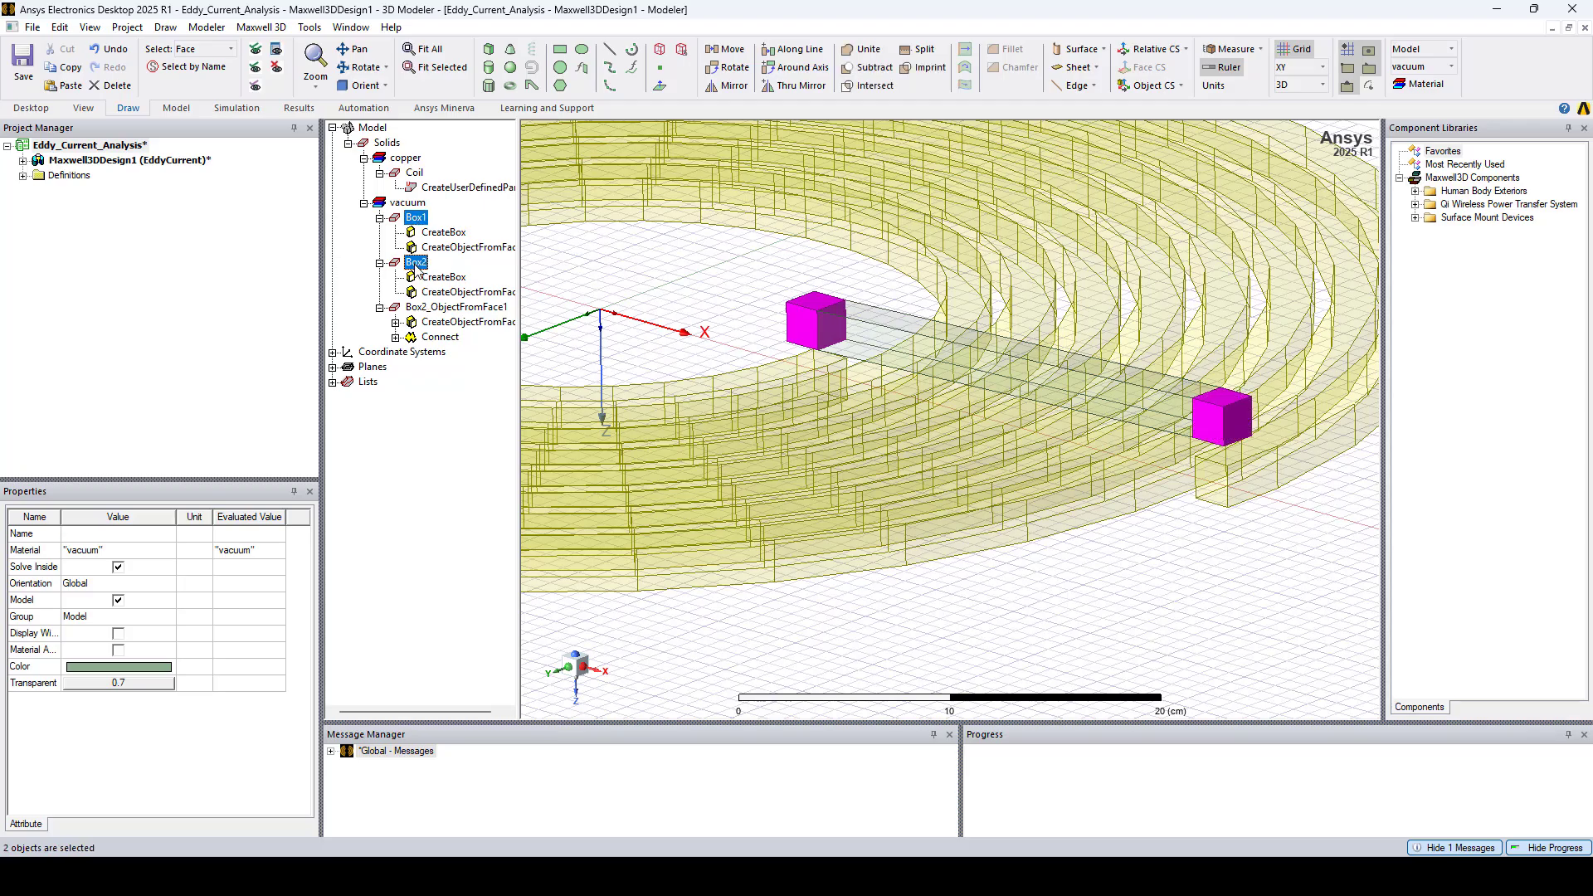
right_click(729, 309)
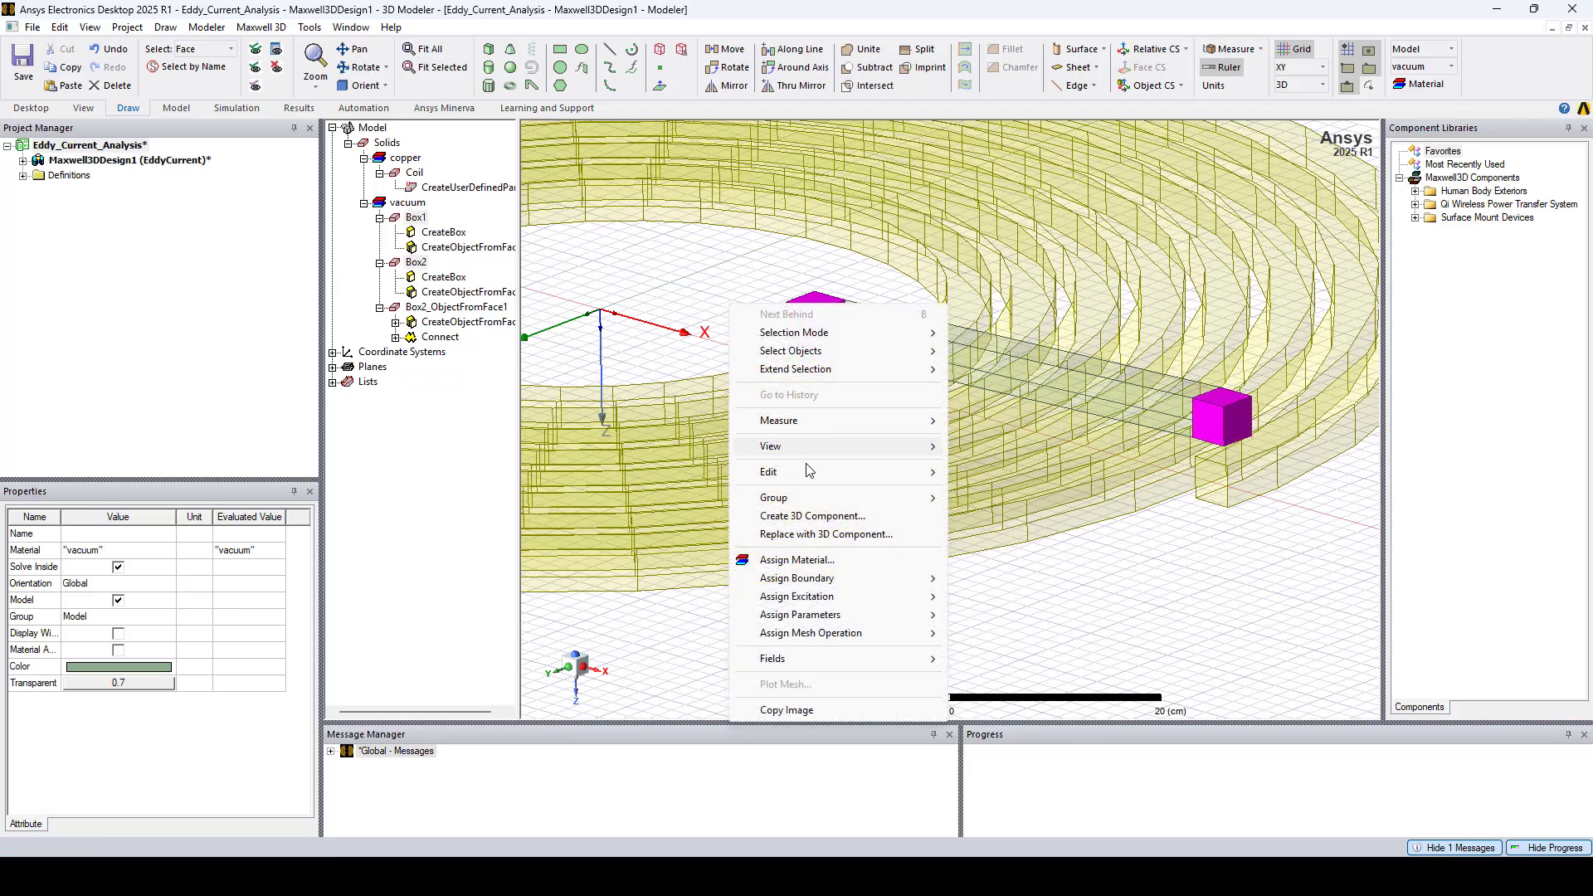
mouse_move(817, 473)
mouse_move(1019, 581)
click(1186, 577)
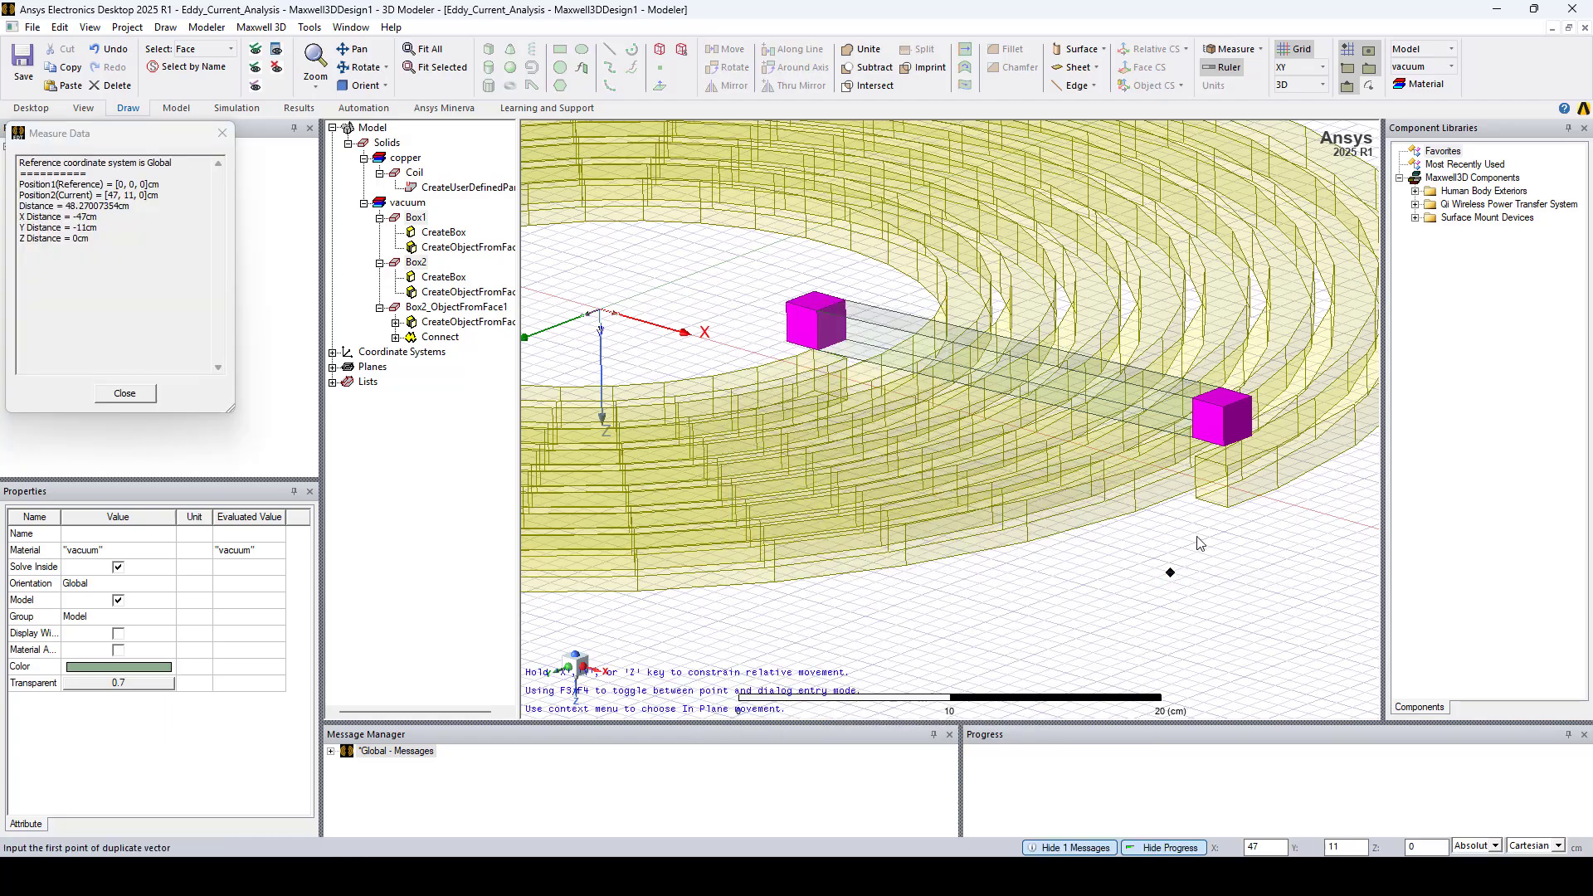
click(1193, 401)
click(1195, 440)
click(93, 190)
click(581, 318)
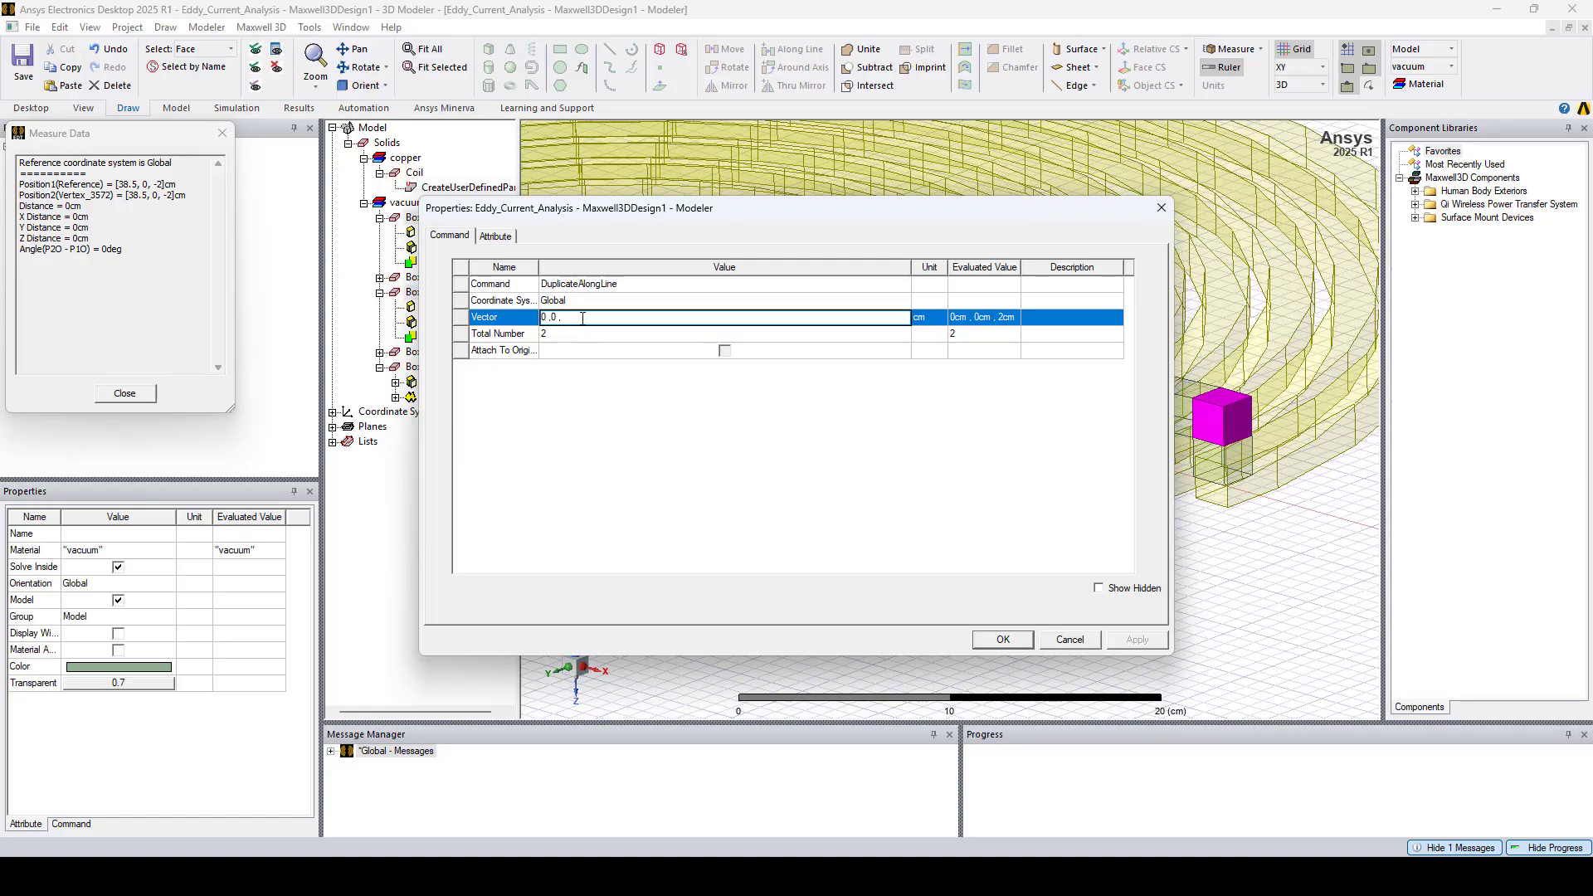
key(Return)
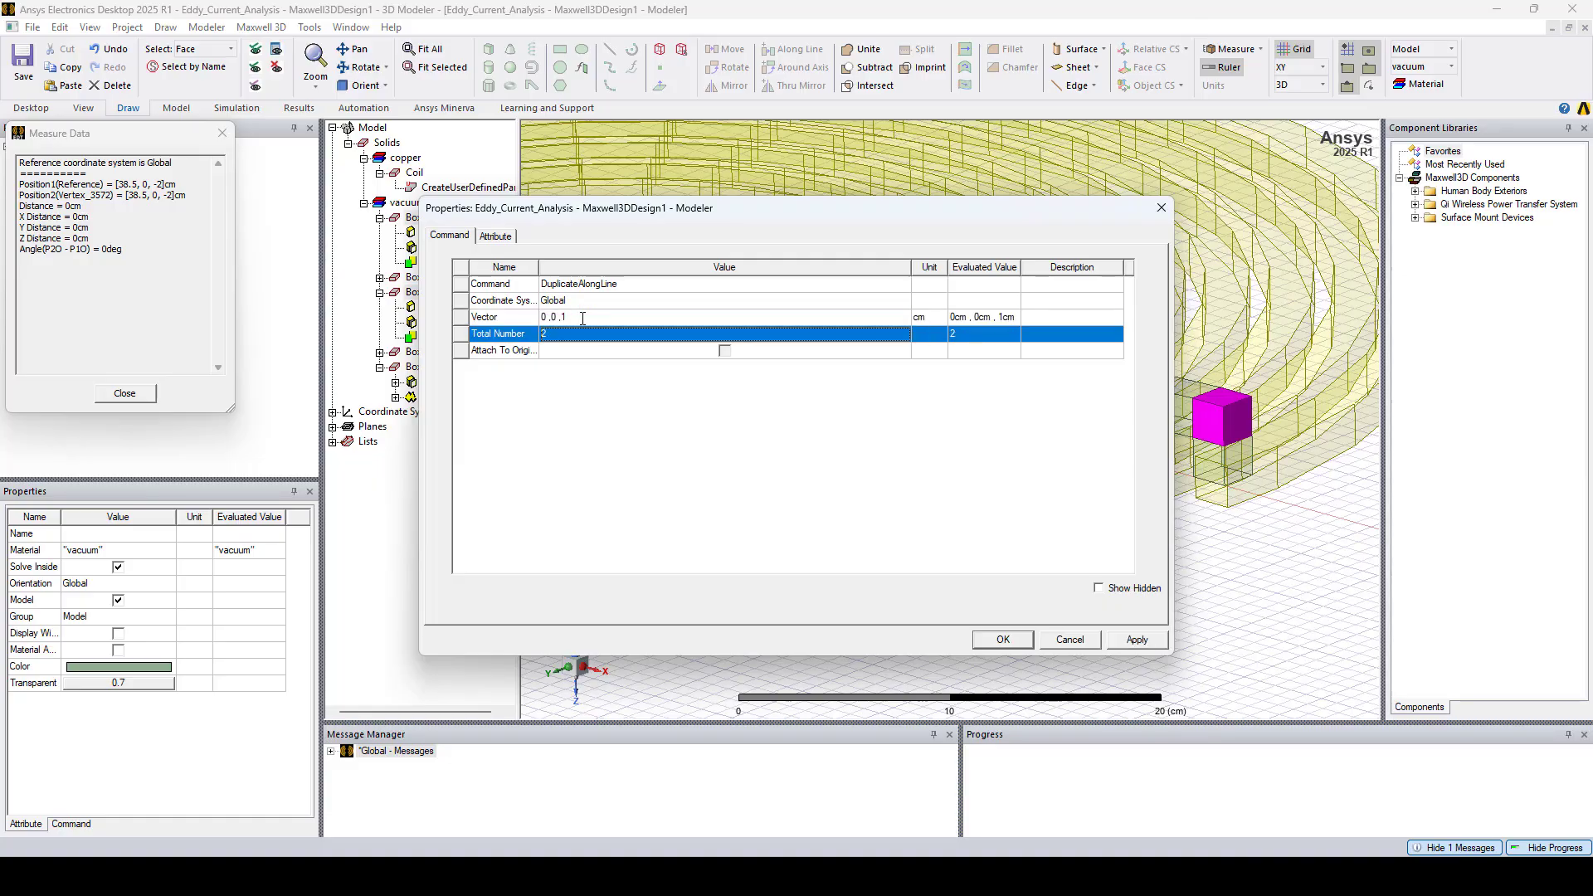
click(984, 640)
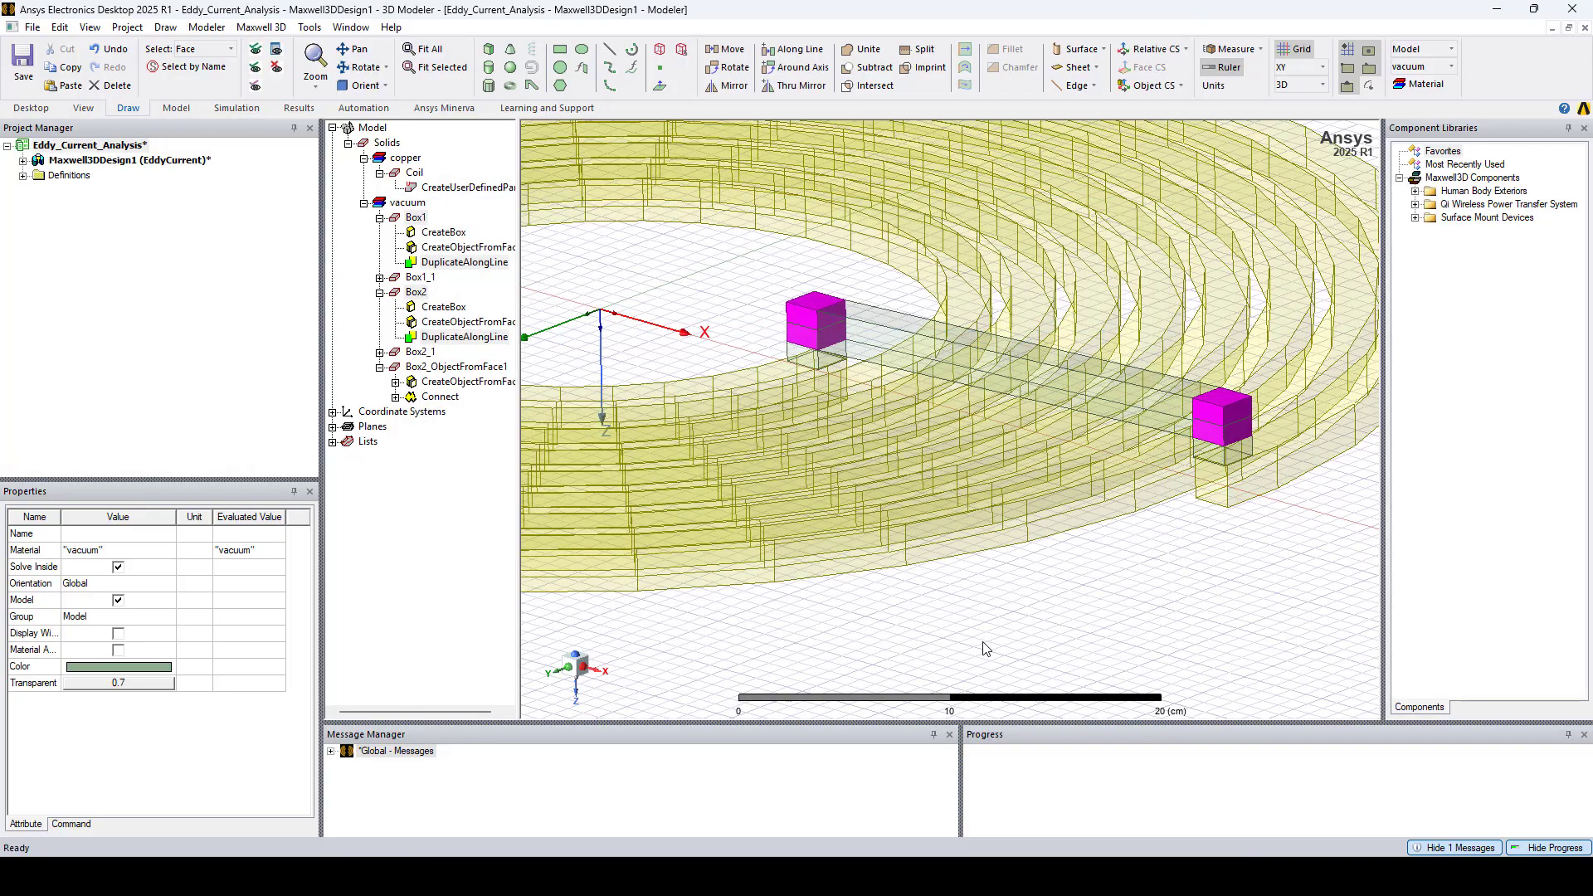
Return to object selection, box-select all six coil pieces and Unite them into Coil.
key(ctrl+d)
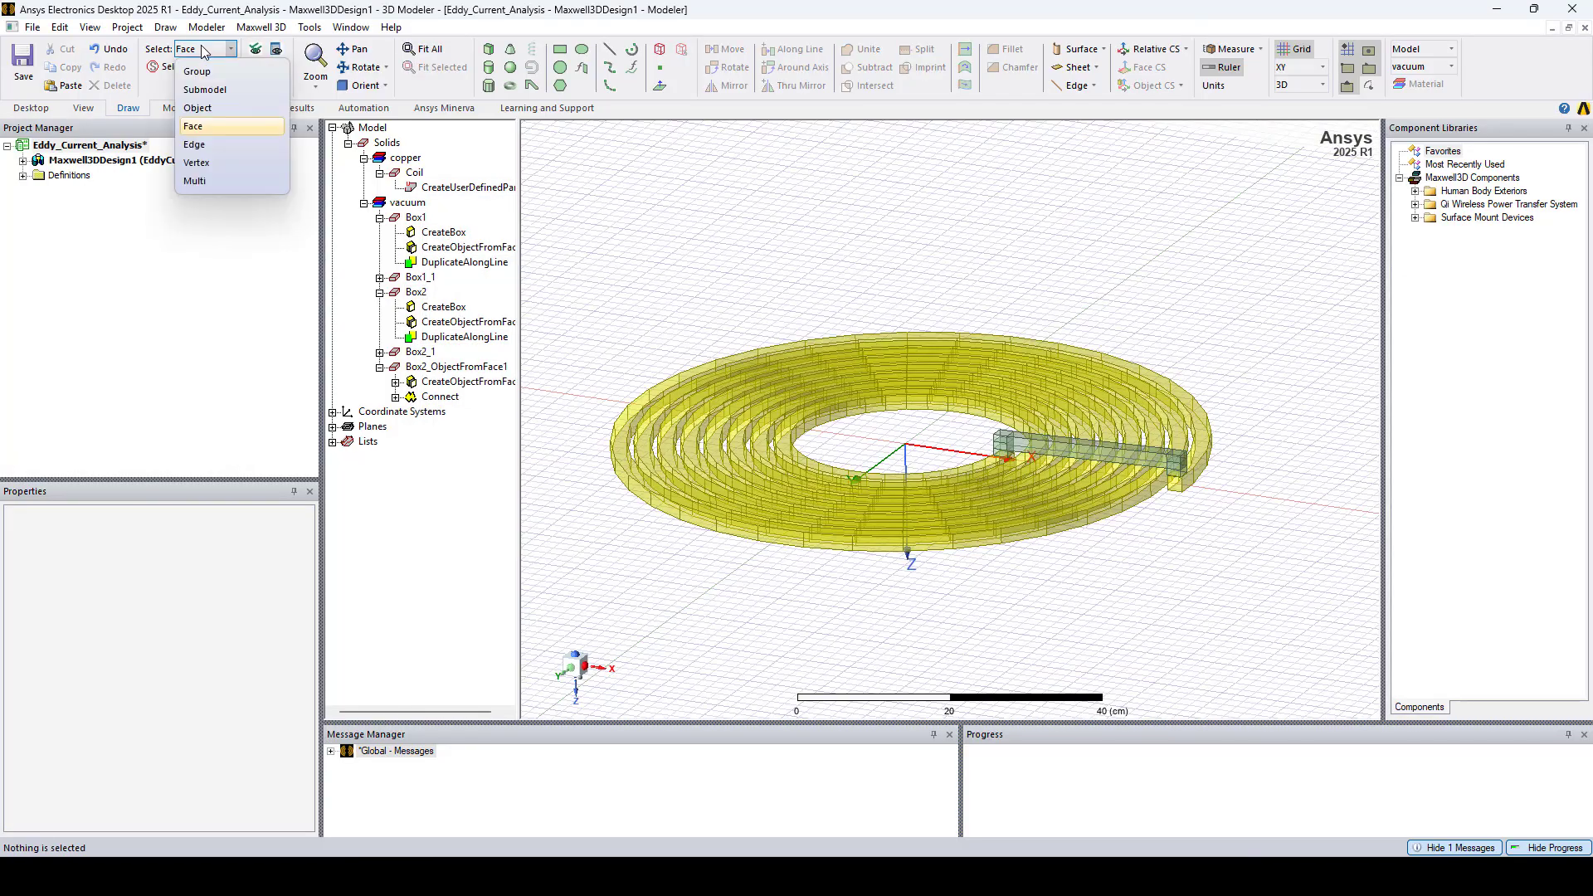
click(215, 109)
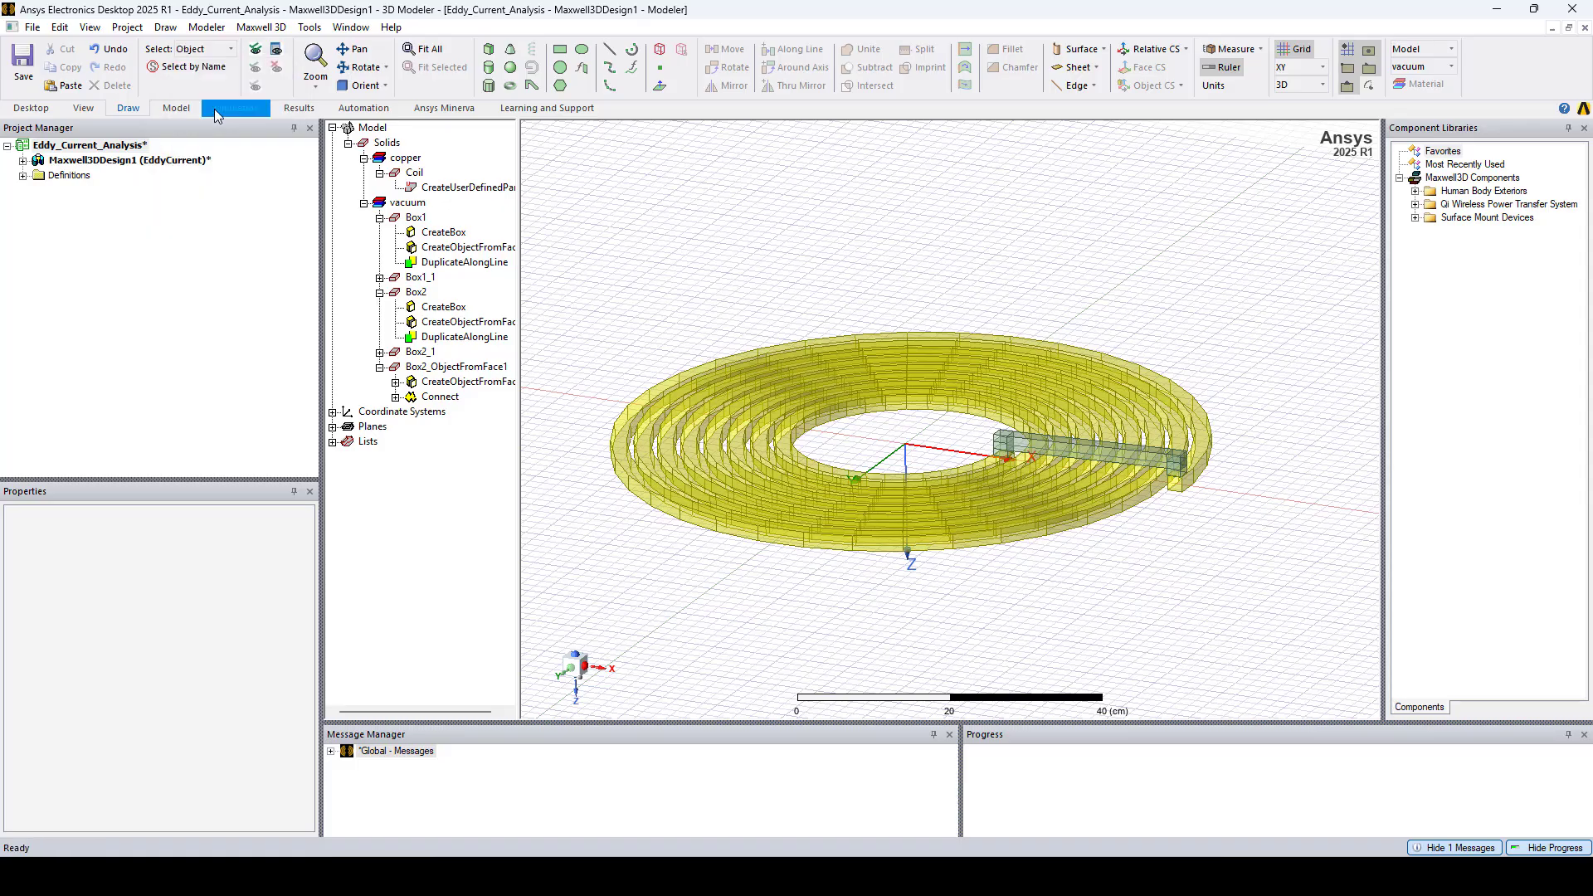
drag(550, 262, 1267, 644)
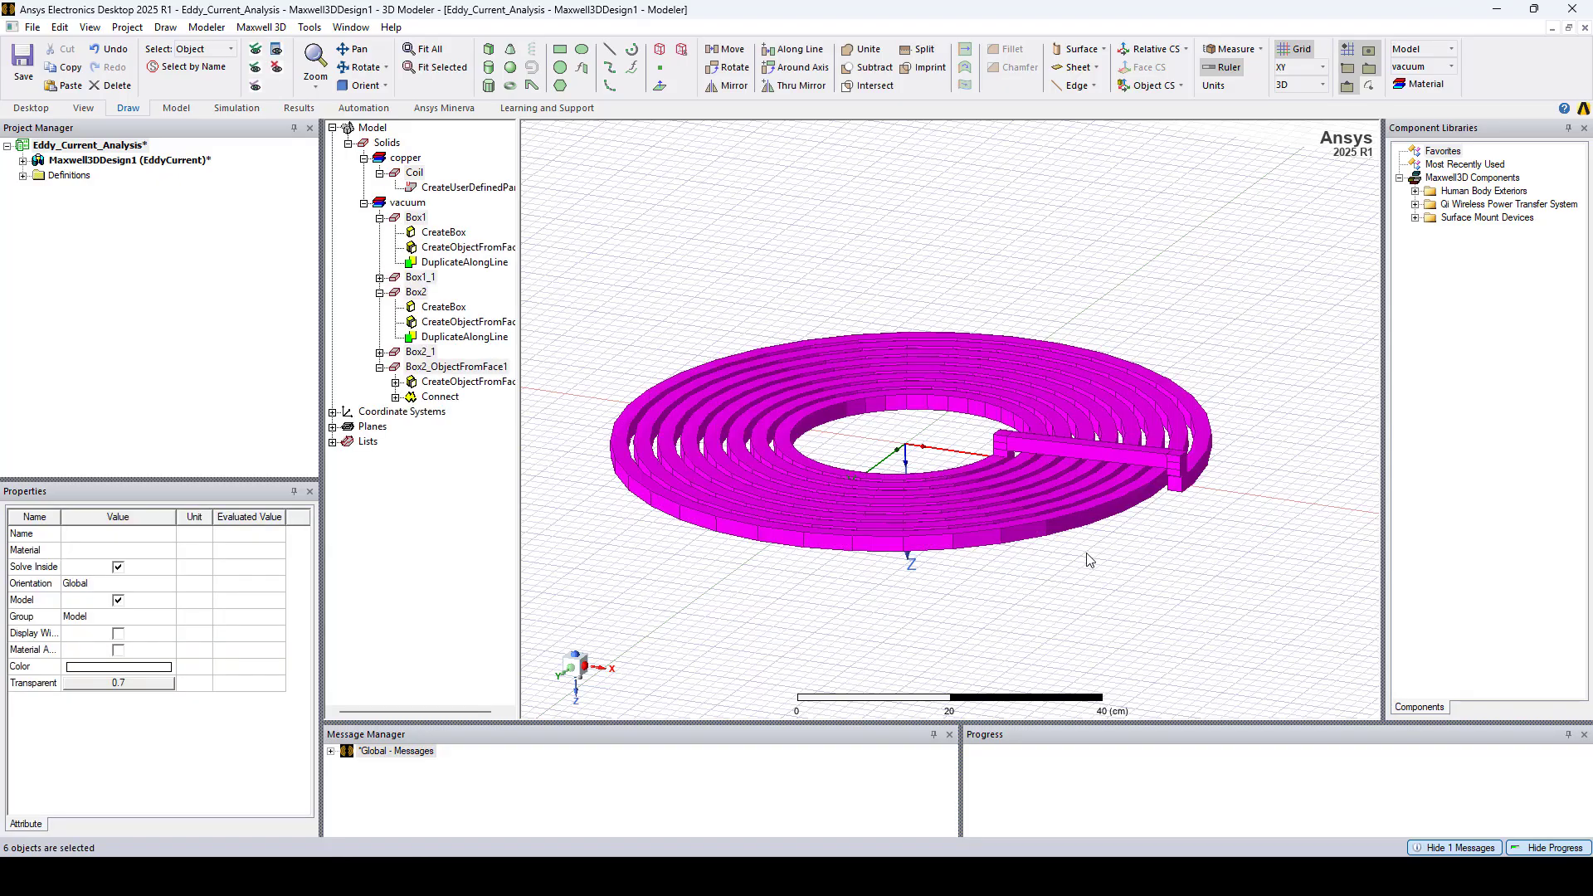
click(861, 52)
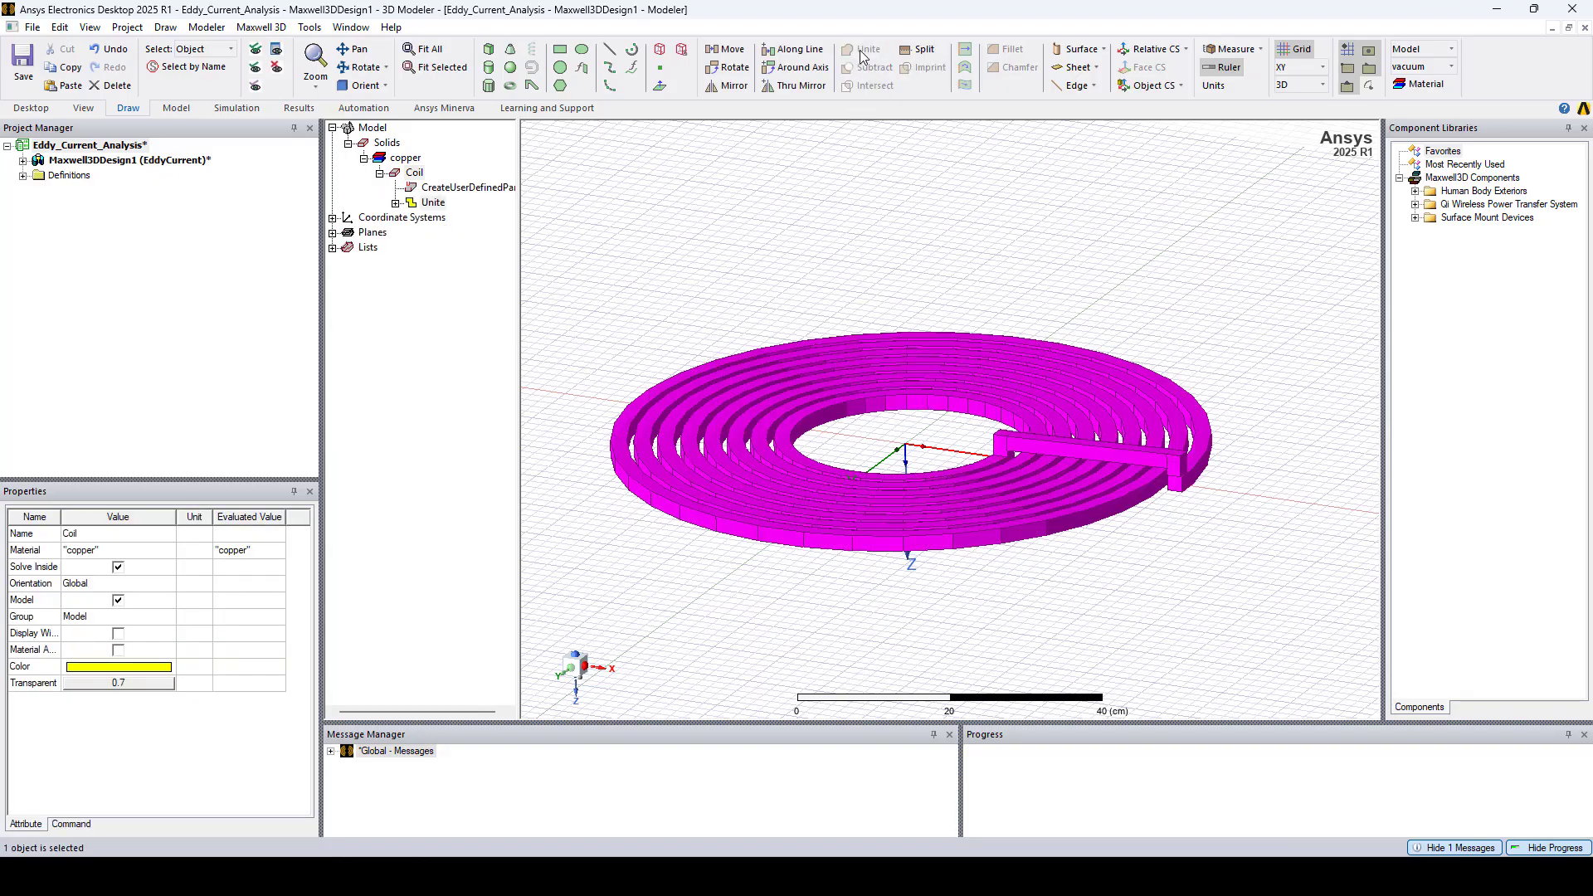
click(940, 218)
mouse_move(1080, 342)
alt+mouse_down()
mouse_move(1131, 342)
mouse_move(1109, 338)
alt+mouse_up()
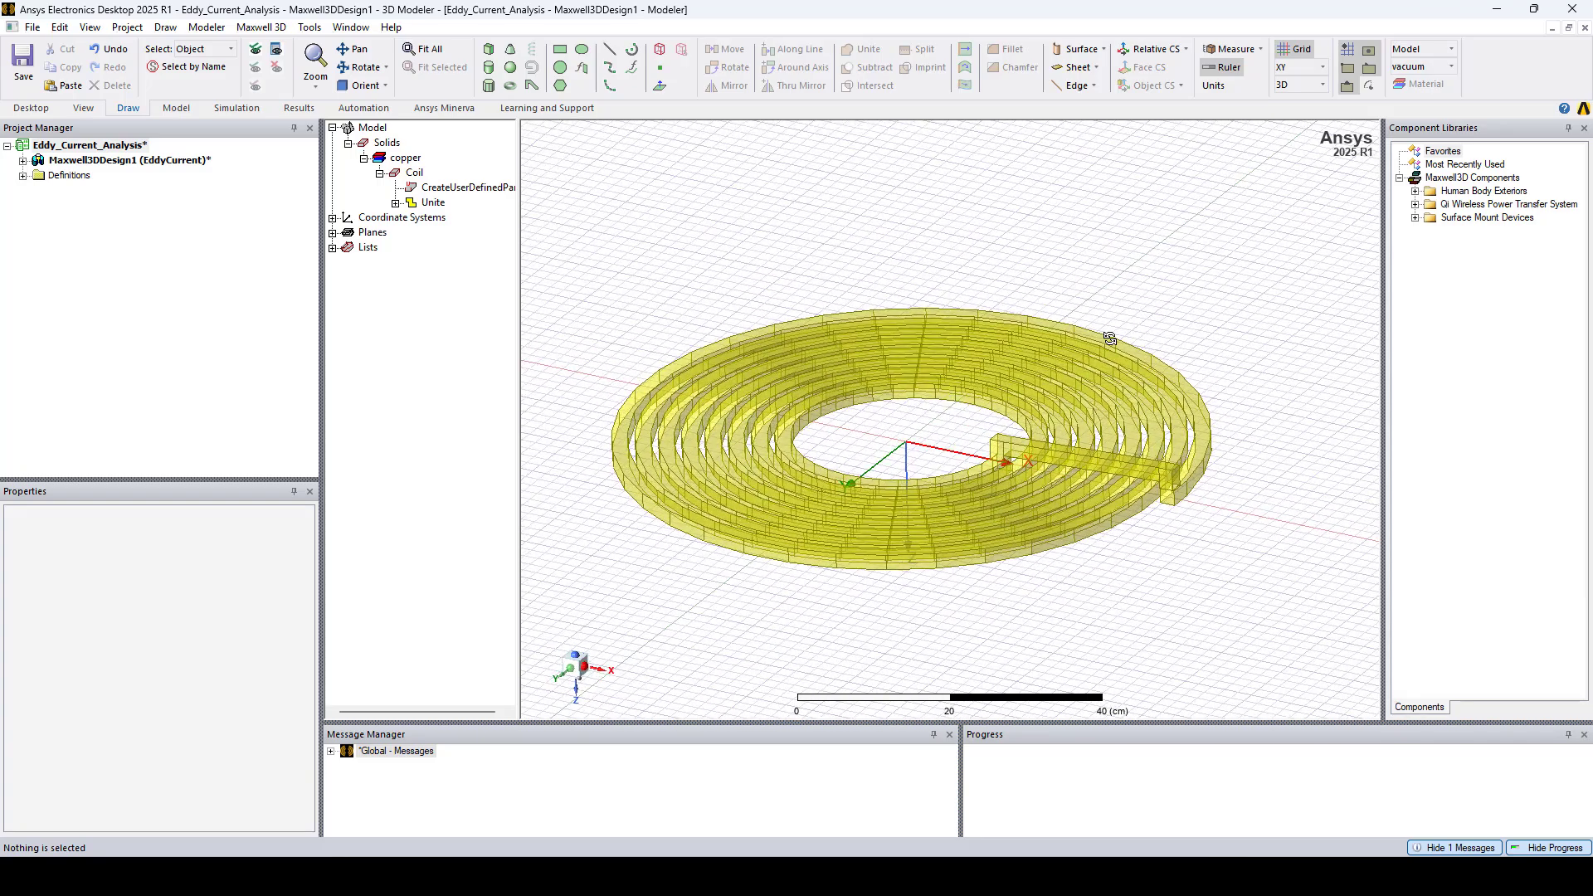
Sketch a regular polyhedron with a rough base centre and radius, accepting 12 segments.
click(489, 86)
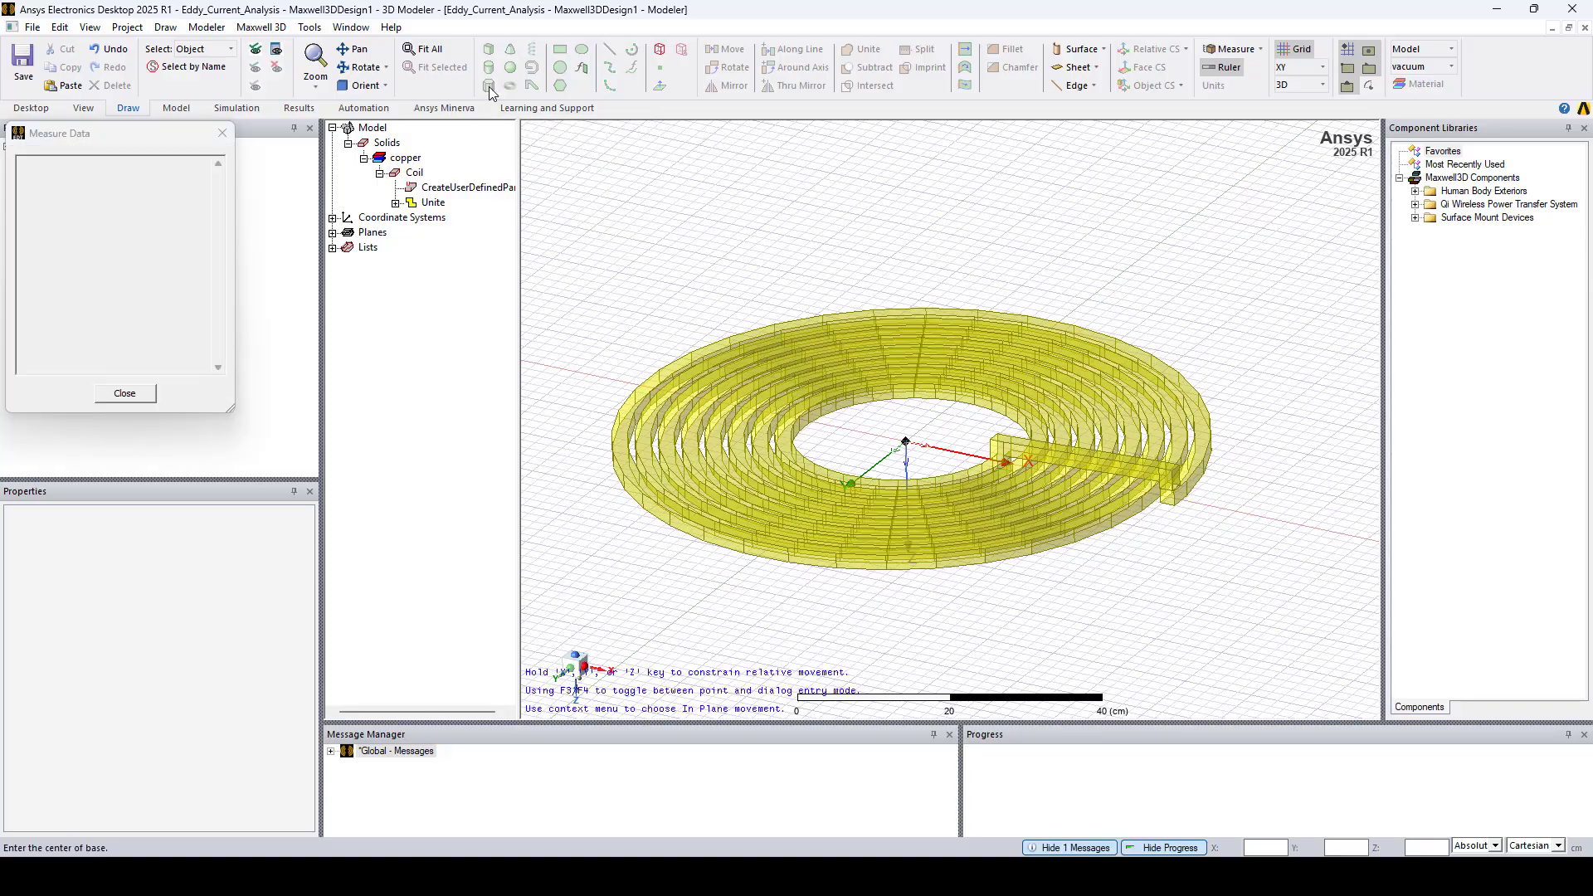
click(689, 181)
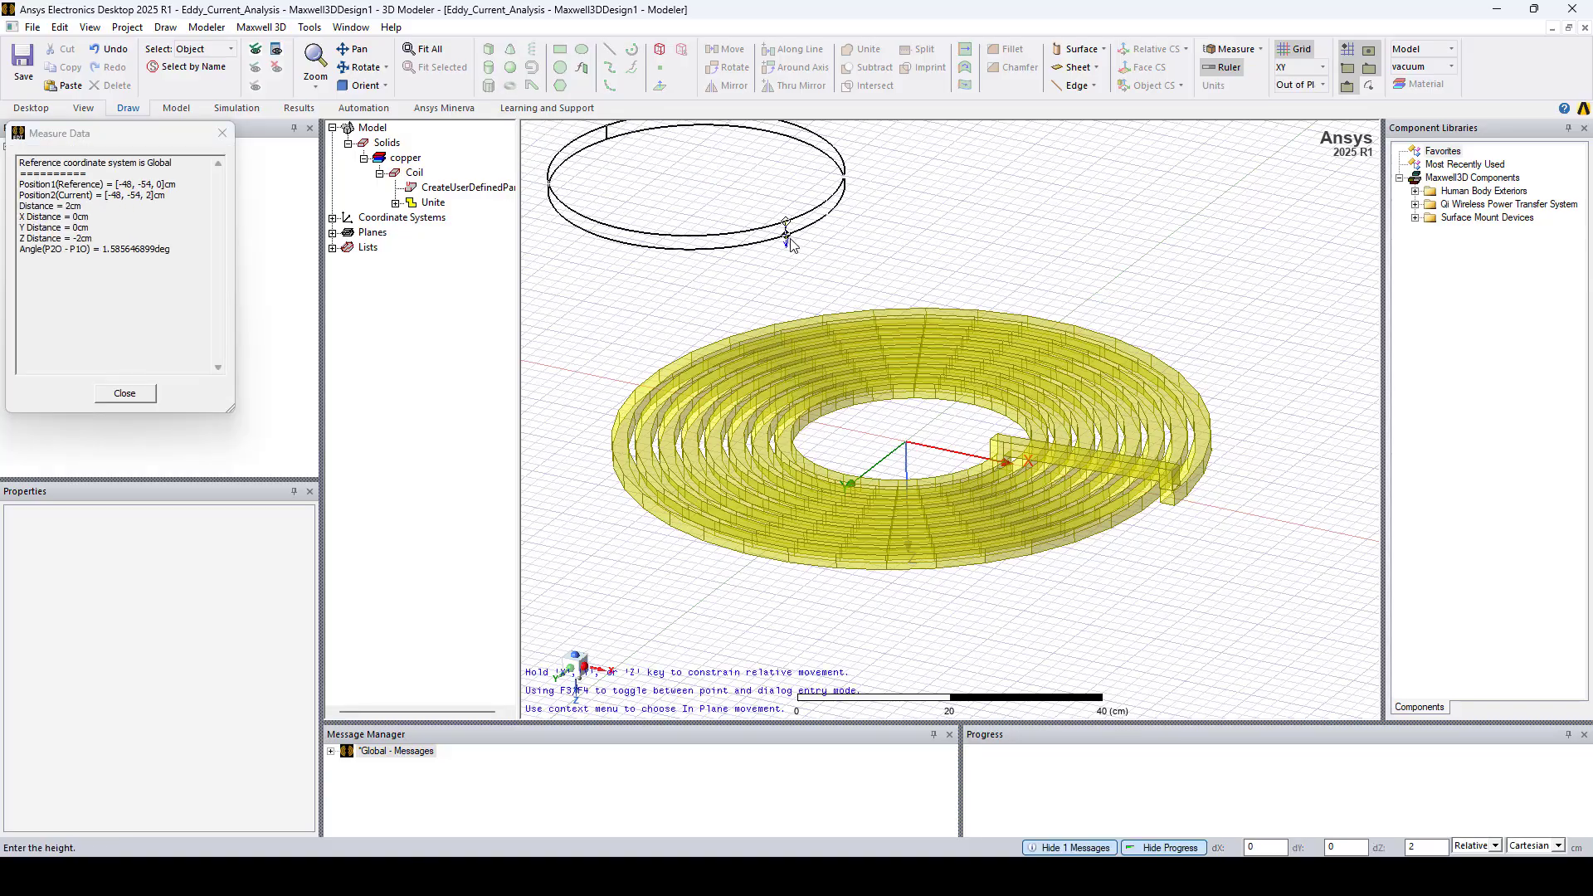
click(787, 236)
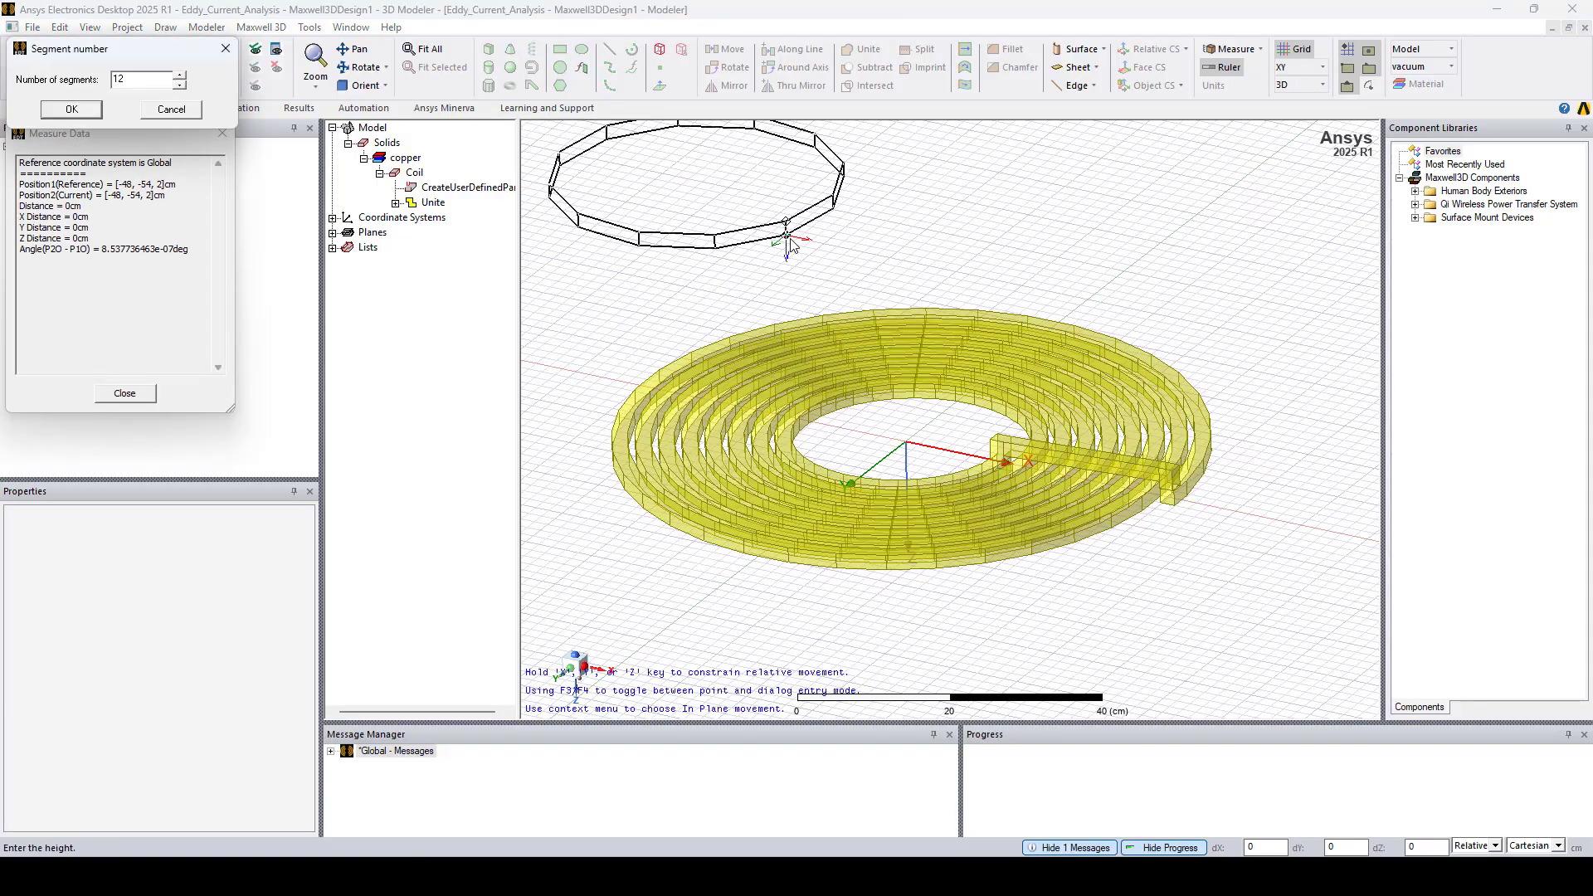
click(89, 111)
Set the polyhedron's centre to 0,0,1.5, start to 41,0,1.5, height 1 and 36 segments.
click(628, 325)
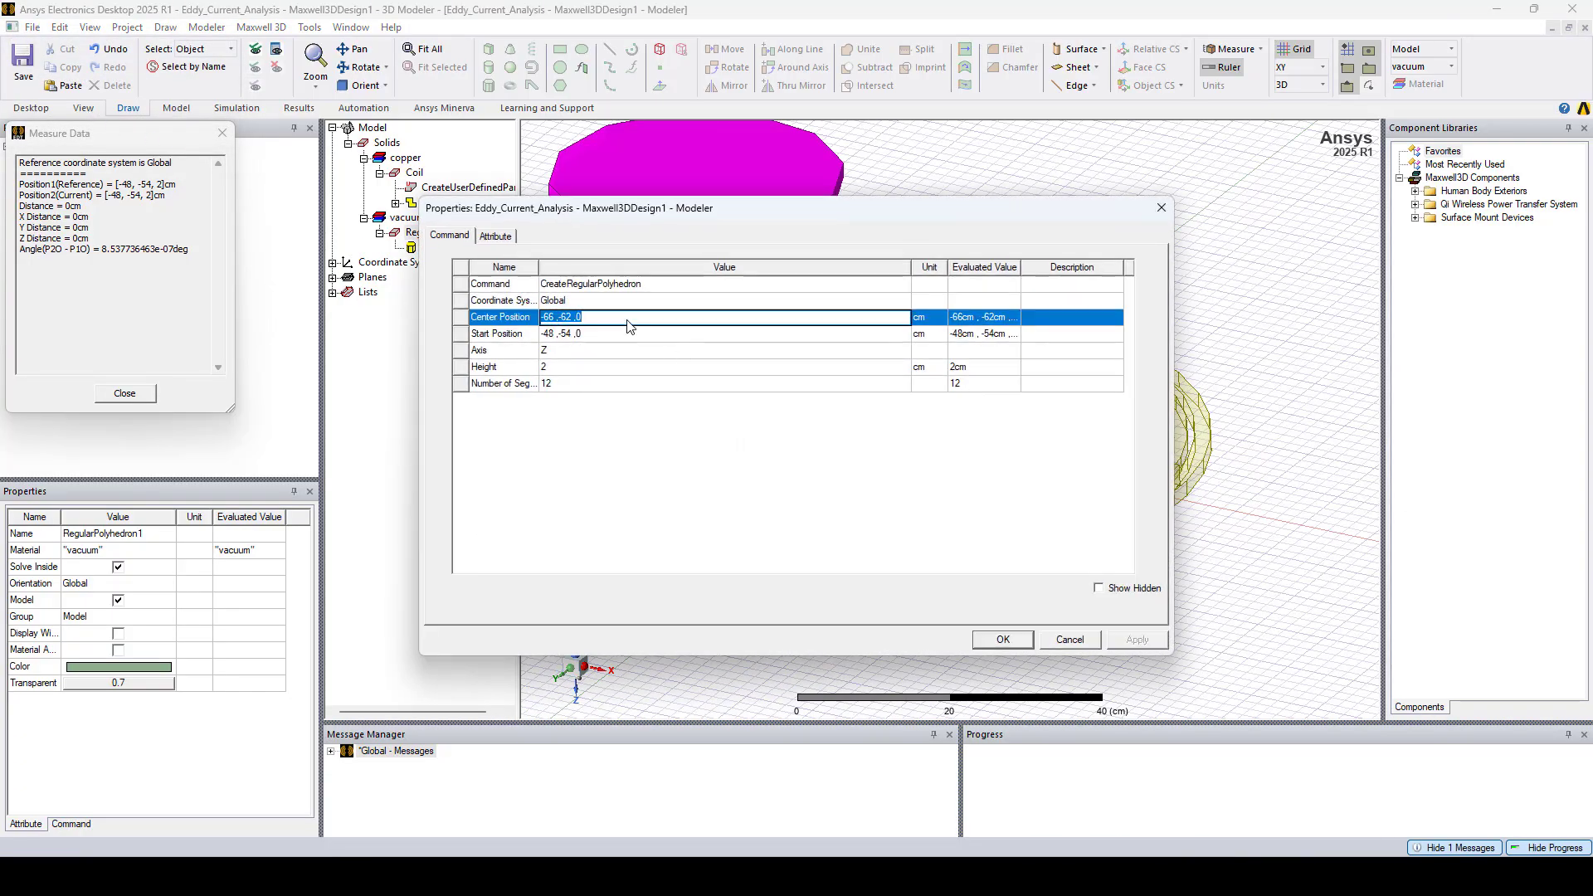
text(0 ,0 ,1.5)
key(Tab)
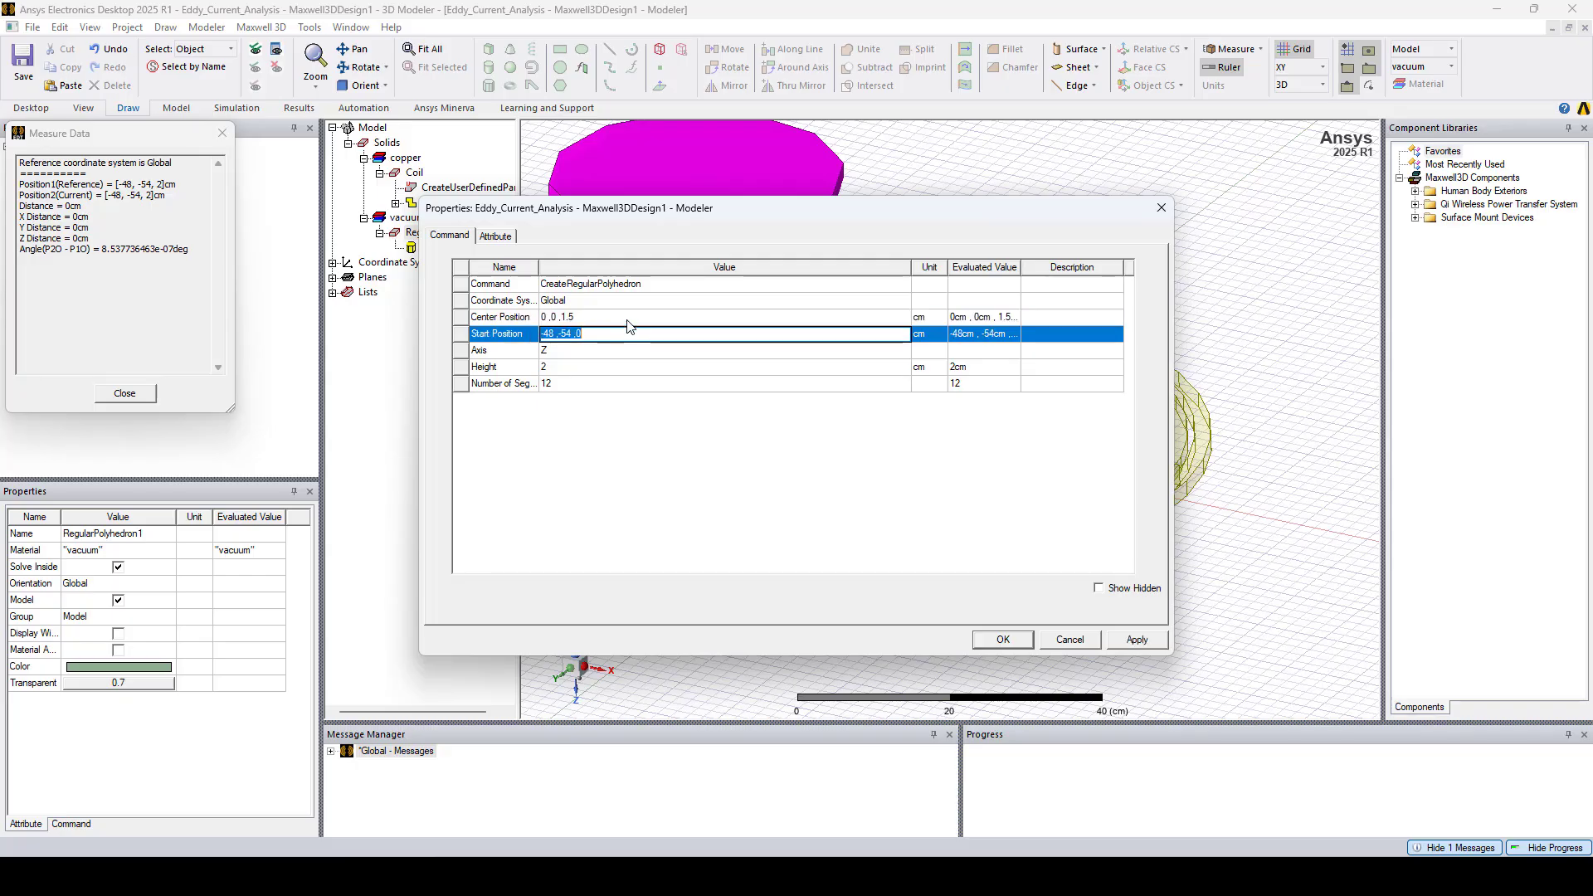
text(41 ,0,1.5)
key(Tab)
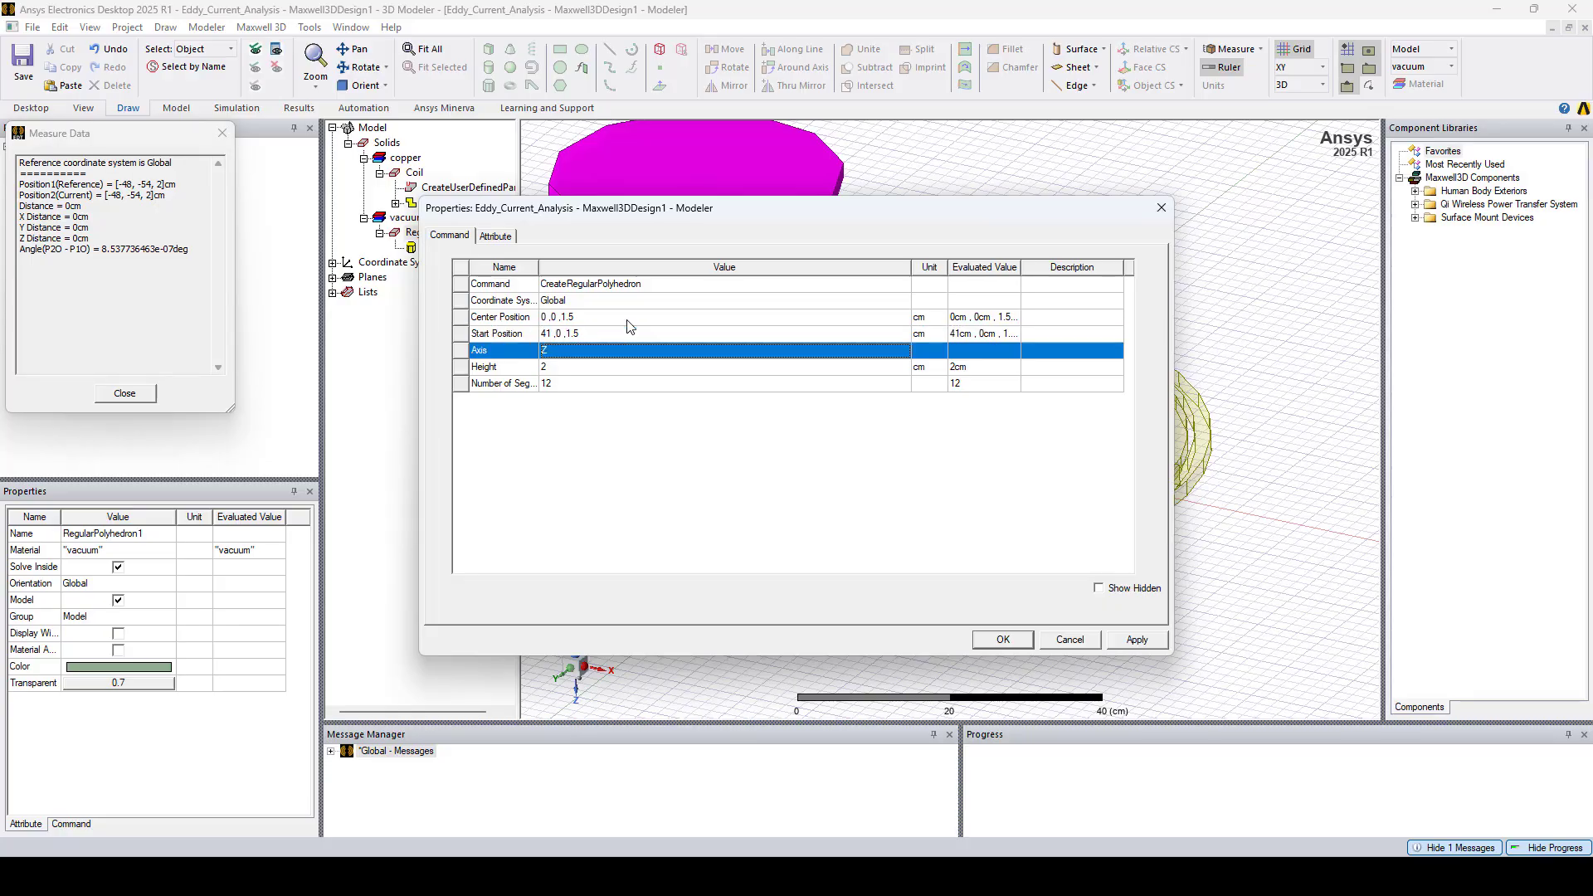
click(590, 369)
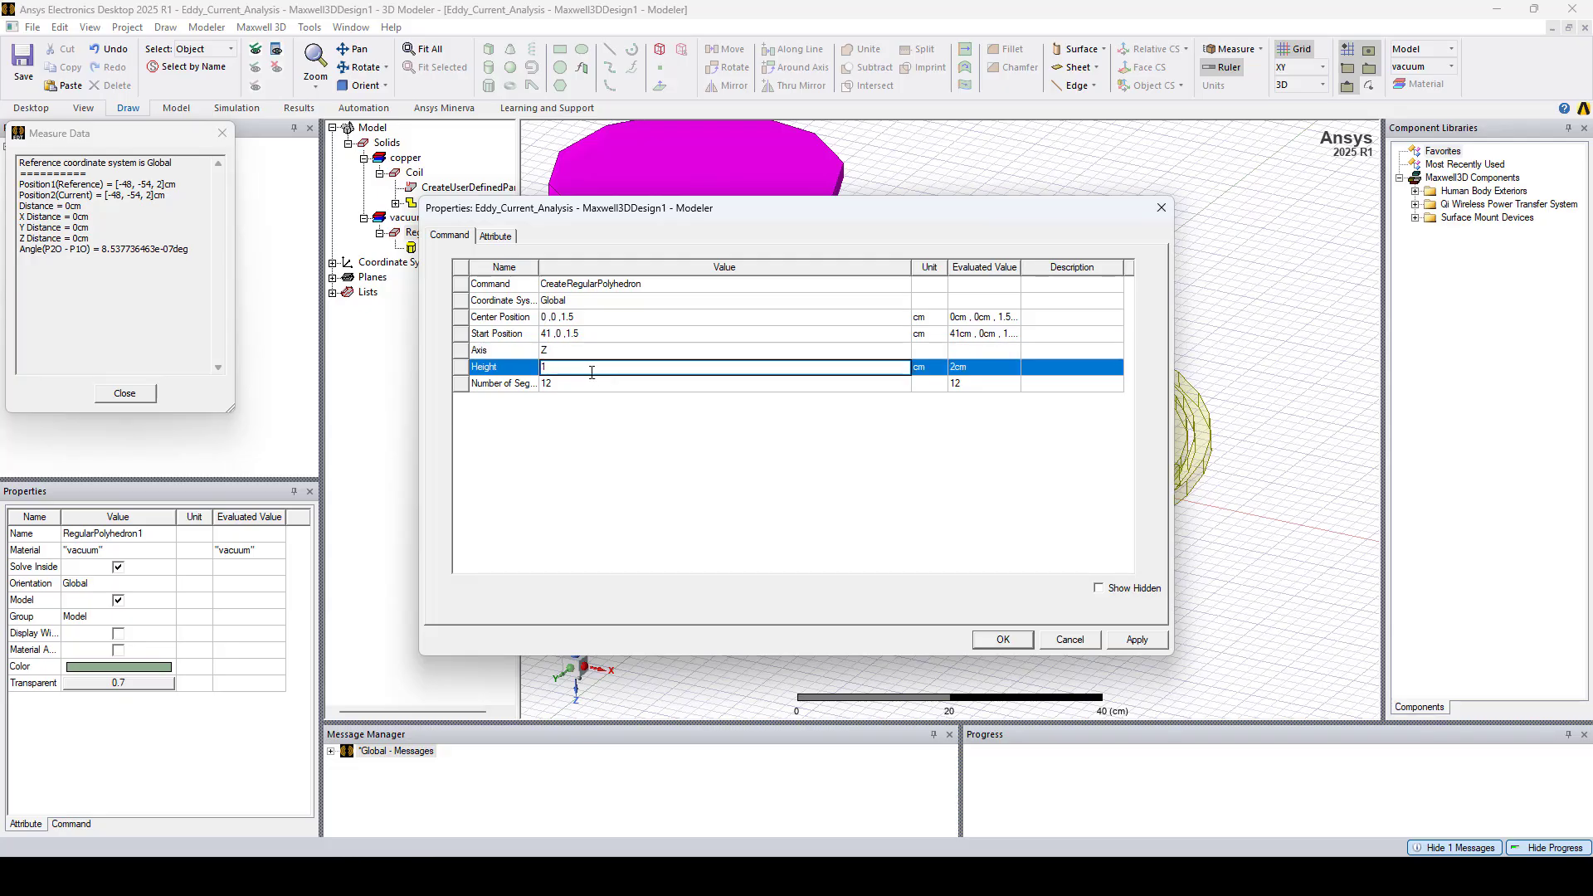
click(595, 388)
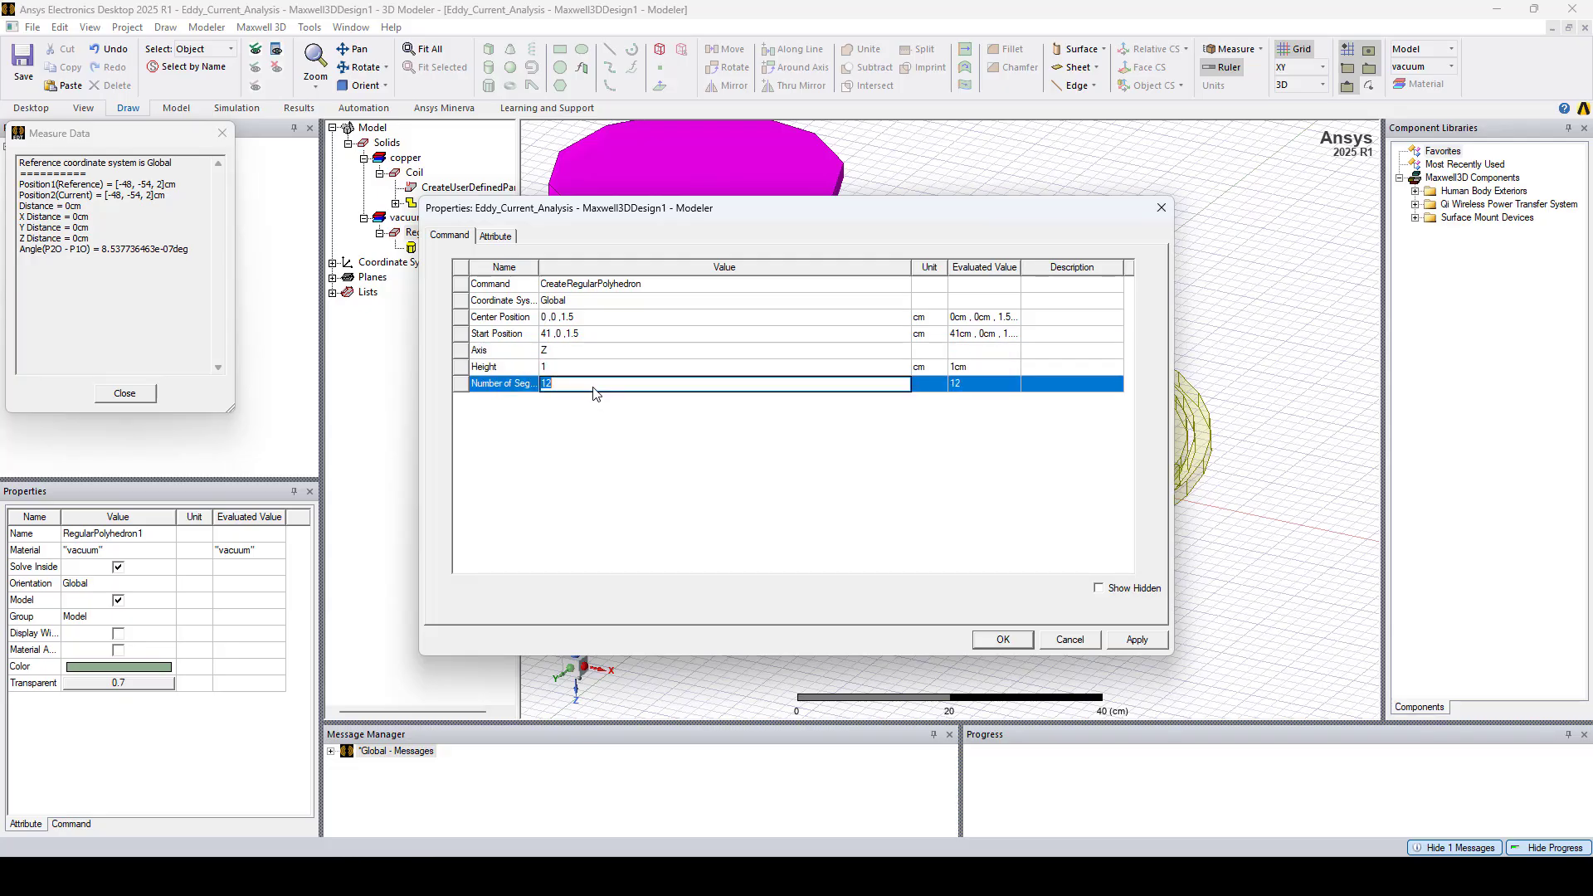
text(36)
key(Return)
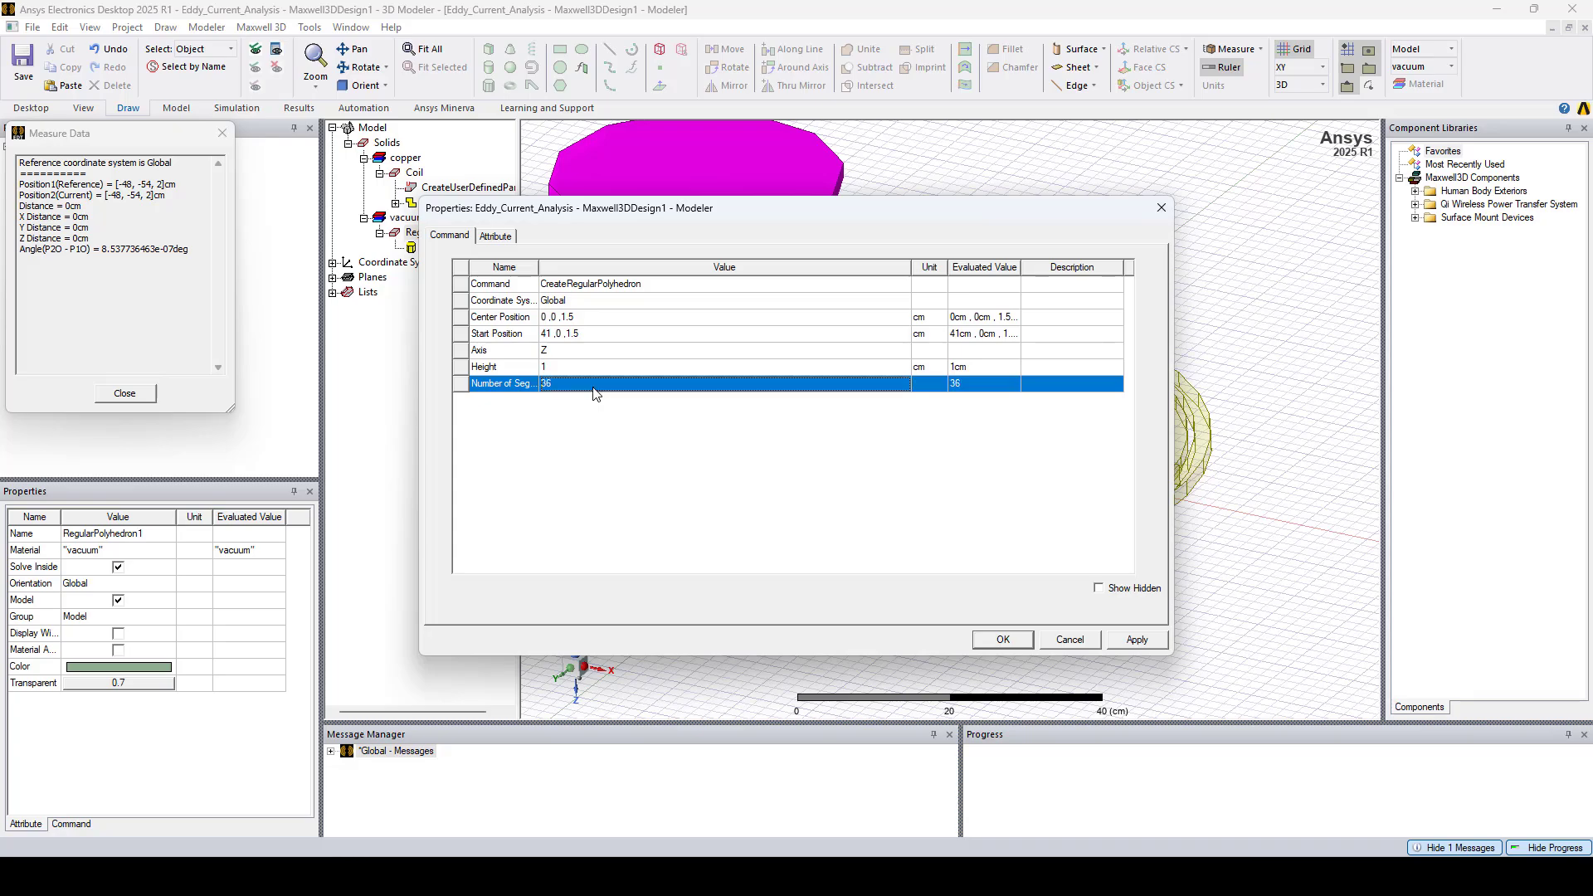
click(1001, 641)
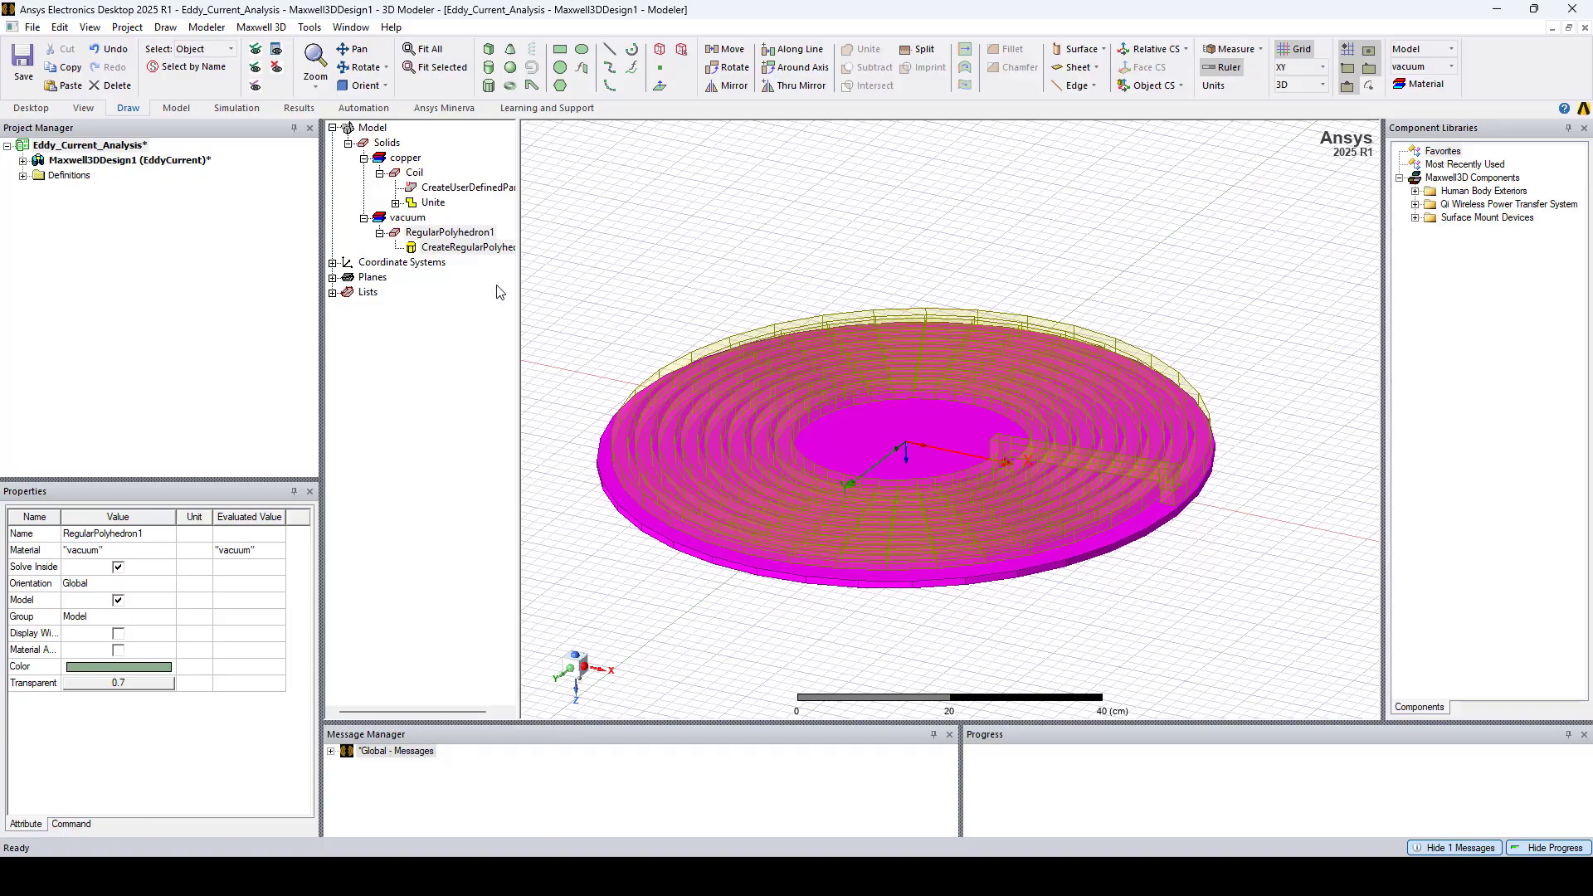
Rename RegularPolyhedron1 to Disk, assign cast_iron material and colour it orange.
double_click(449, 237)
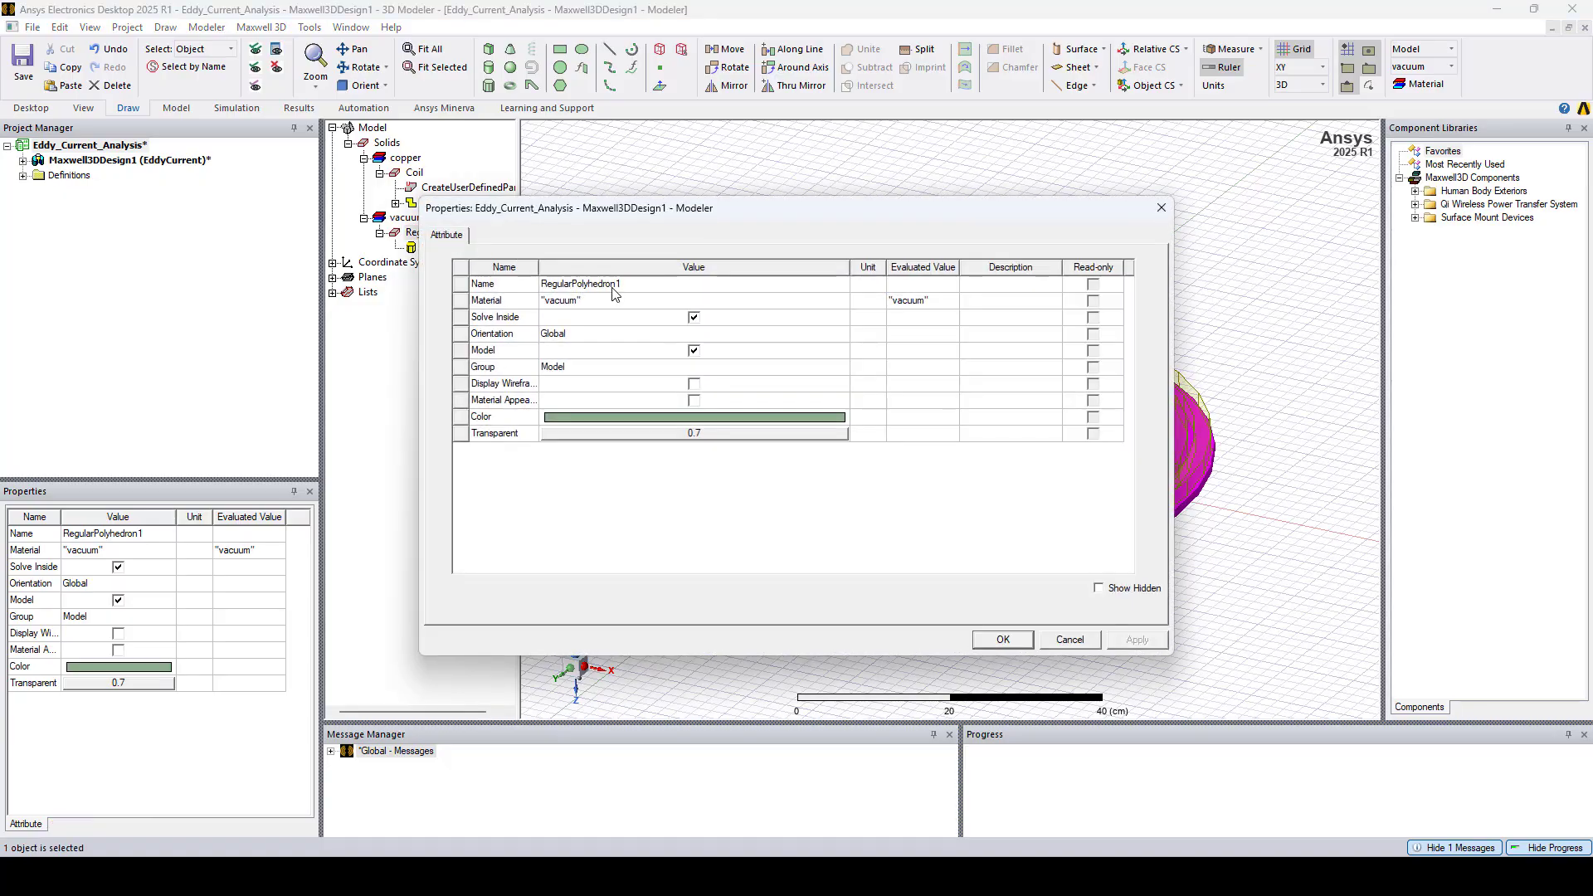
click(631, 288)
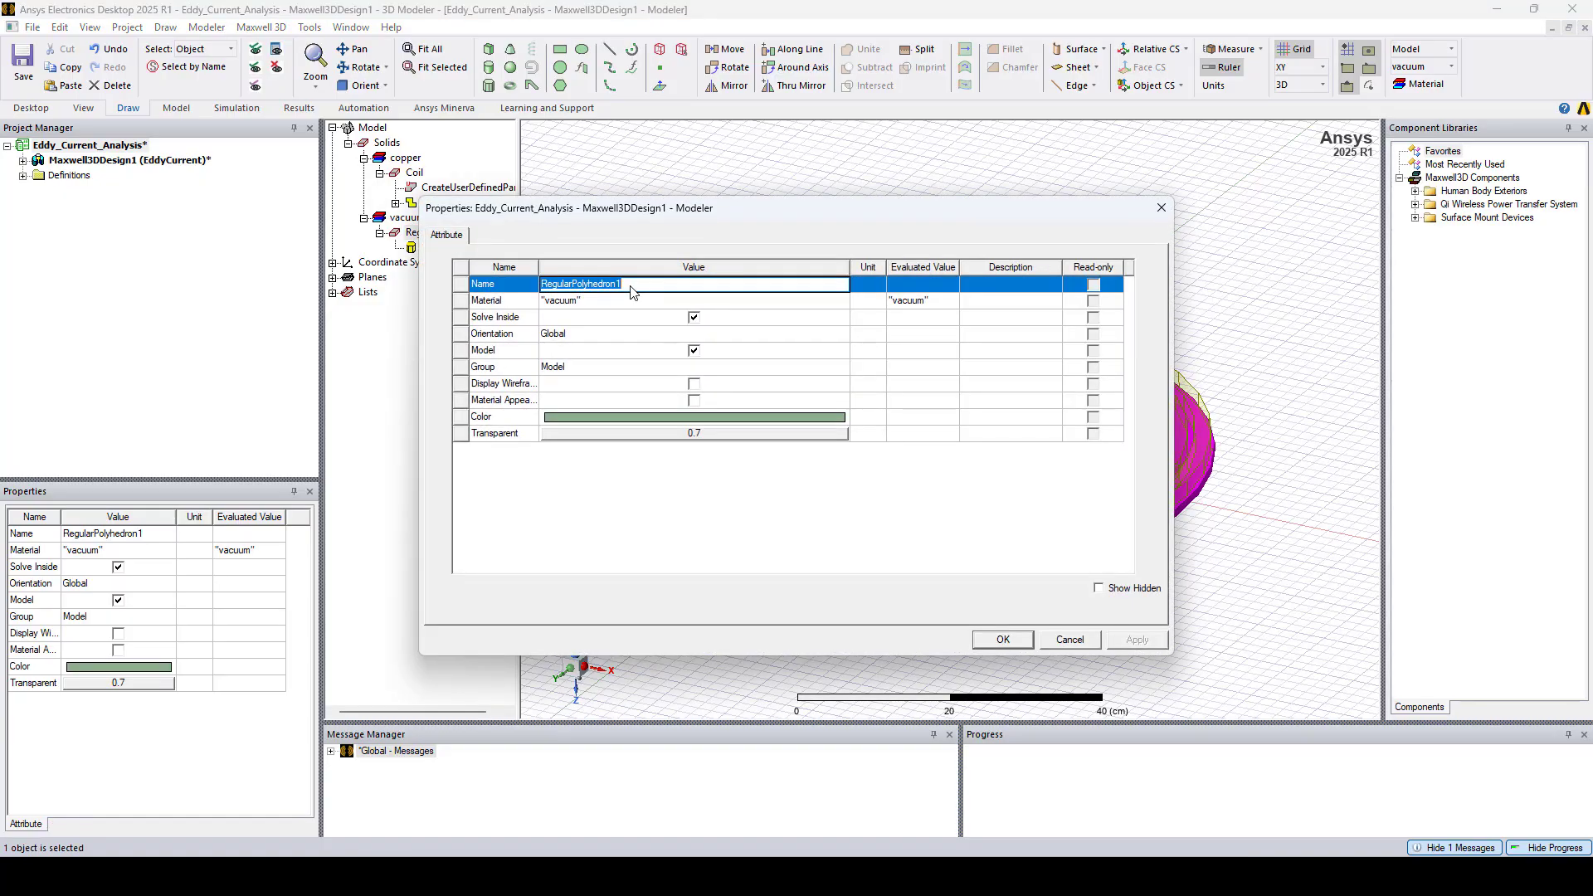
text(Disk)
click(619, 307)
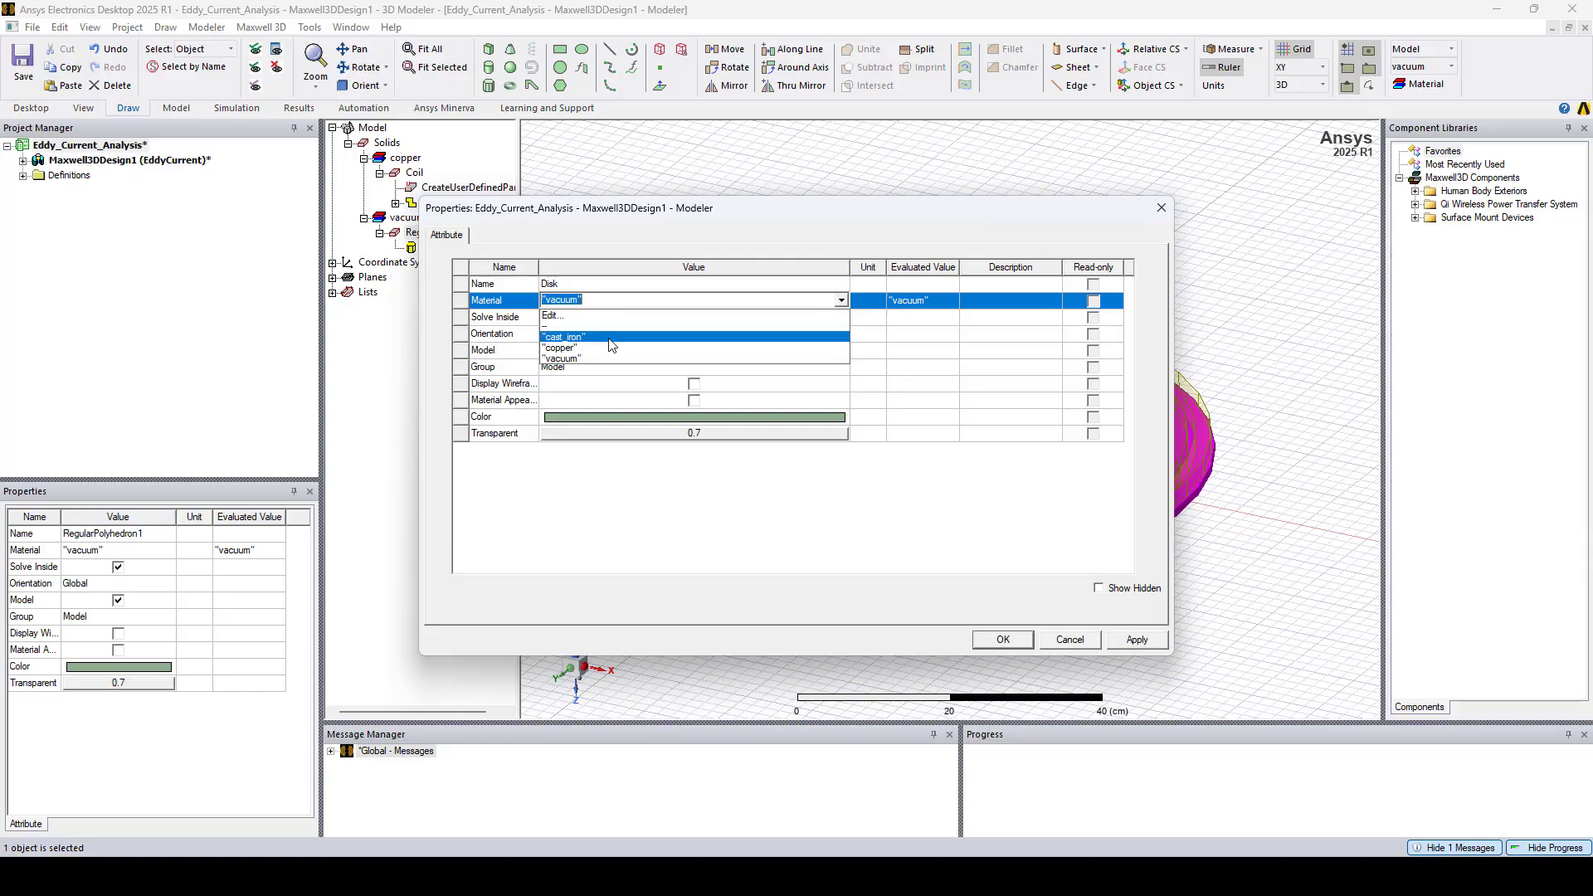
click(603, 337)
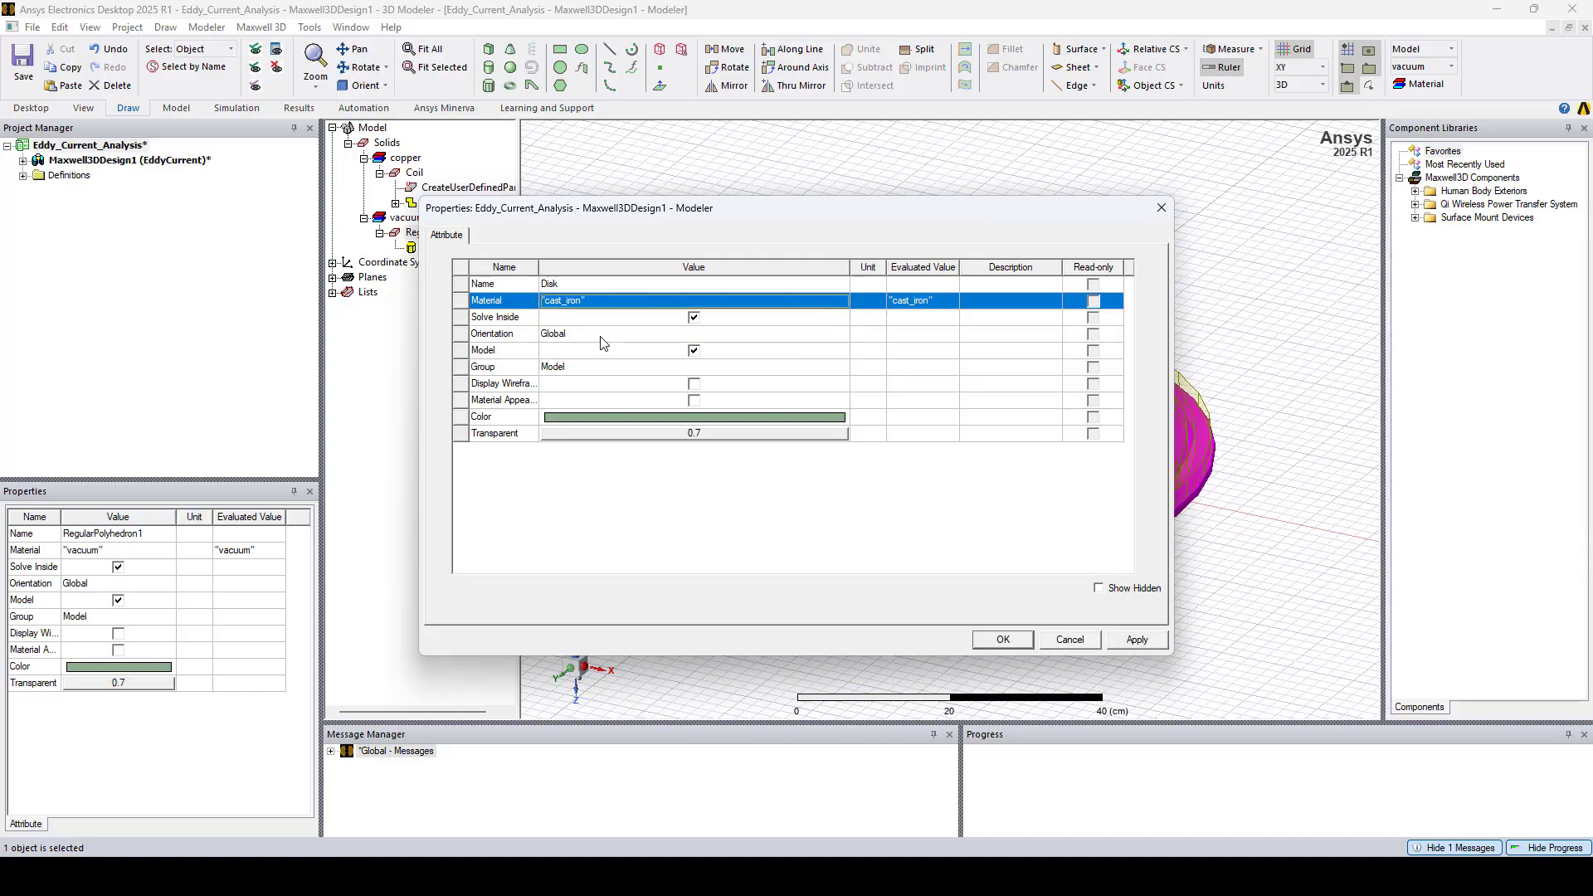
click(643, 416)
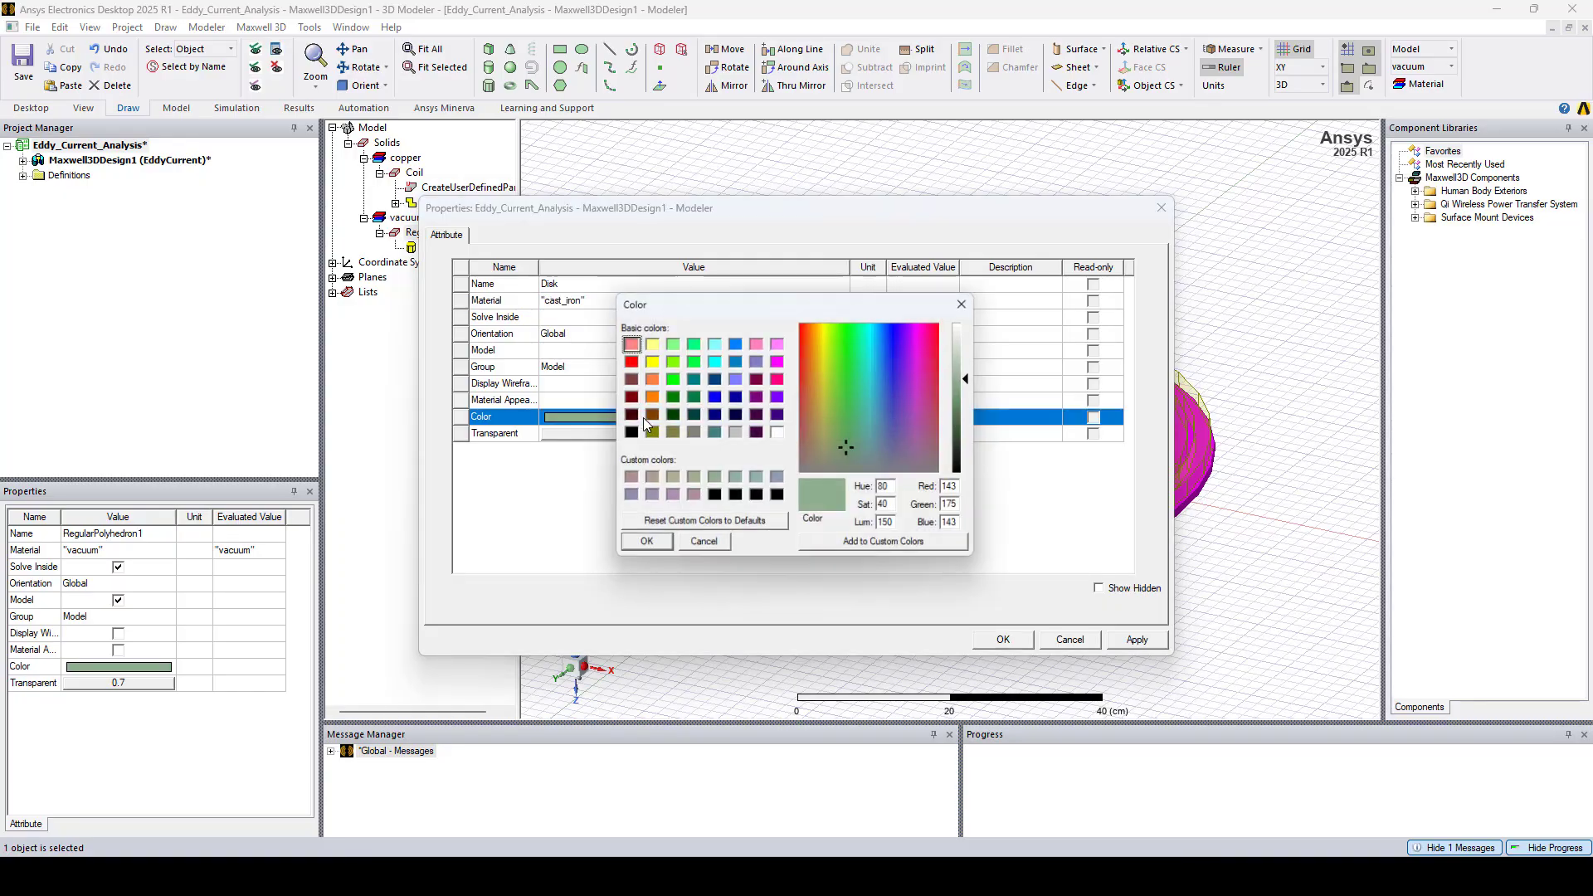
click(648, 398)
click(644, 548)
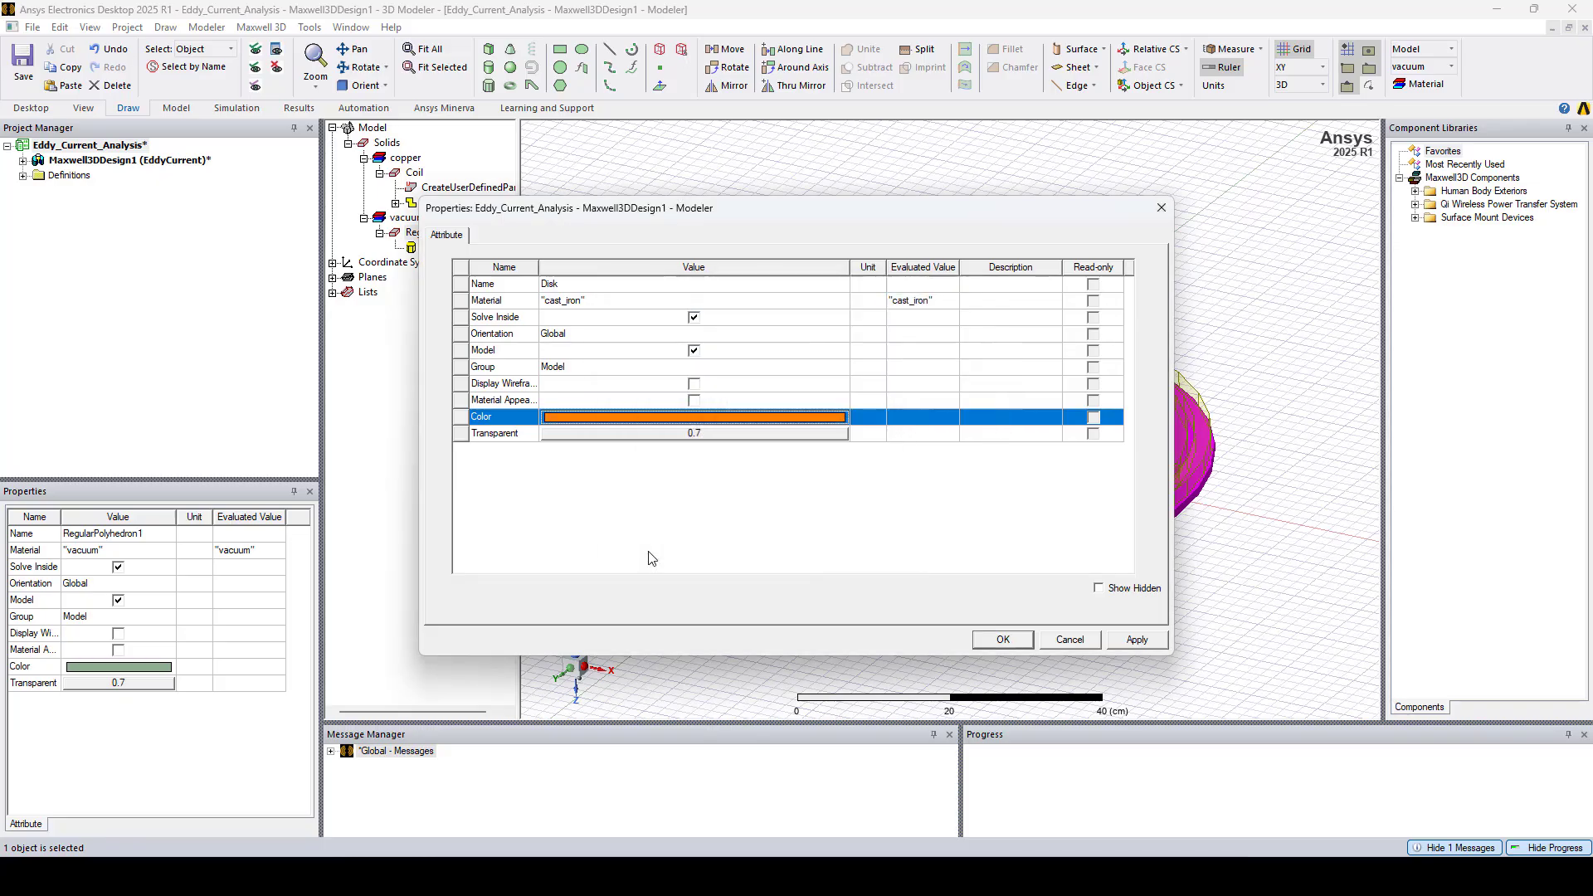
click(1003, 640)
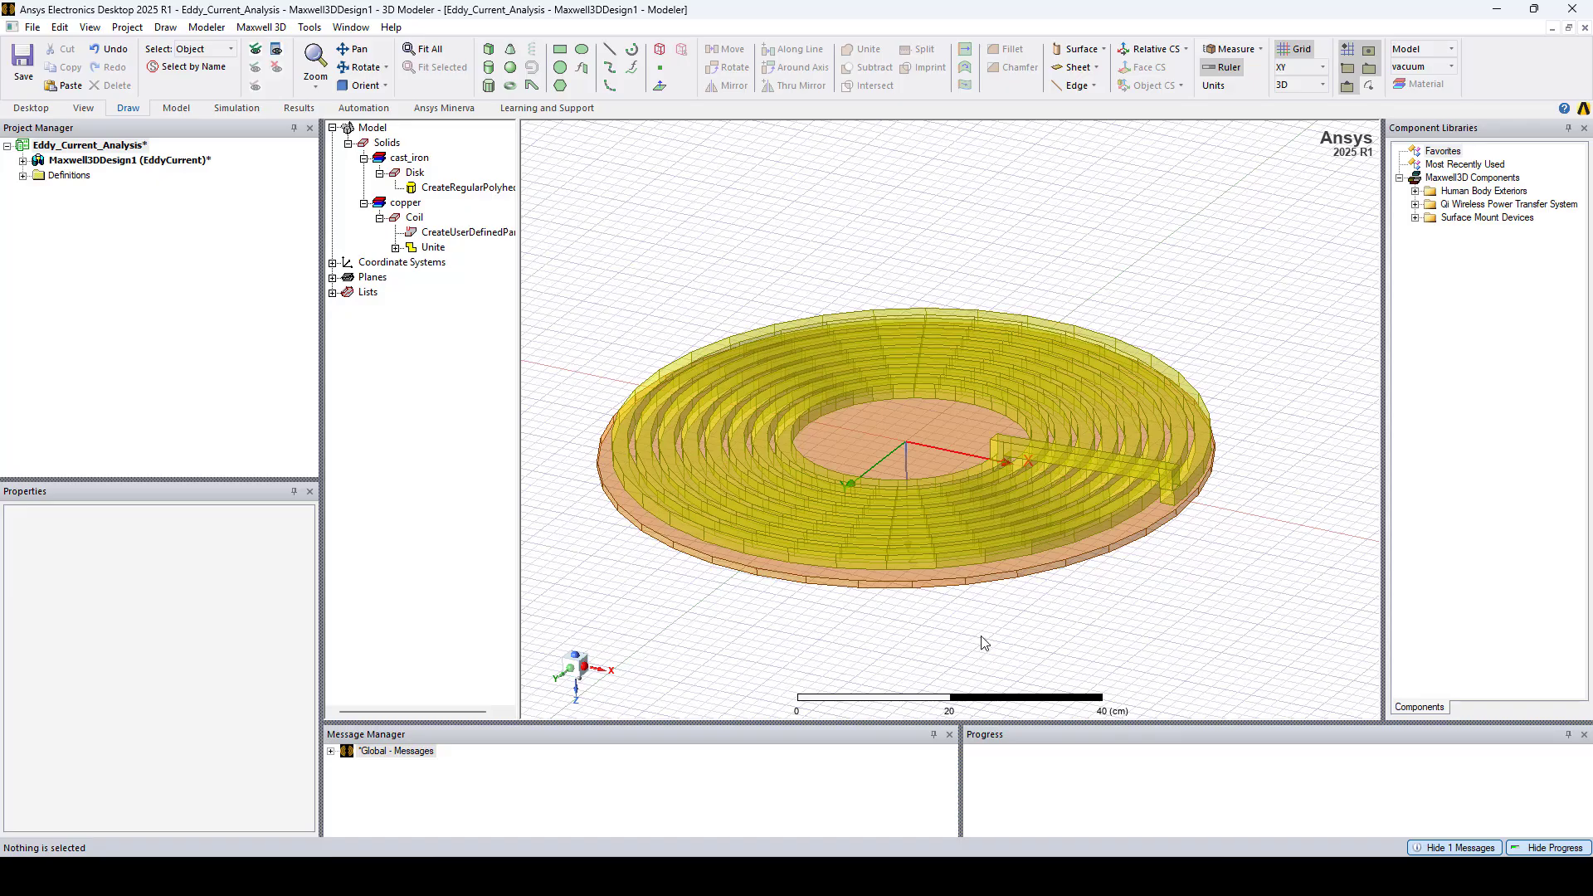
Section the selected coil on the YZ plane to create the Coil_Section1 sheet.
click(871, 562)
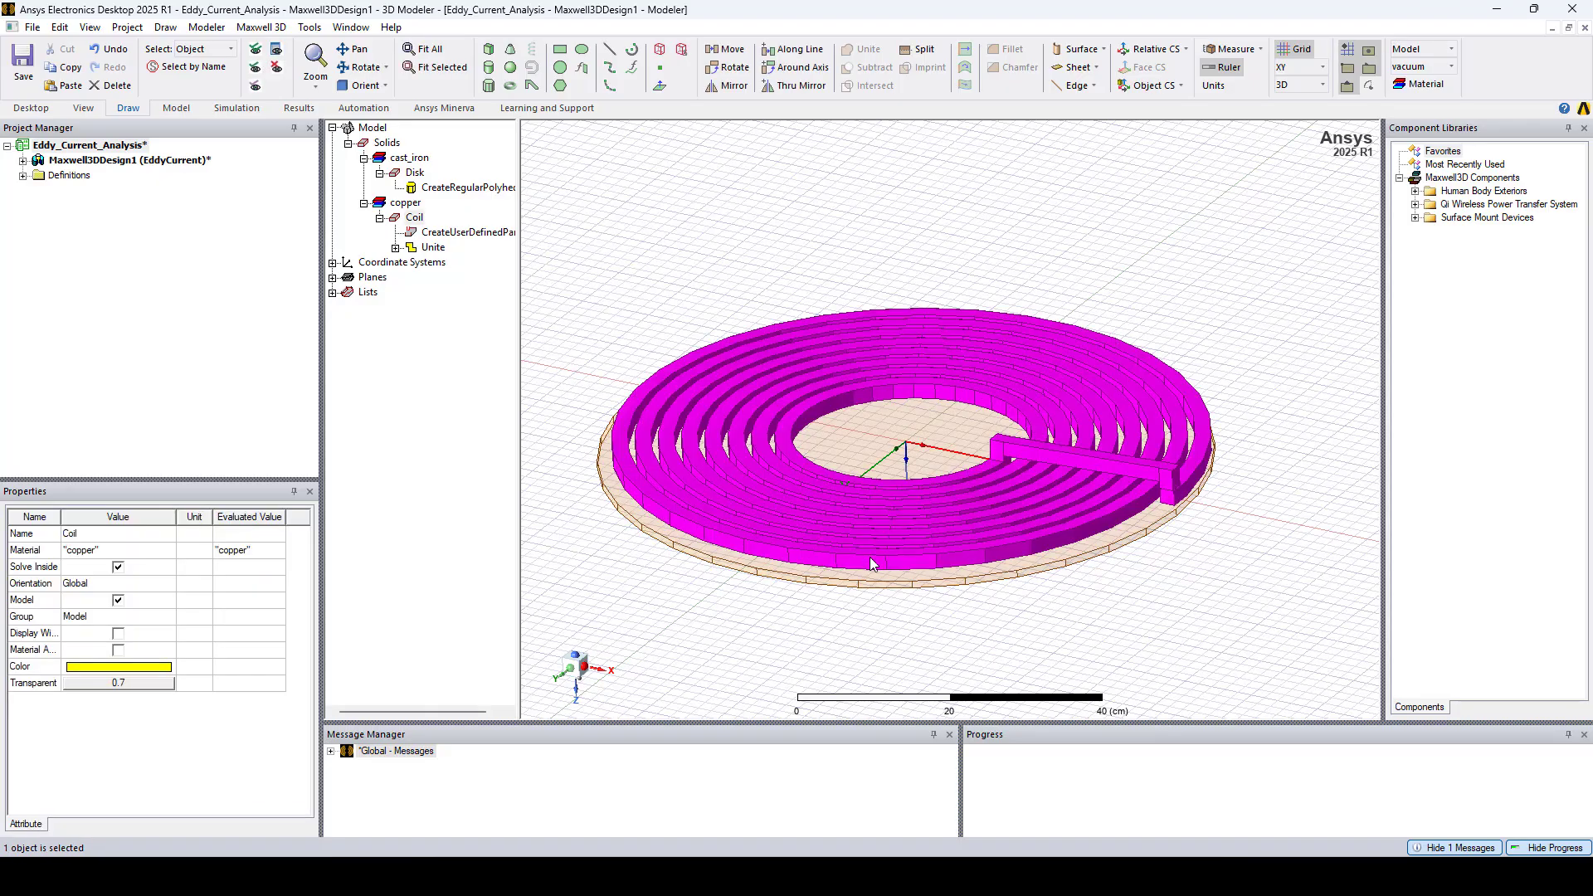
right_click(833, 527)
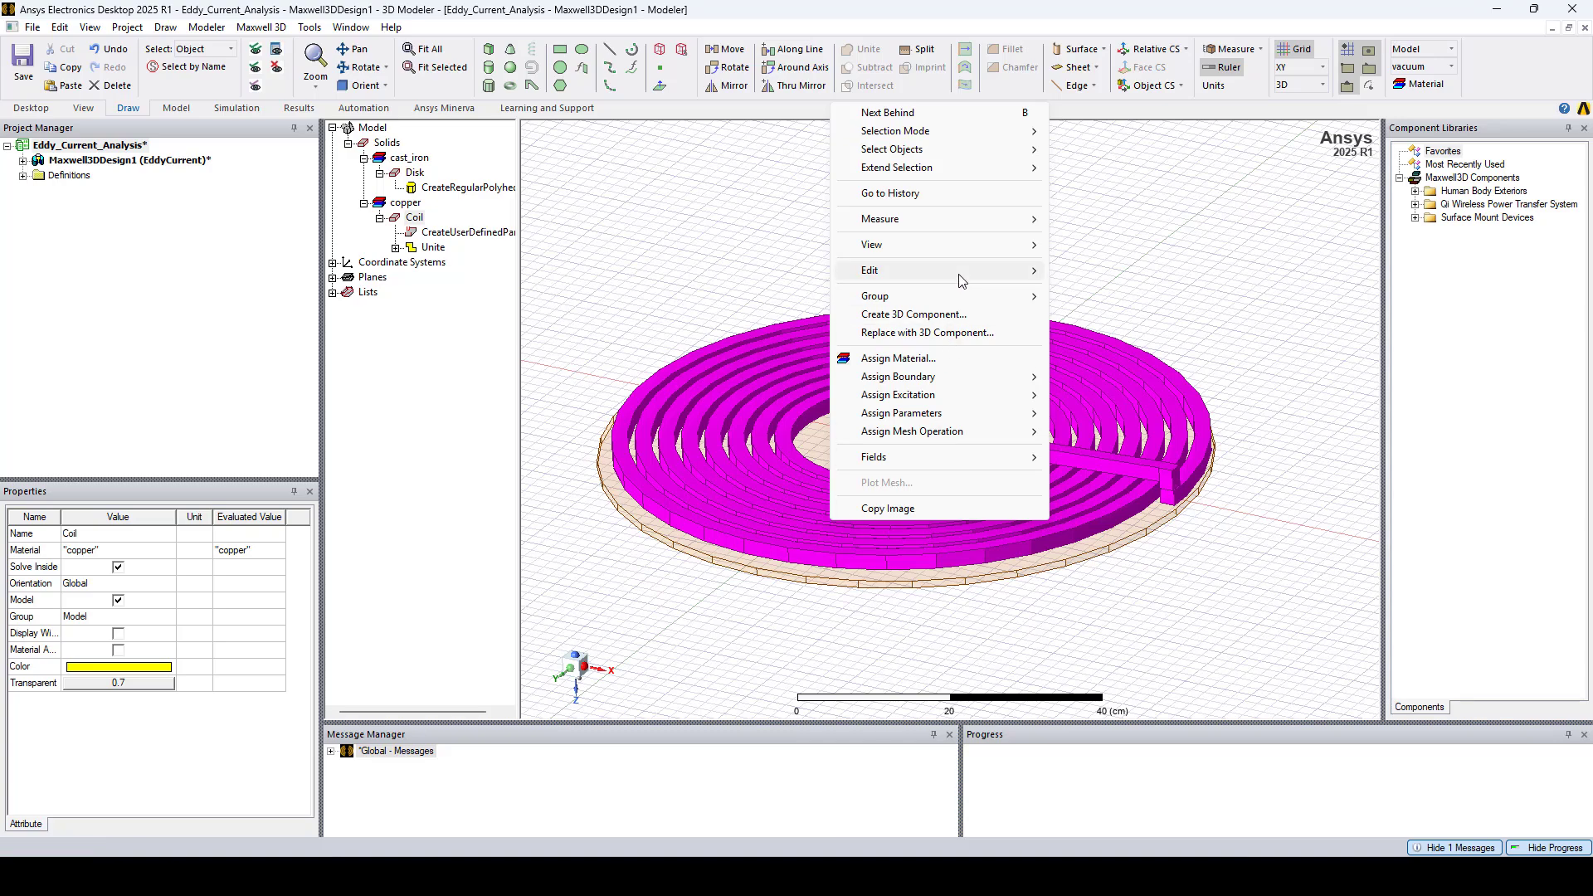
mouse_move(960, 280)
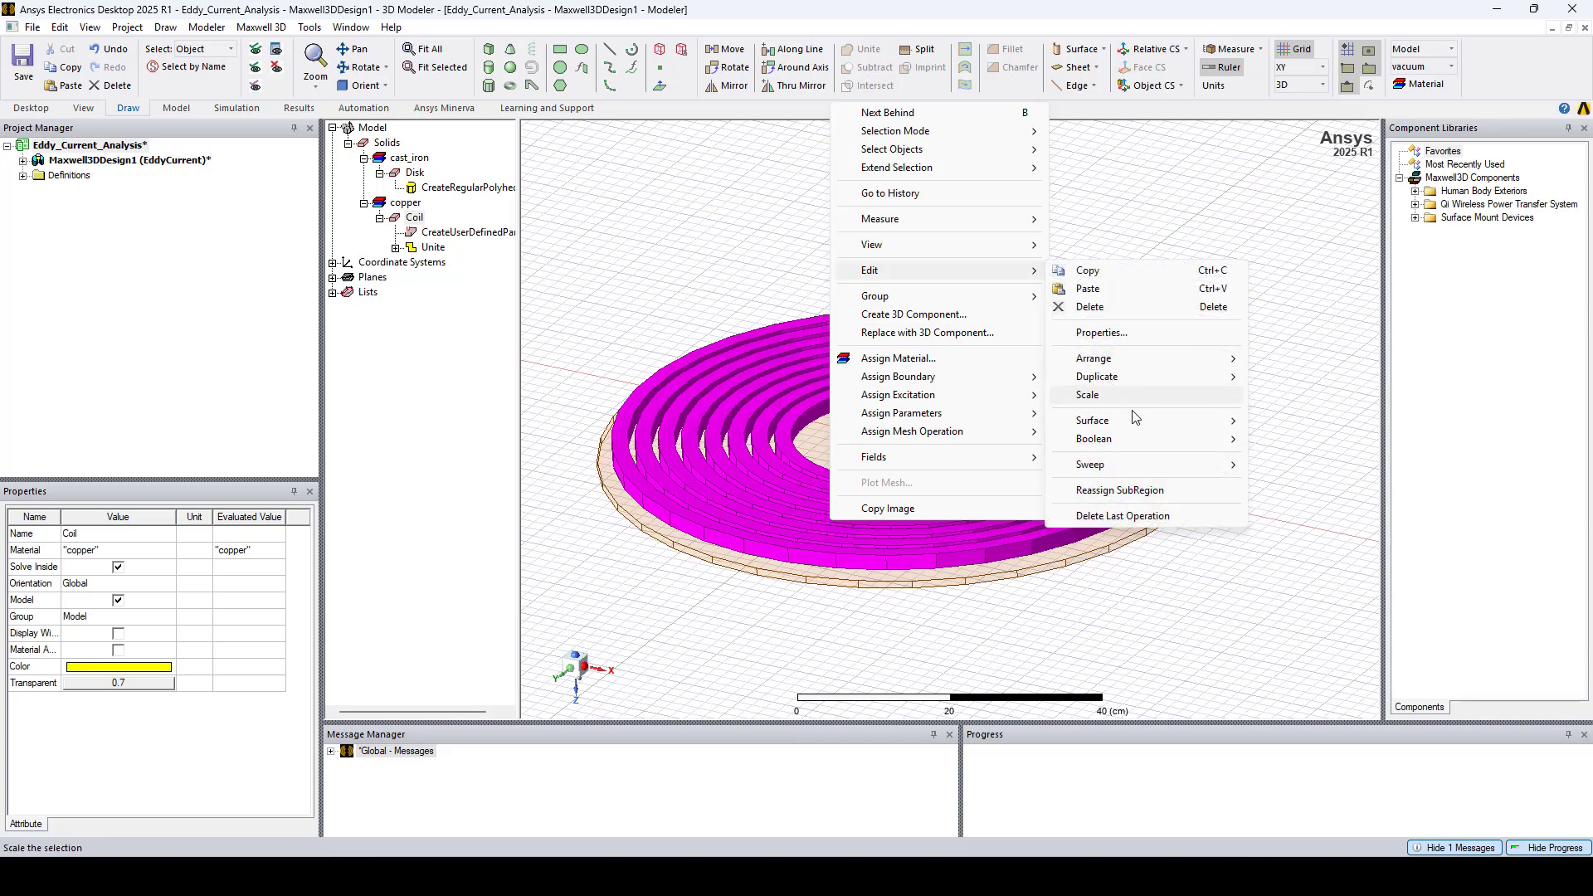
mouse_move(1139, 425)
click(1272, 420)
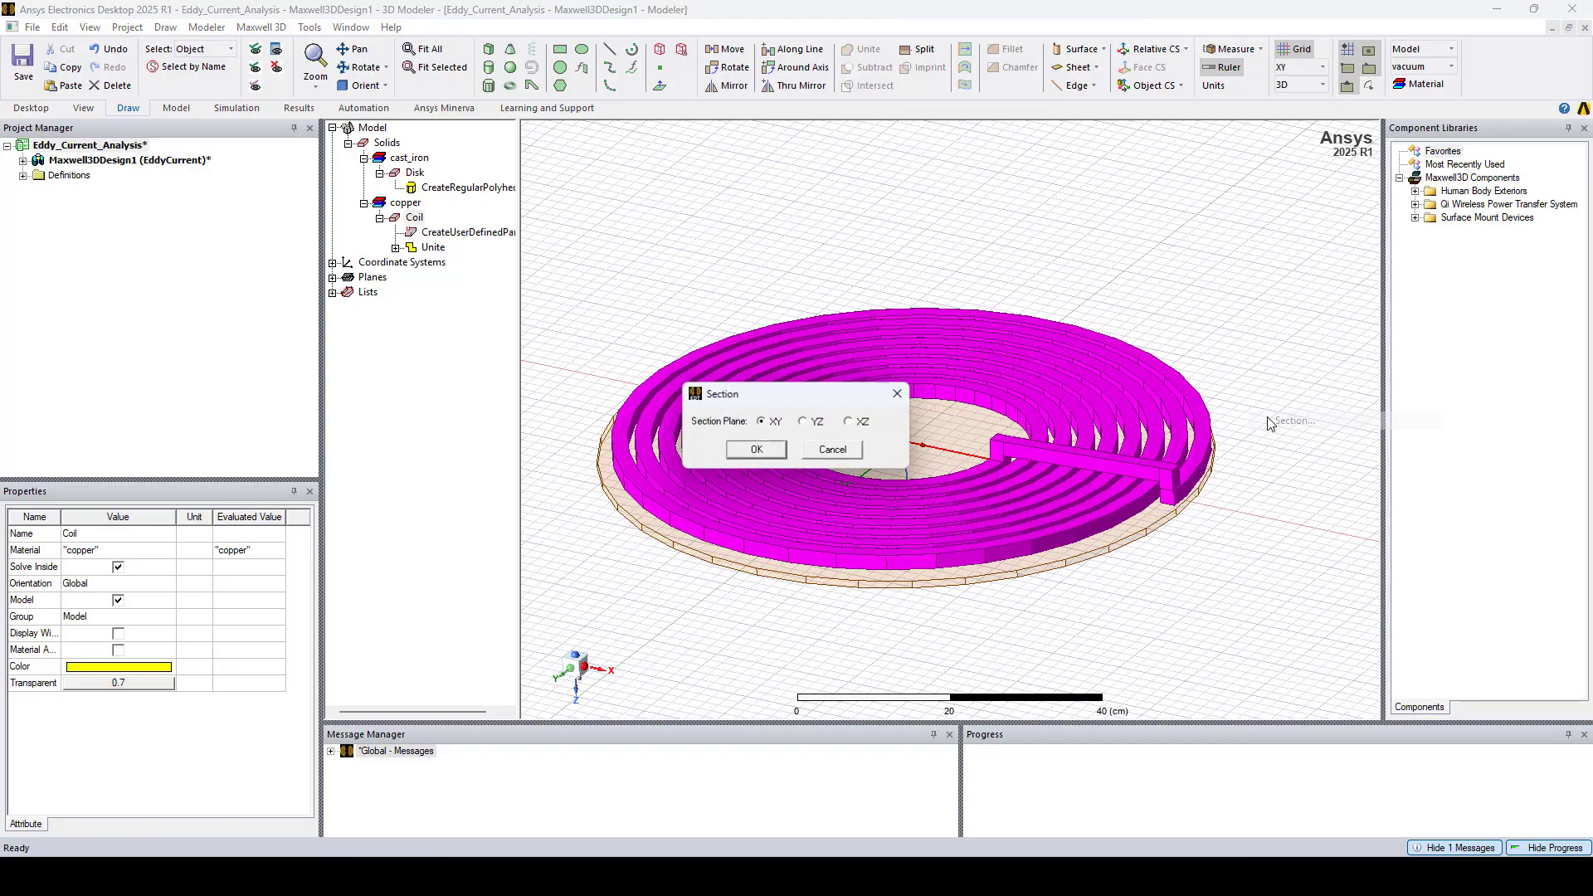
drag(815, 402, 661, 329)
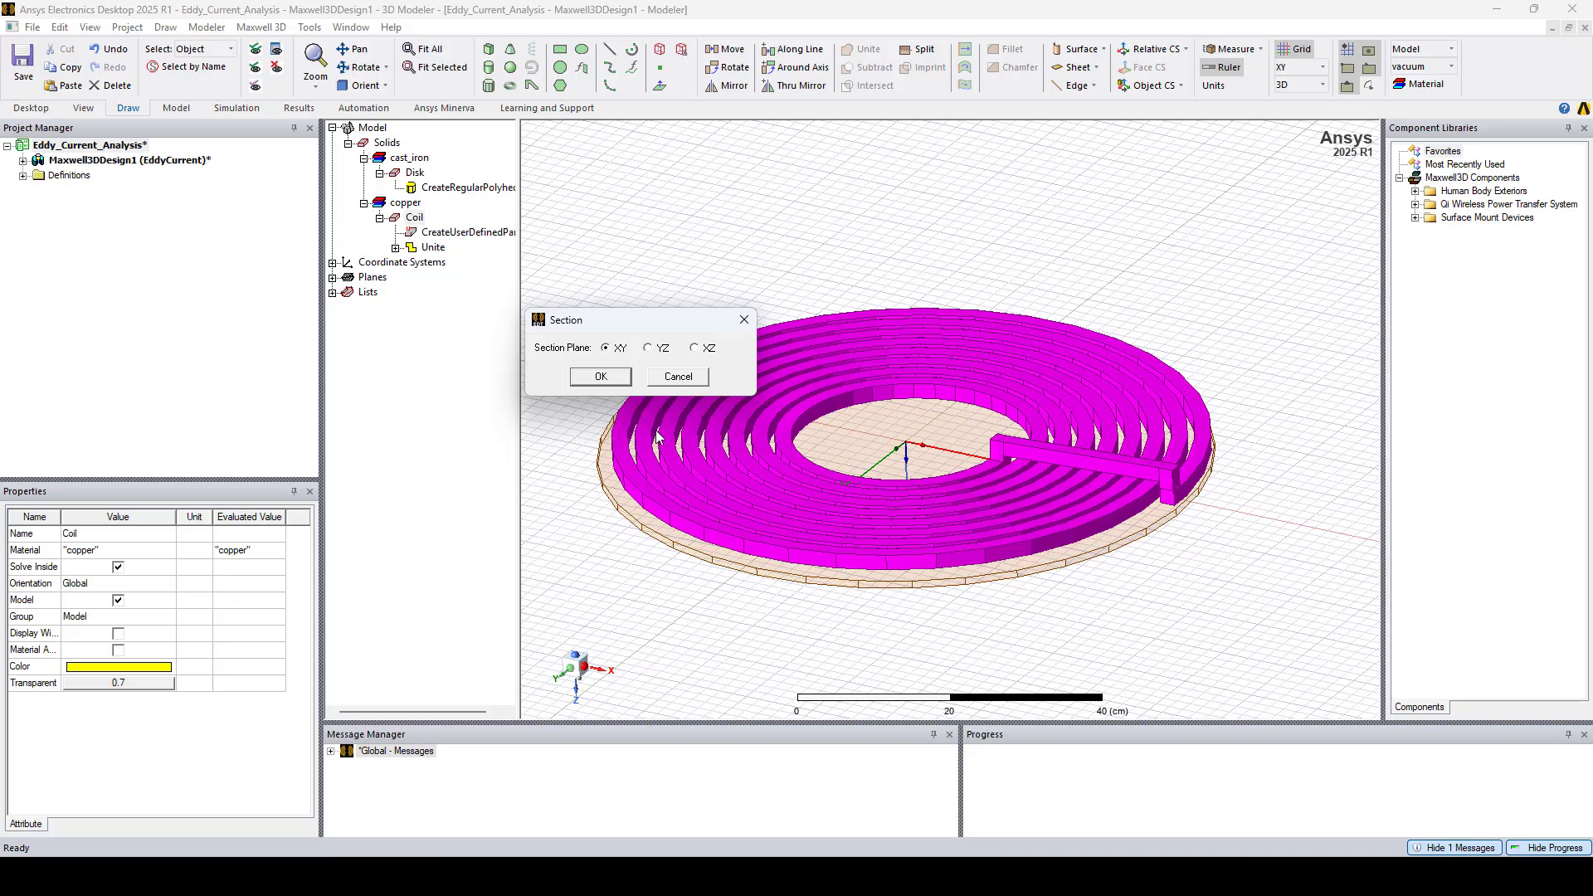
click(611, 380)
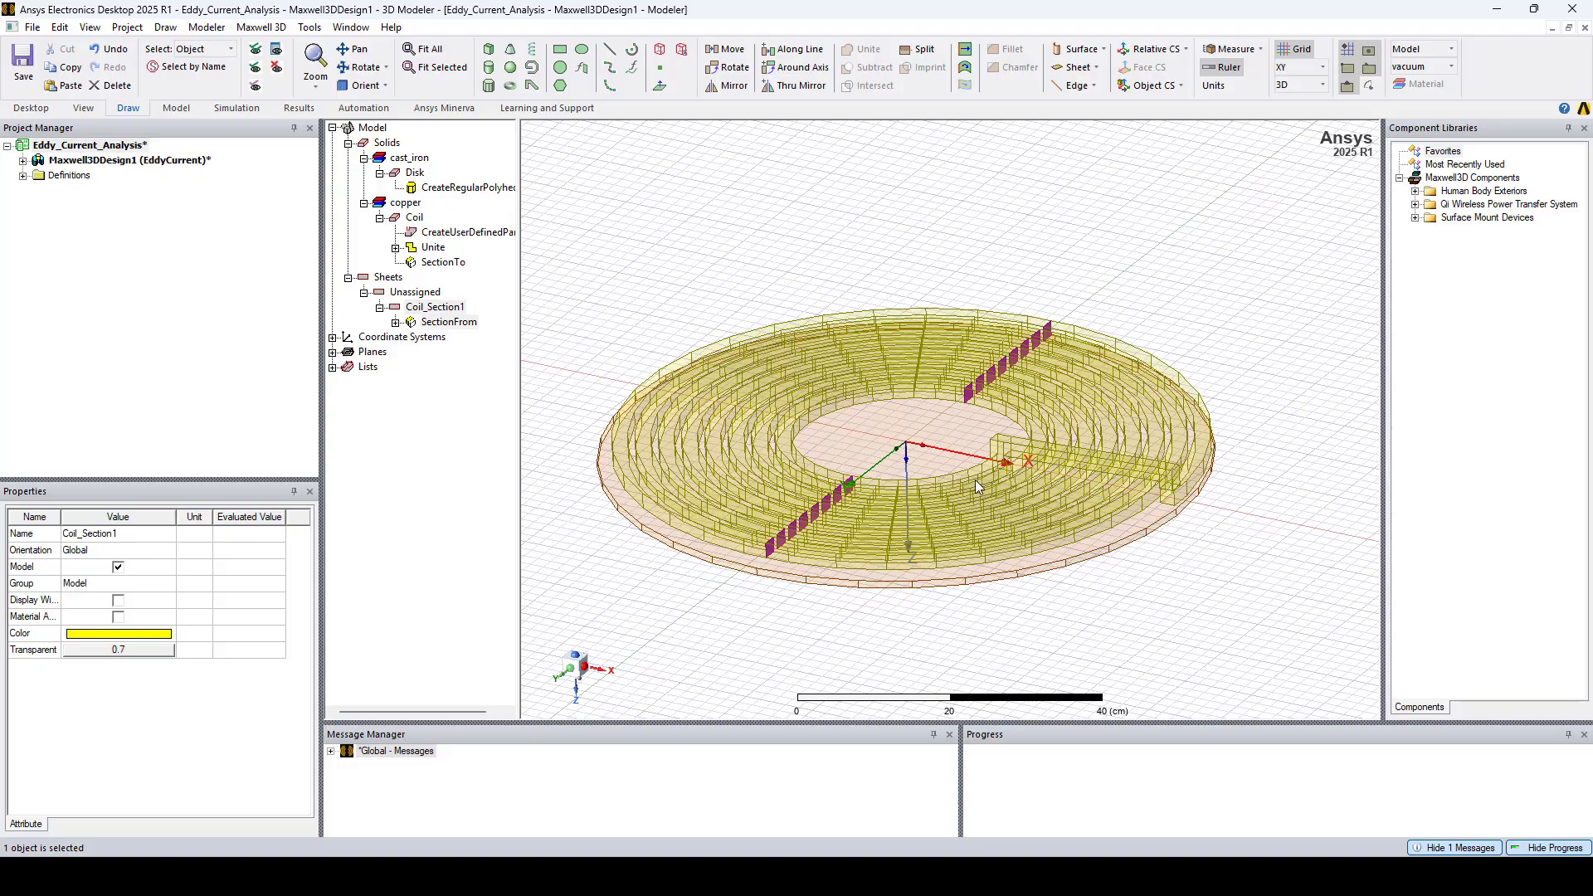
alt+drag(978, 479, 969, 496)
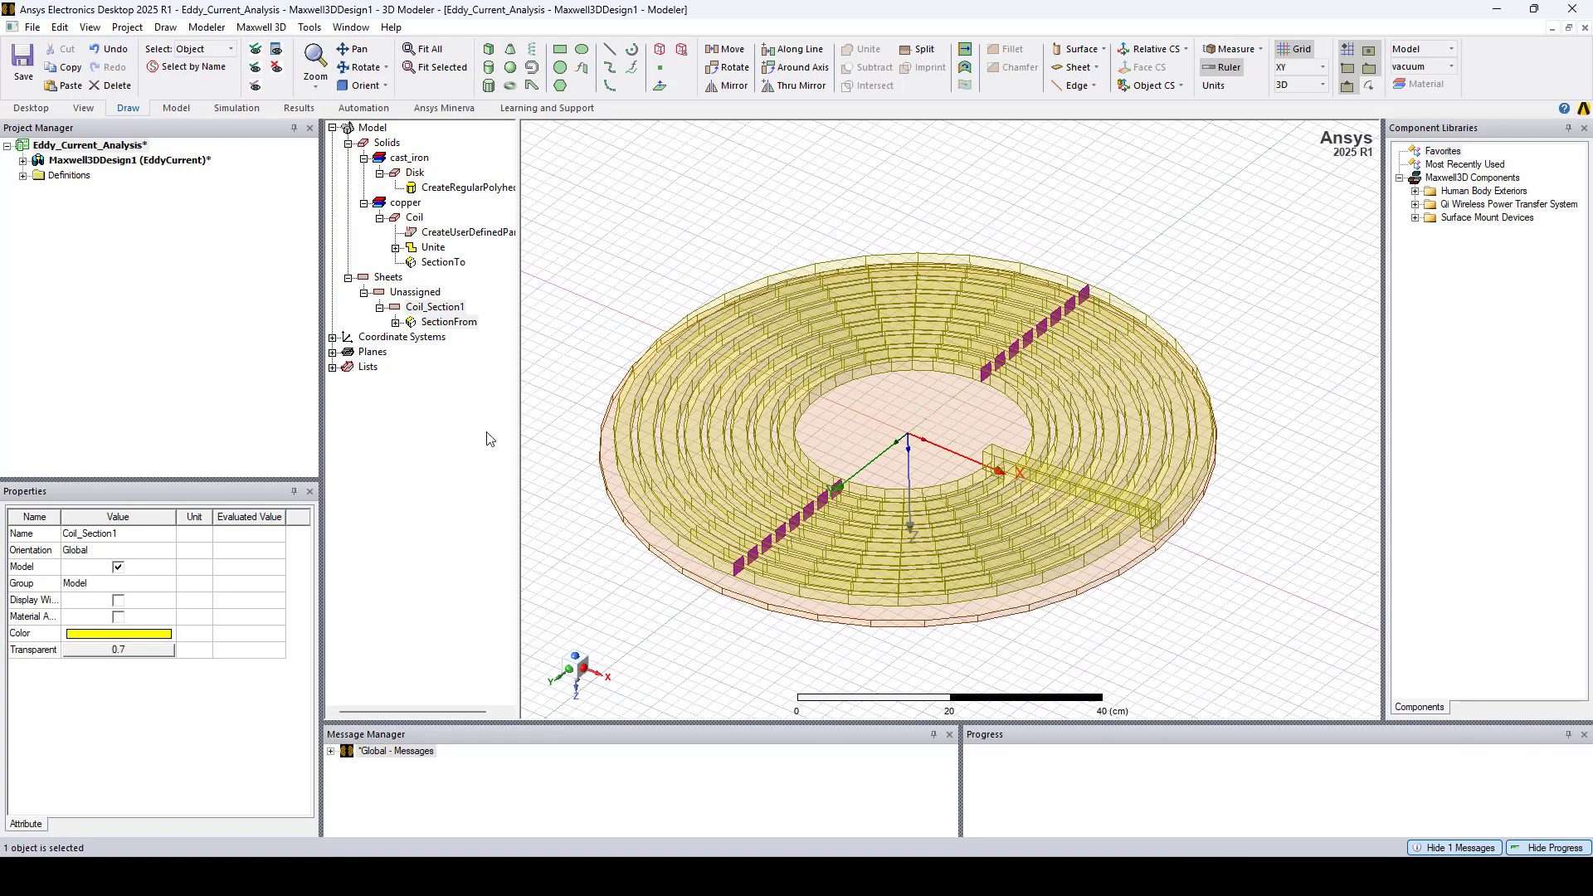
Change the Coil_Section1 sheet's name to Coil_Terminal in its properties.
click(439, 310)
double_click(439, 310)
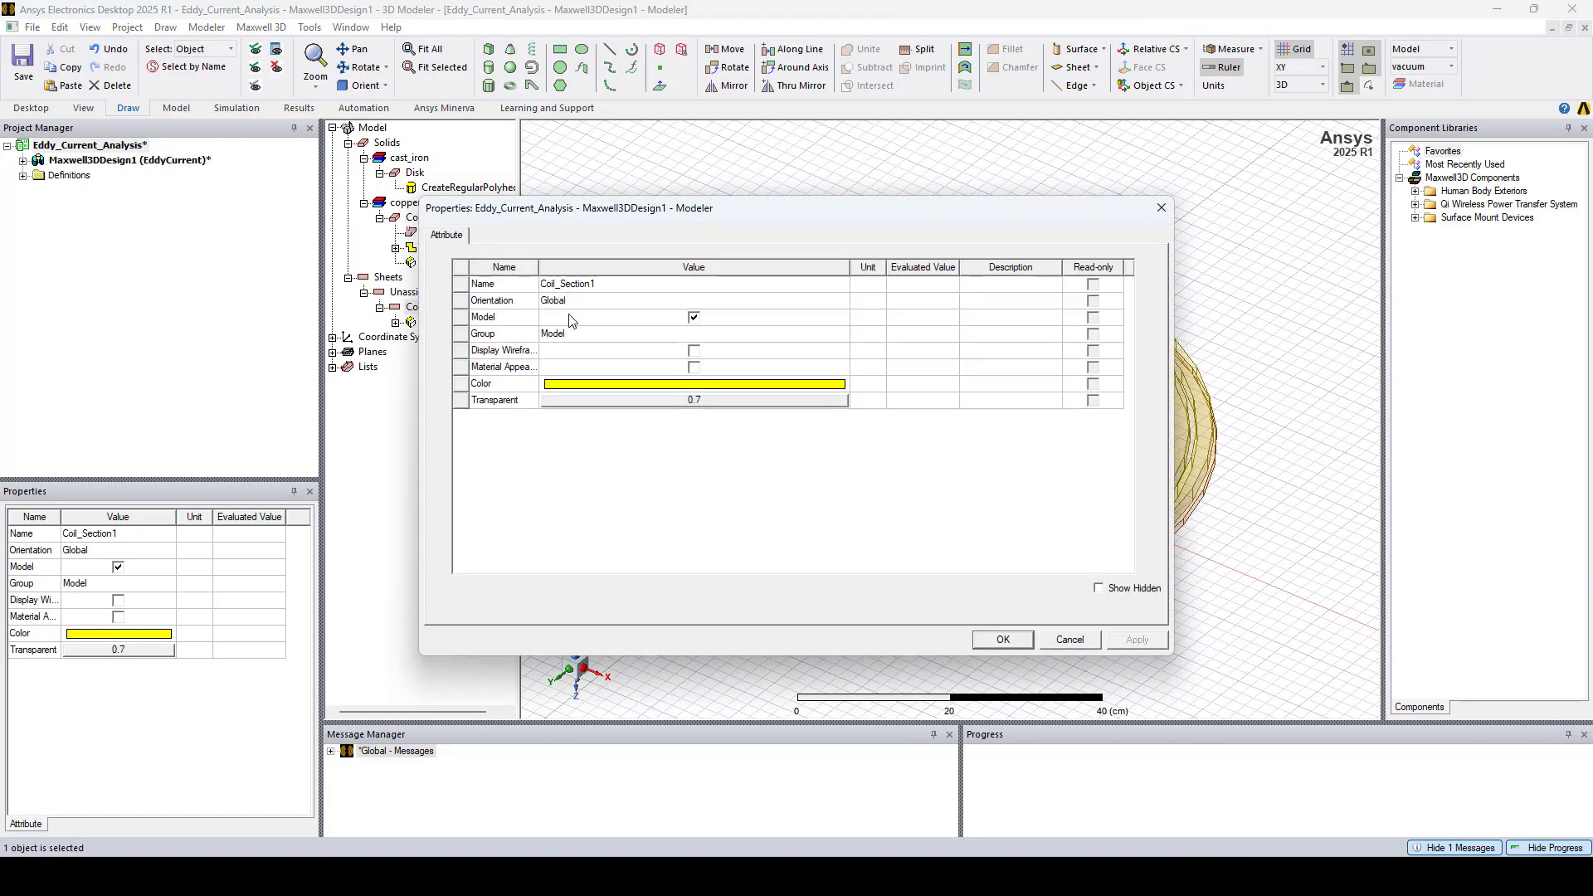
click(581, 283)
click(581, 284)
drag(558, 284, 620, 303)
text(Terminal)
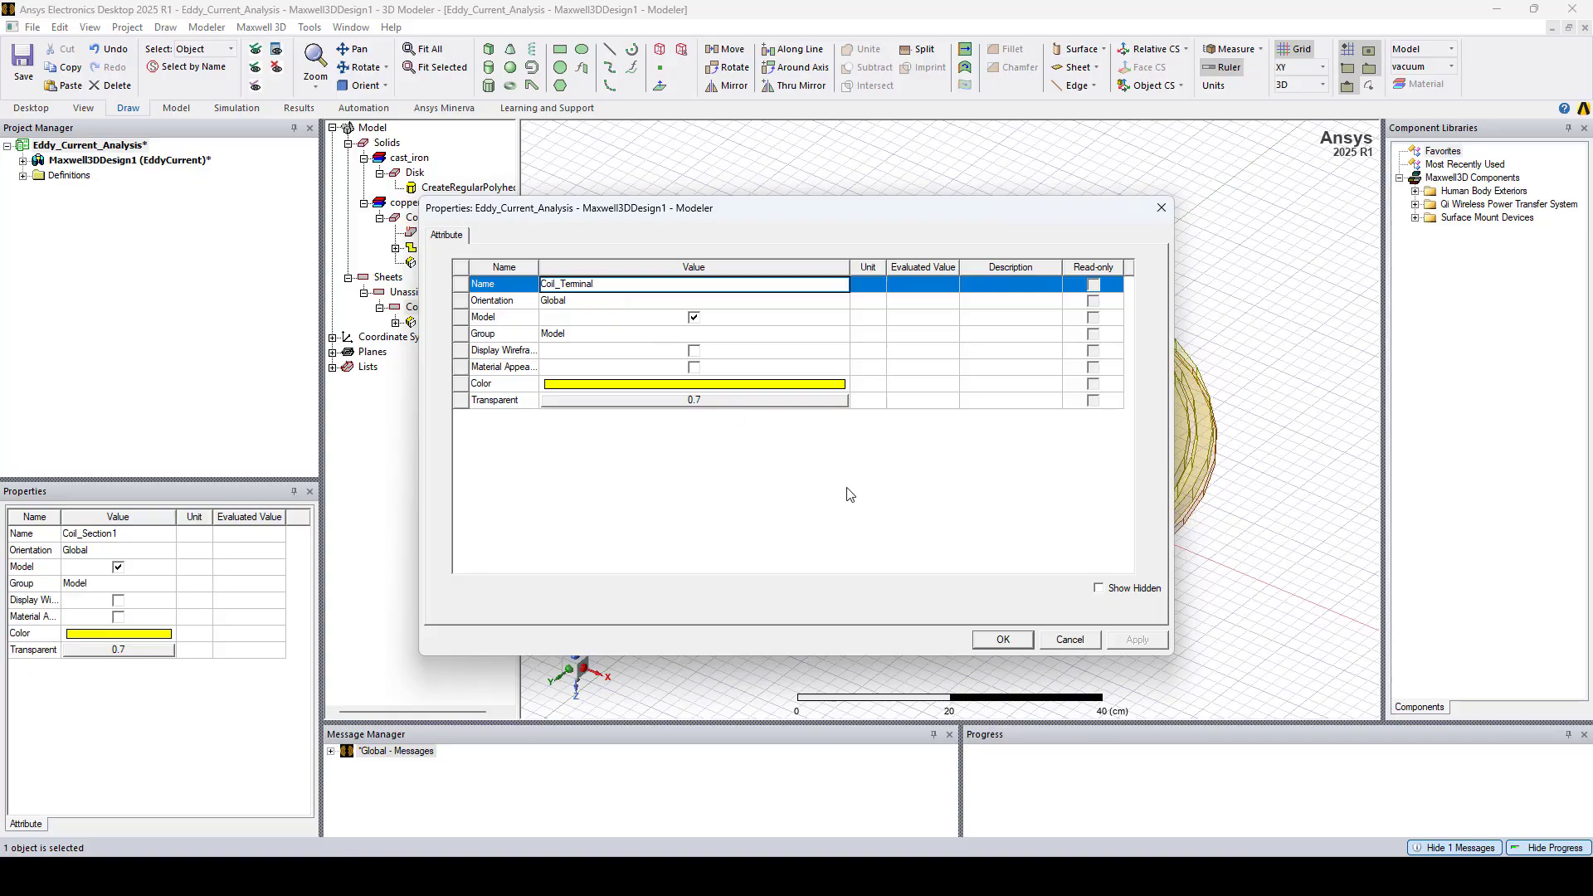
click(850, 492)
click(1004, 640)
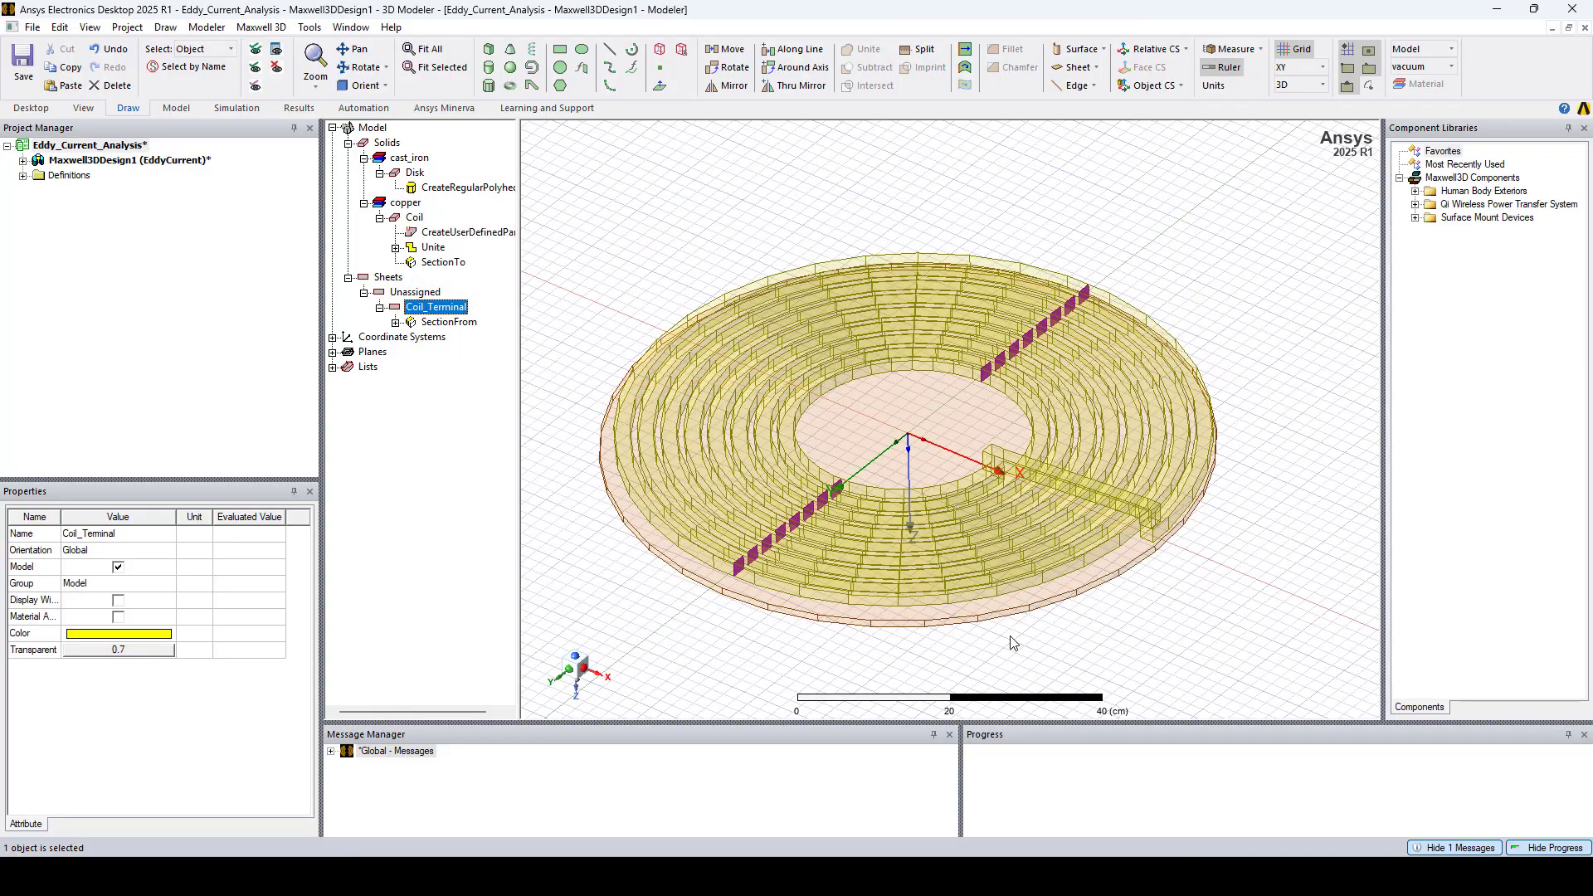
Separate the Coil_Terminal sheet into individual bodies and remove the extra pieces.
right_click(614, 370)
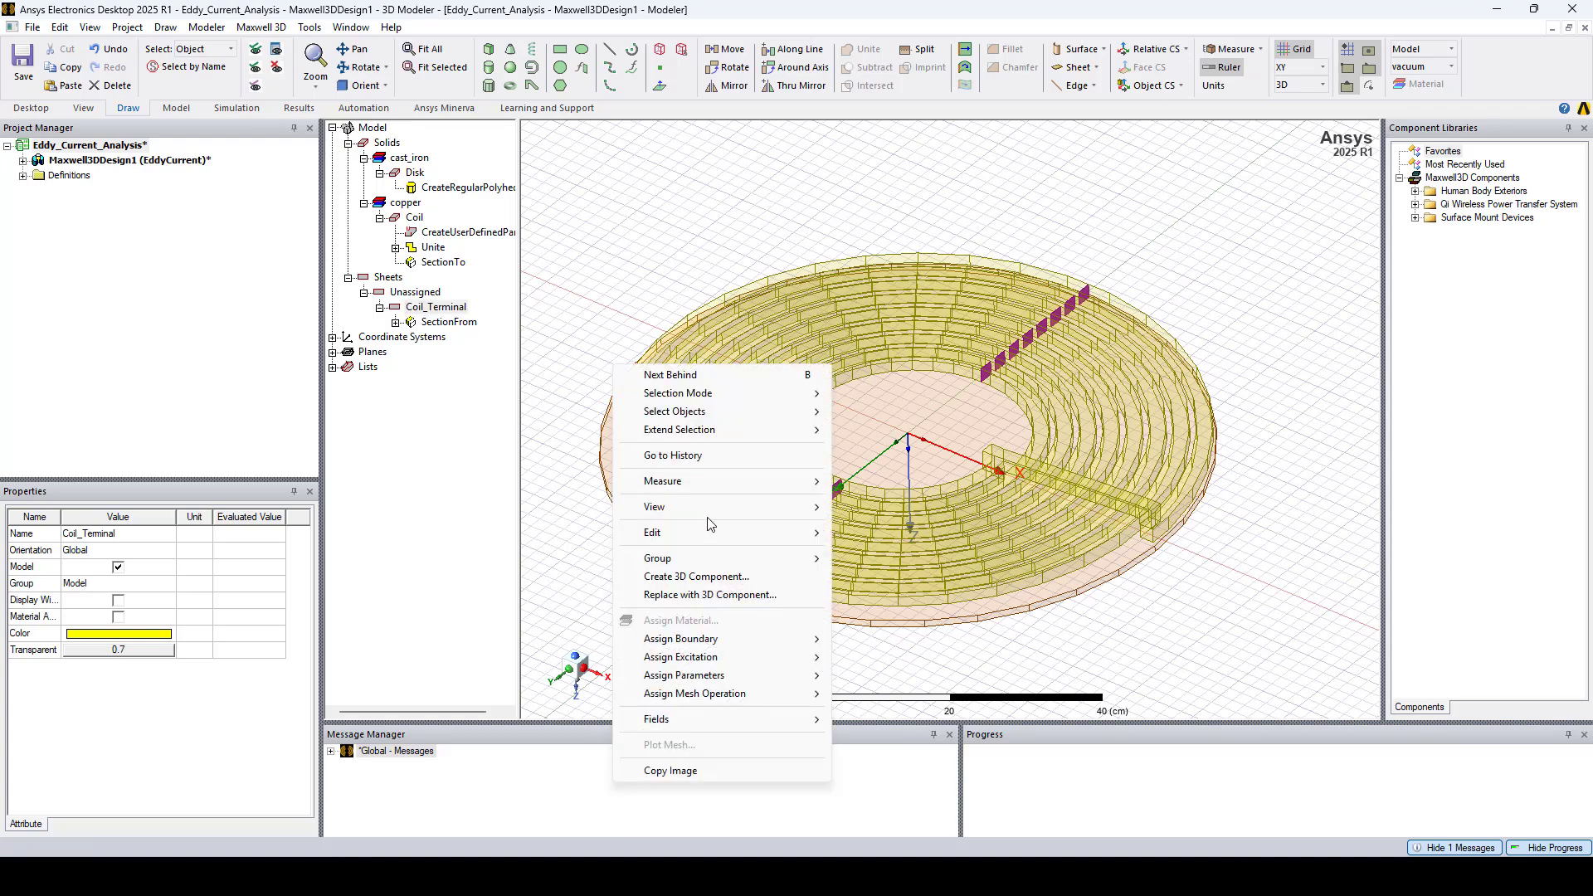
mouse_move(725, 538)
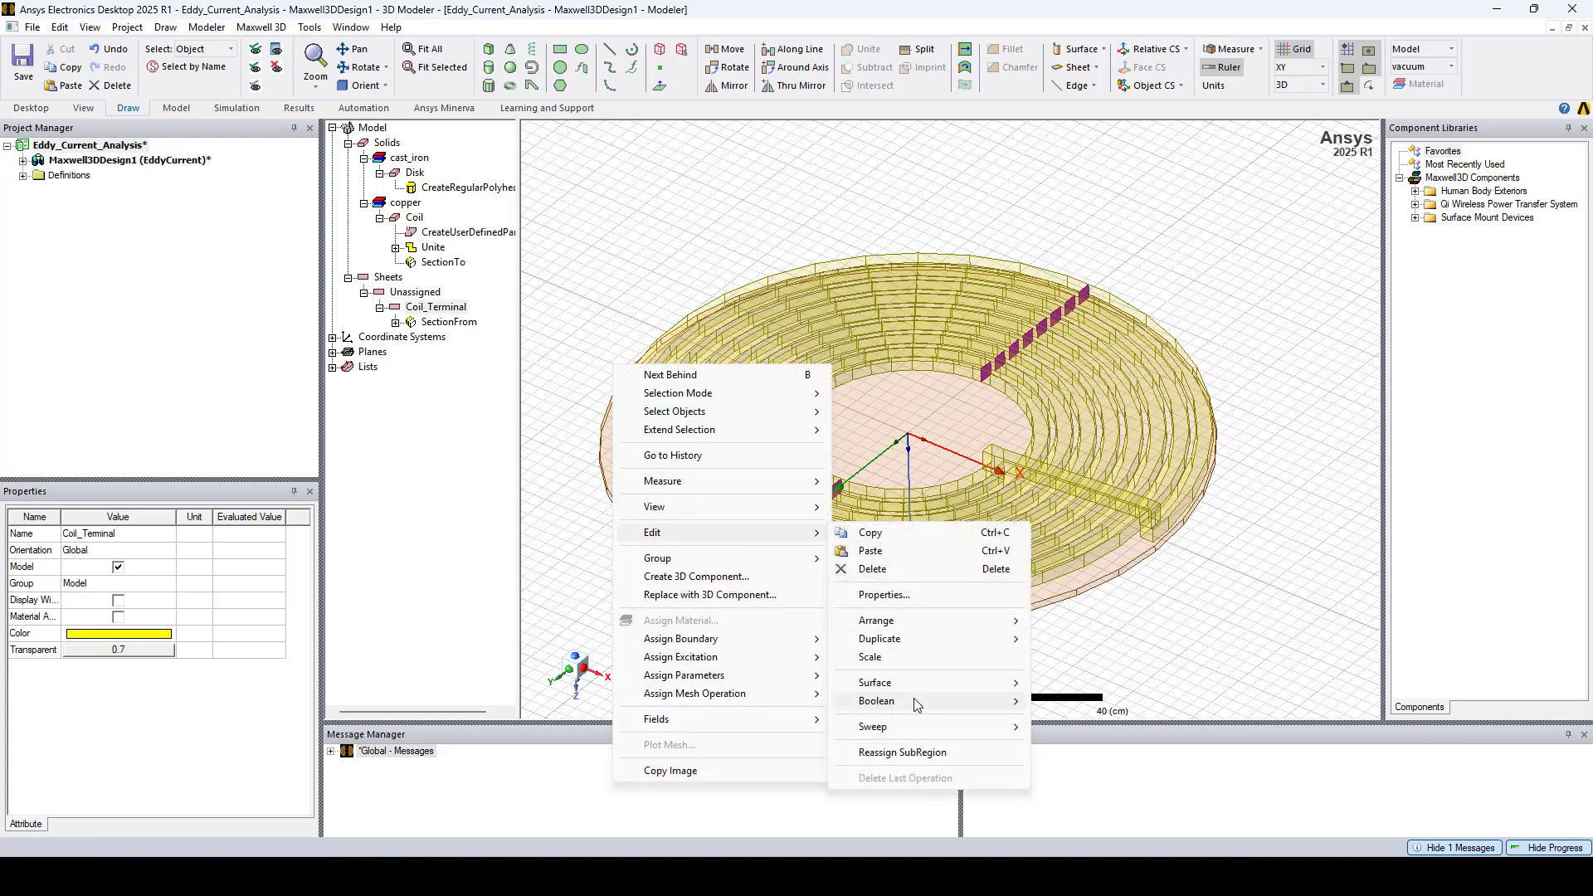
mouse_move(996, 702)
click(1092, 775)
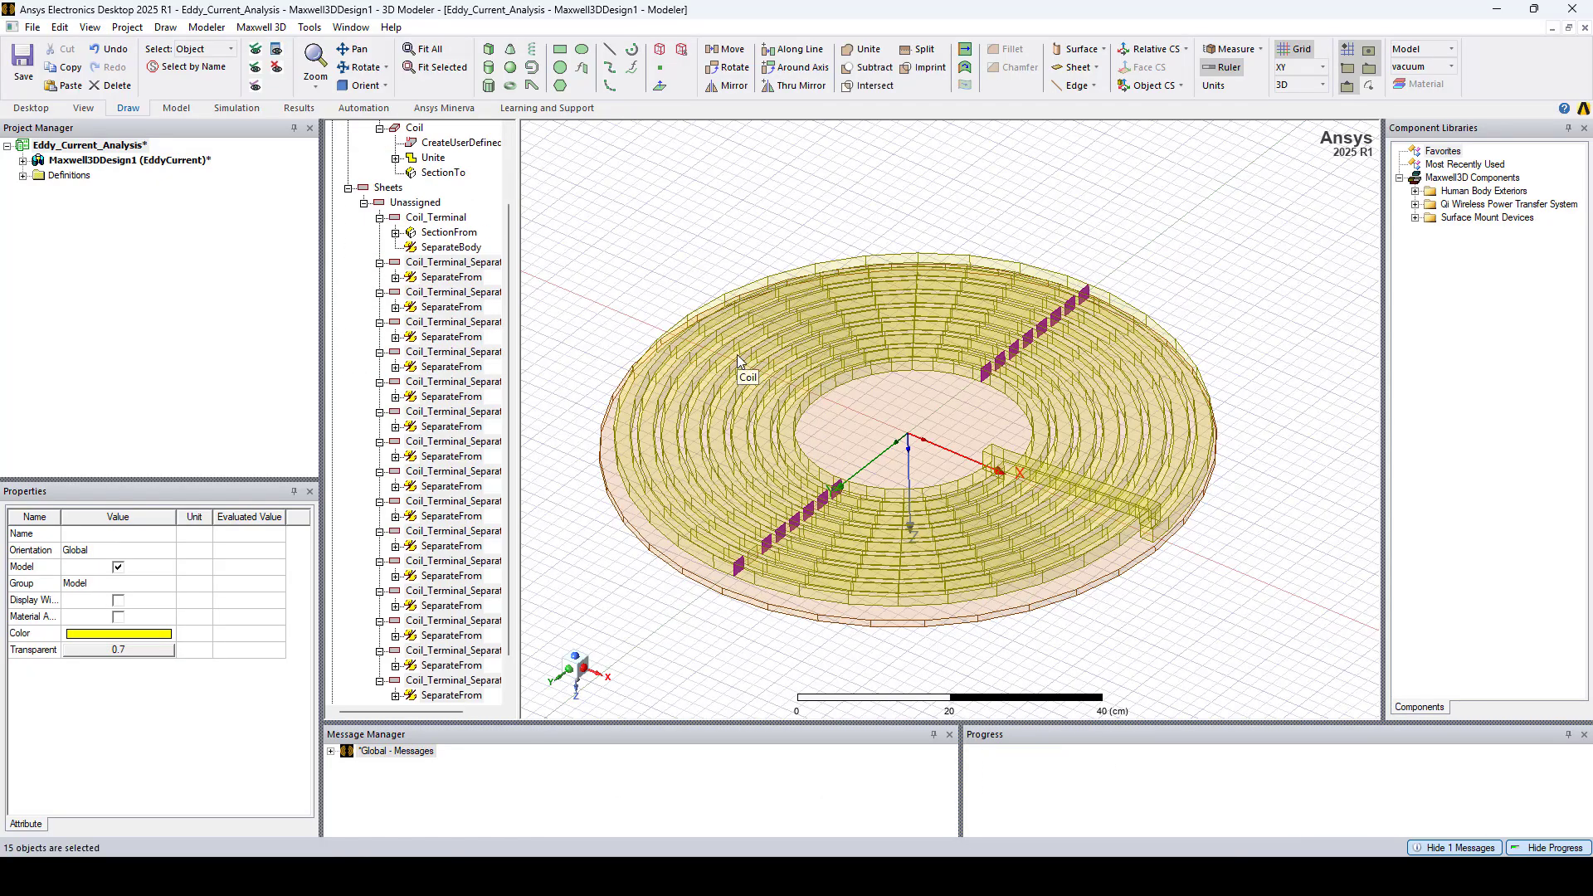
key(ctrl+z)
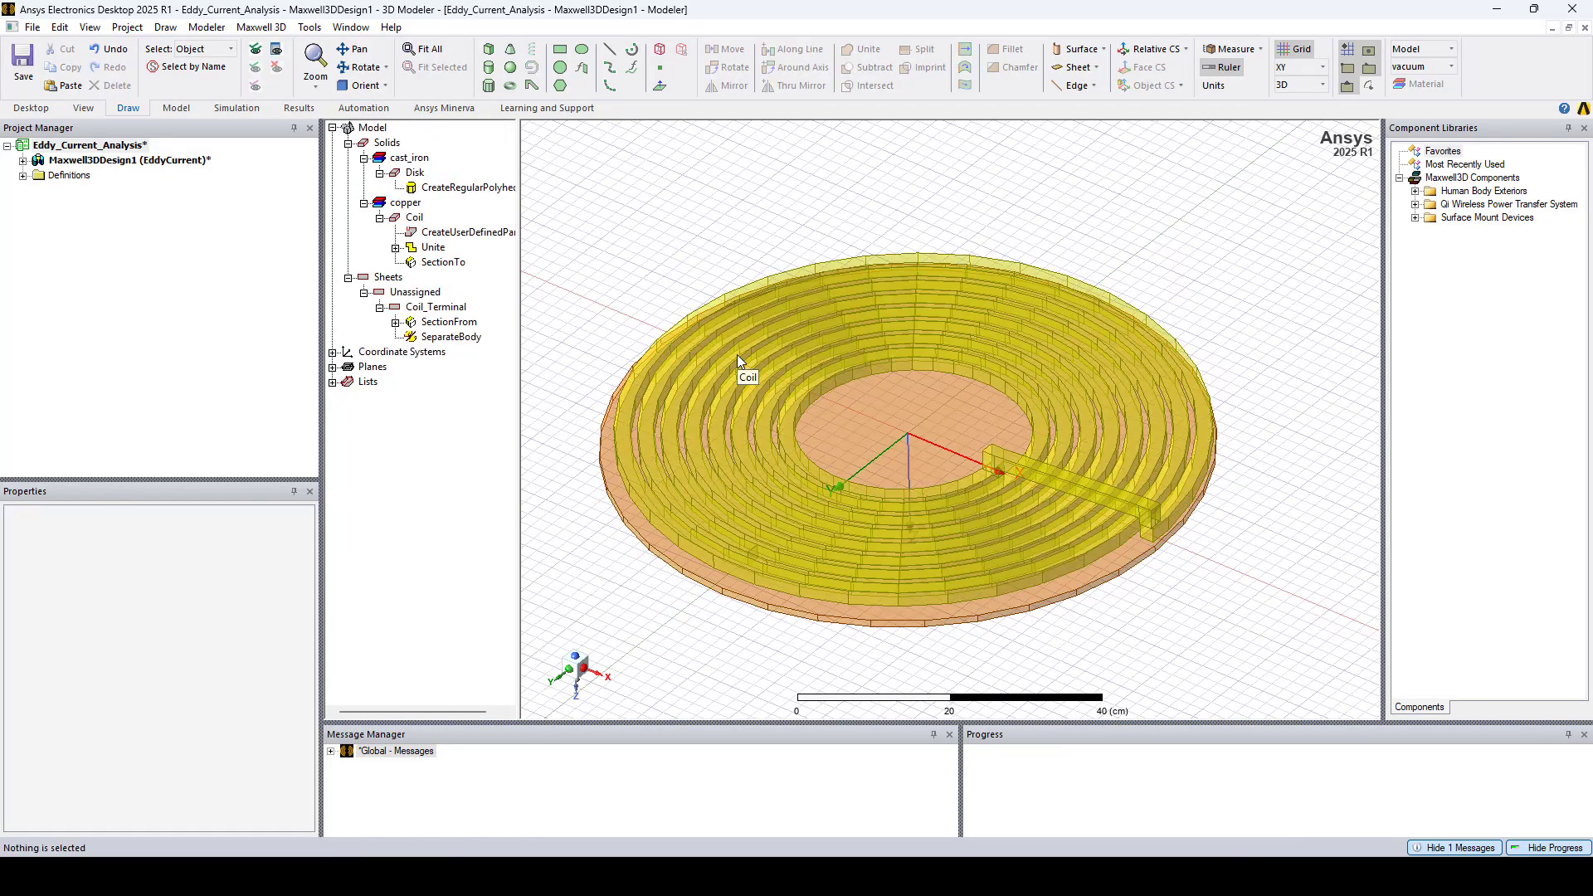
Assign a solid 125 A current excitation to the remaining coil terminal sheet.
click(465, 311)
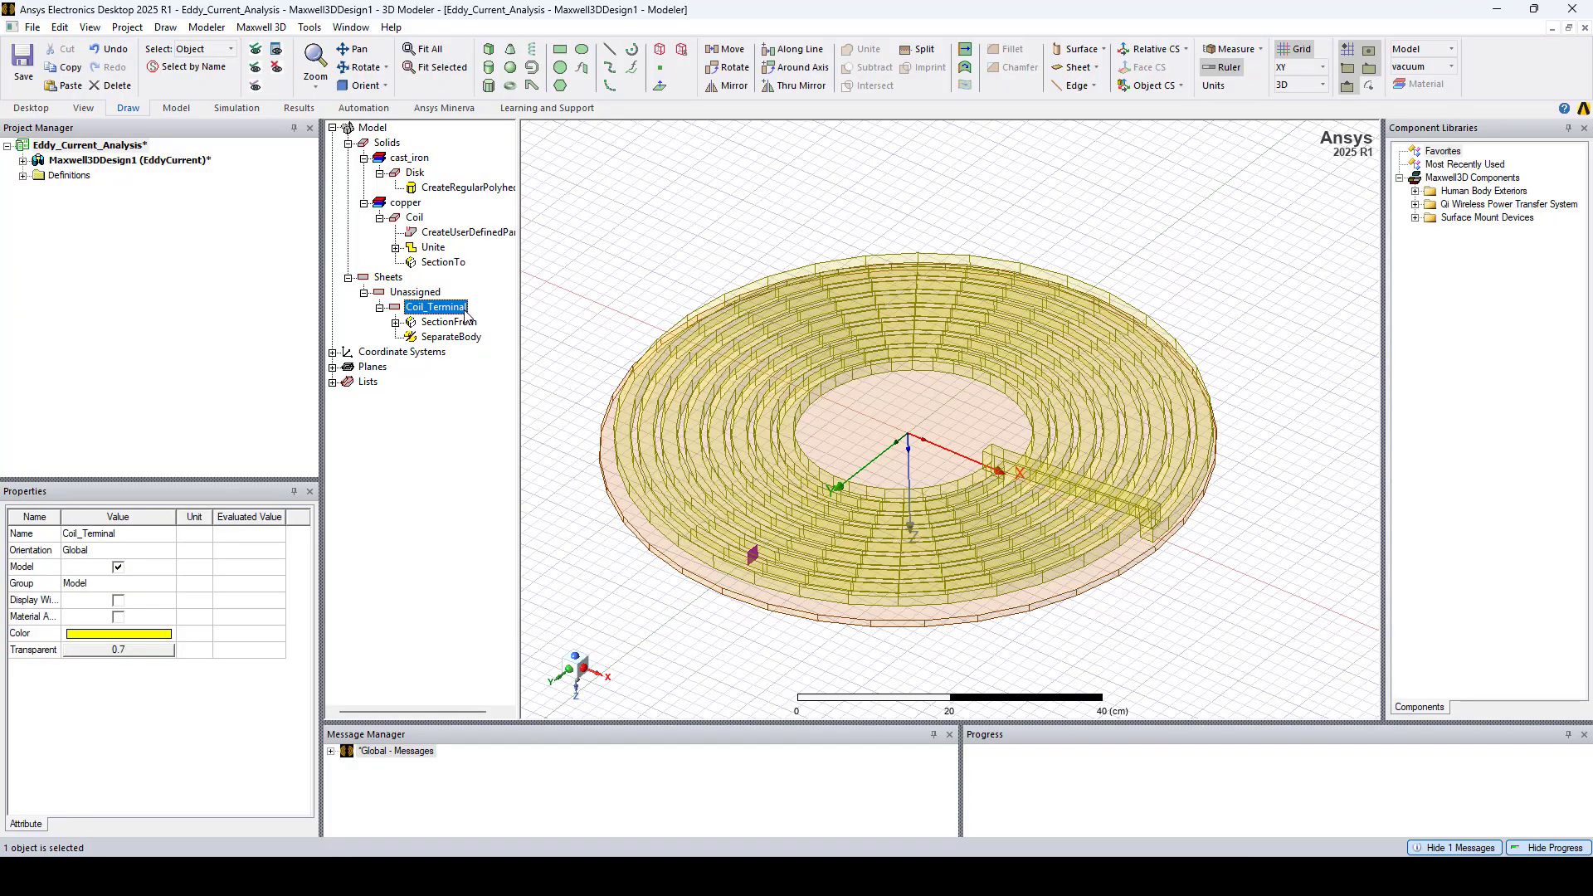
right_click(579, 367)
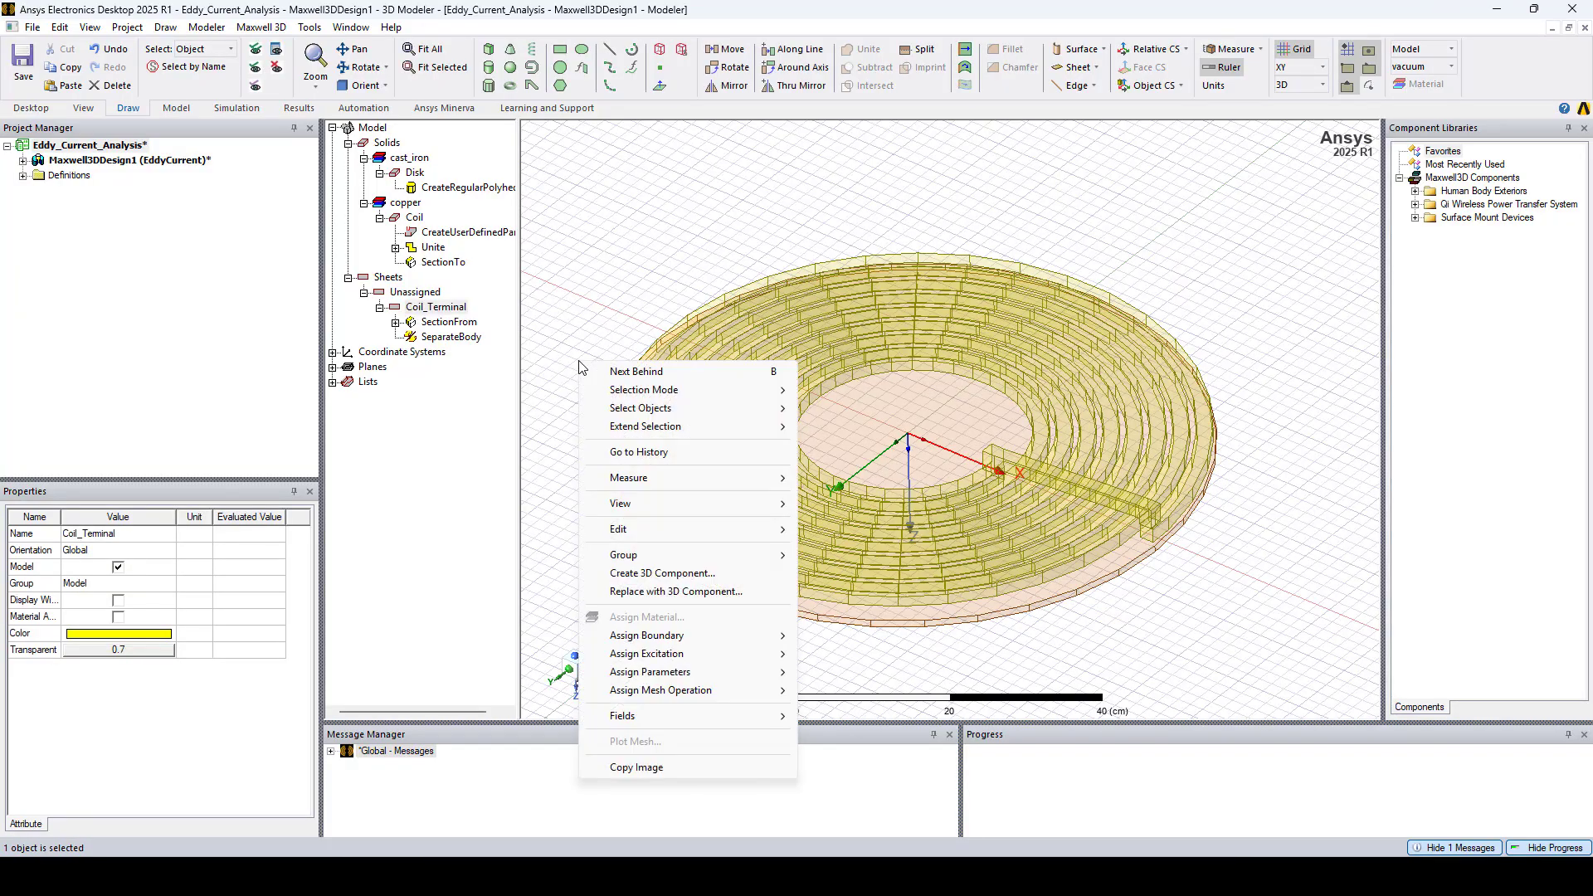
mouse_move(643, 654)
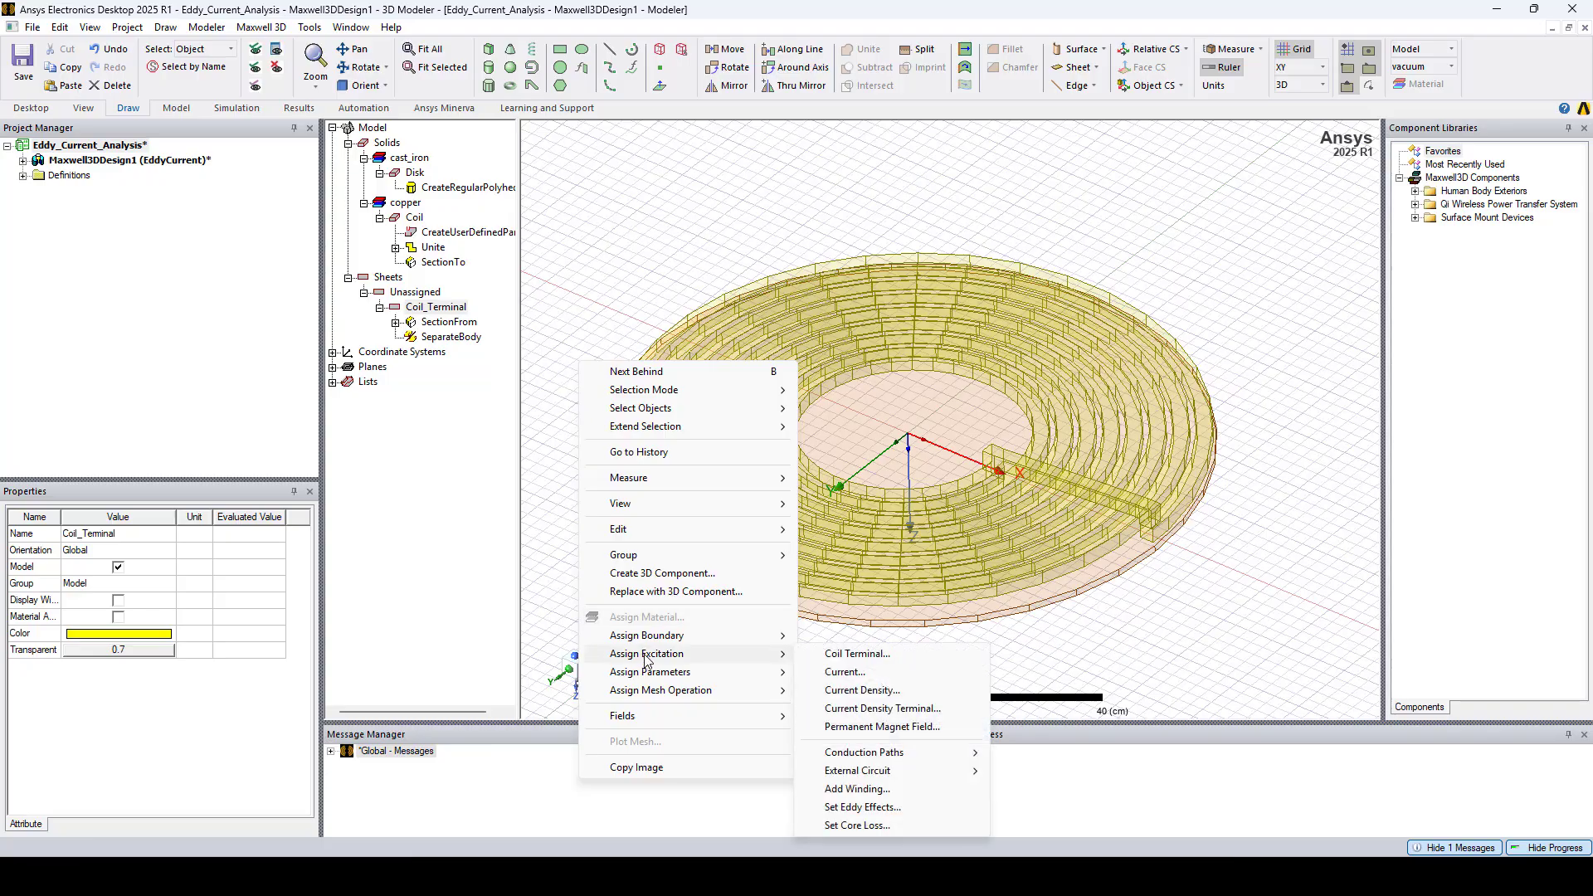
click(849, 674)
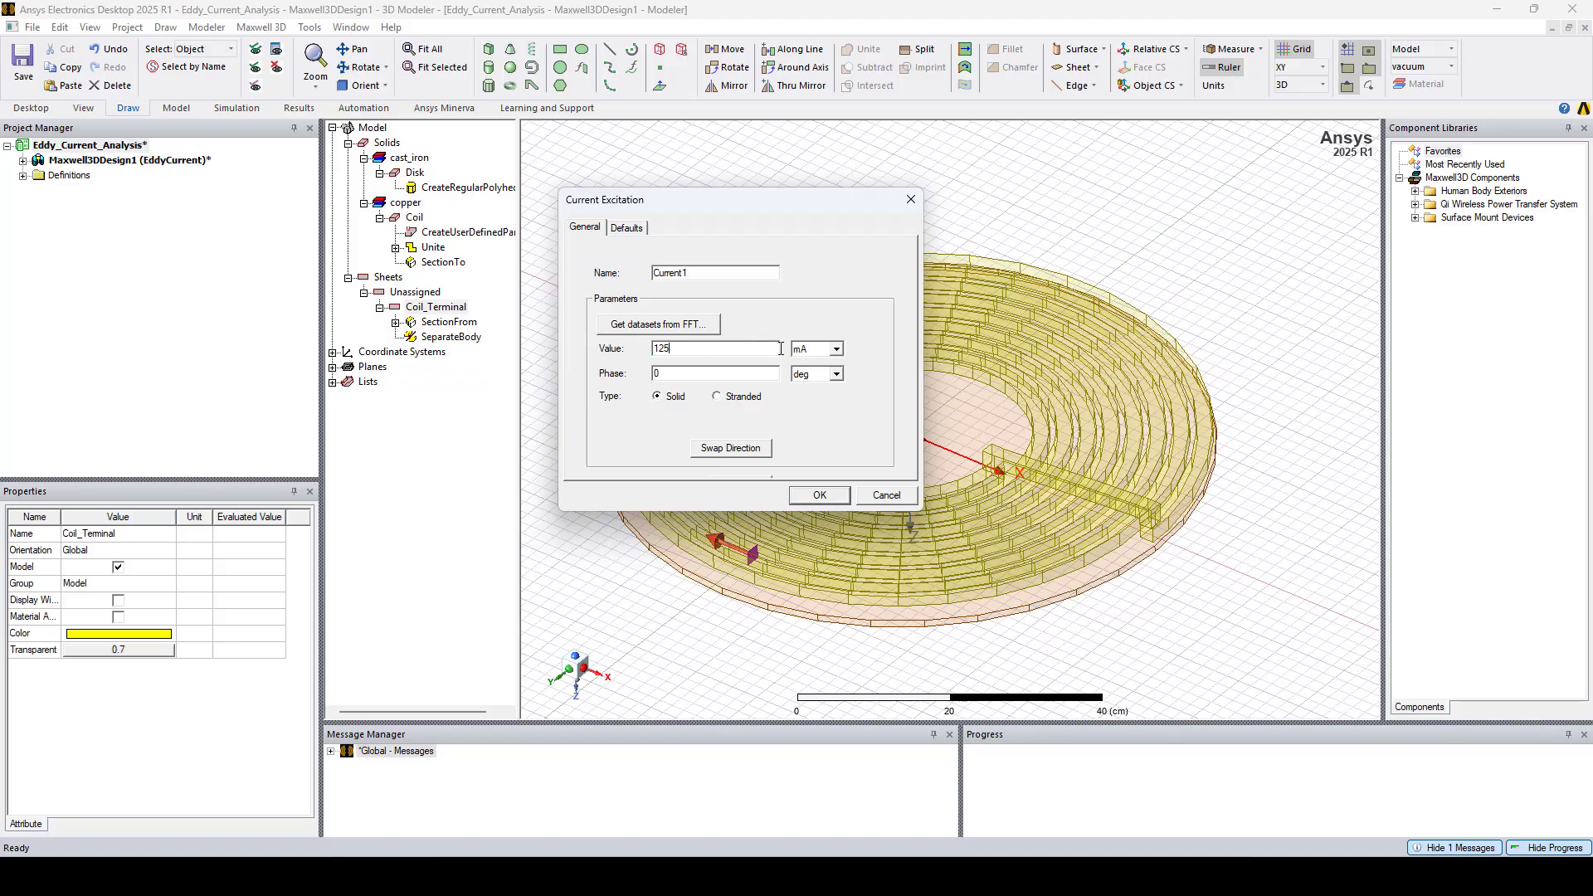
click(837, 349)
click(807, 418)
click(819, 495)
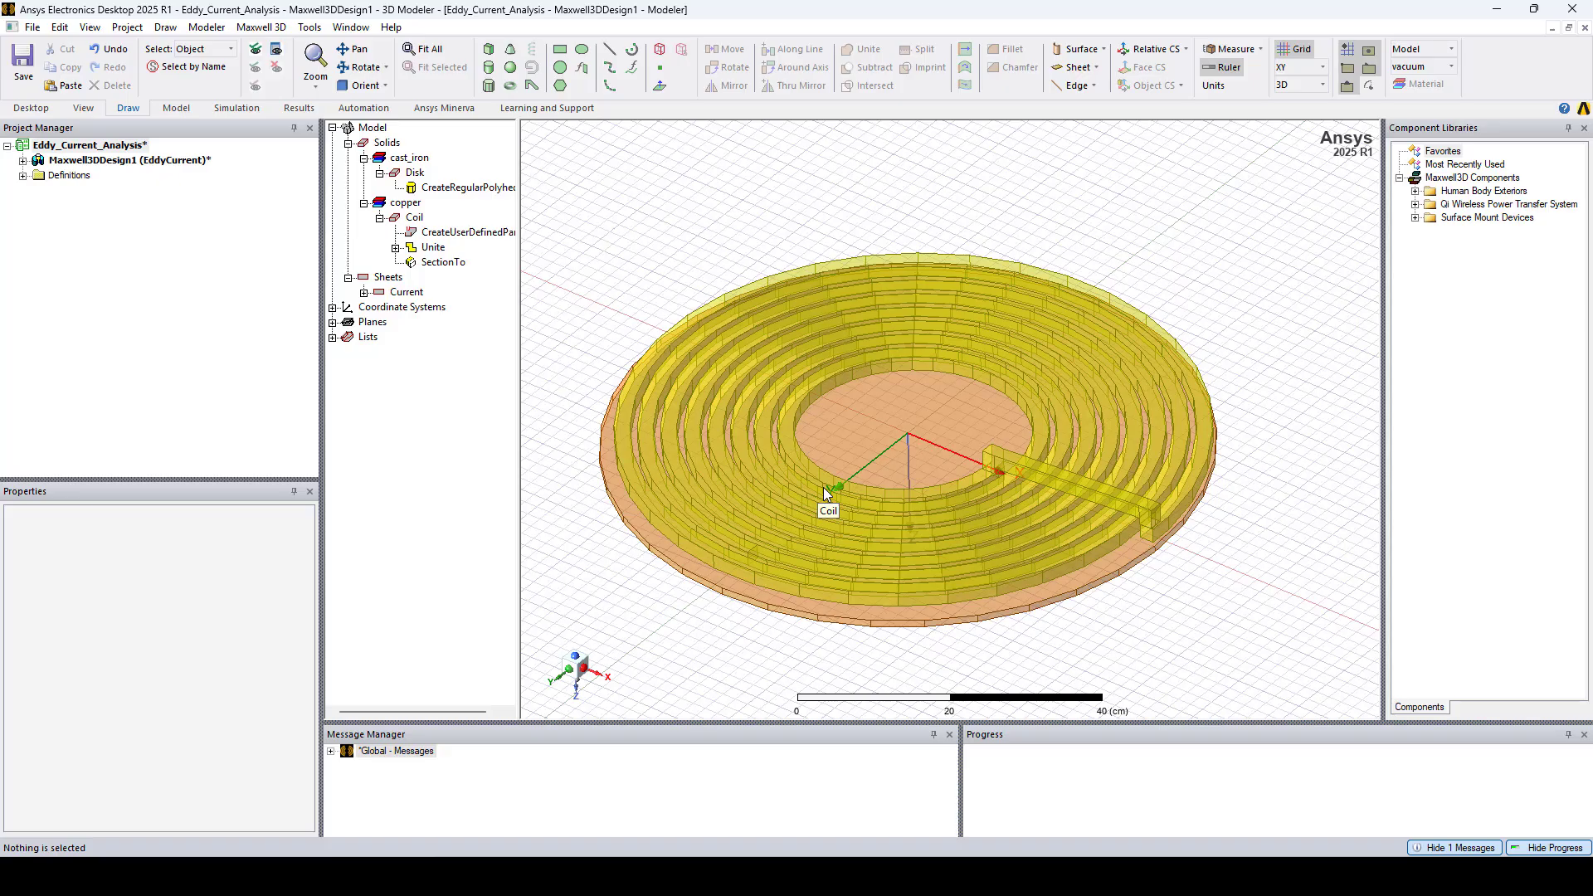
Create a separate sheet object from the disk's top face.
key(f)
click(722, 579)
scroll(684, 573, up, 4)
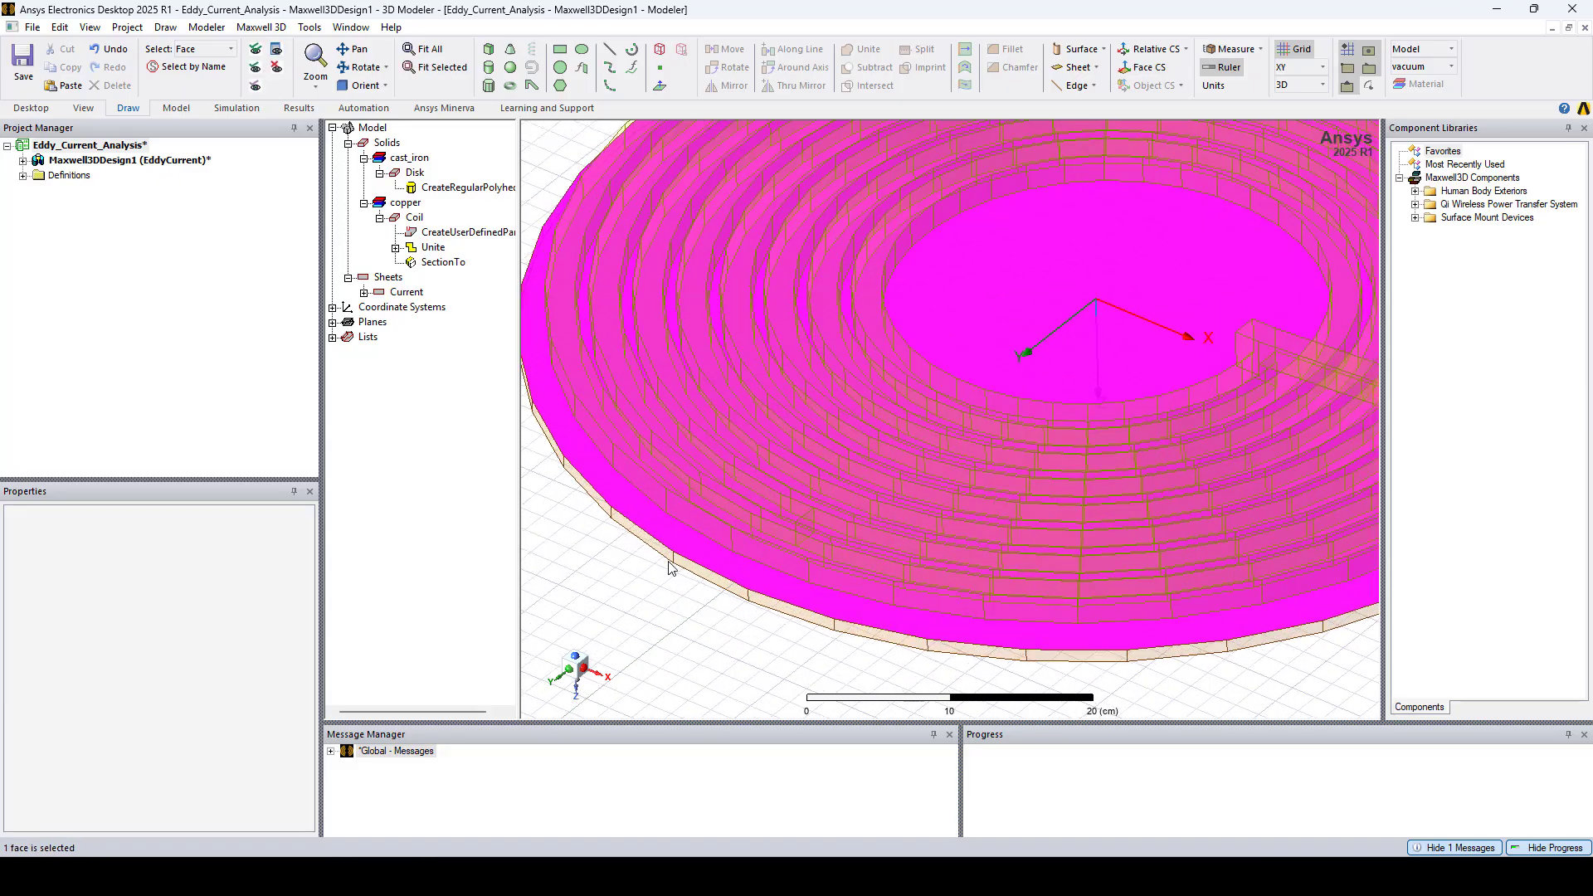
scroll(670, 567, up, 4)
right_click(684, 512)
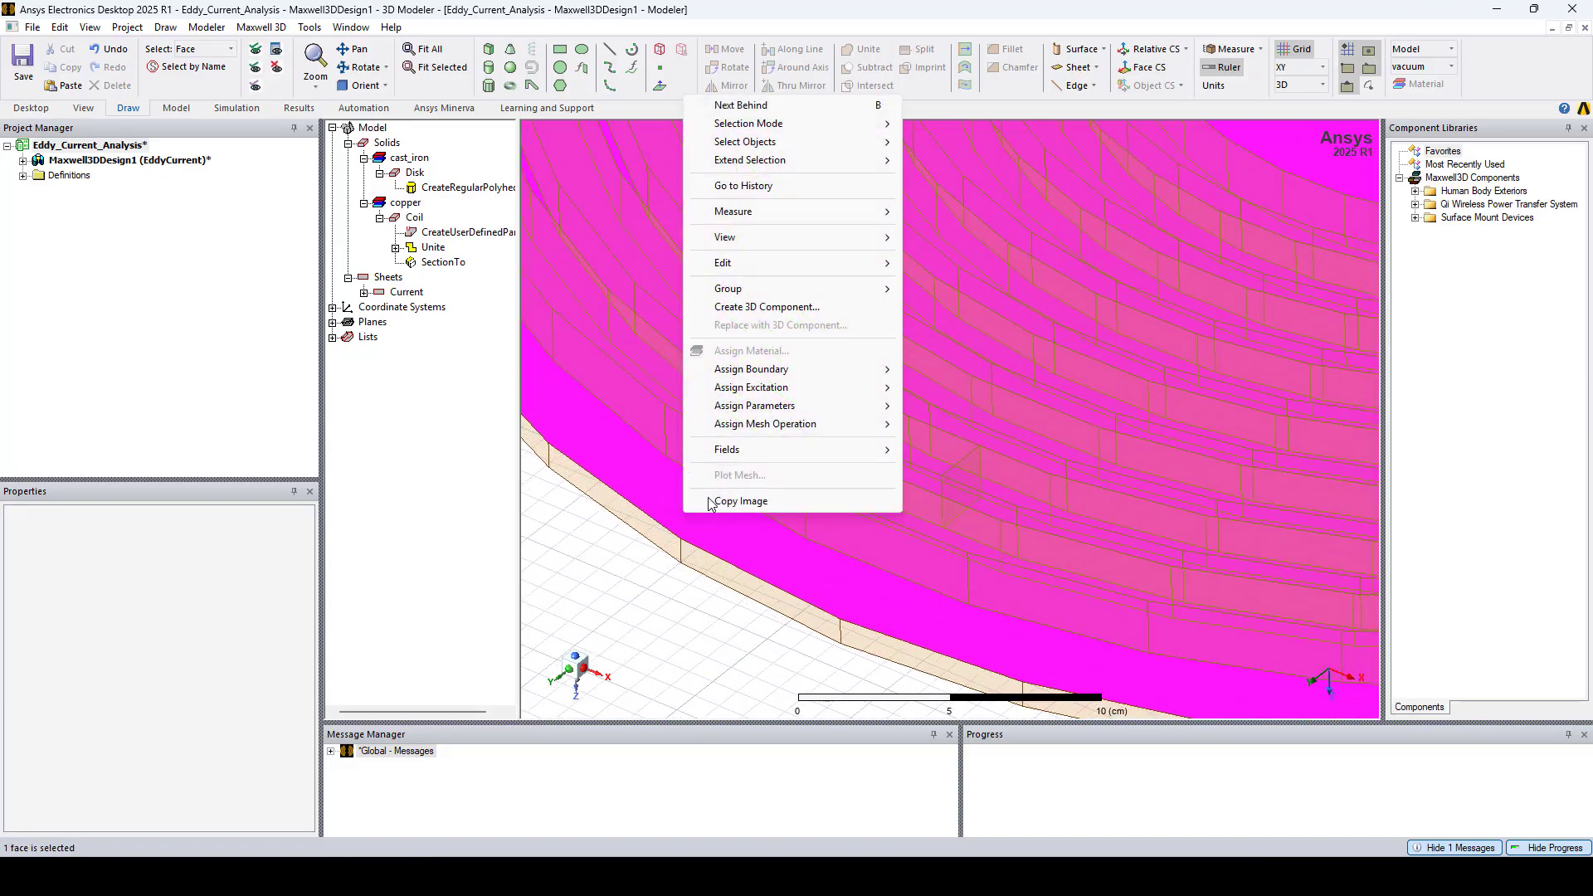
mouse_move(790, 267)
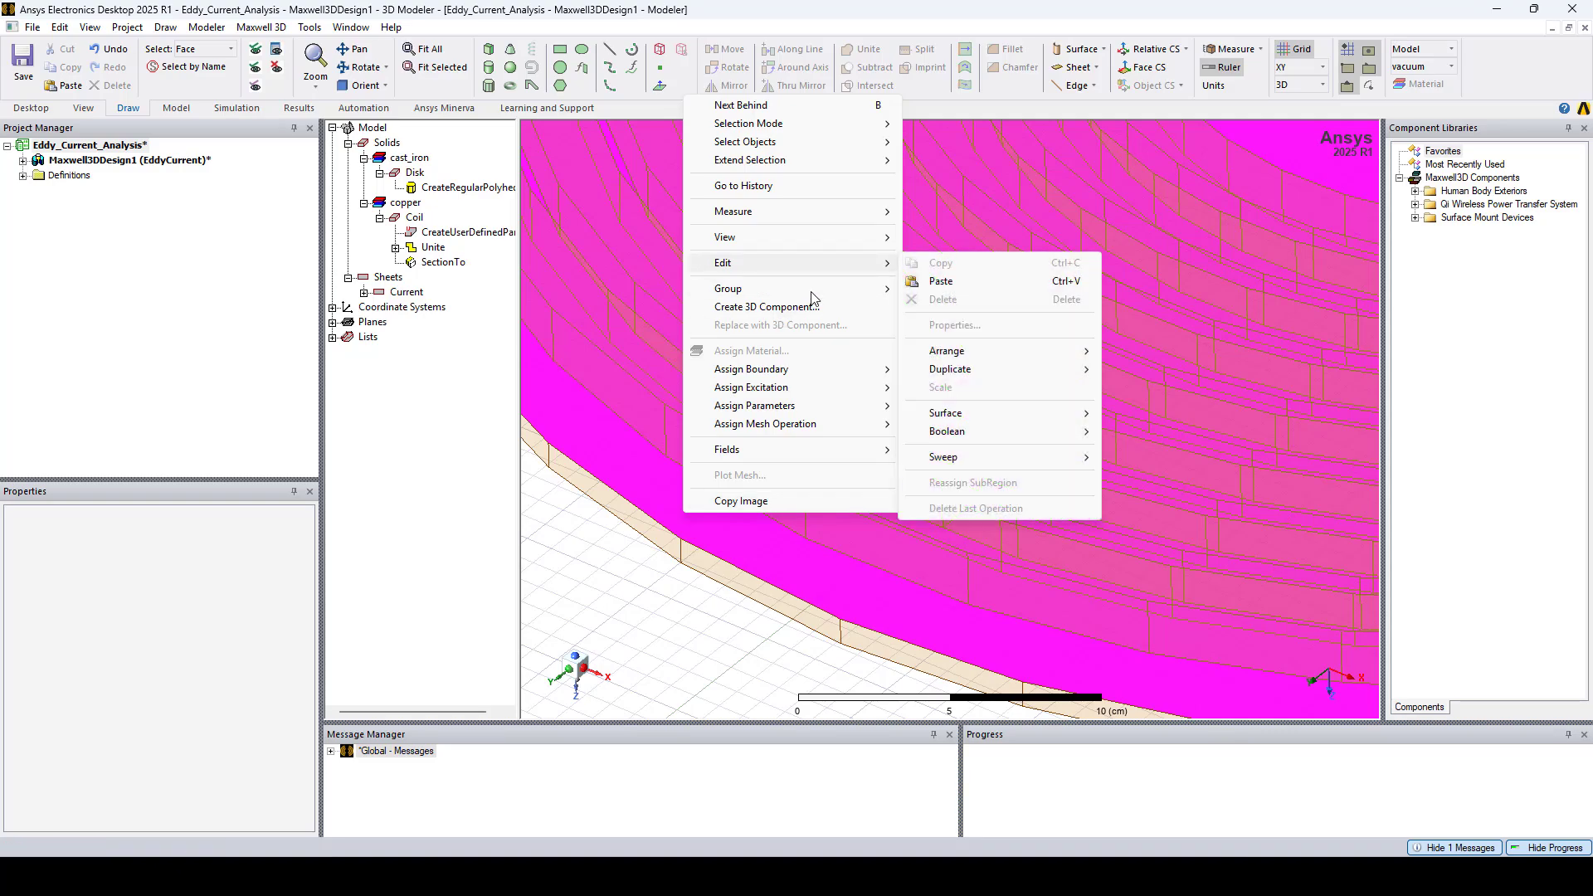
mouse_move(959, 413)
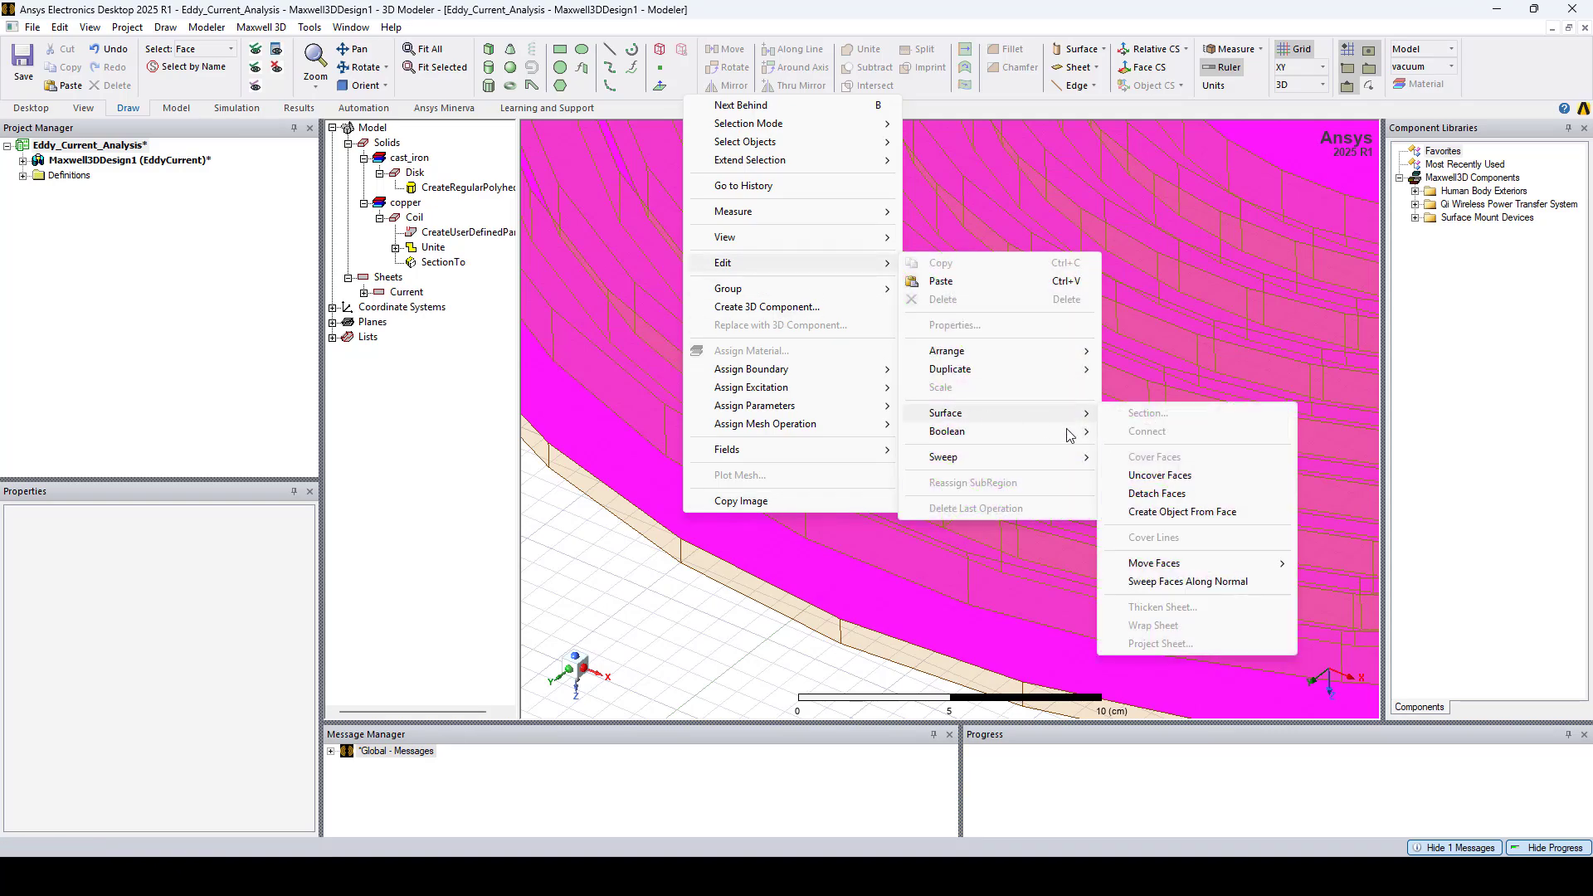
click(1154, 513)
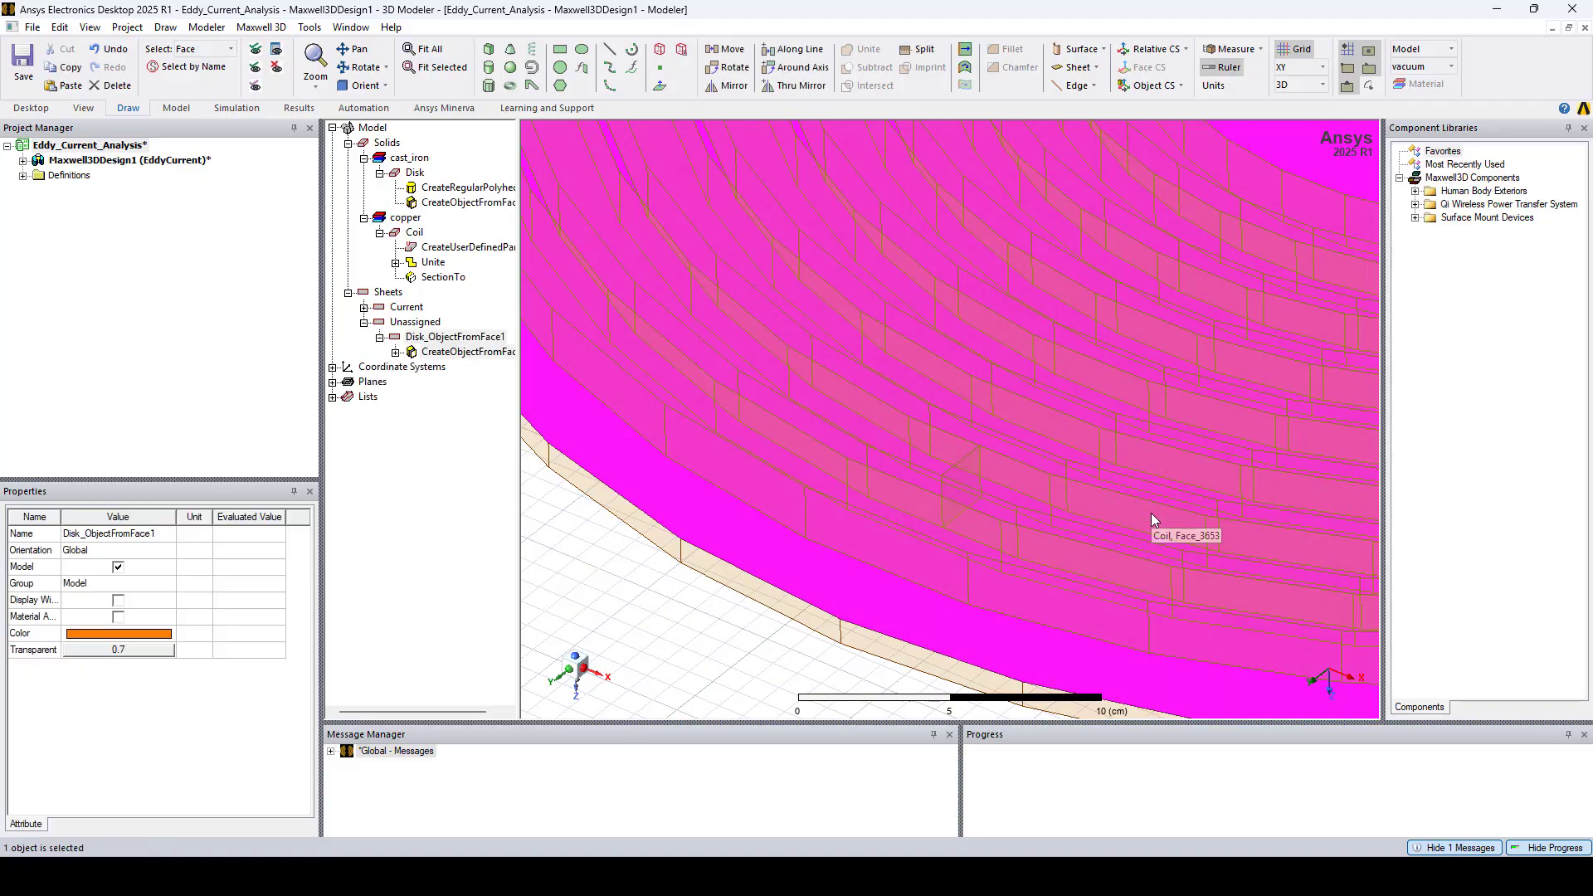
Move the new face sheet up by the vector 0, 0, 0.125 cm.
right_click(704, 530)
mouse_move(817, 274)
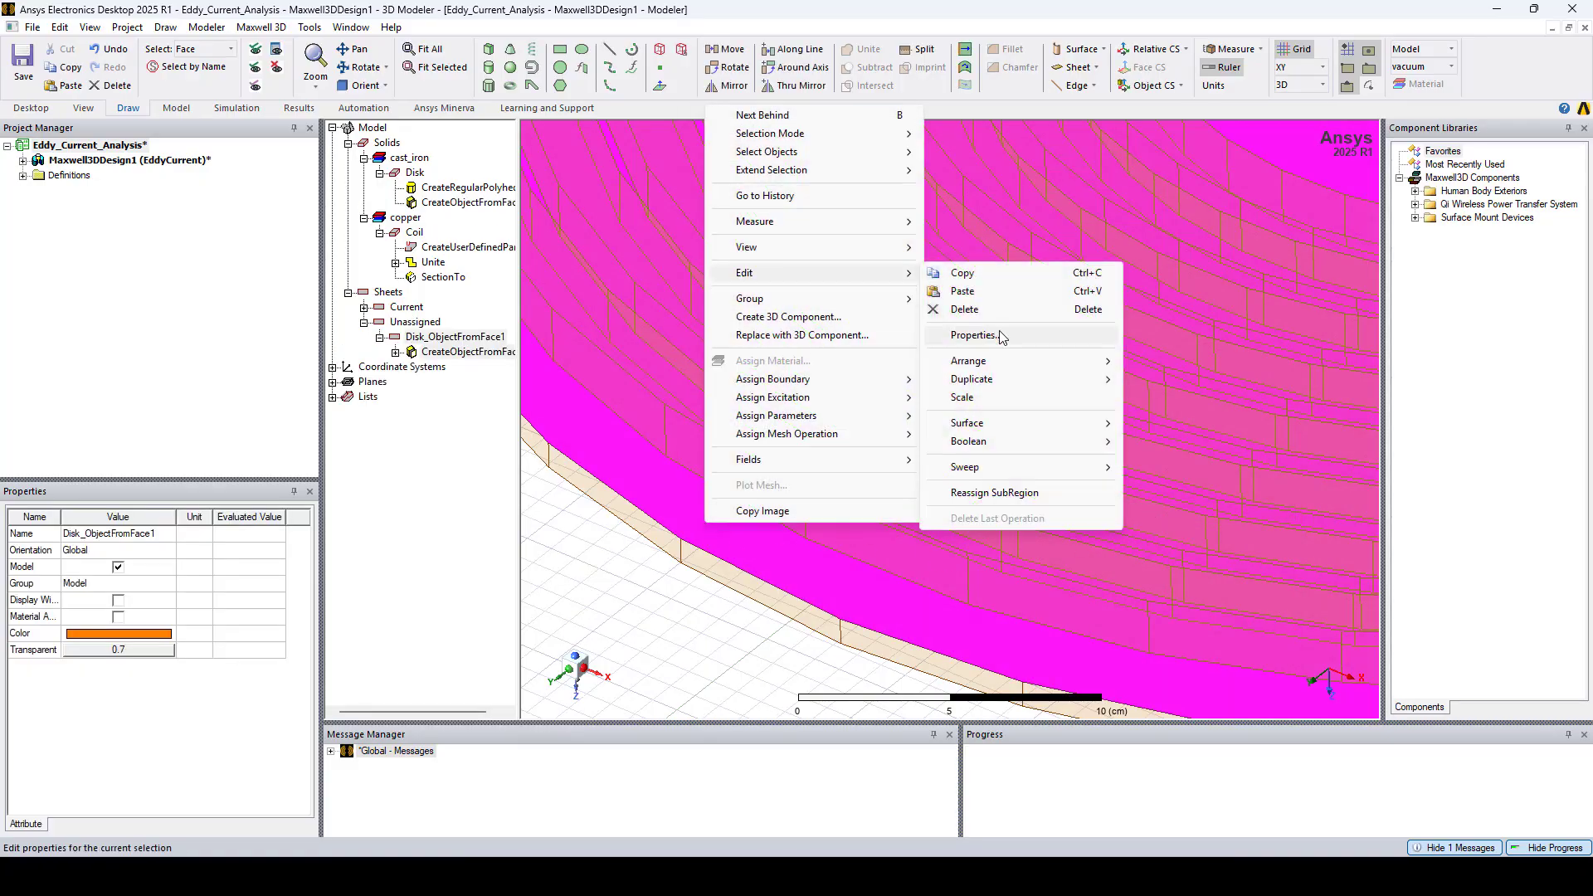
mouse_move(1011, 370)
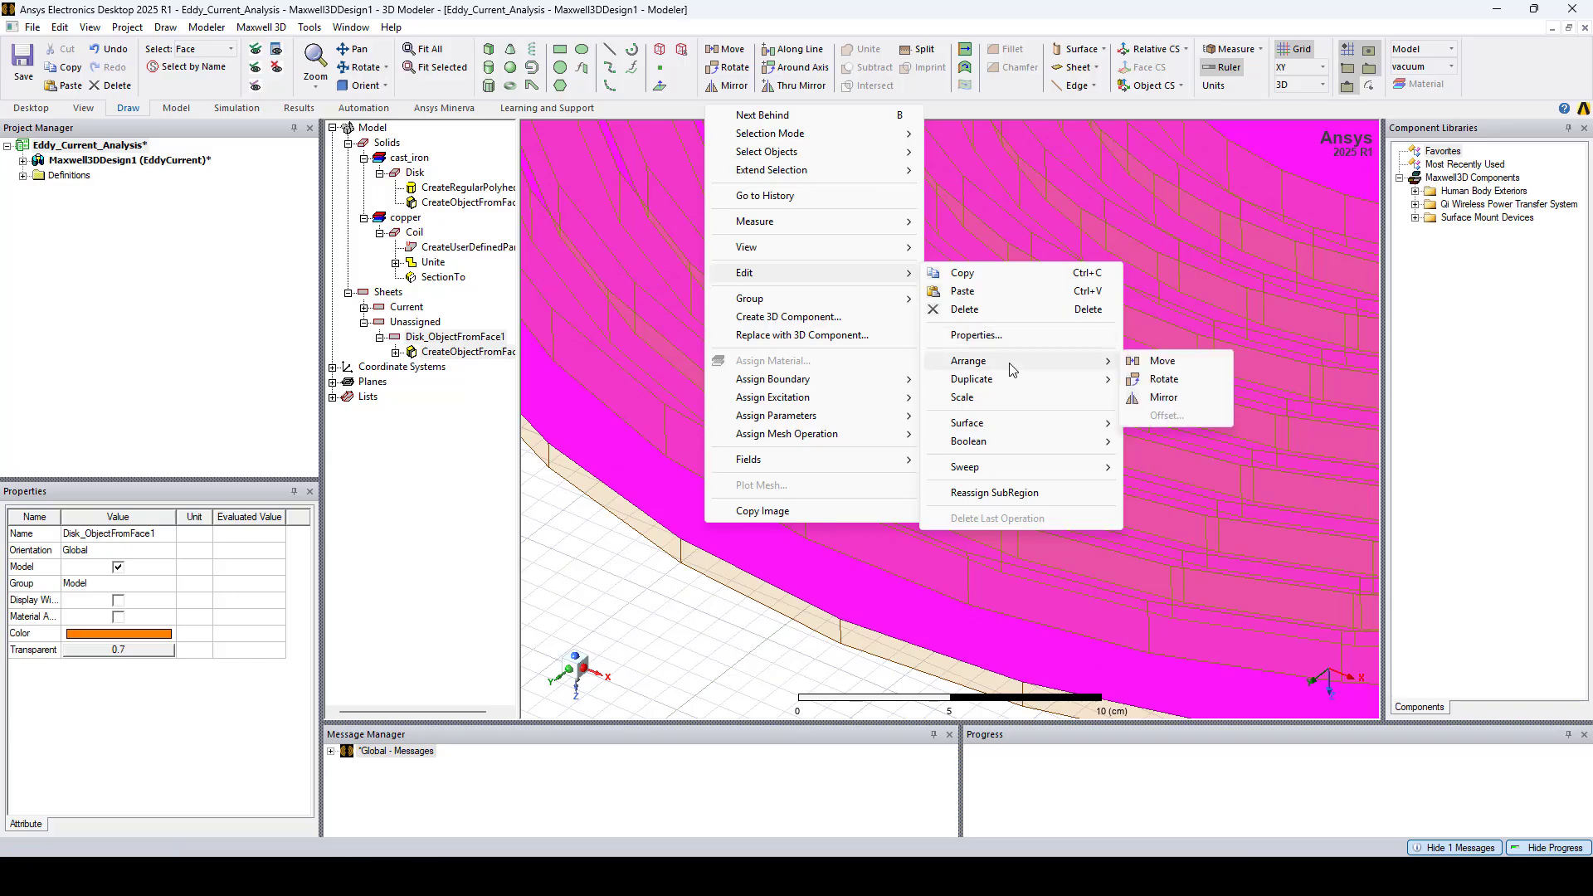
click(1155, 366)
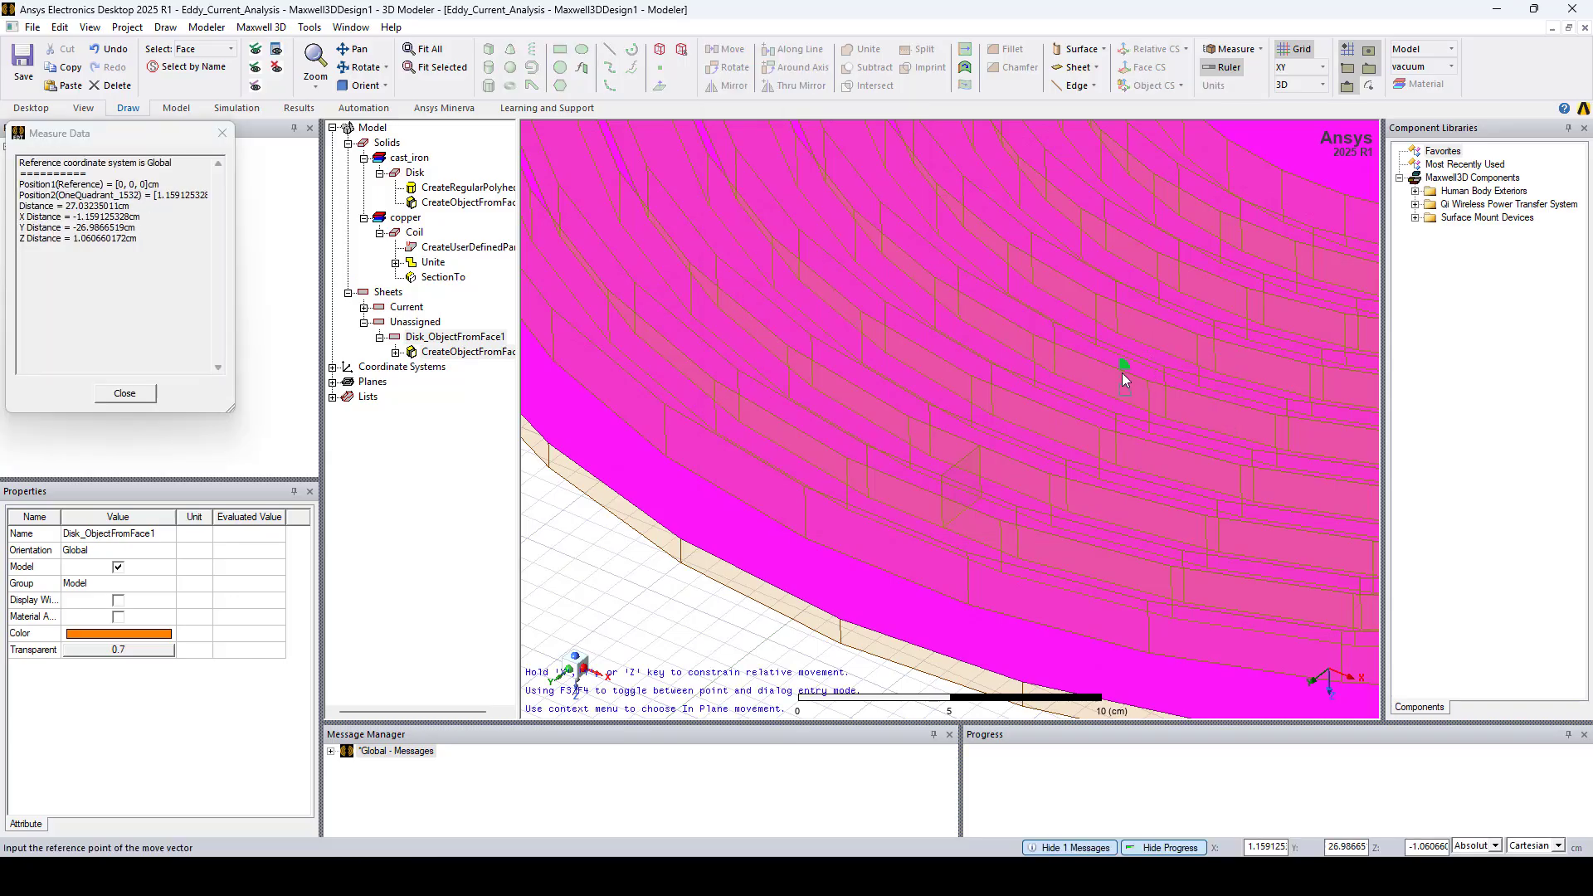
click(840, 619)
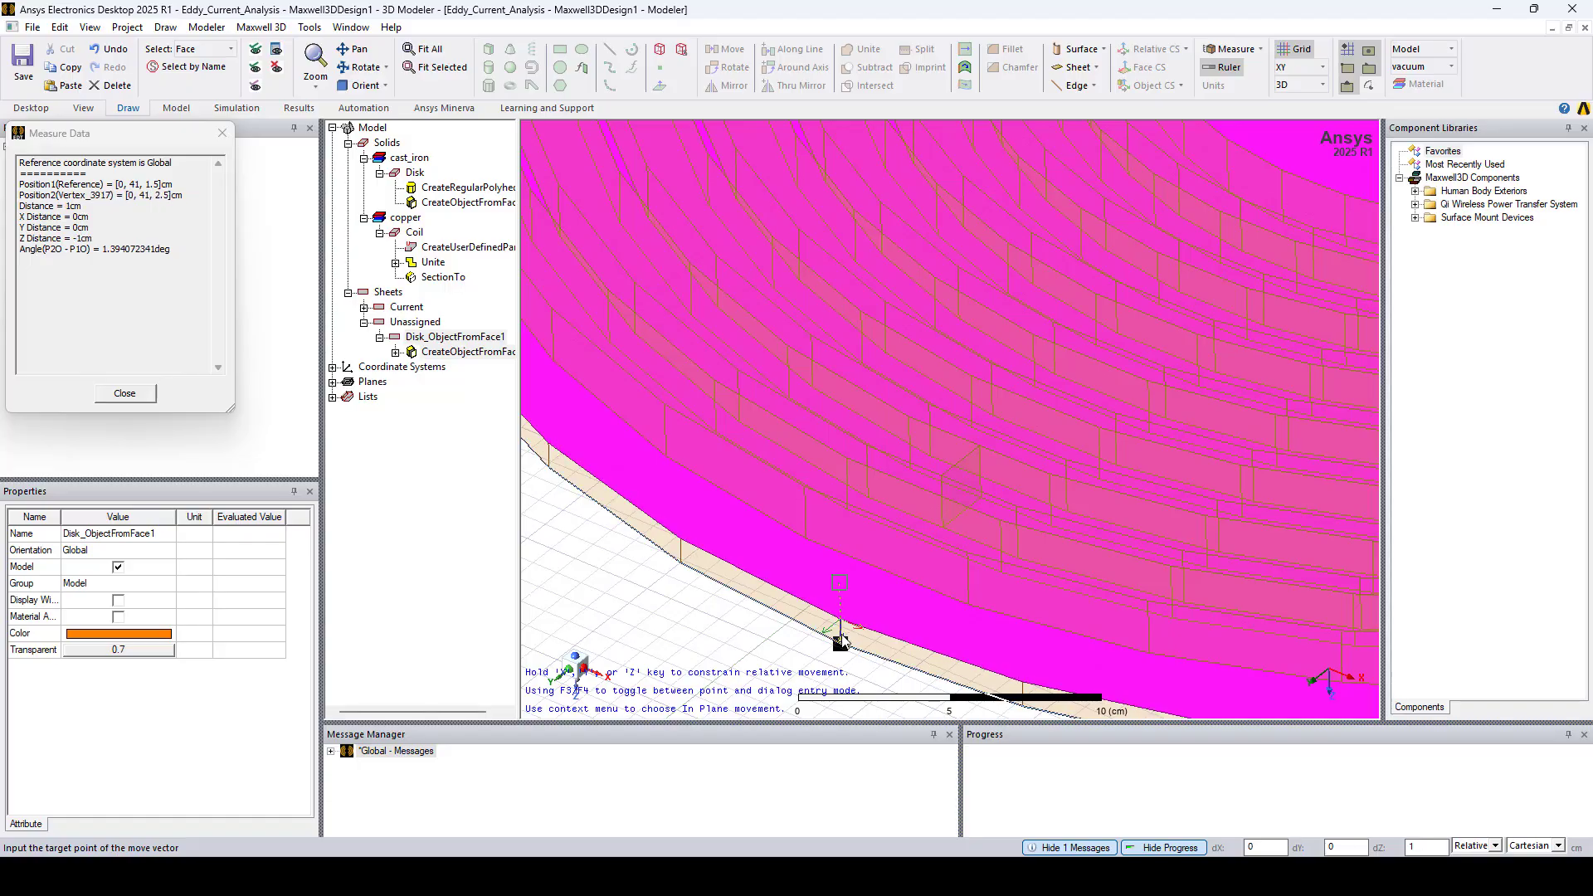
click(840, 630)
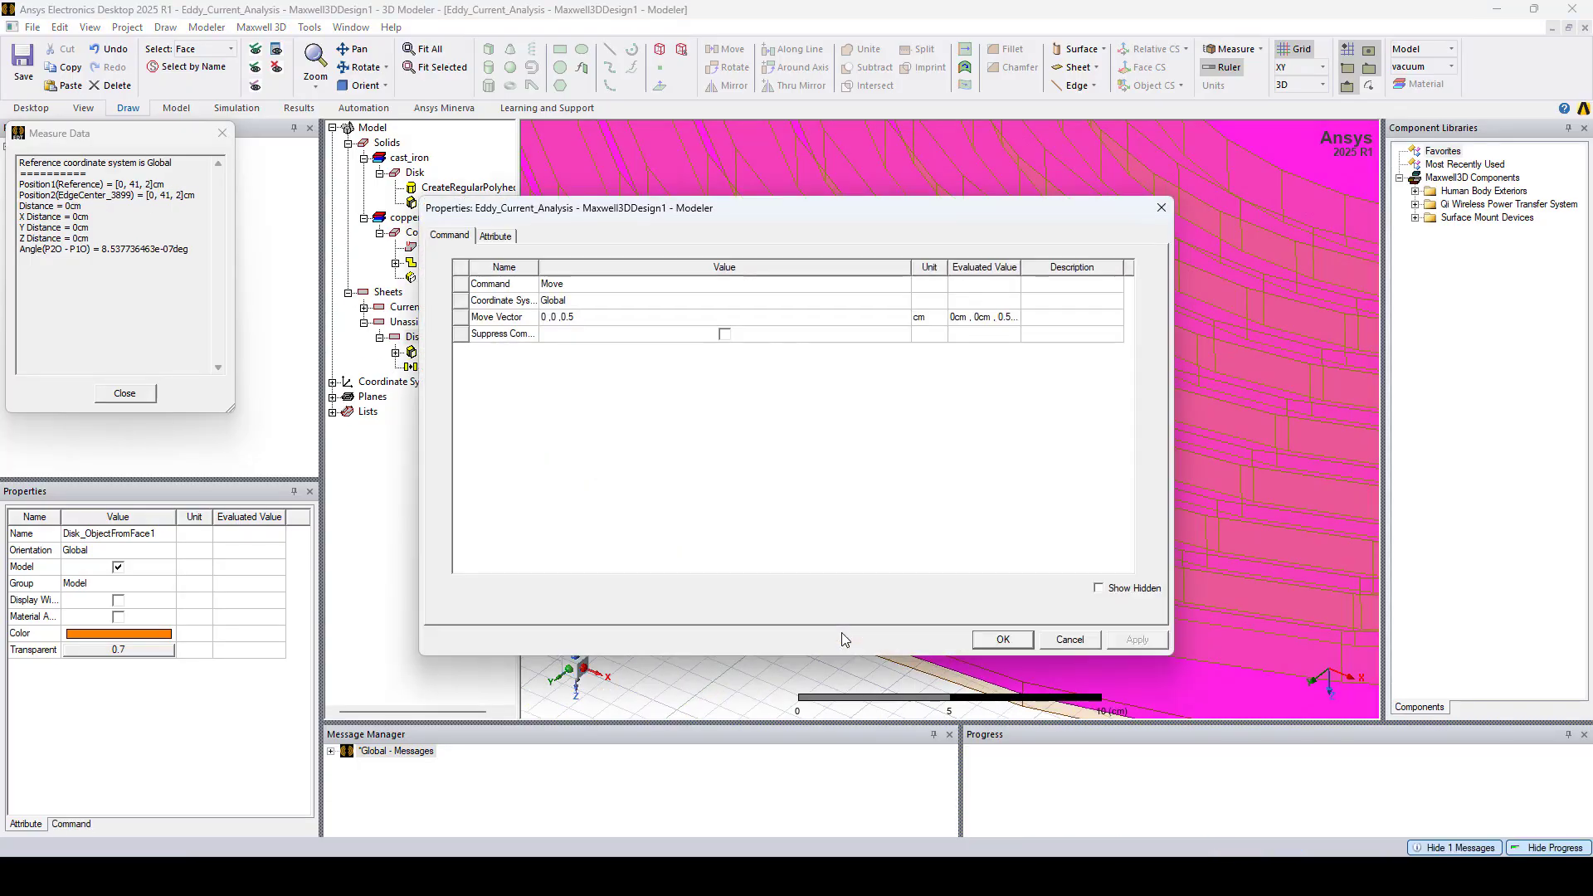
click(585, 319)
click(587, 319)
key(BackSpace)
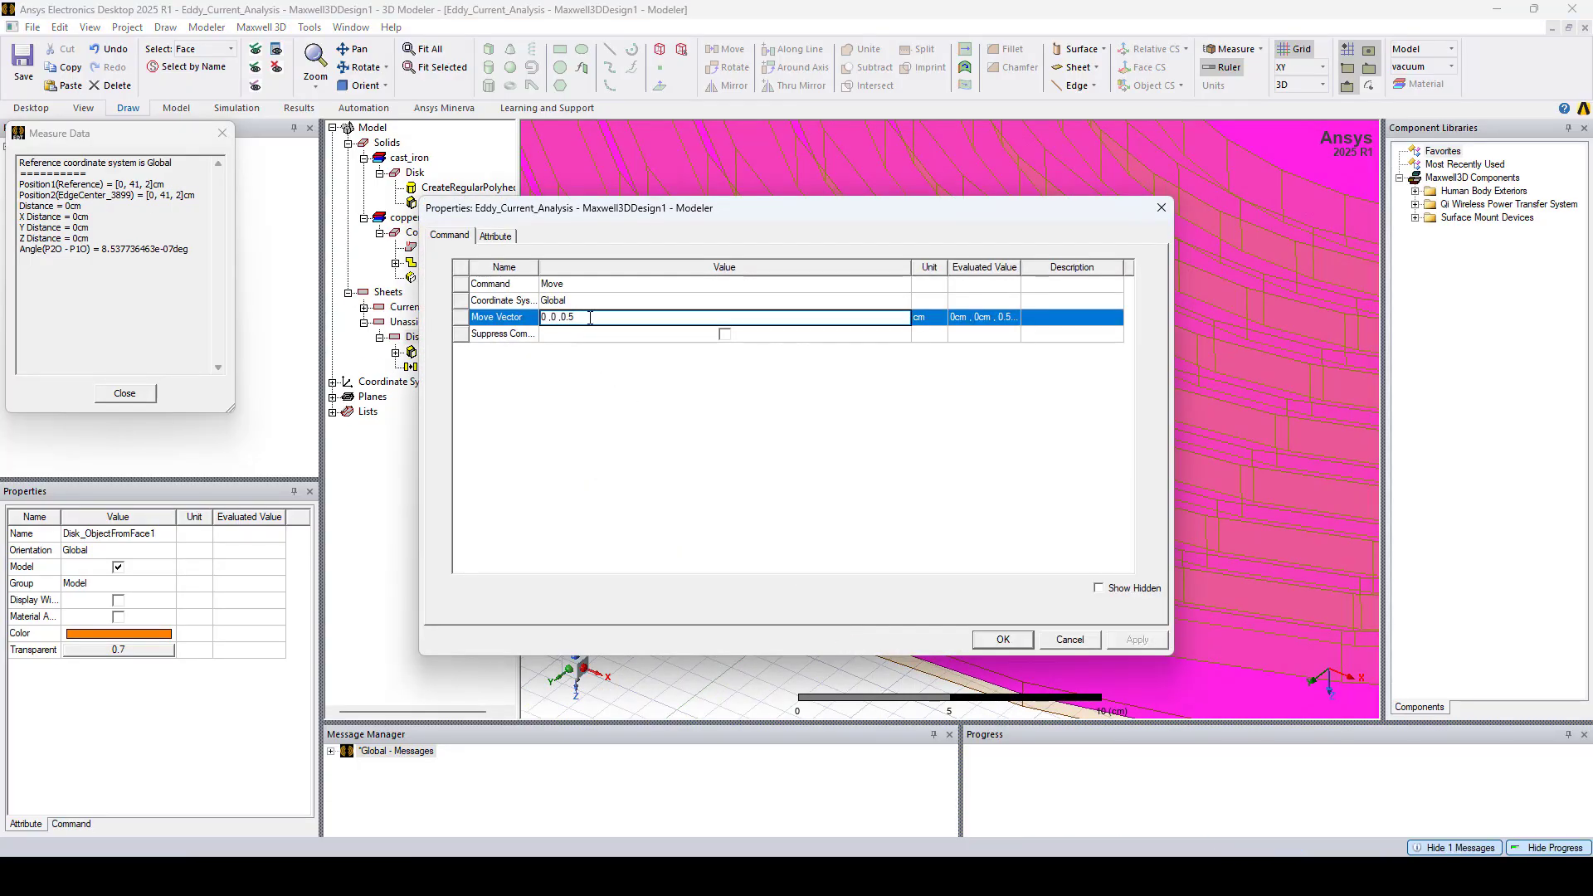
text(125)
key(Return)
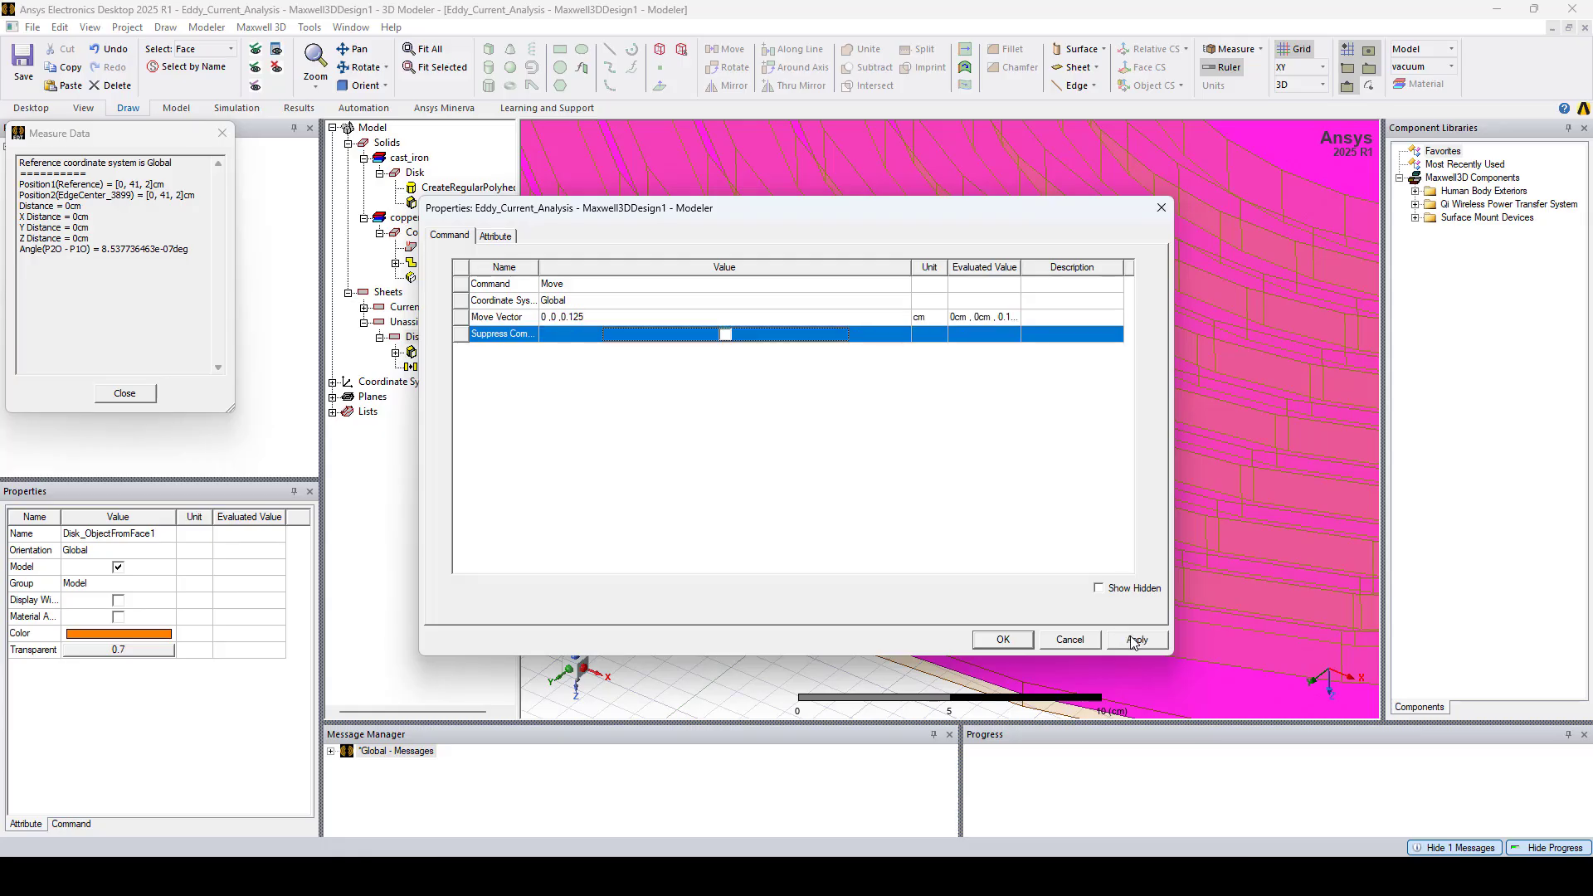
click(1027, 639)
scroll(854, 587, up, 6)
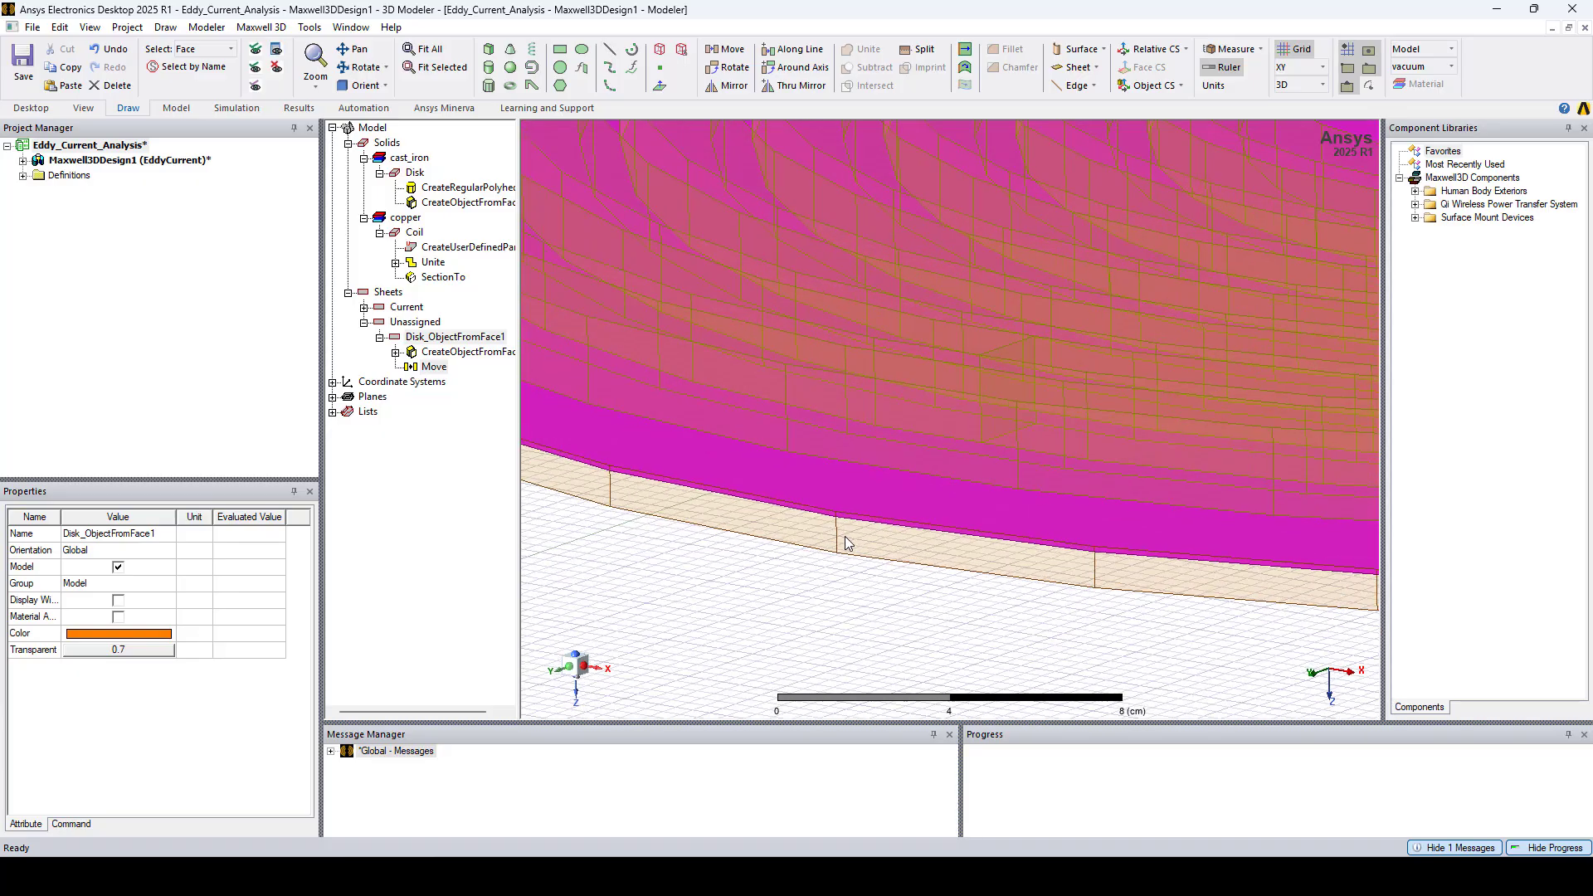
Duplicate the disk-face sheet along a vertical line with a total of 2 copies.
scroll(844, 523, up, 1)
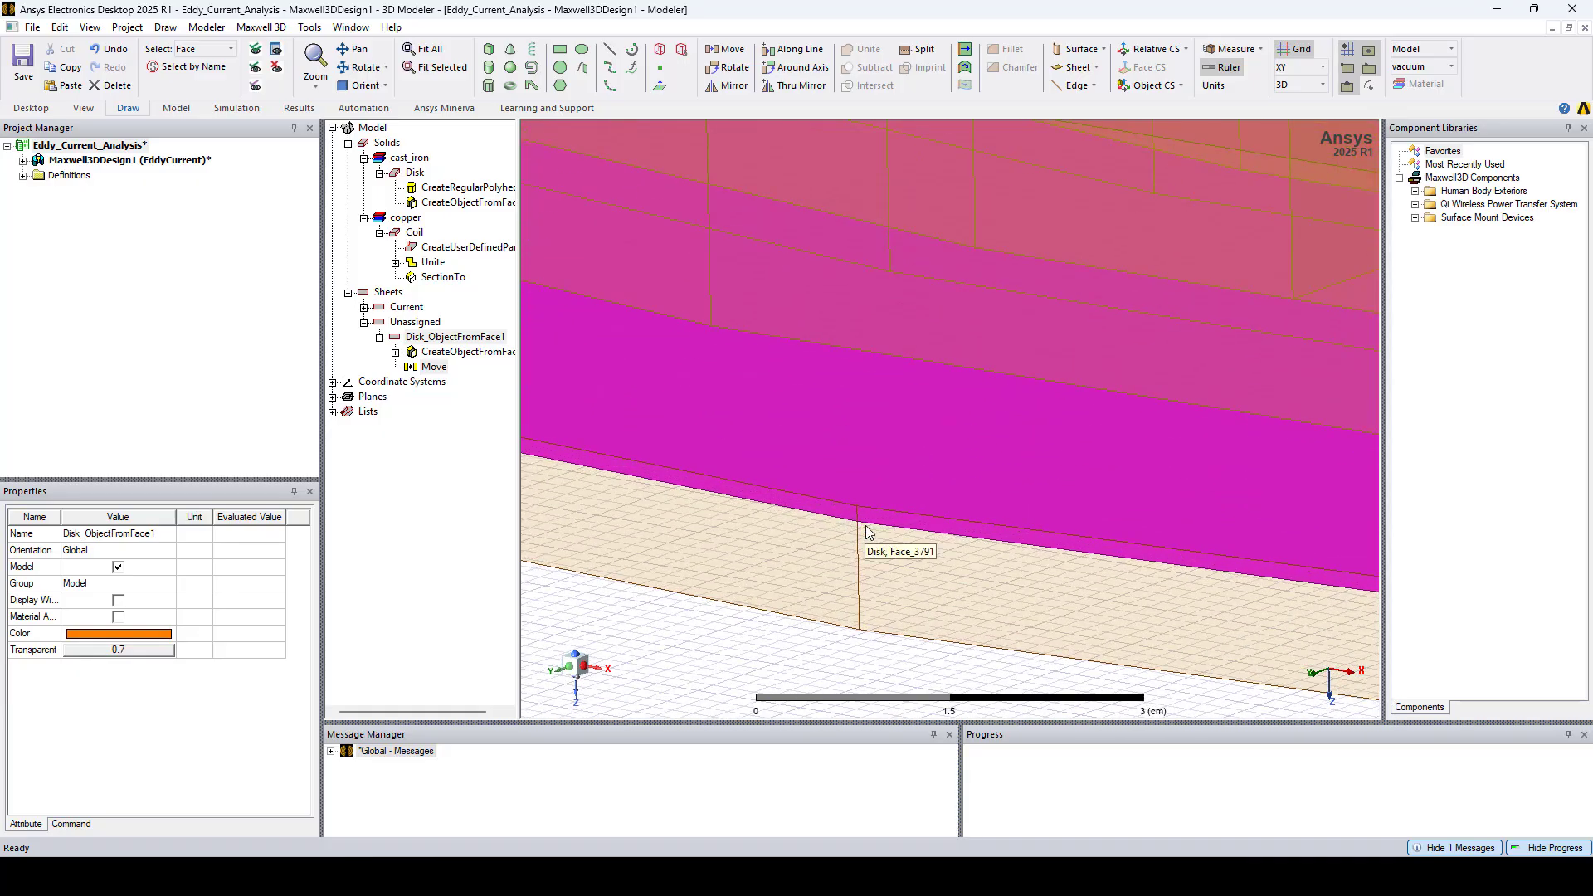
right_click(865, 526)
mouse_move(963, 276)
mouse_move(1145, 382)
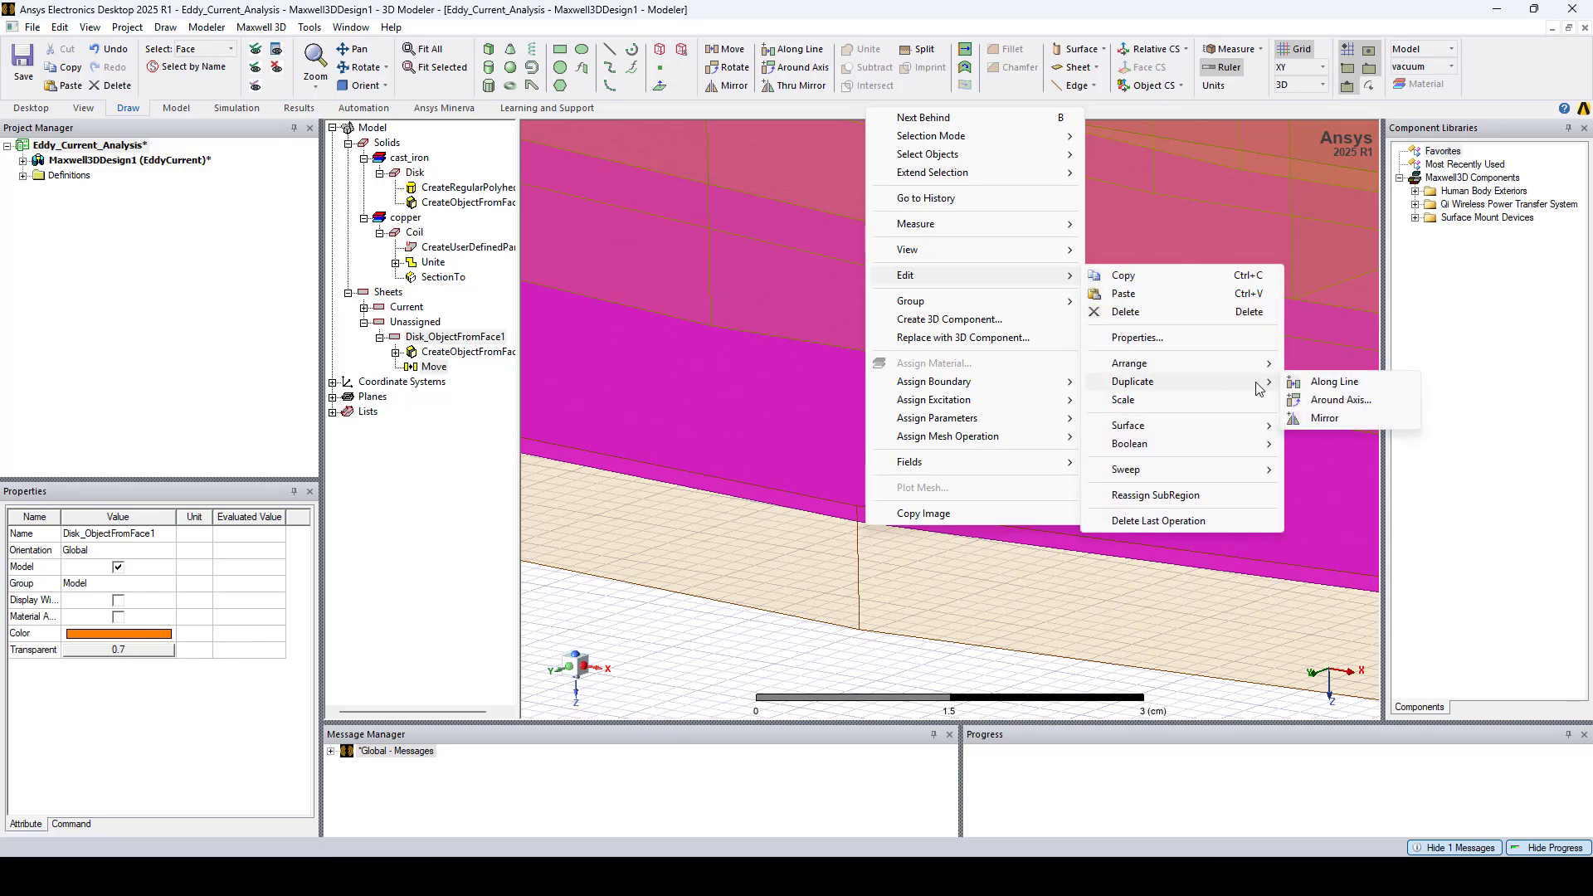
click(1381, 381)
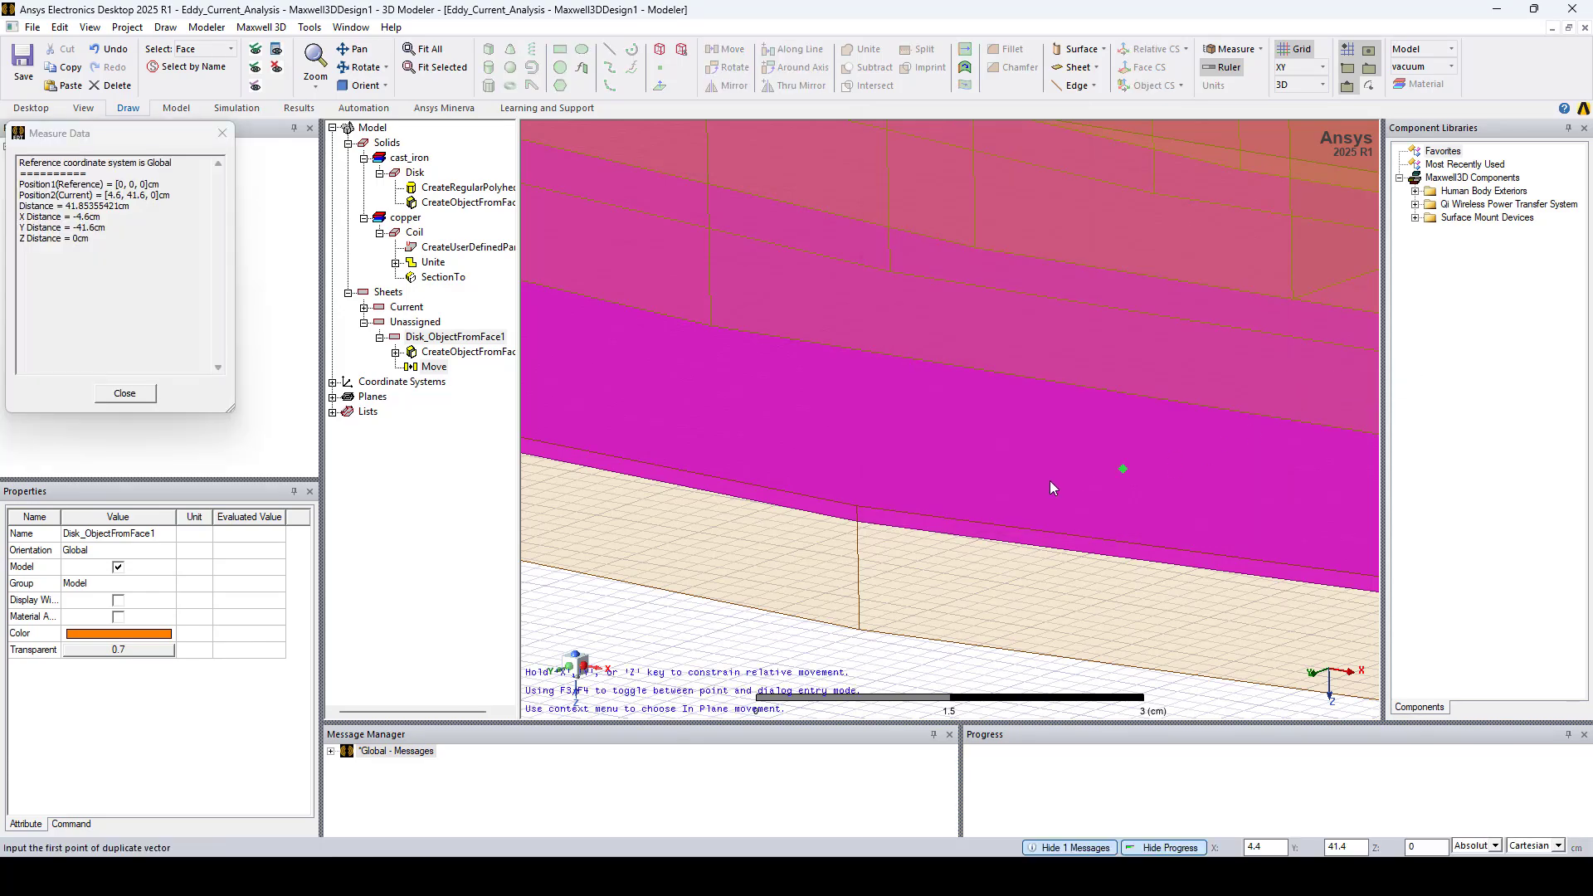
click(856, 524)
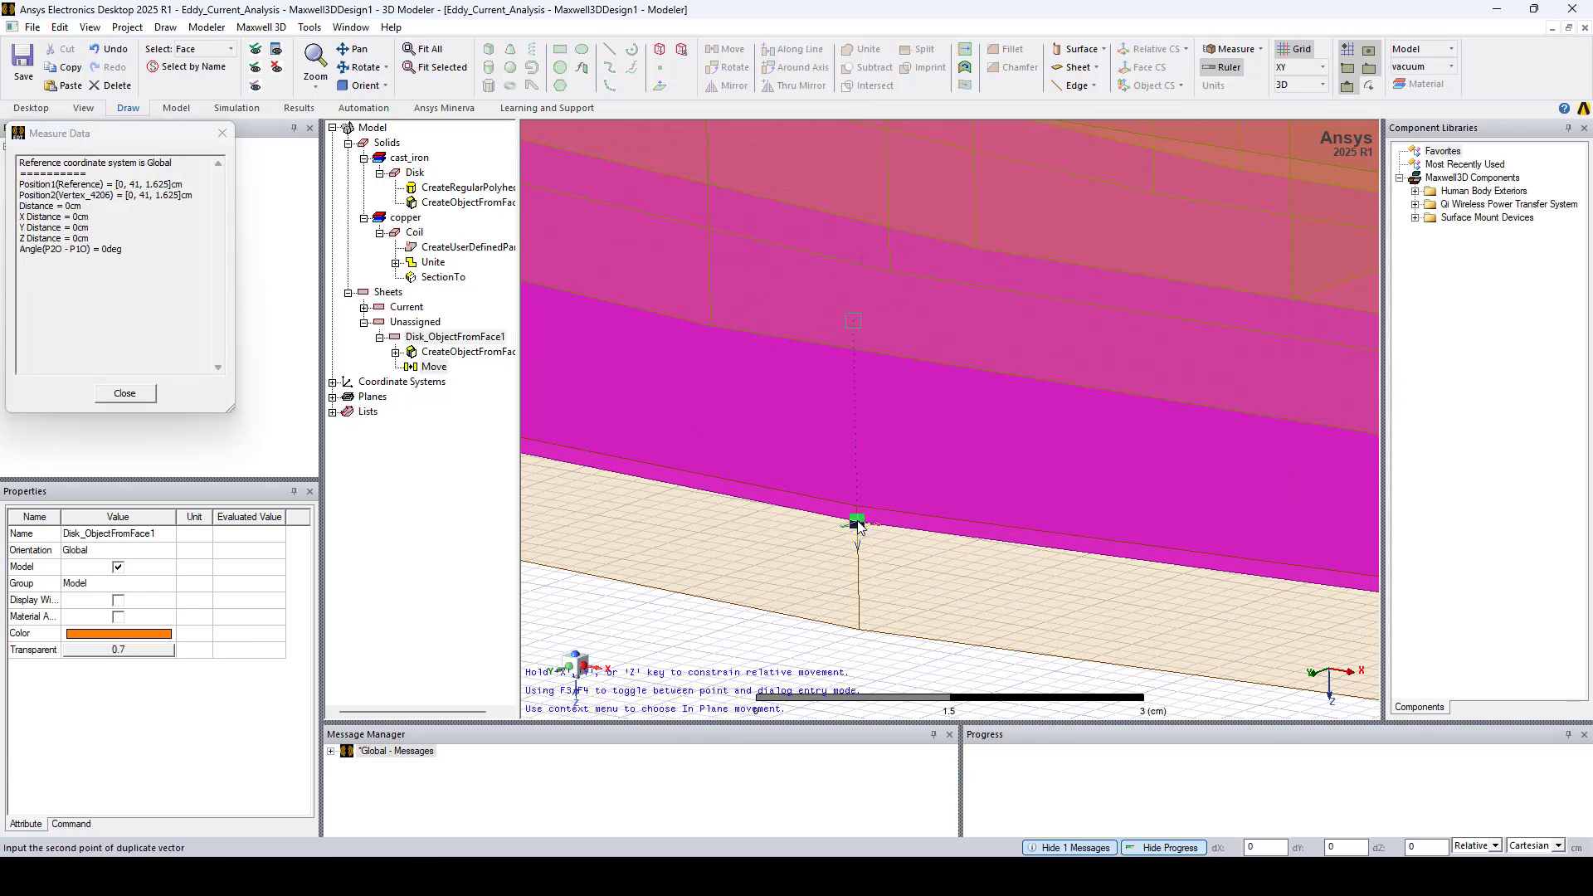
click(858, 569)
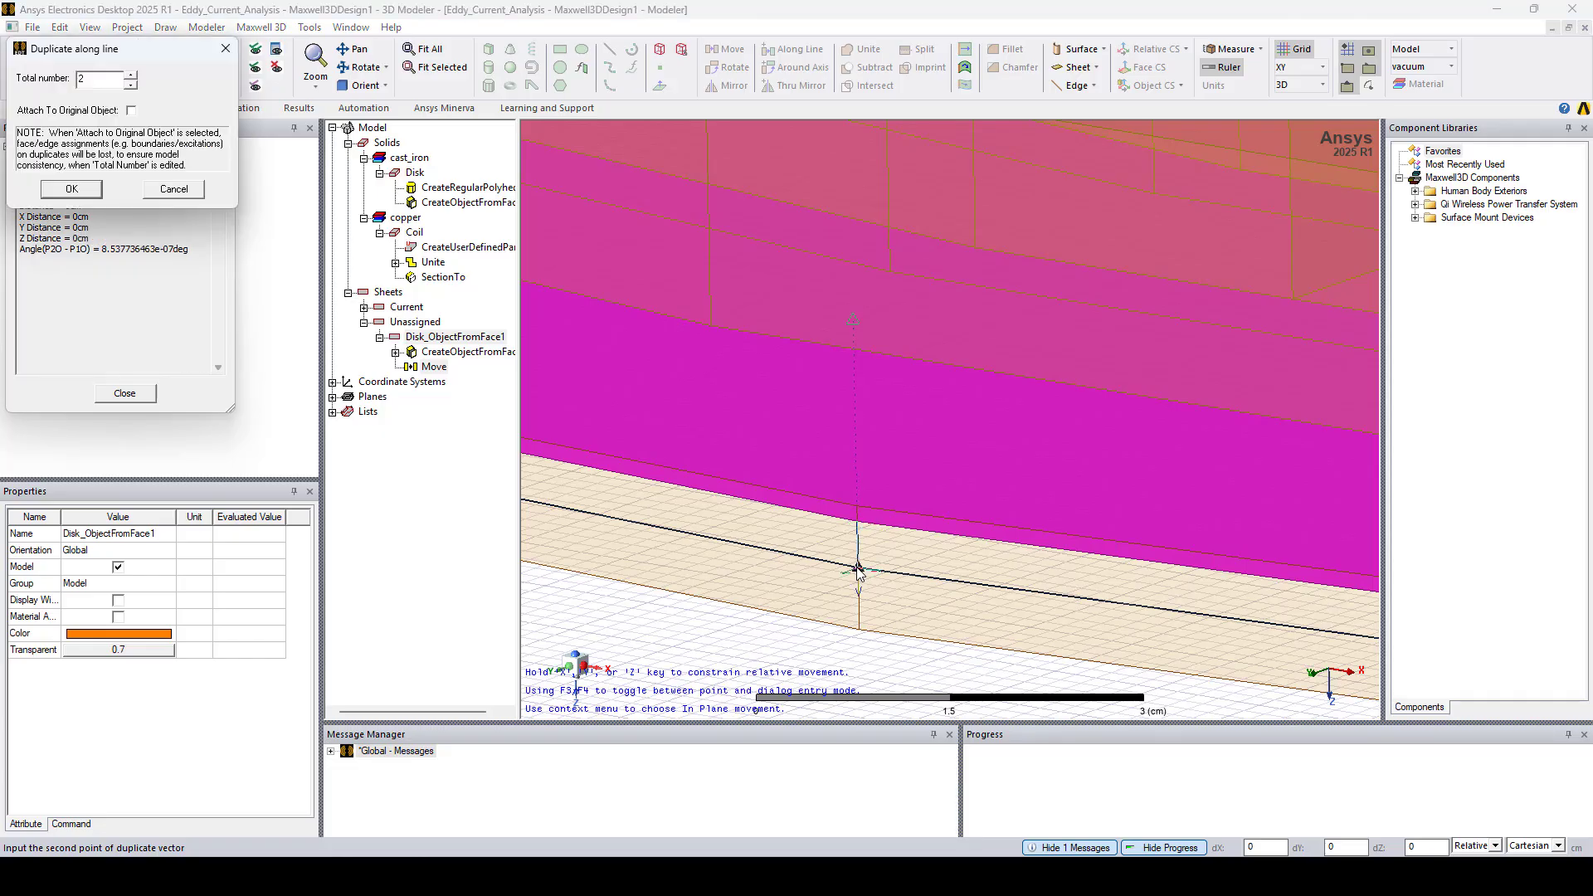
click(74, 193)
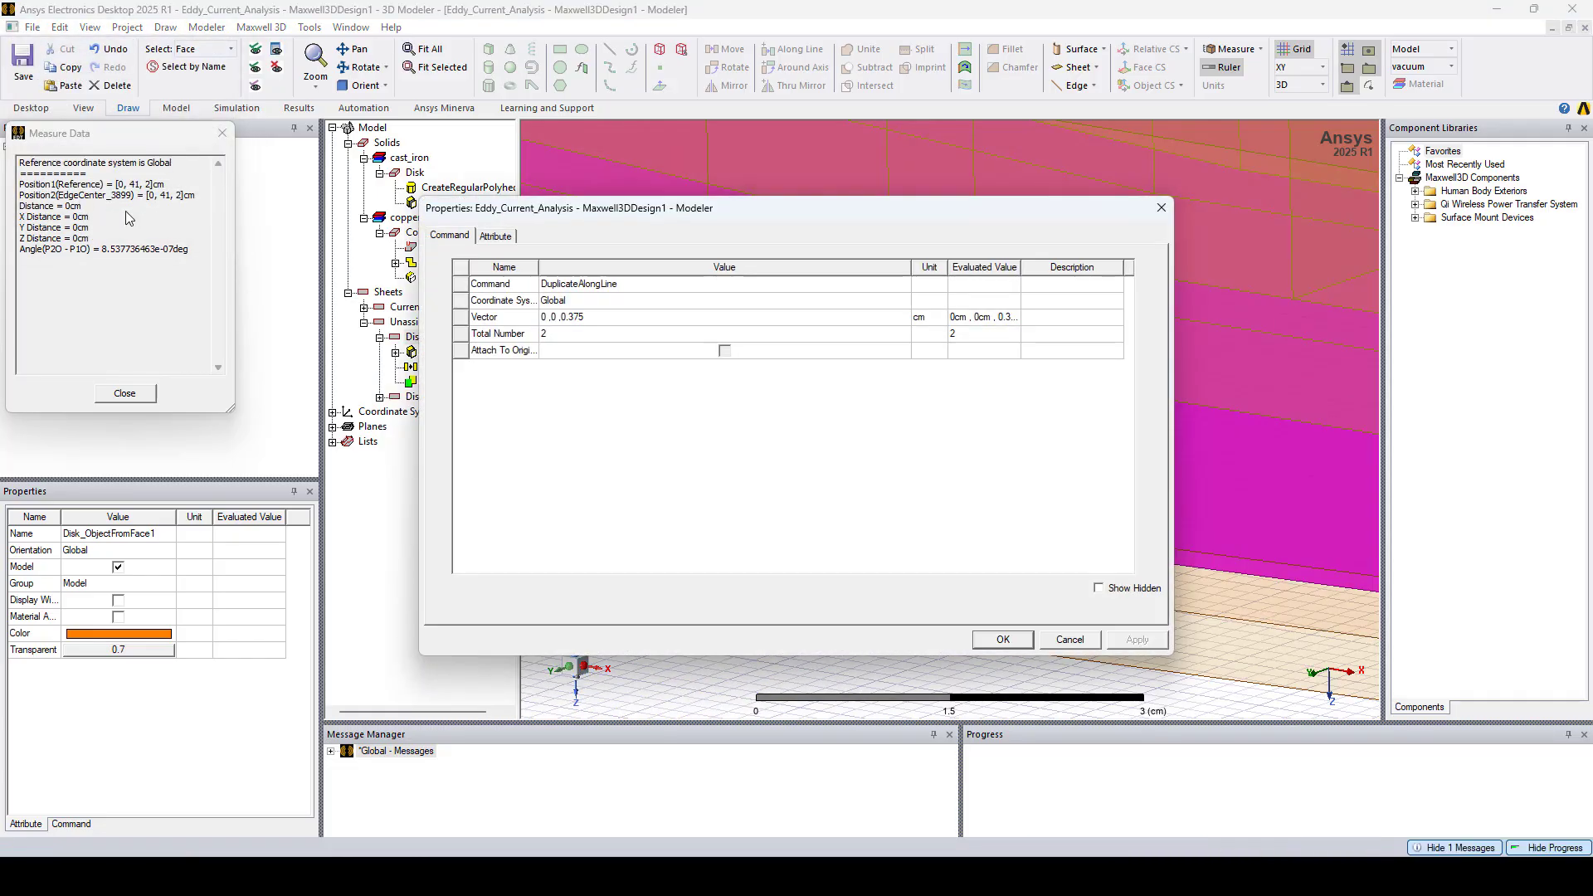
Set the duplicate vector to 0, 0, 0.125 cm, confirm, and fit the whole model in view.
click(580, 318)
drag(570, 318, 596, 316)
key(Return)
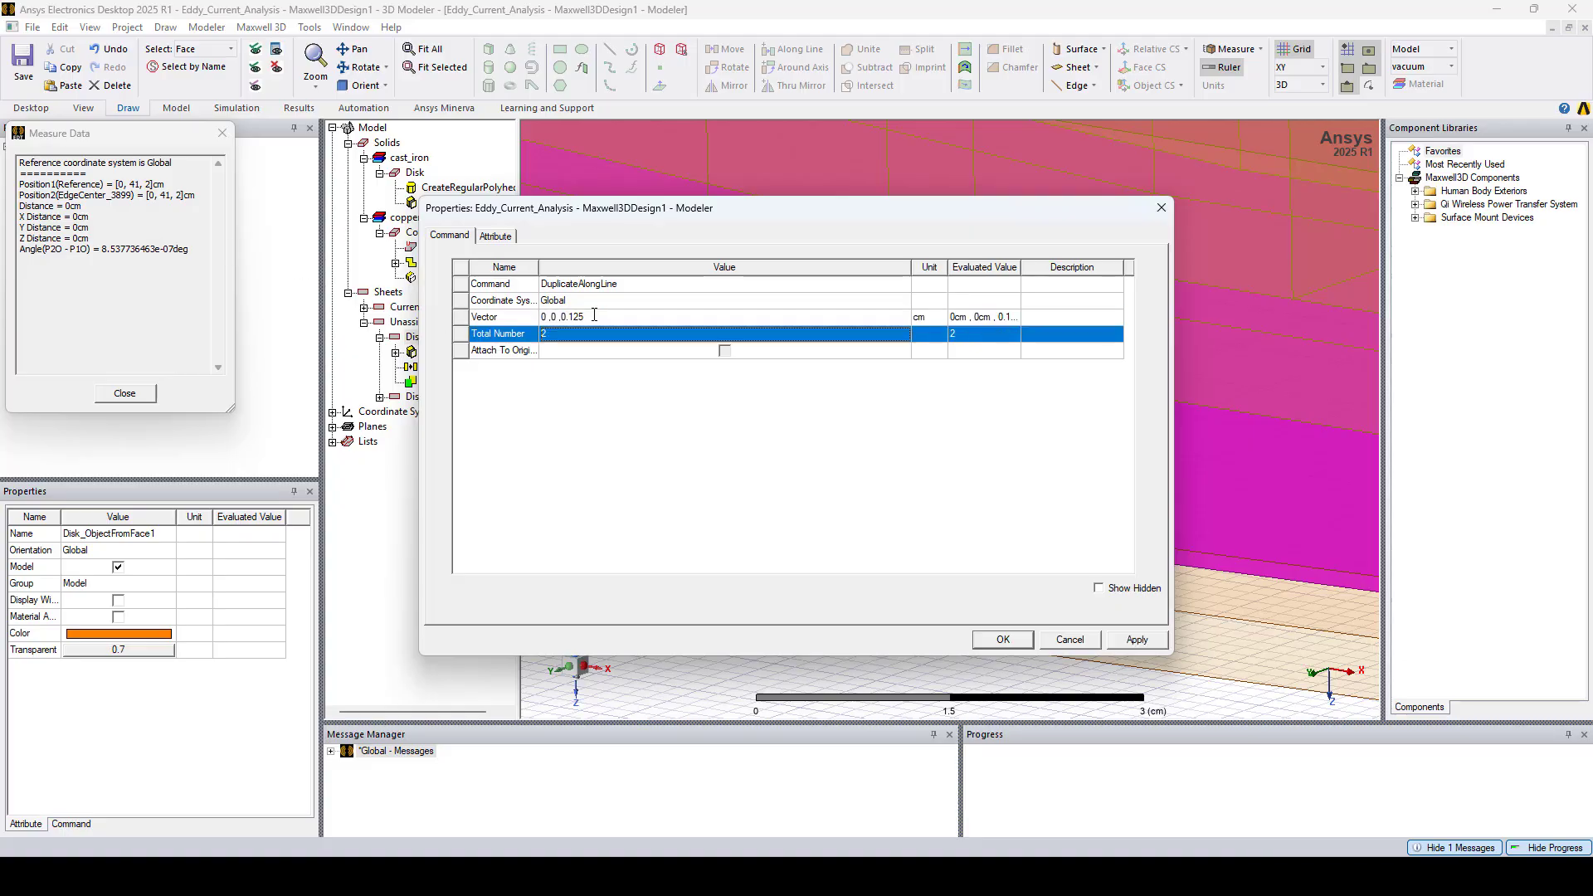
click(998, 644)
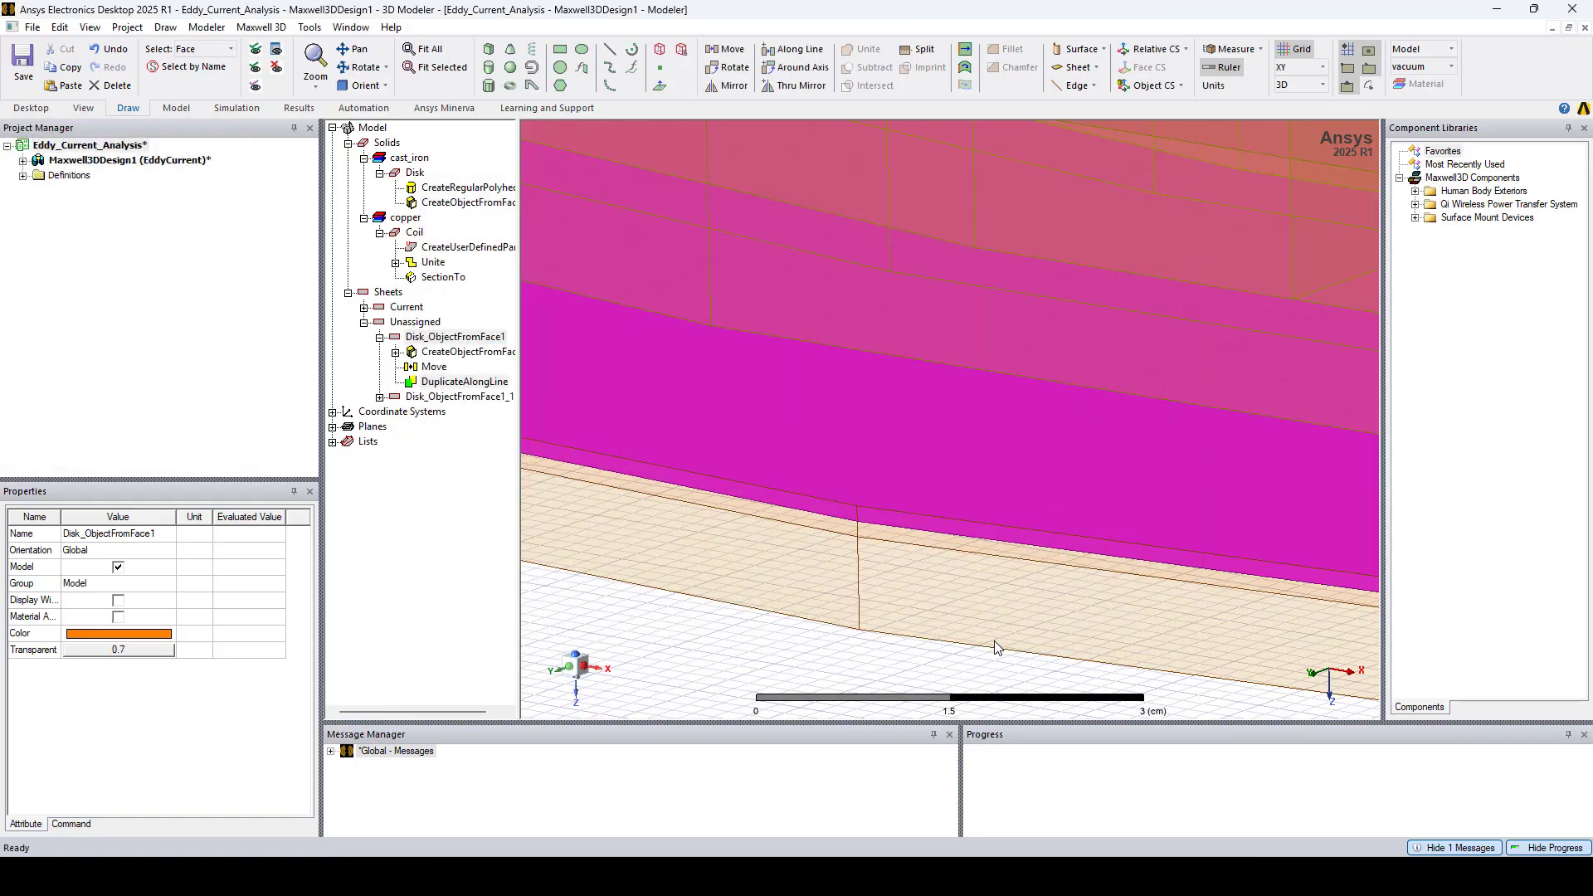
click(824, 664)
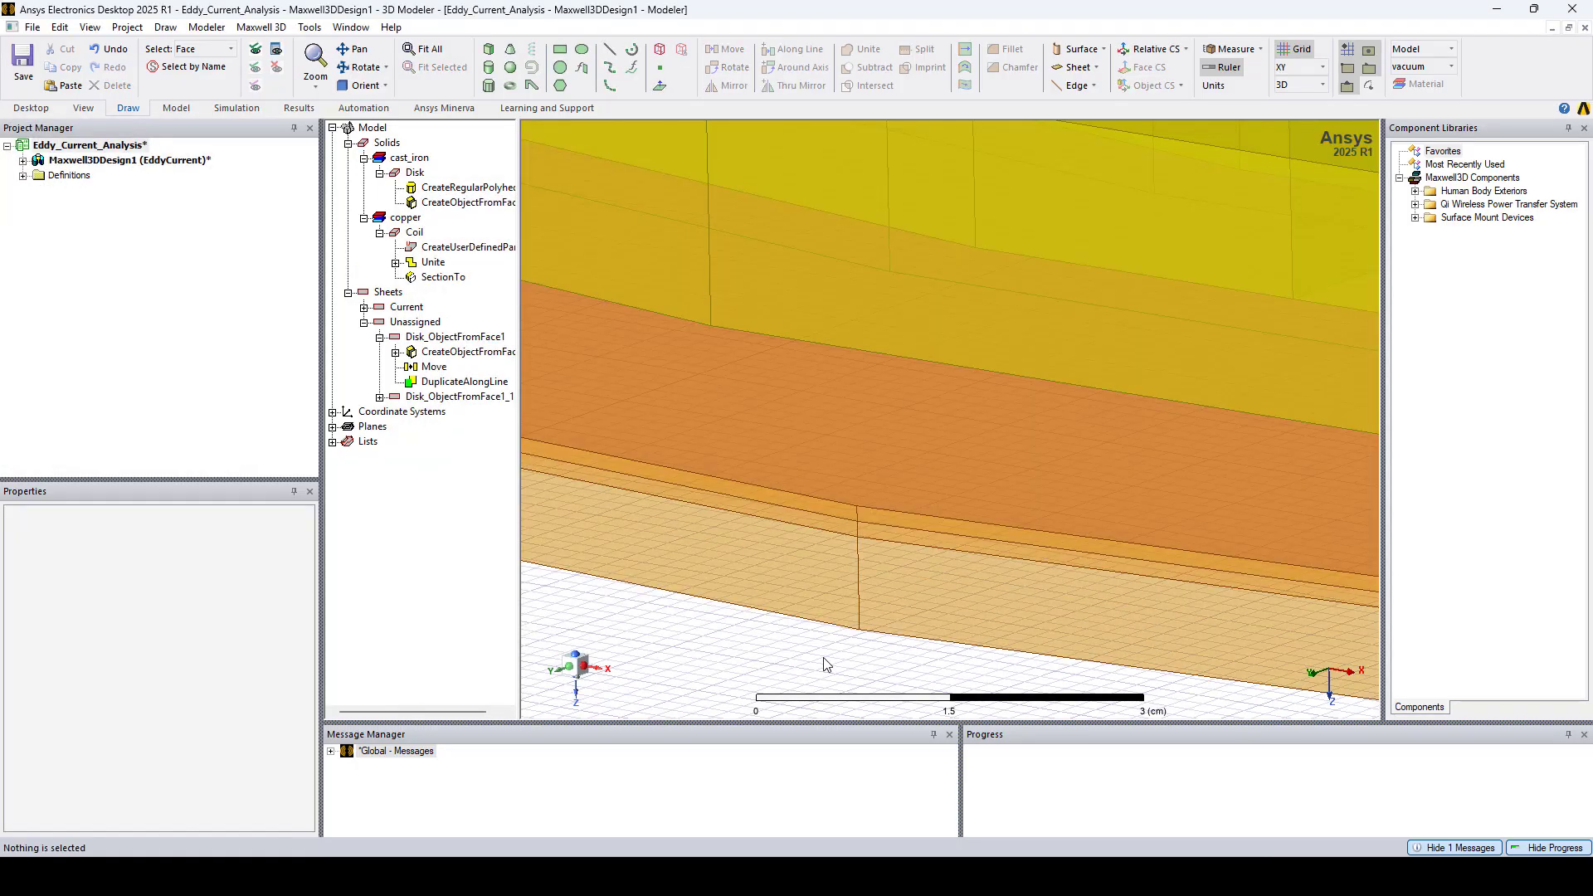
key(ctrl+d)
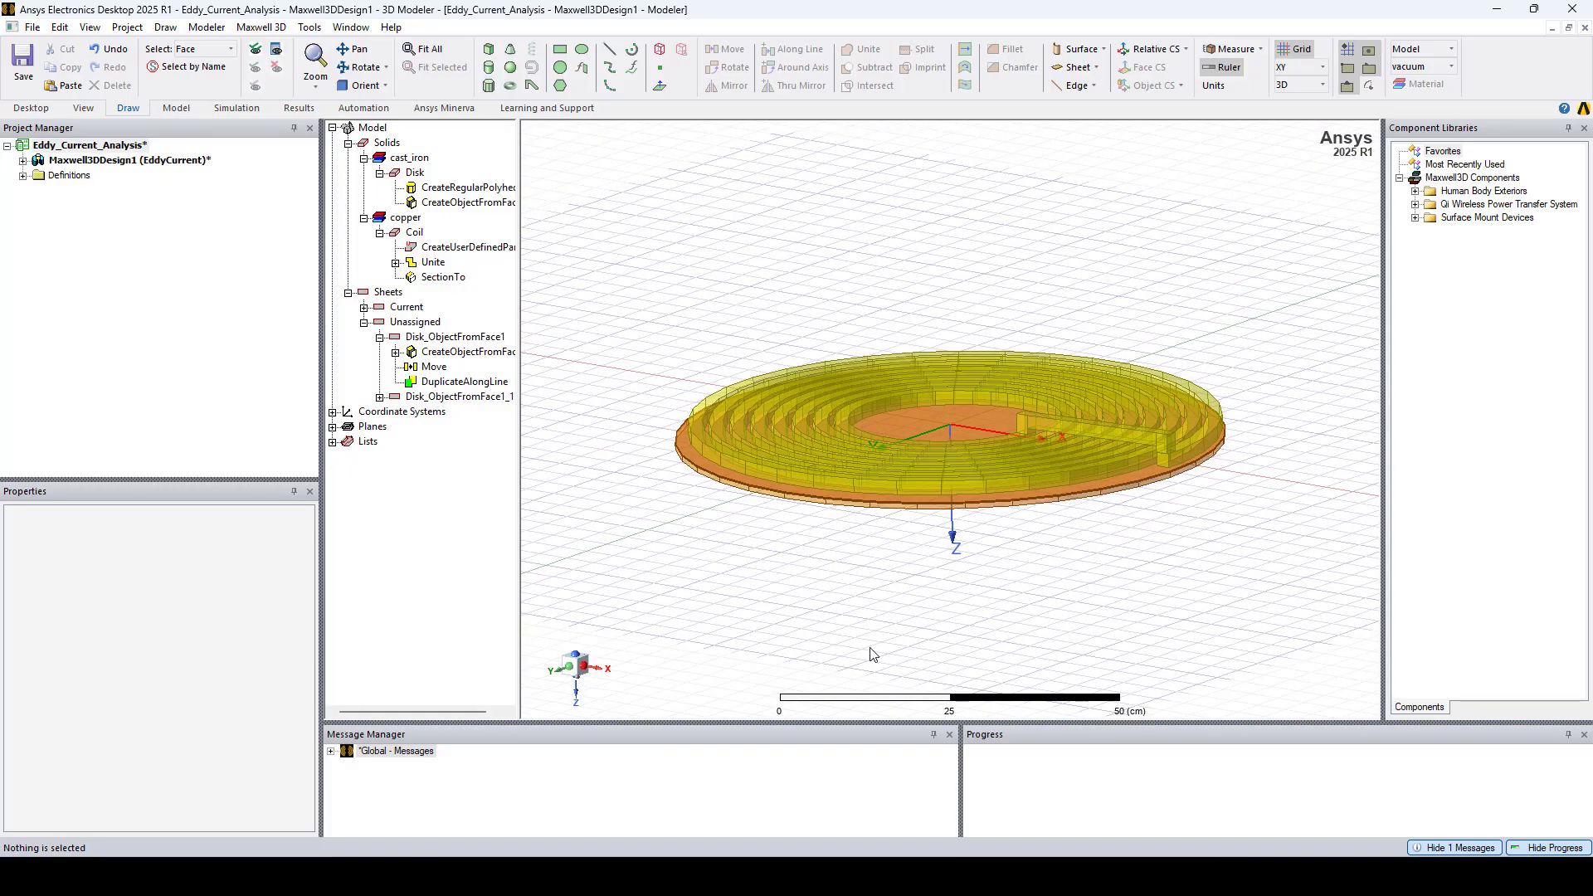
Draw a rough cylinder by picking its base centre, radius and height.
alt+drag(1059, 558, 1048, 594)
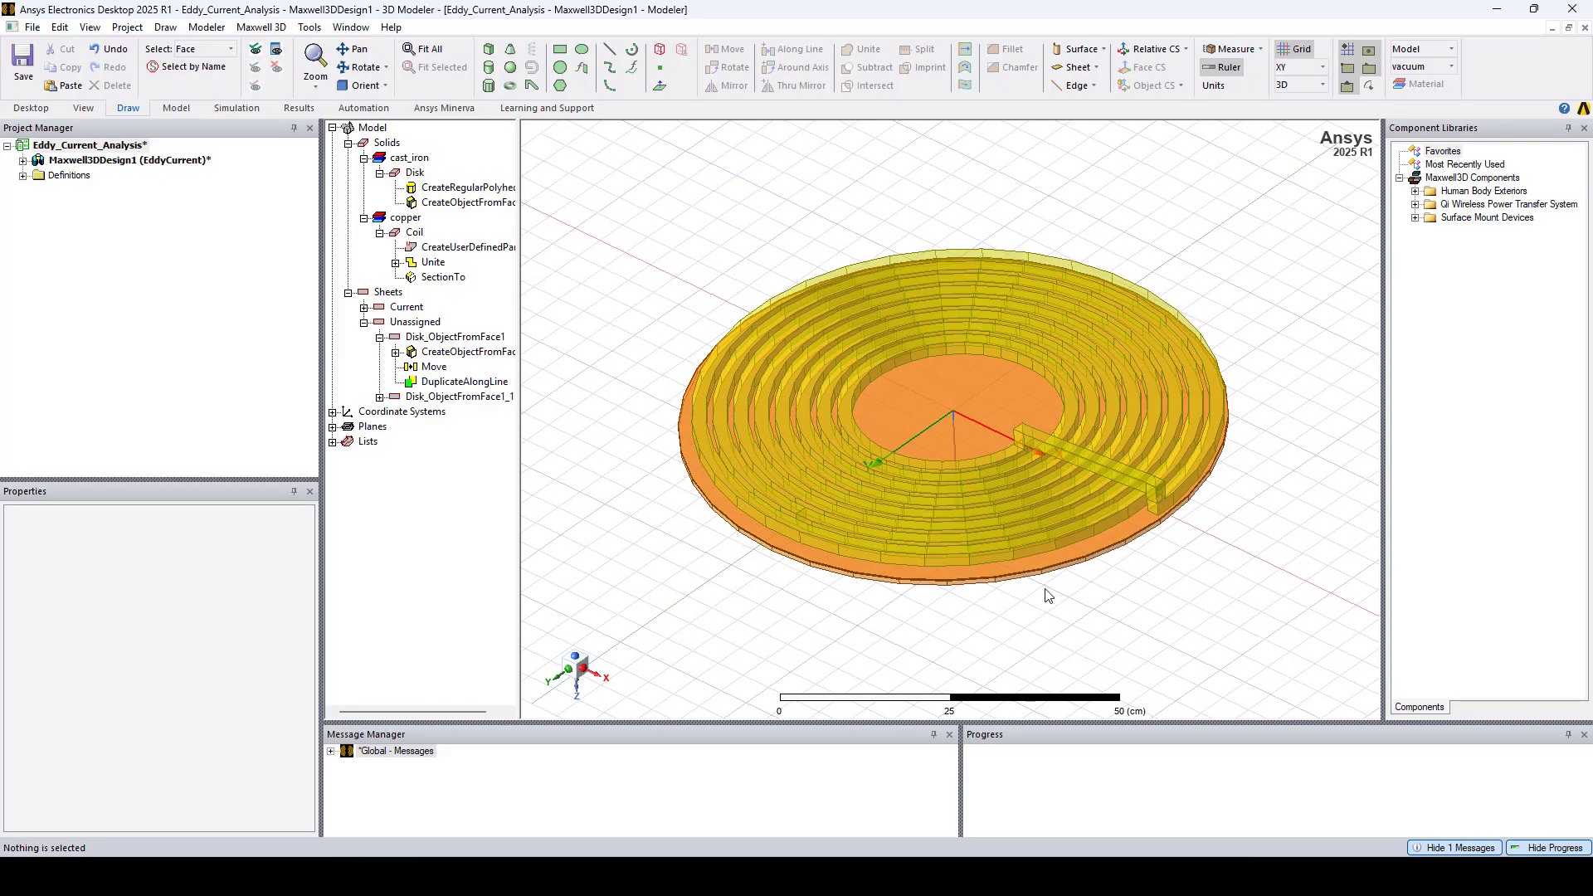
click(489, 67)
click(698, 186)
click(770, 249)
click(739, 321)
Set the cylinder's centre to 0,0,-50 with radius 150 and height 100, then fit the view.
click(614, 320)
click(608, 321)
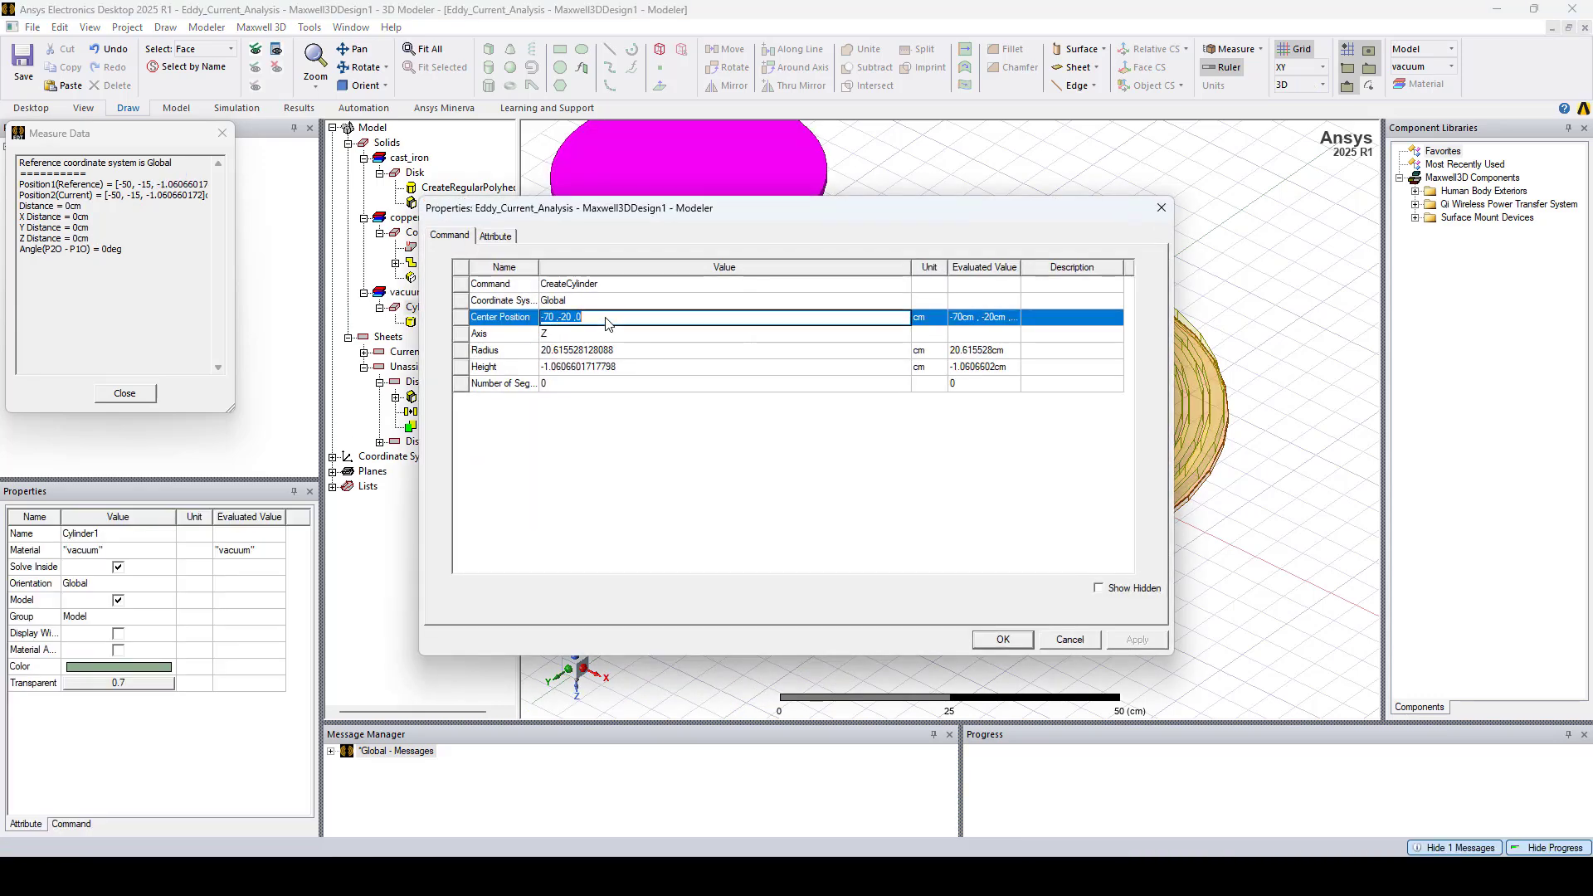
text(0 ,0 ,-50)
click(620, 352)
click(621, 353)
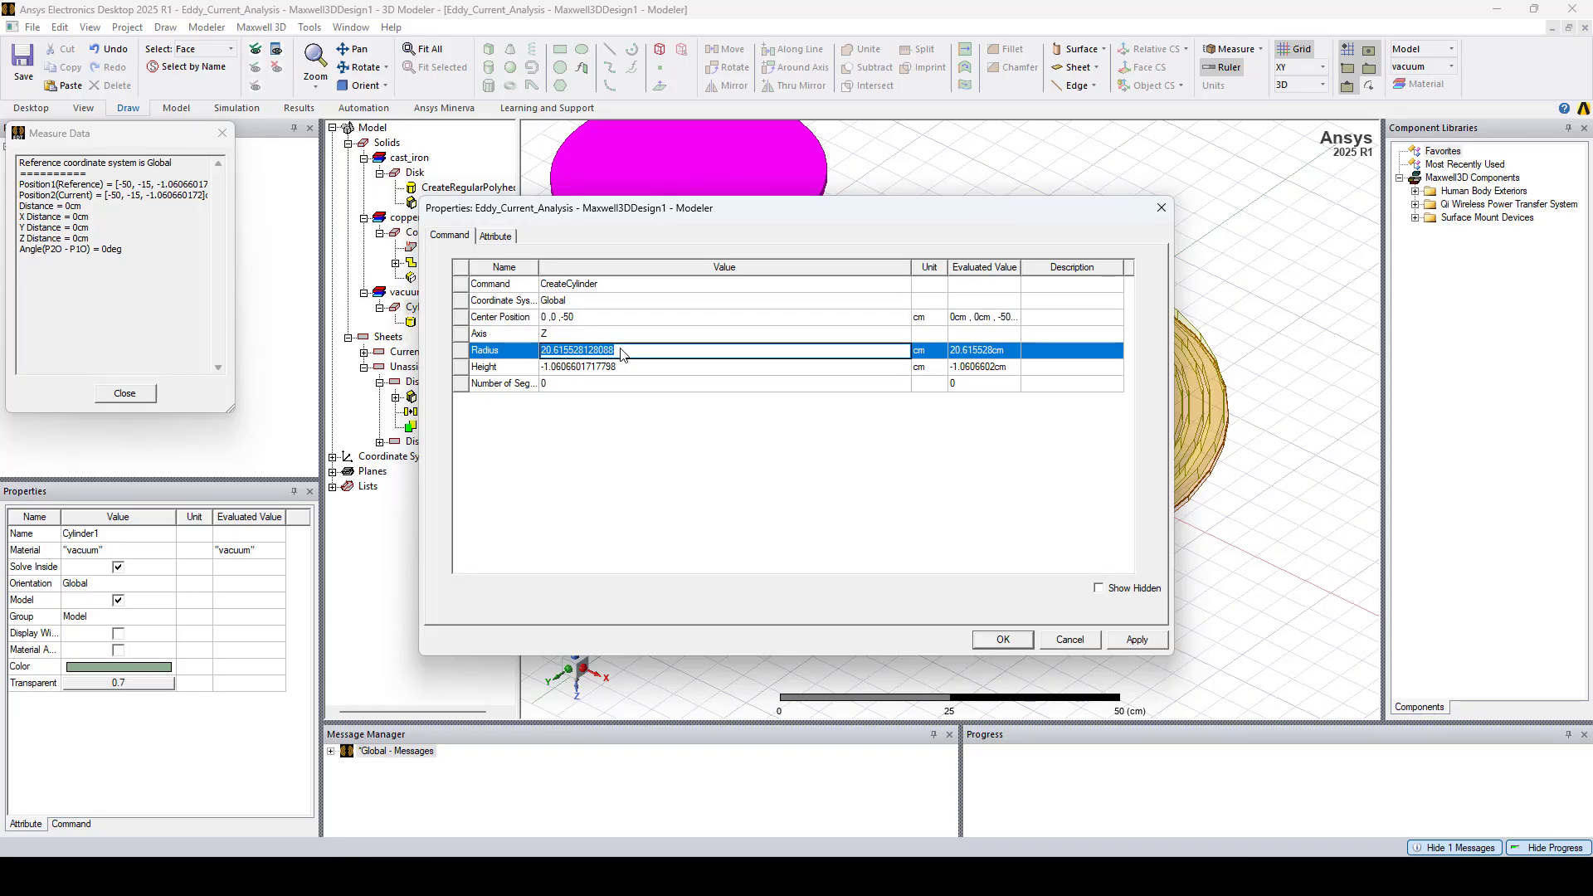
text(150)
key(Tab)
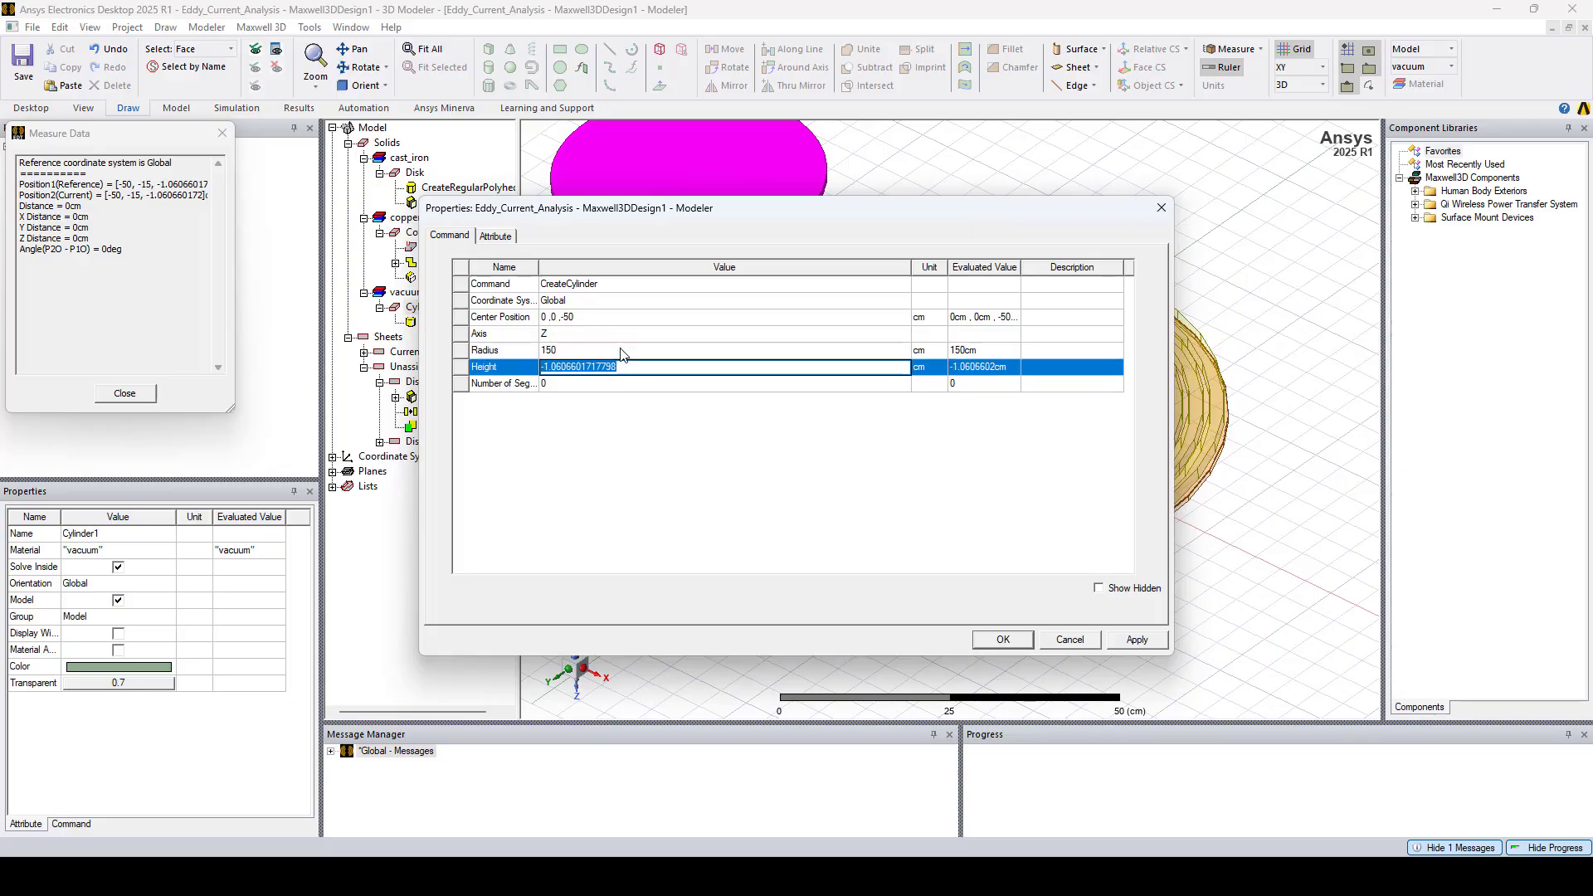
text(100)
key(Tab)
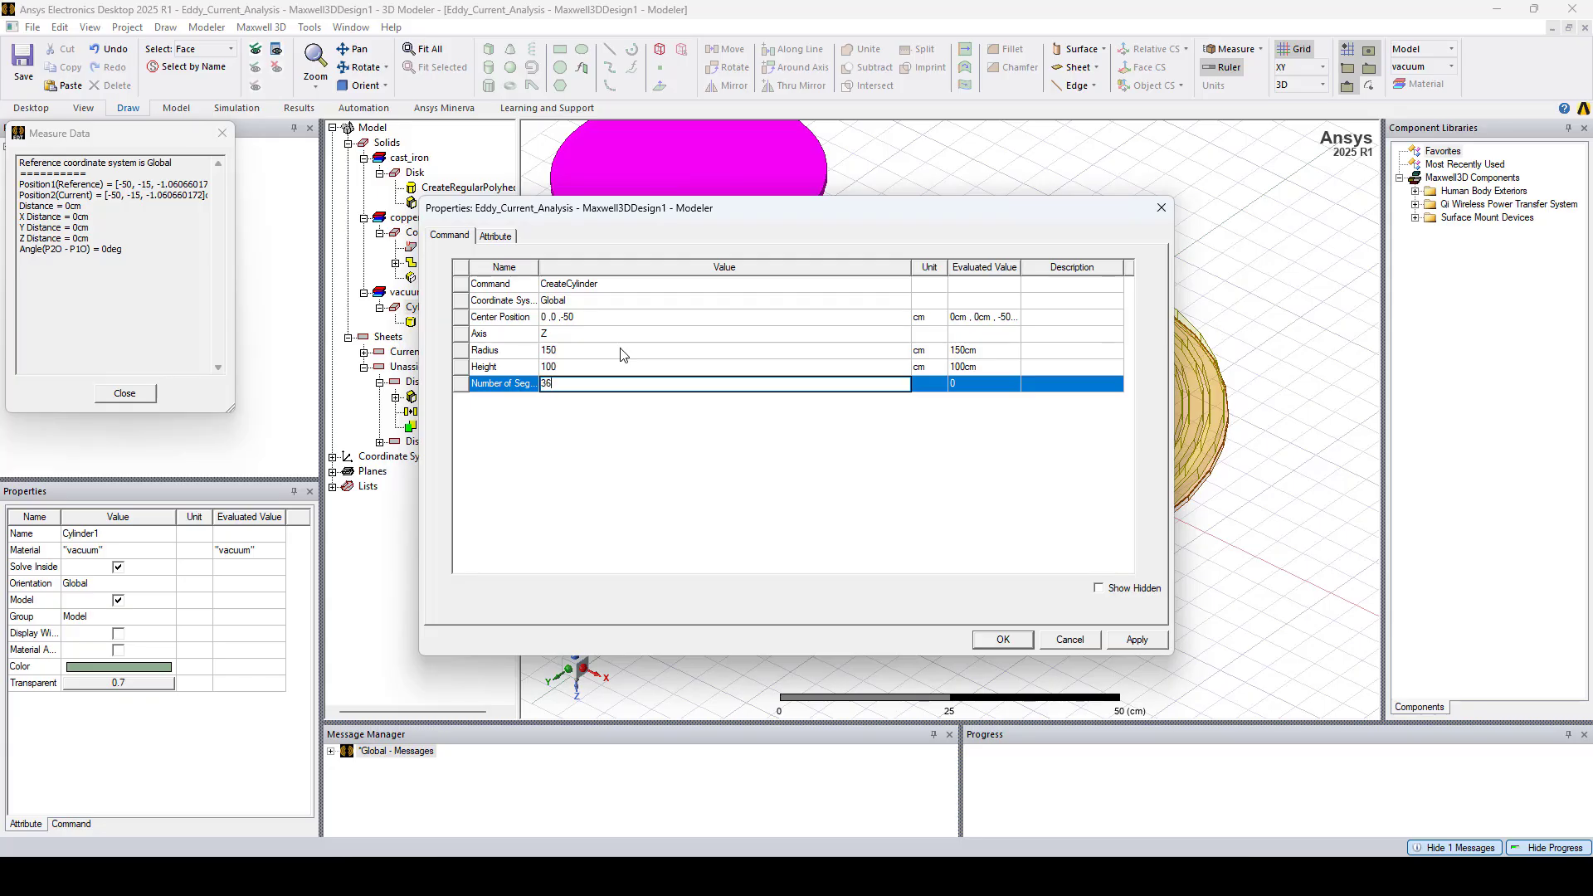
click(999, 641)
key(ctrl+d)
click(452, 345)
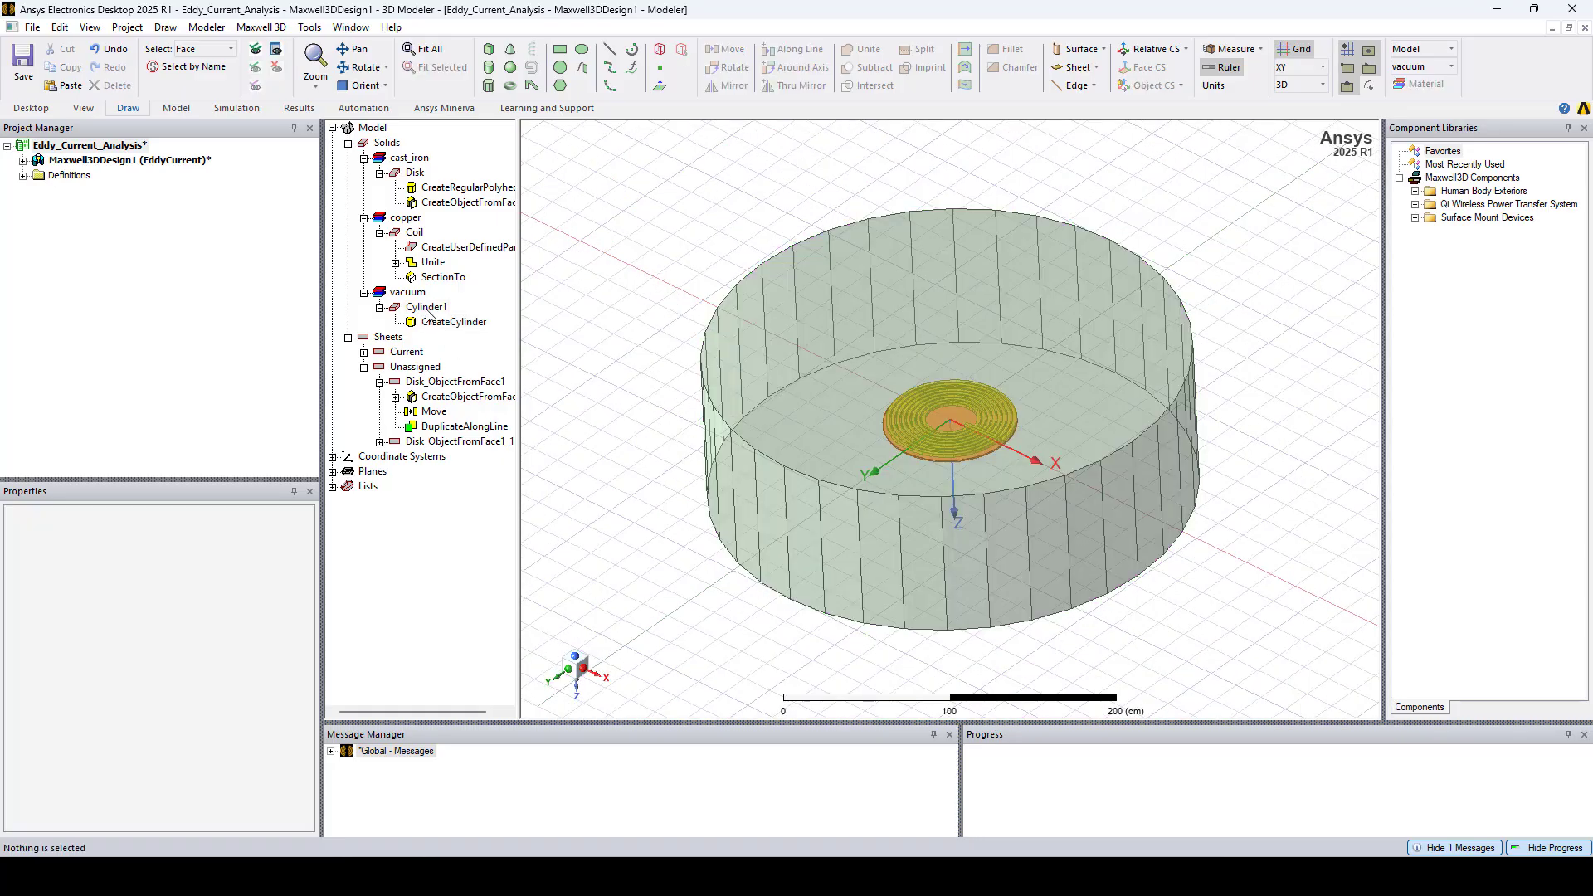
Rename Cylinder1 to Region and turn on its wireframe display.
click(426, 308)
double_click(426, 310)
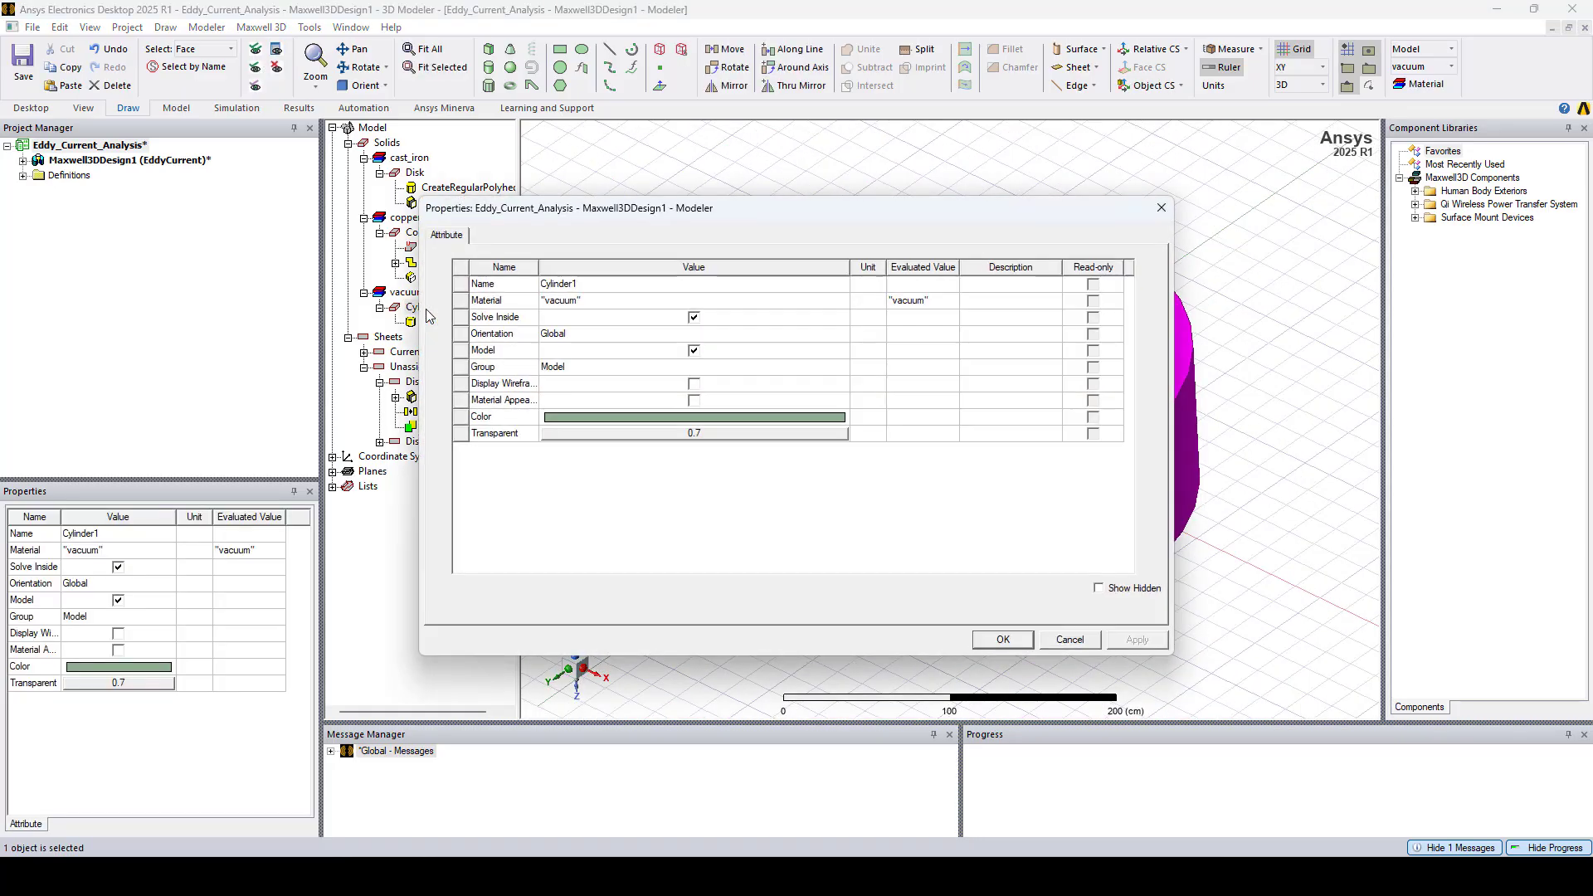
click(584, 285)
text(Re)
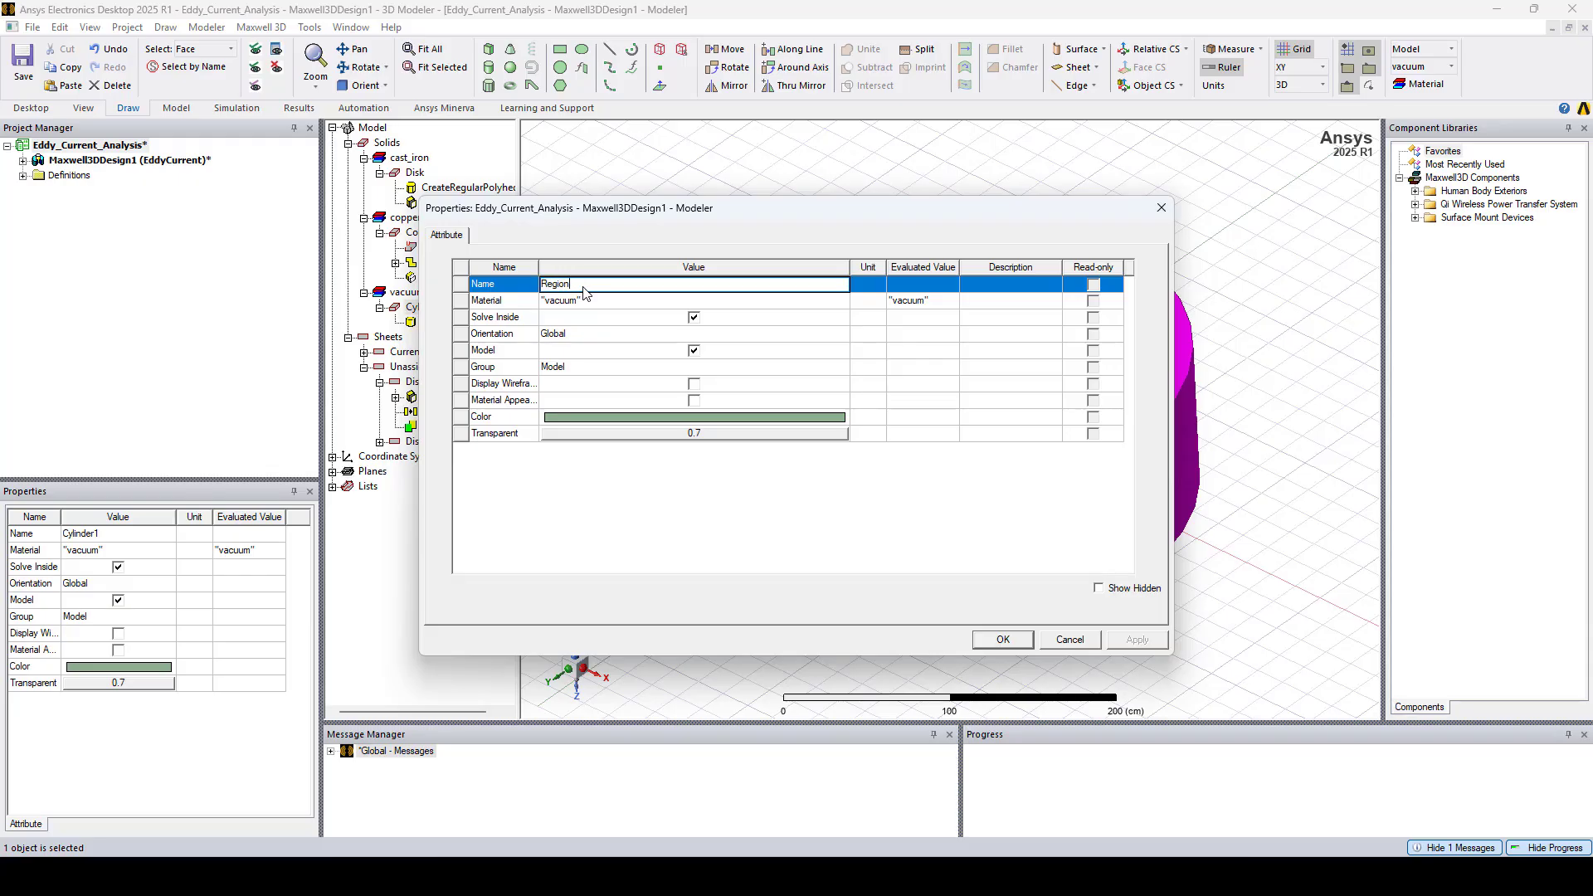
text(gion)
click(694, 387)
click(998, 639)
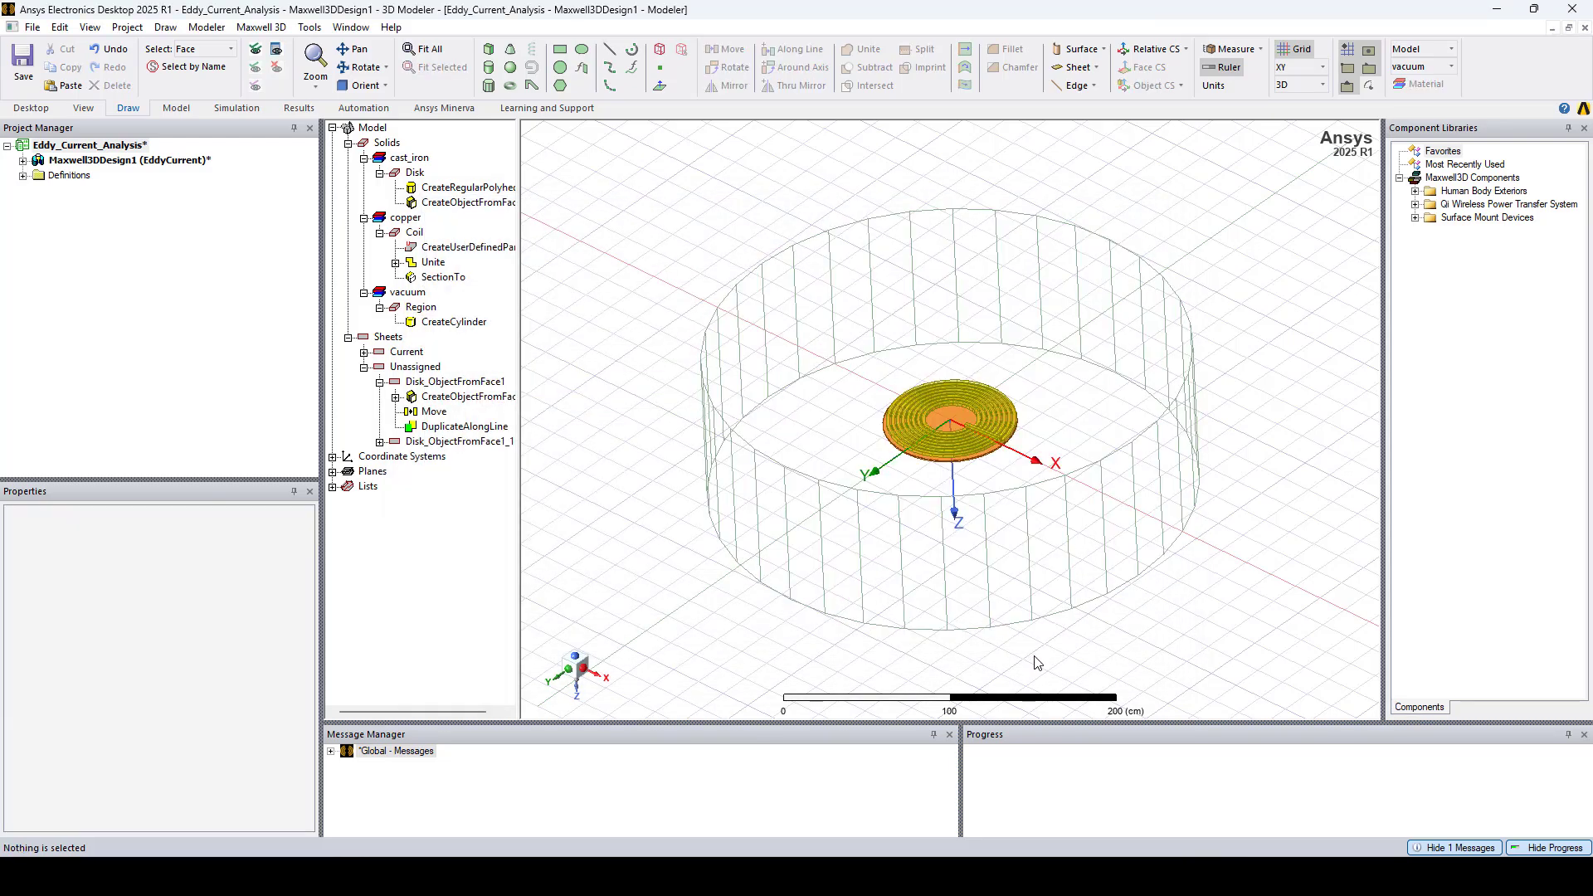
mouse_move(1017, 576)
alt+mouse_down()
mouse_move(1042, 537)
mouse_move(1028, 549)
alt+mouse_up()
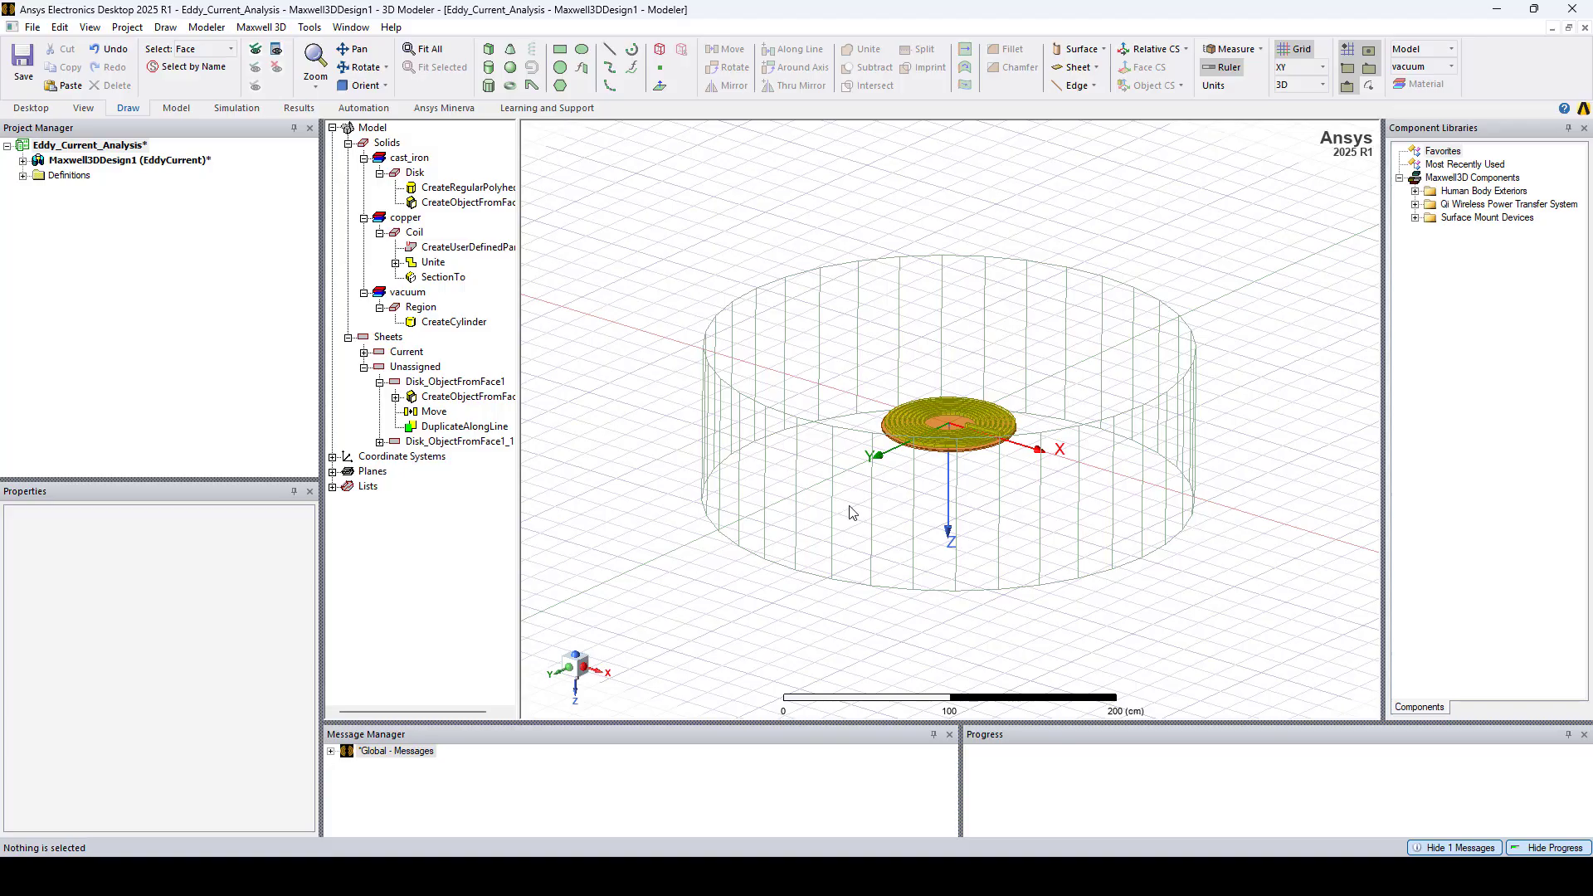
In Set Eddy Effects, uncheck Eddy Effect for the Coil, leaving it on only for the Disk.
click(23, 162)
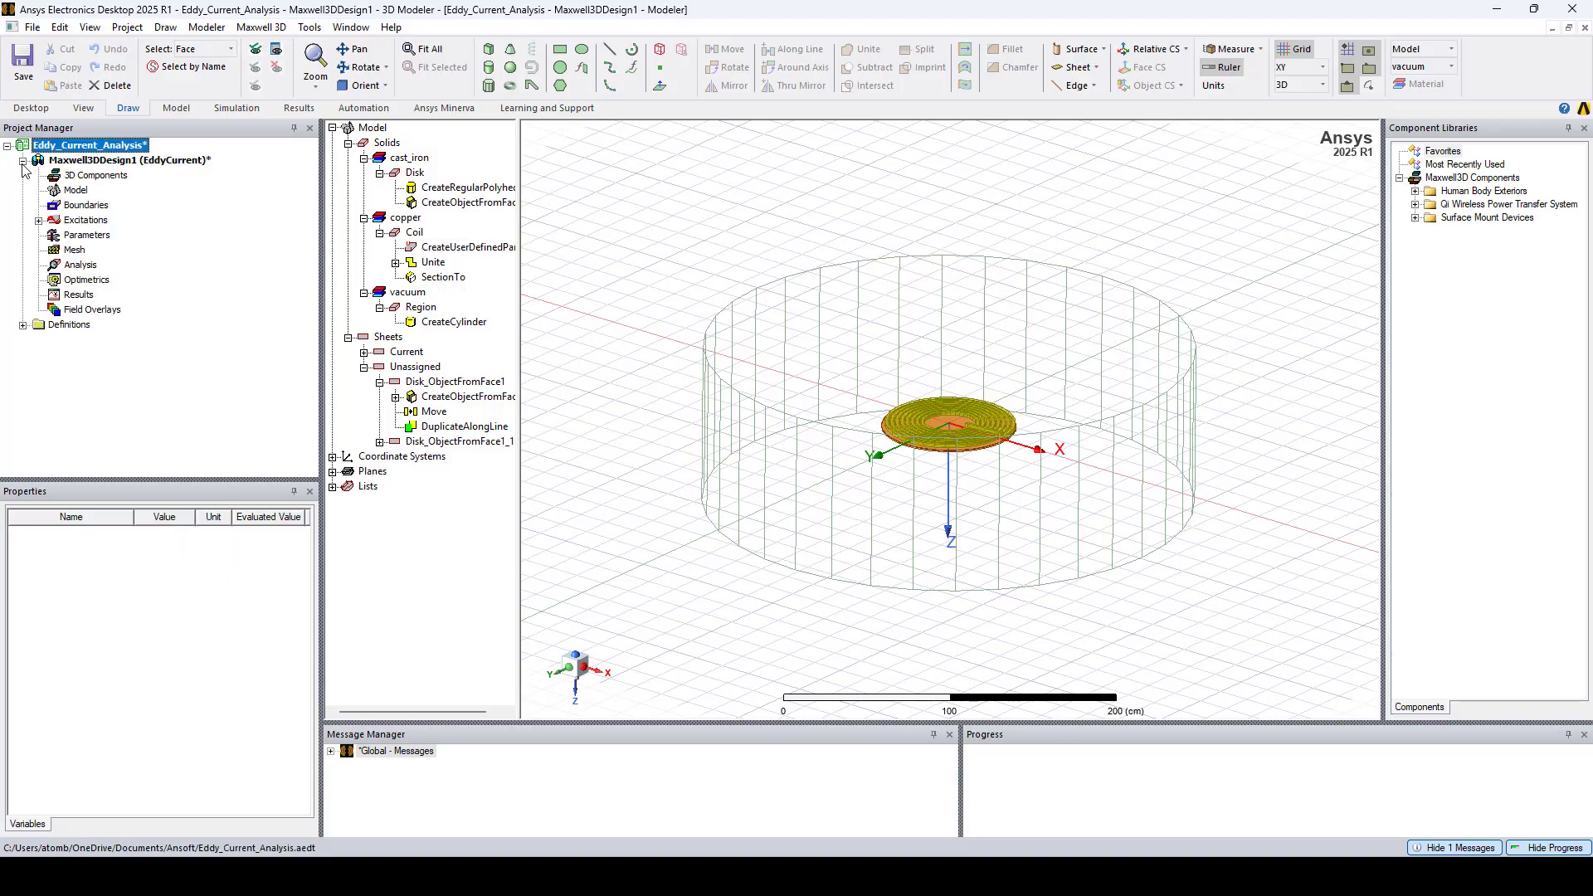
click(38, 221)
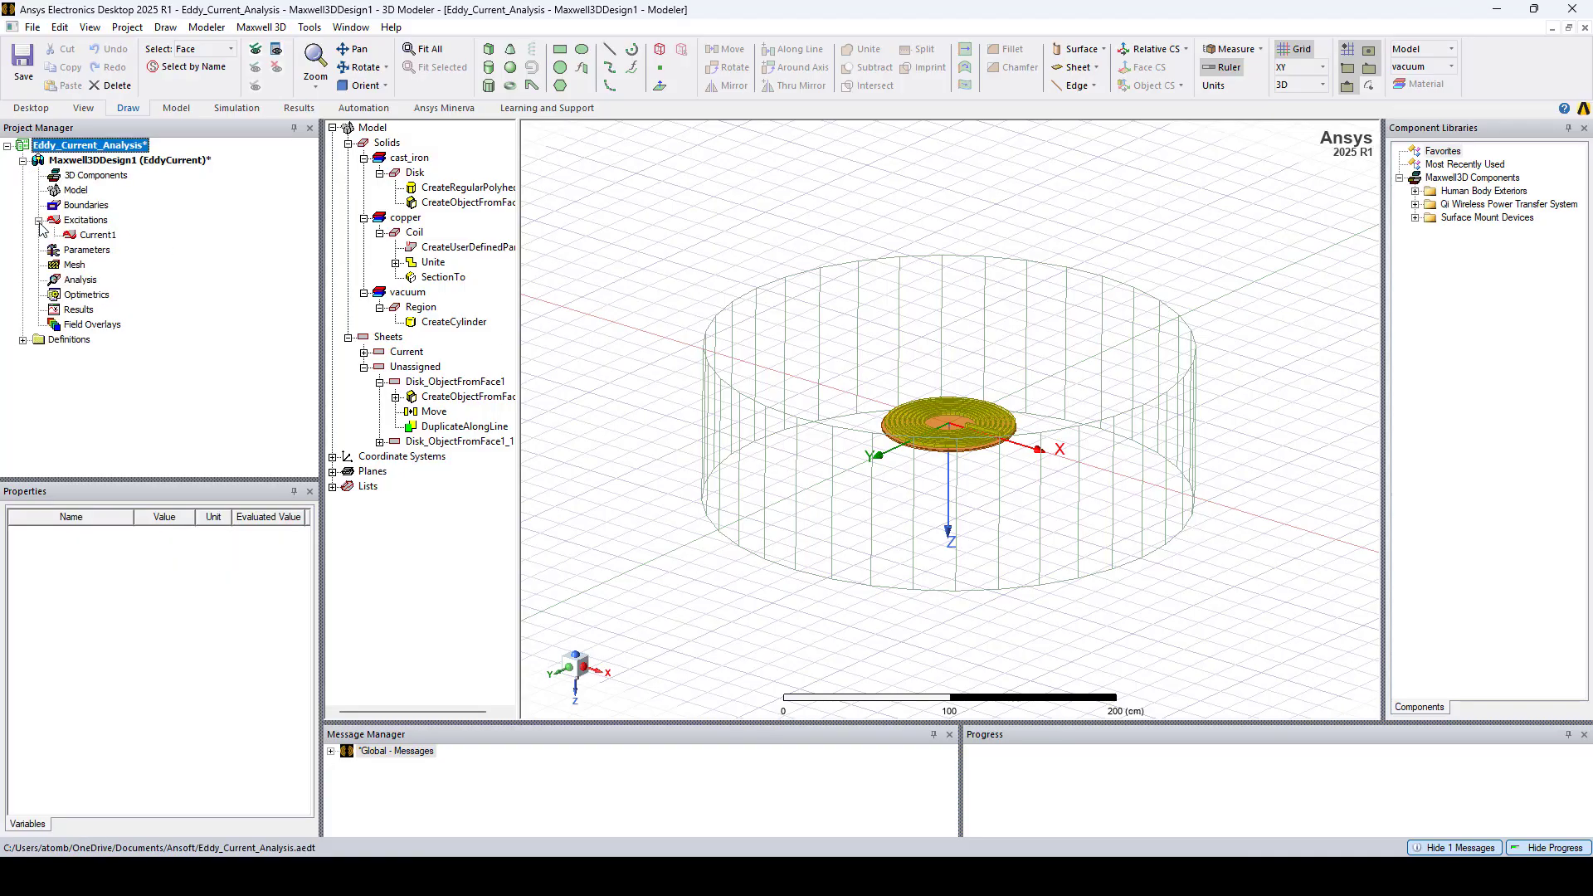
right_click(87, 221)
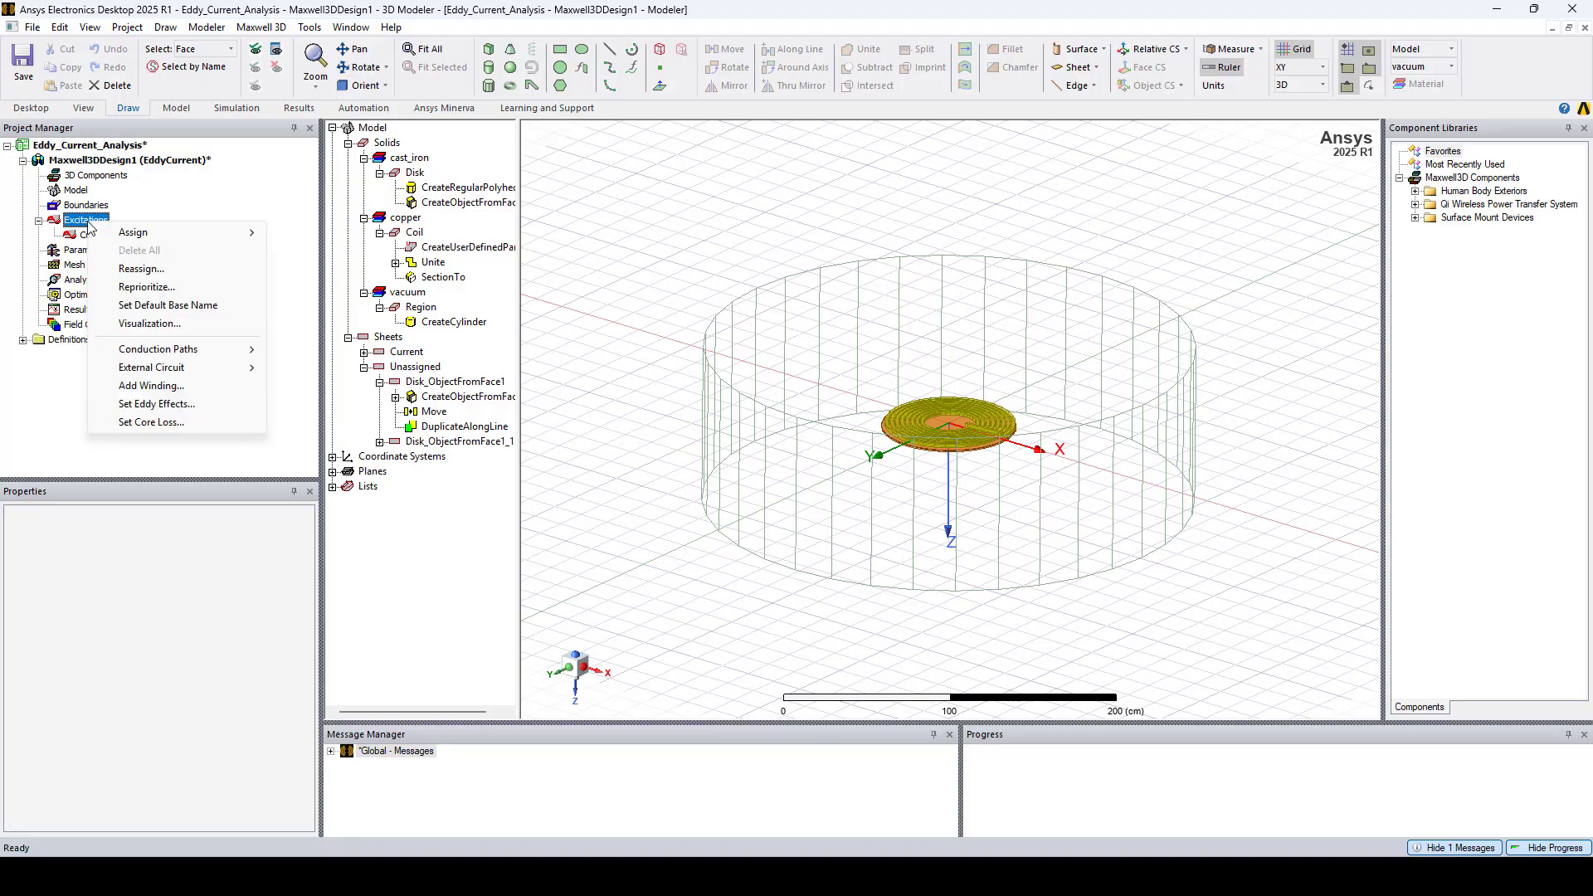
click(157, 404)
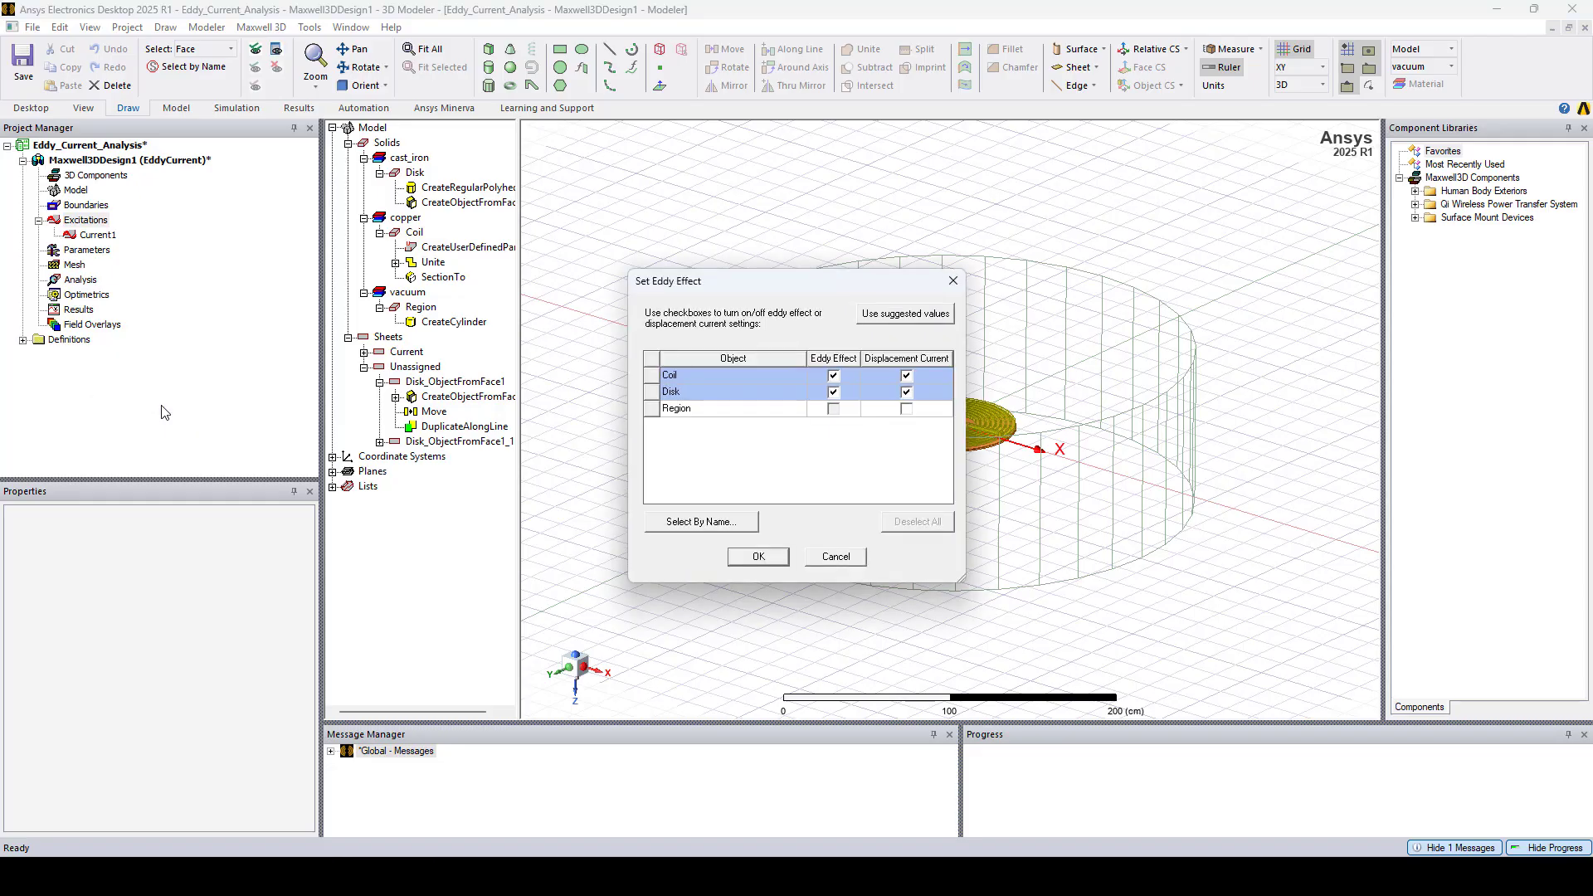
click(834, 376)
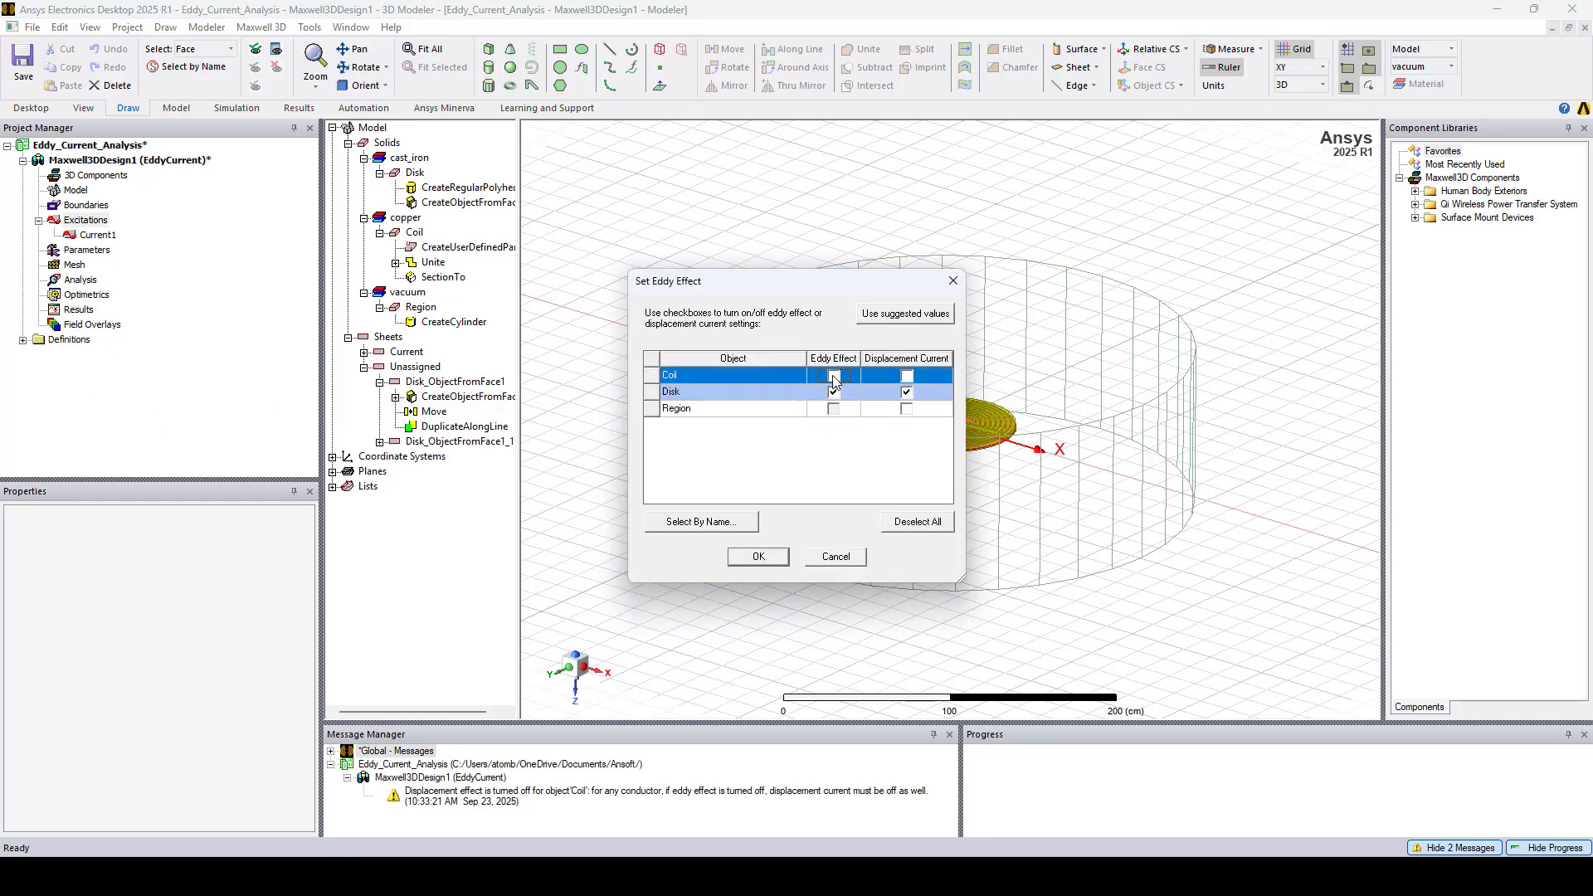
click(907, 394)
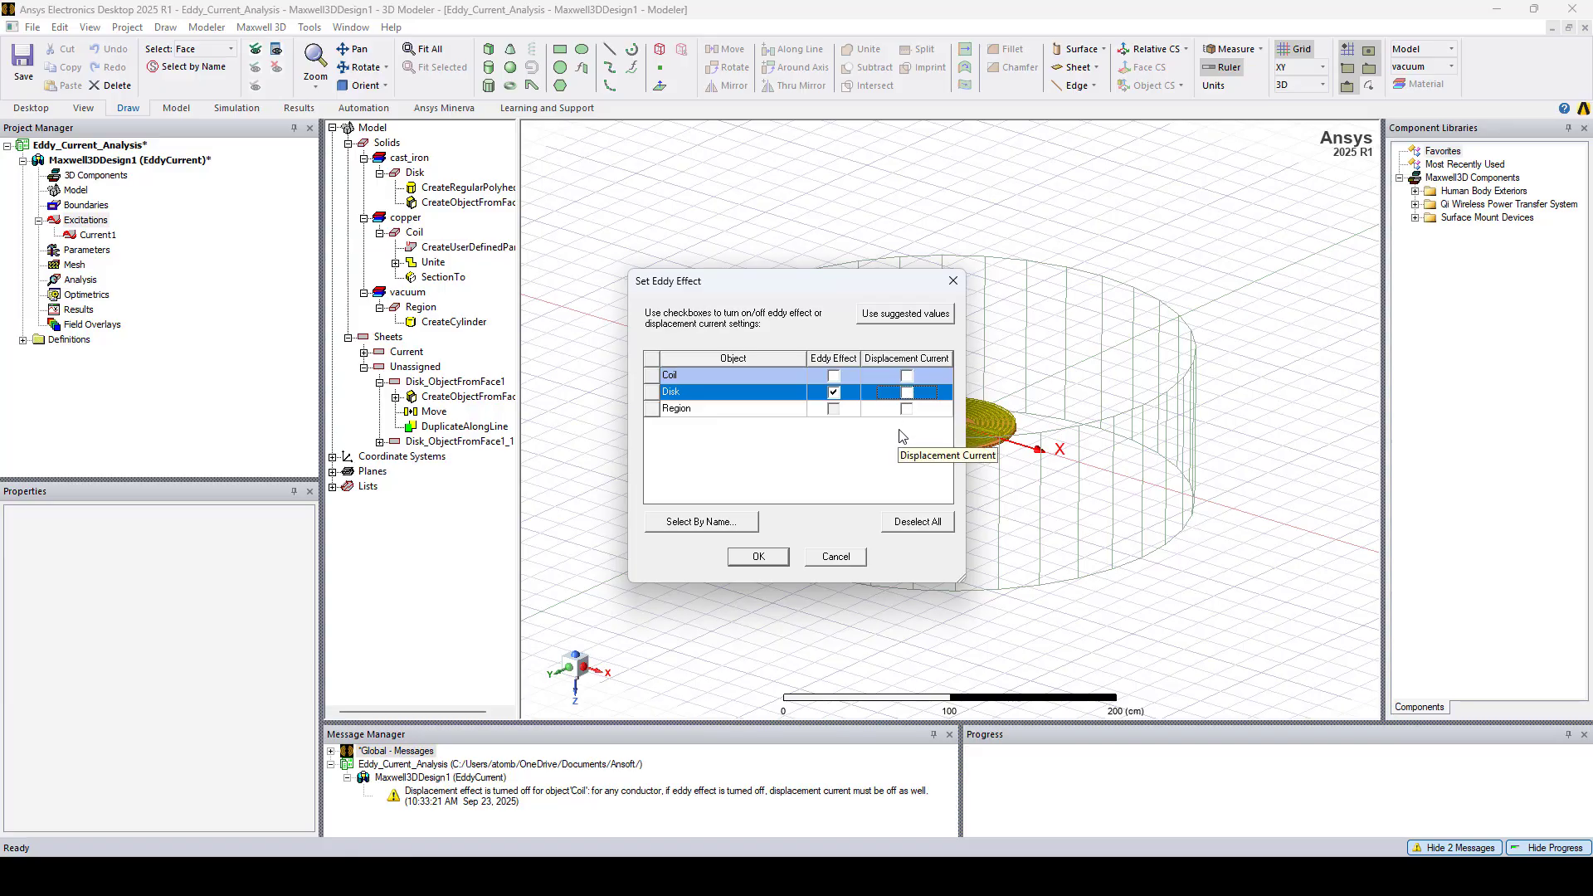
click(773, 558)
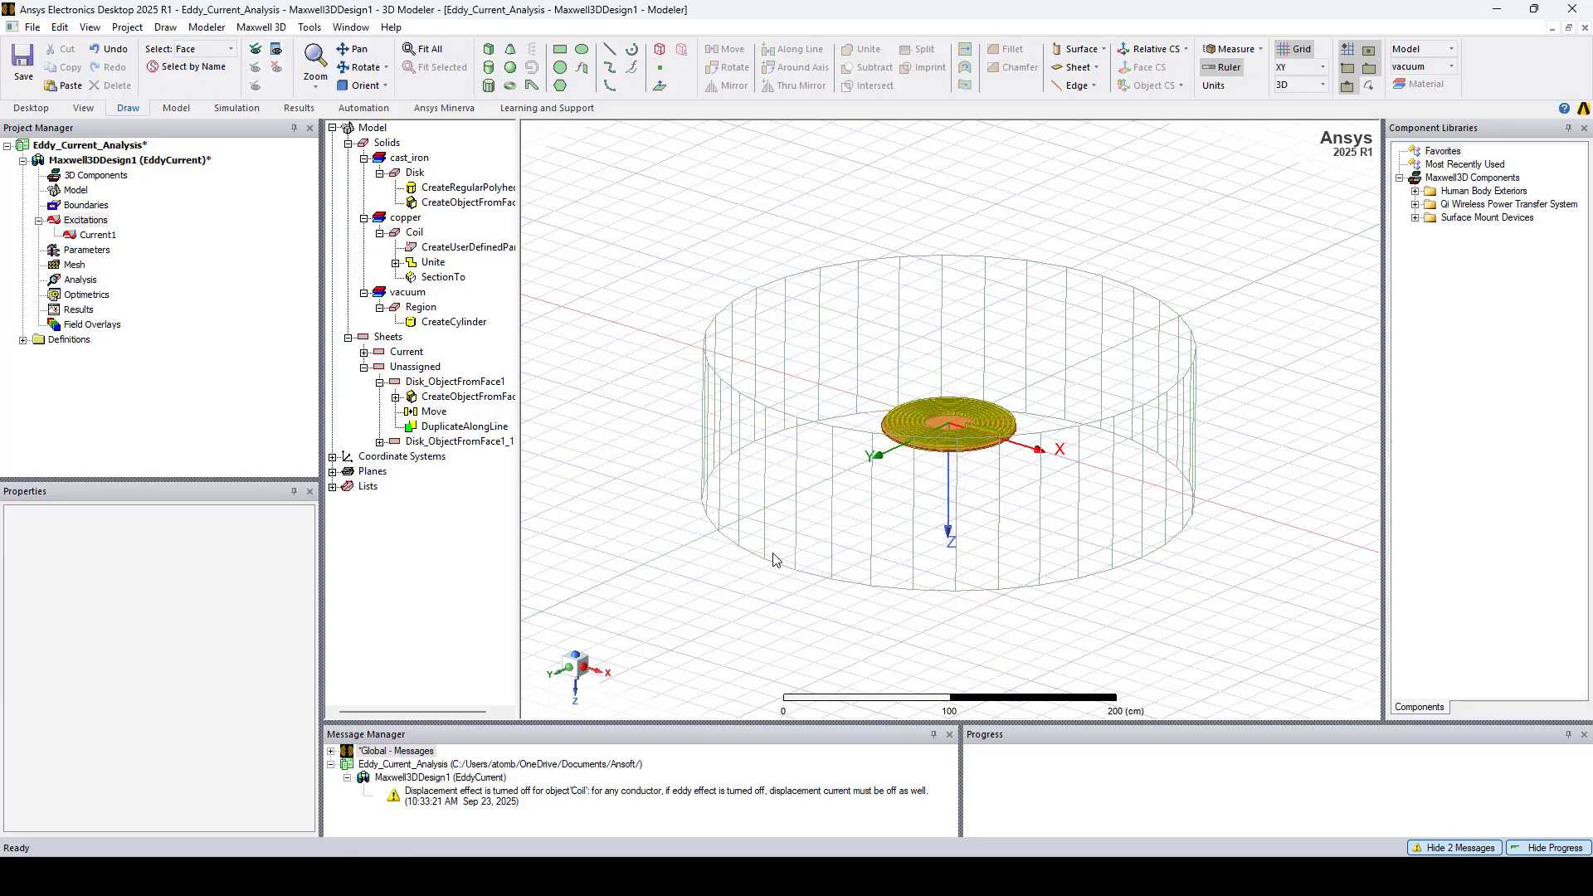
Add solution setup Setup1 with 20% refinement per pass and a 500 Hz adaptive frequency.
right_click(83, 284)
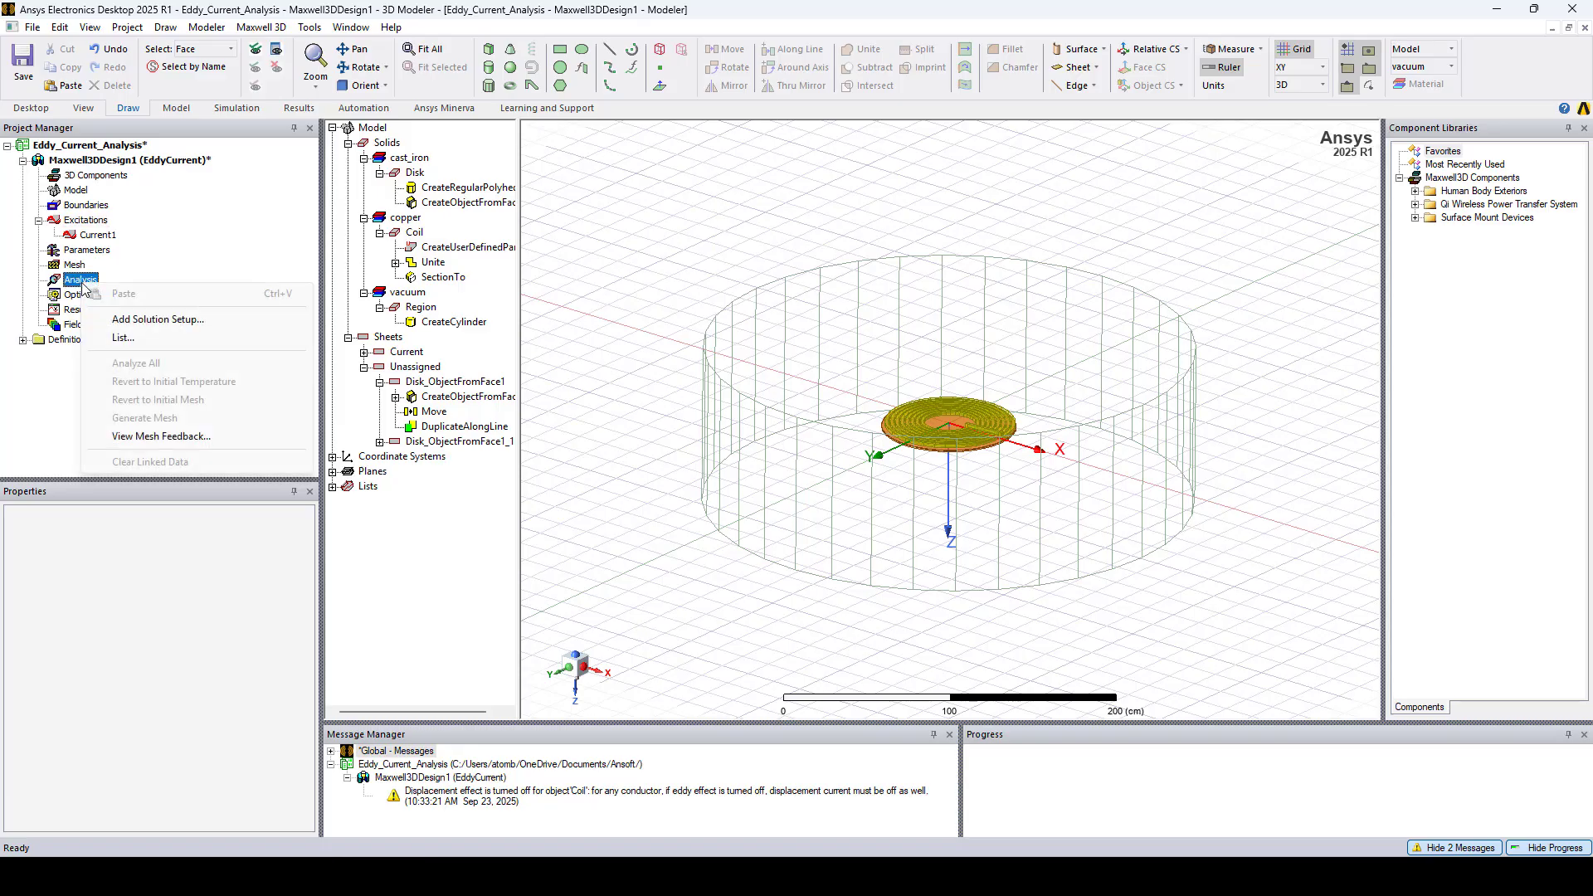
click(156, 320)
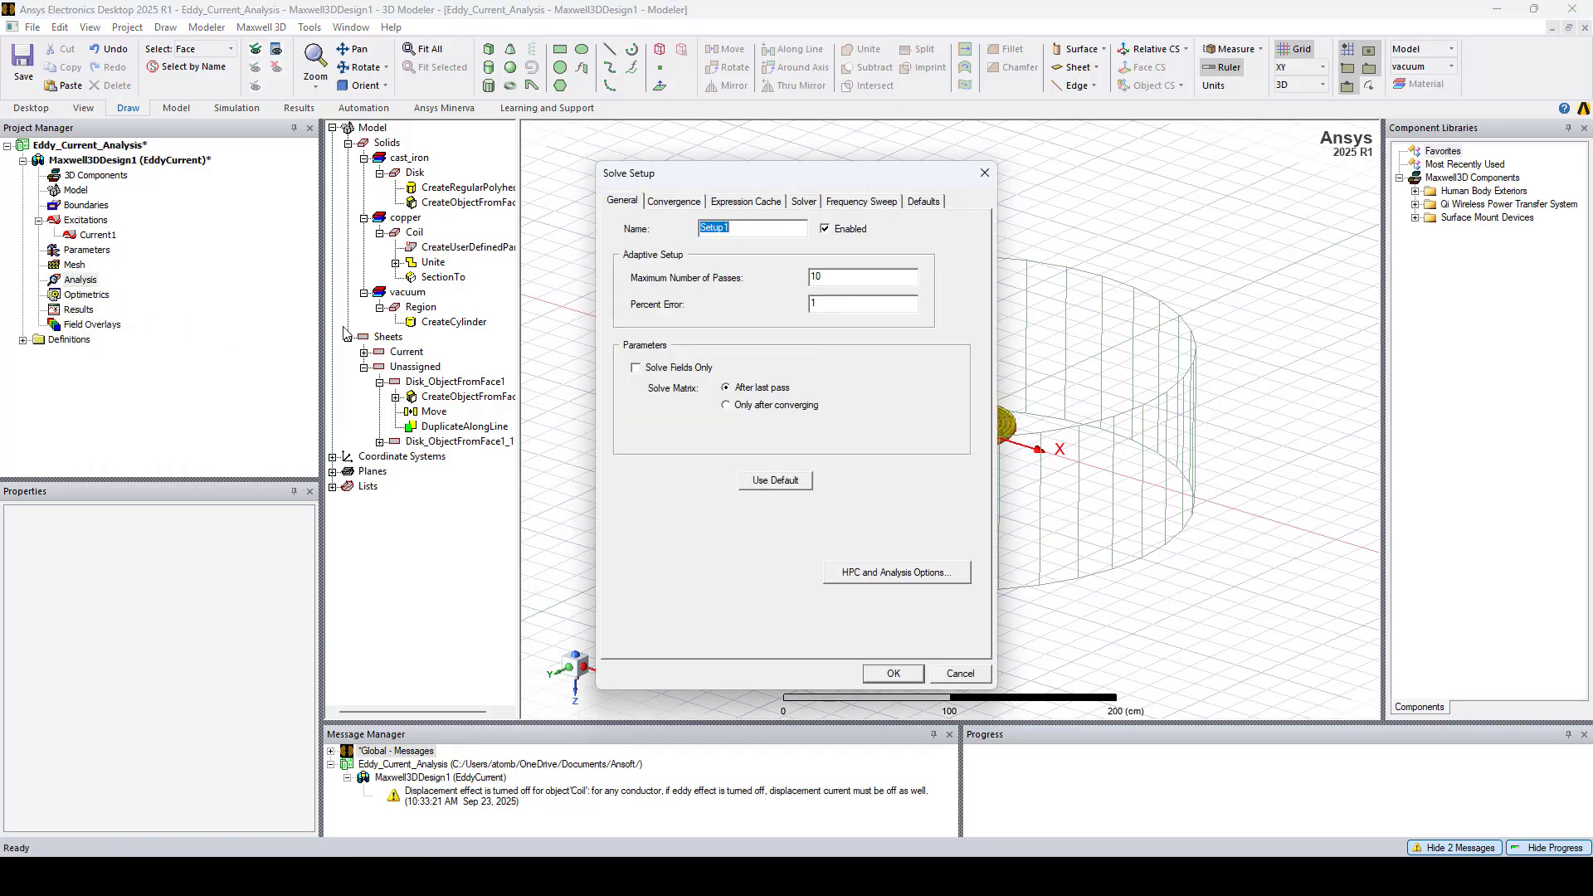
double_click(834, 277)
click(832, 303)
click(673, 201)
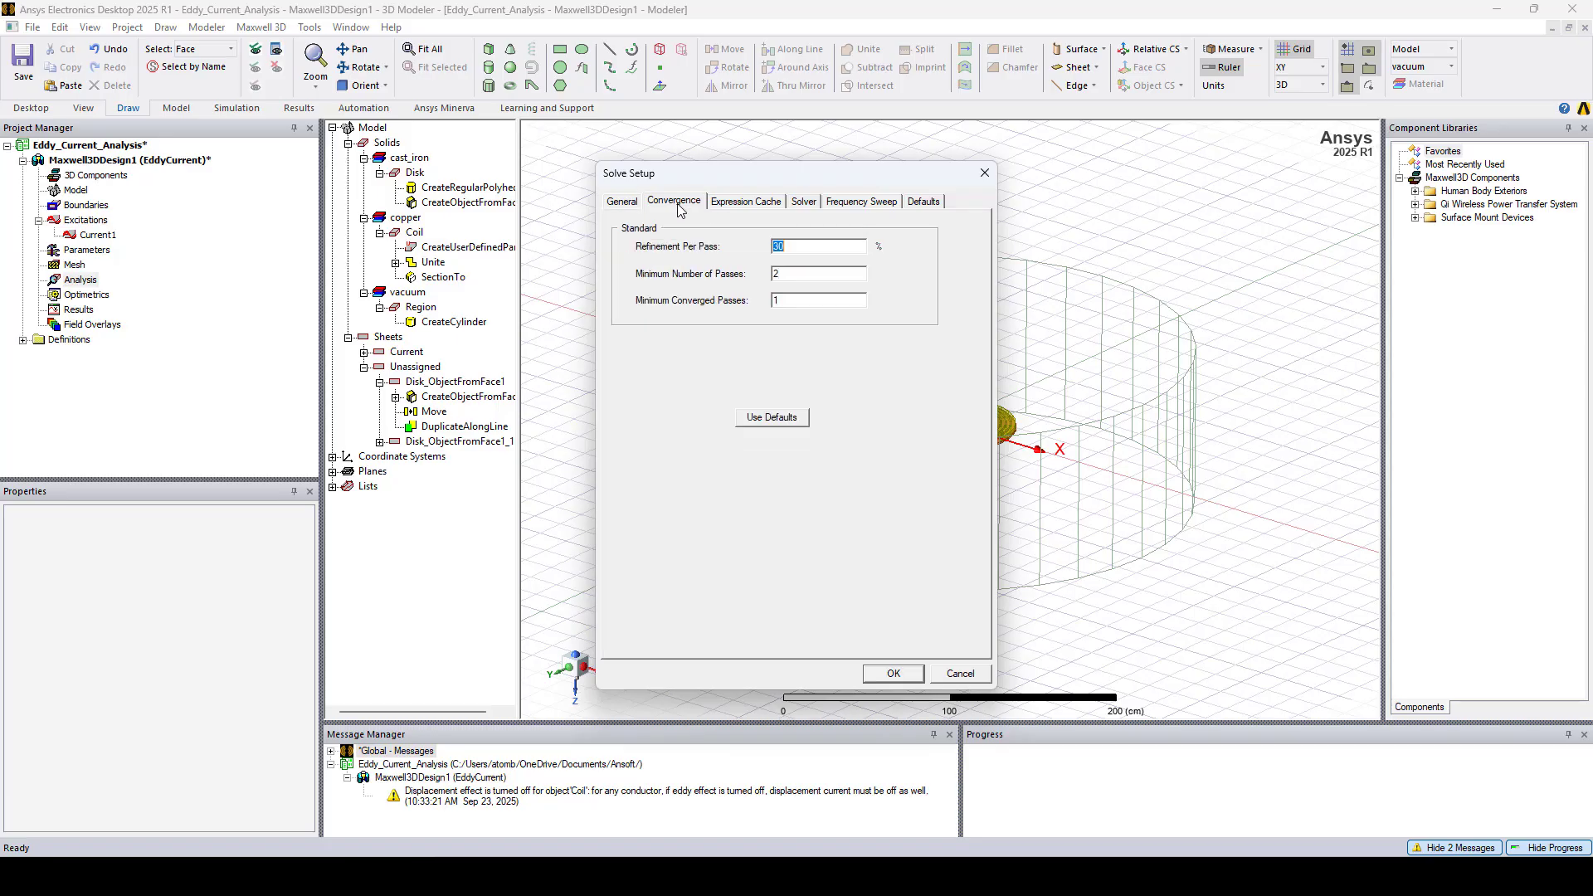
click(820, 251)
drag(818, 251, 715, 254)
click(802, 201)
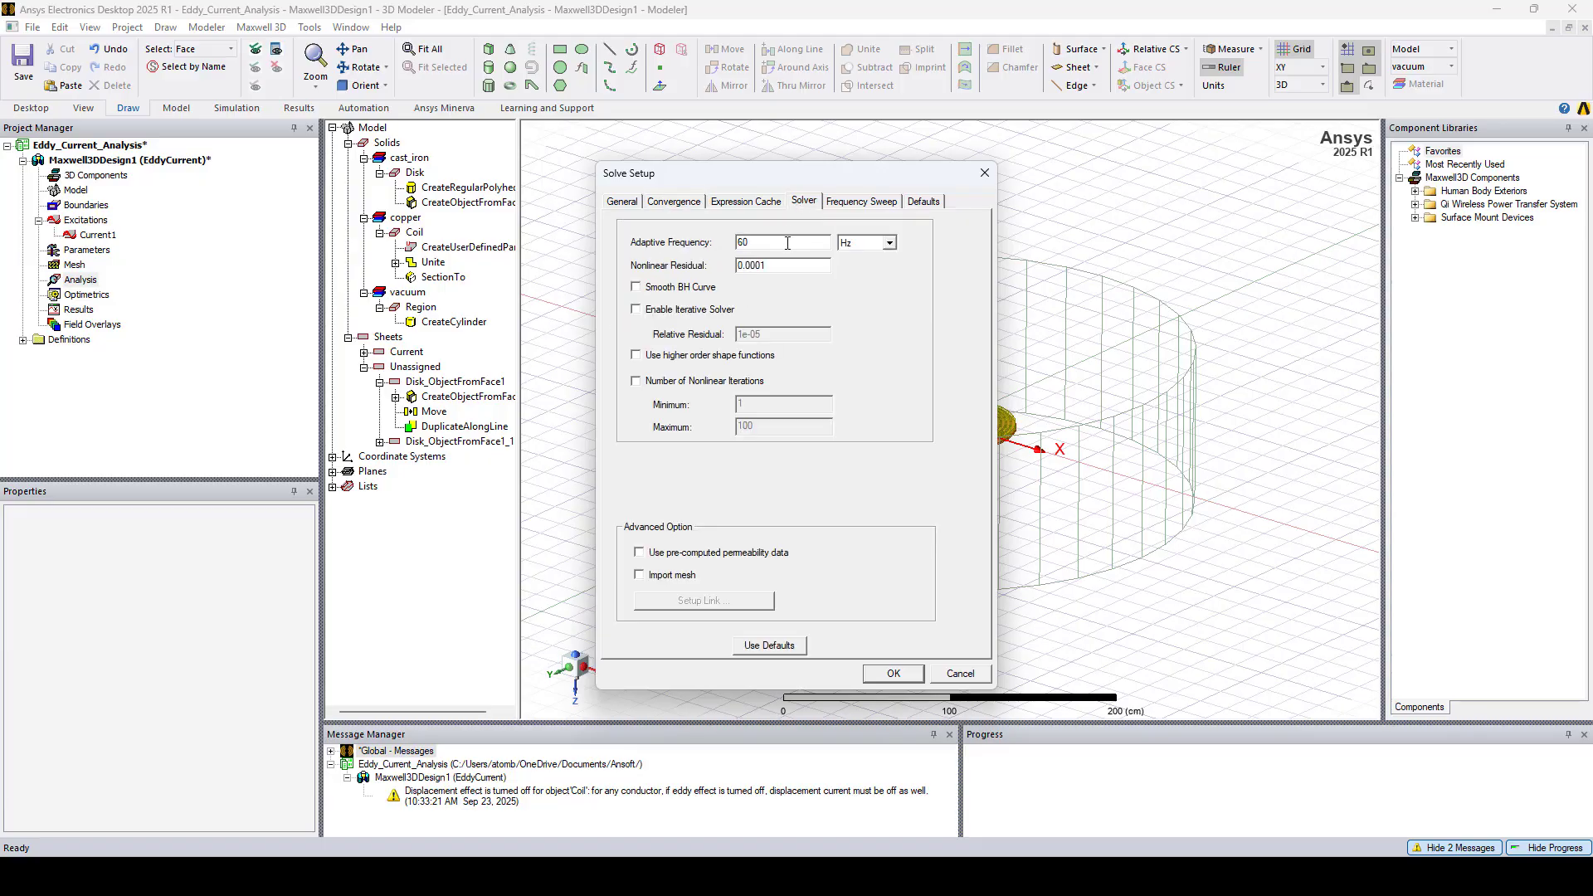
drag(787, 244, 672, 252)
click(893, 675)
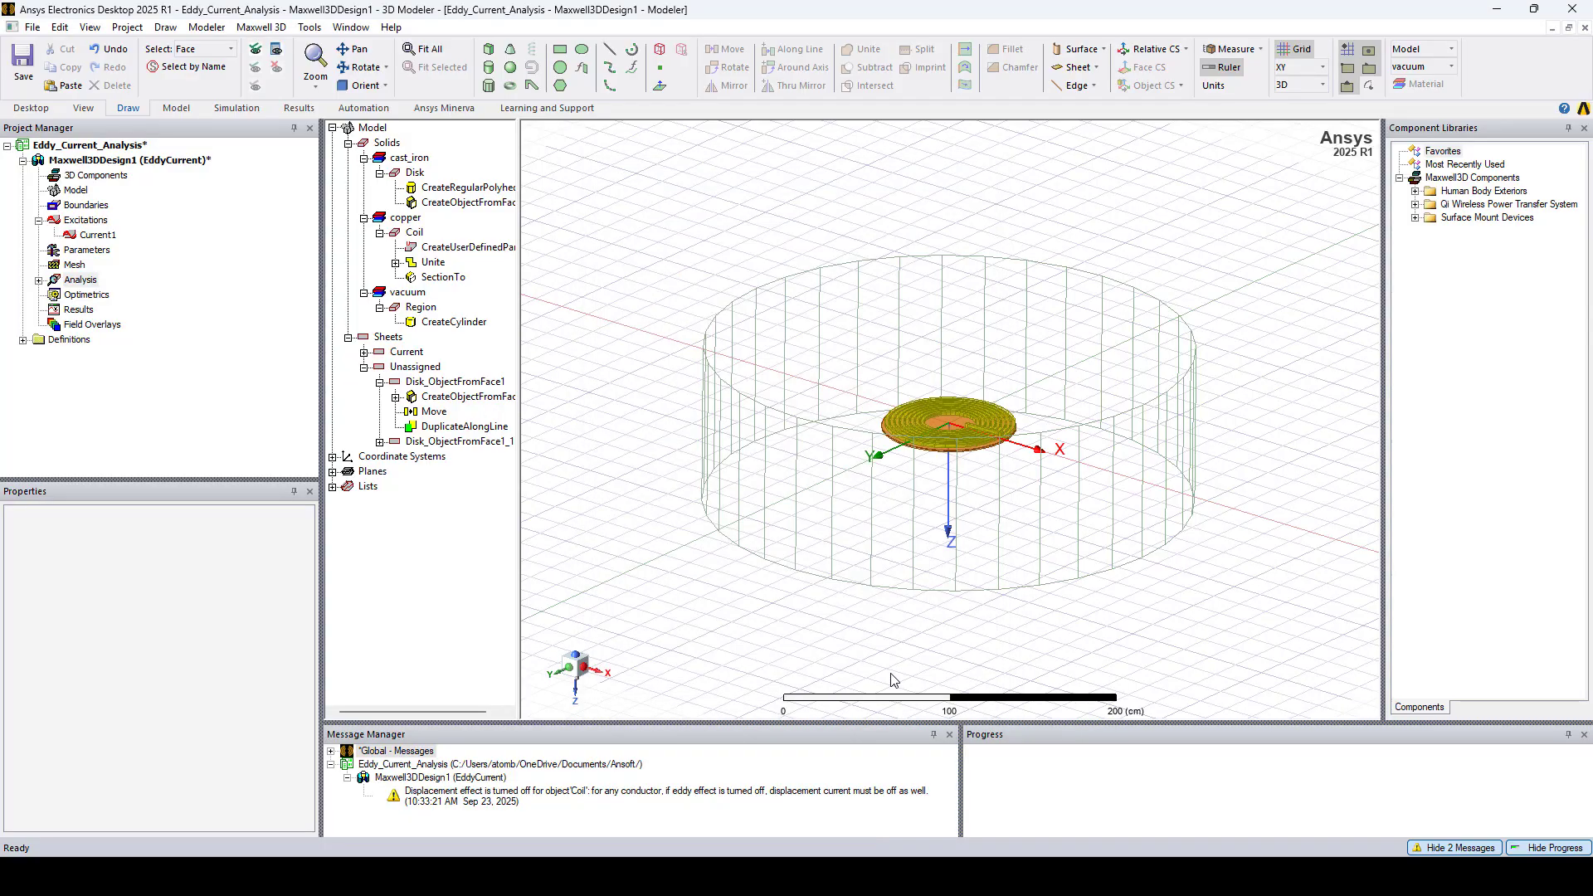
Run a validation check on Maxwell3DDesign1, then Analyze All to solve it.
right_click(144, 162)
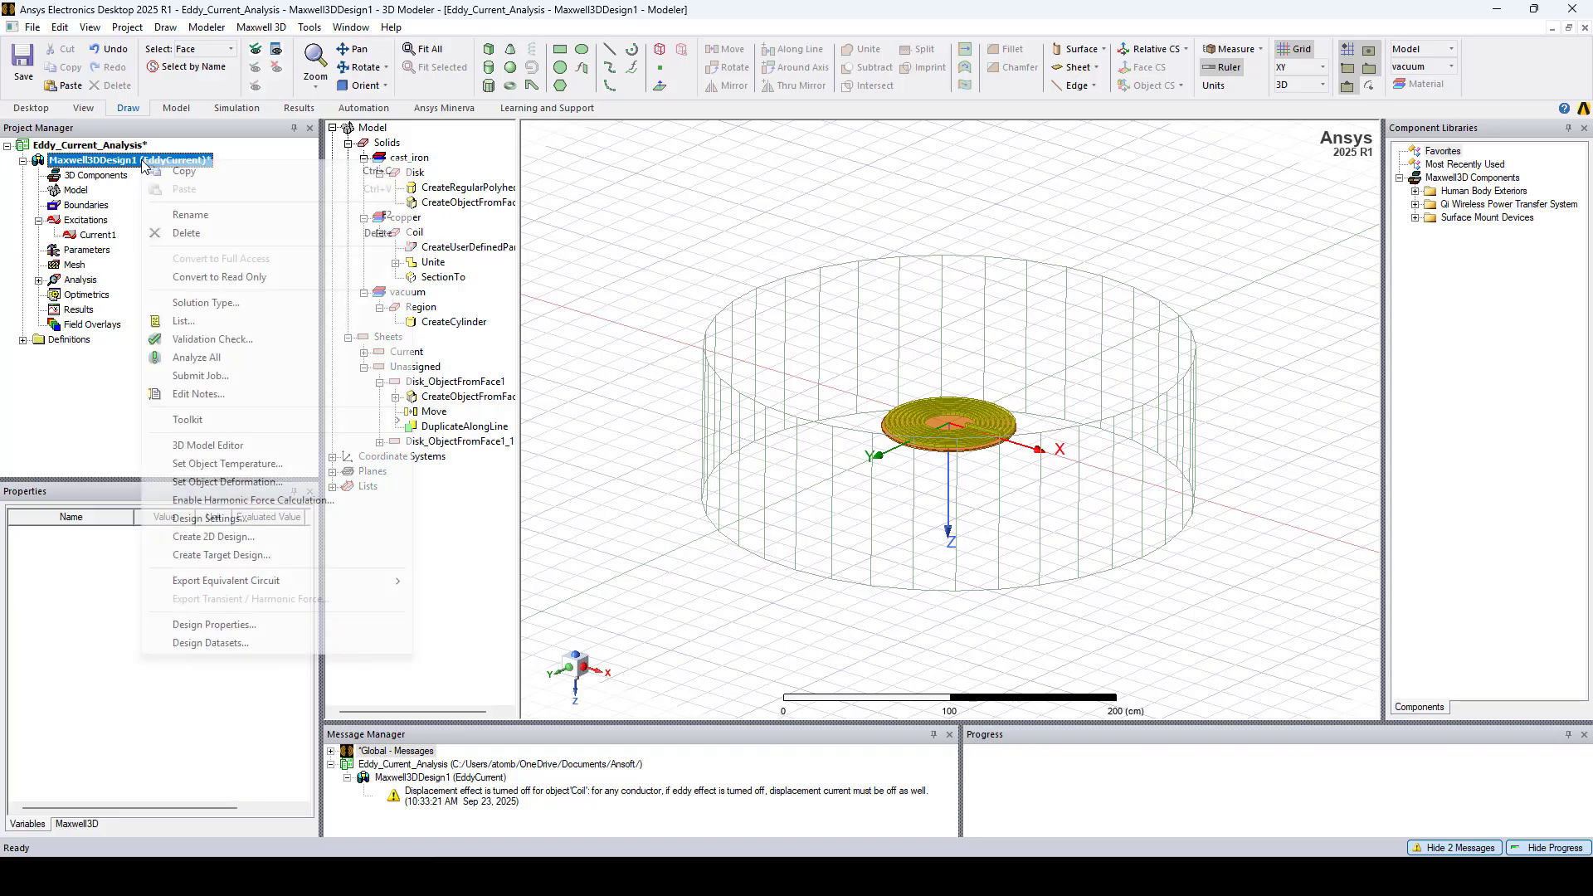
click(214, 339)
click(749, 500)
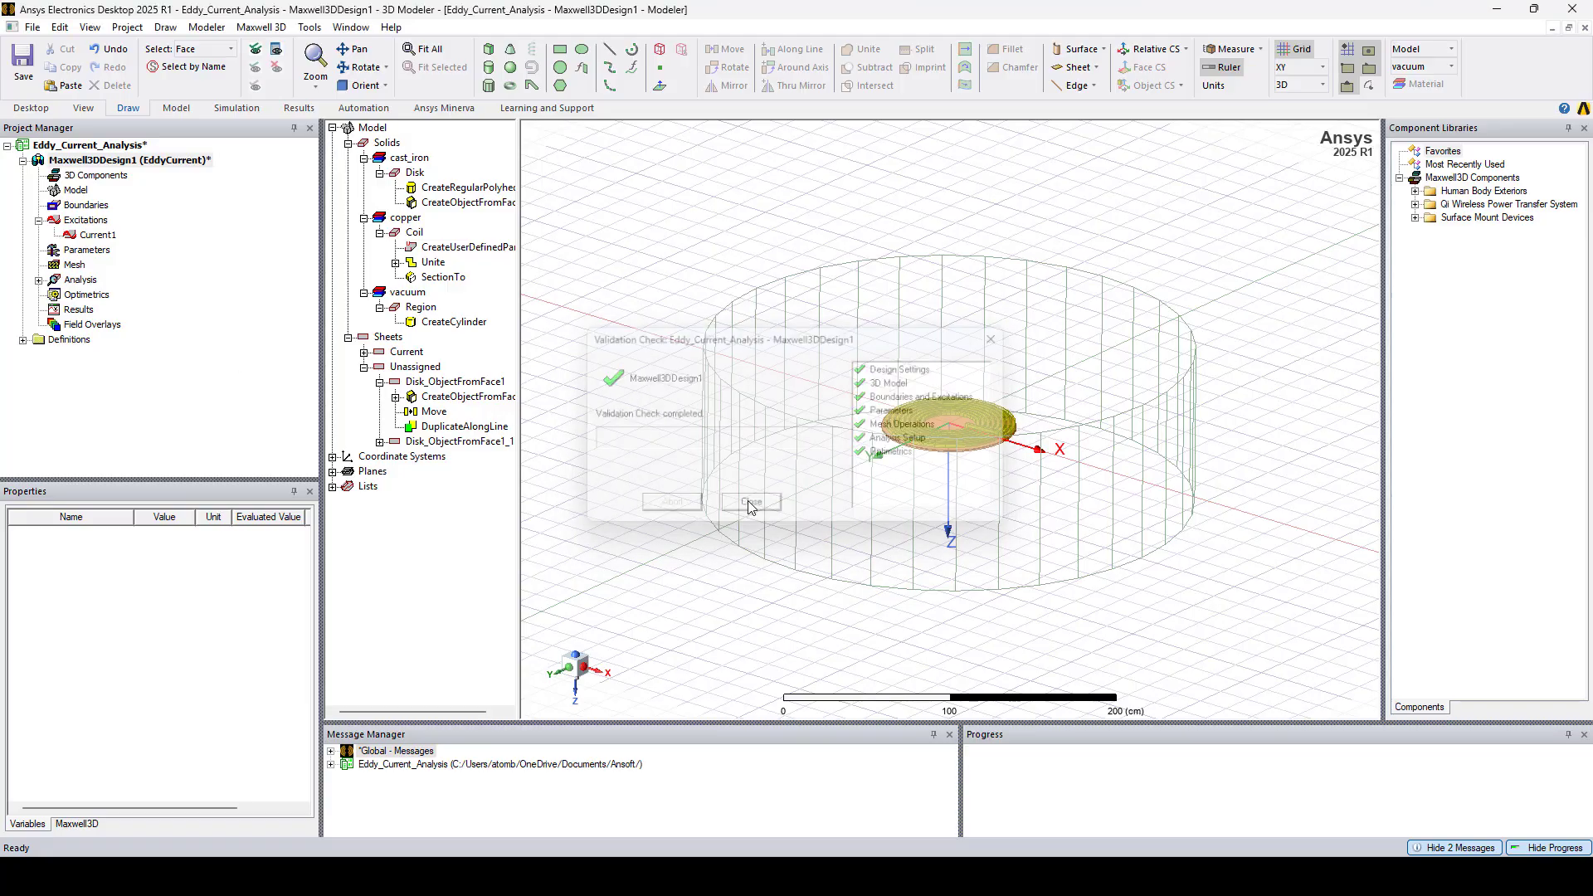
right_click(110, 162)
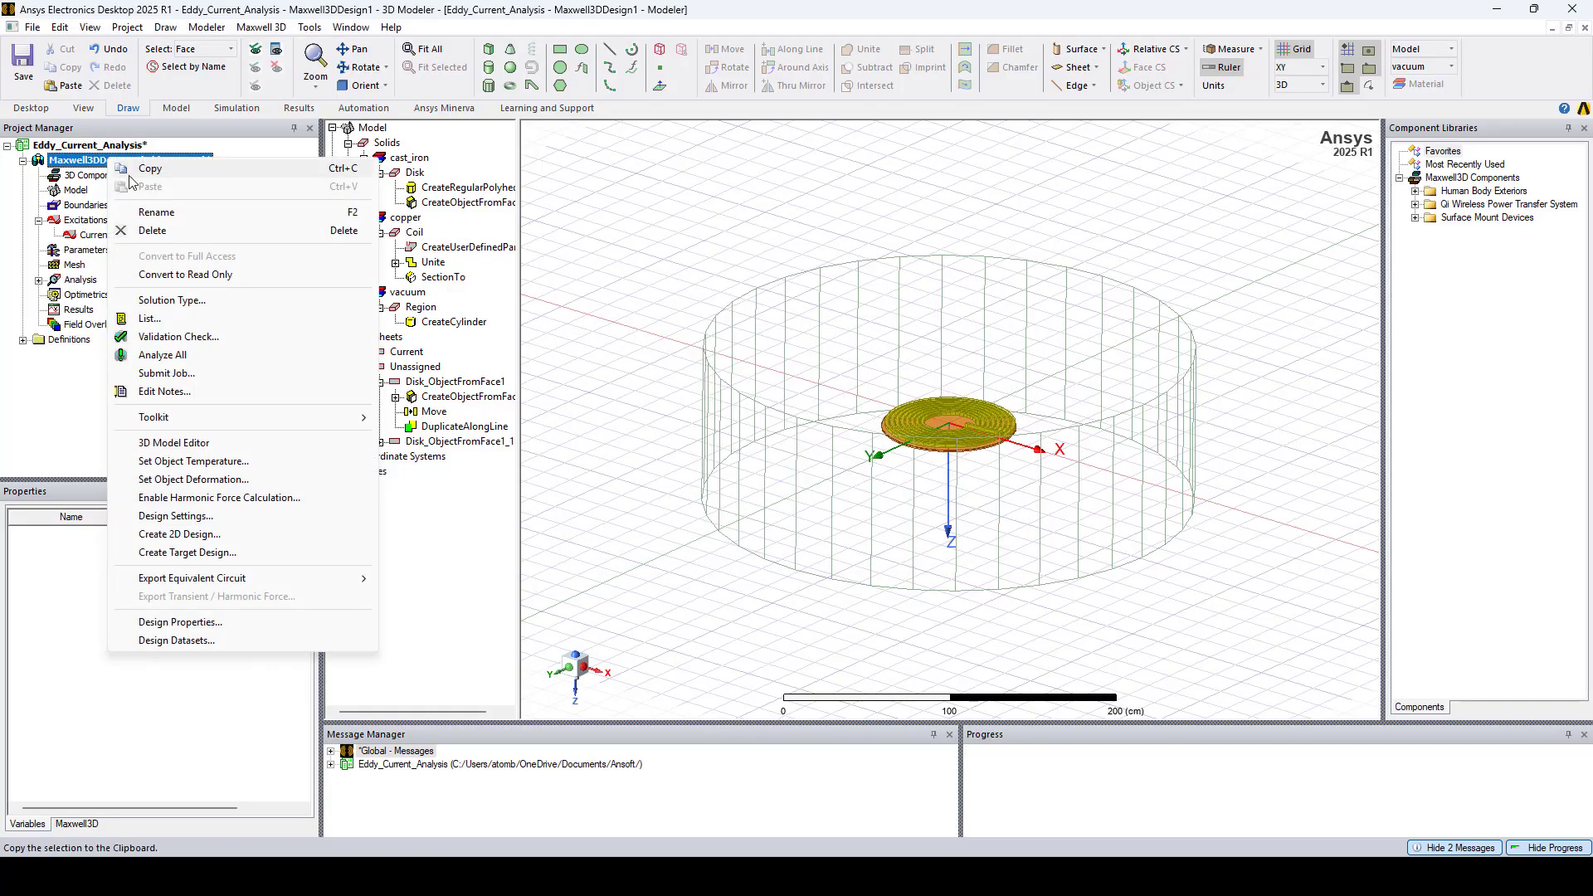
click(183, 357)
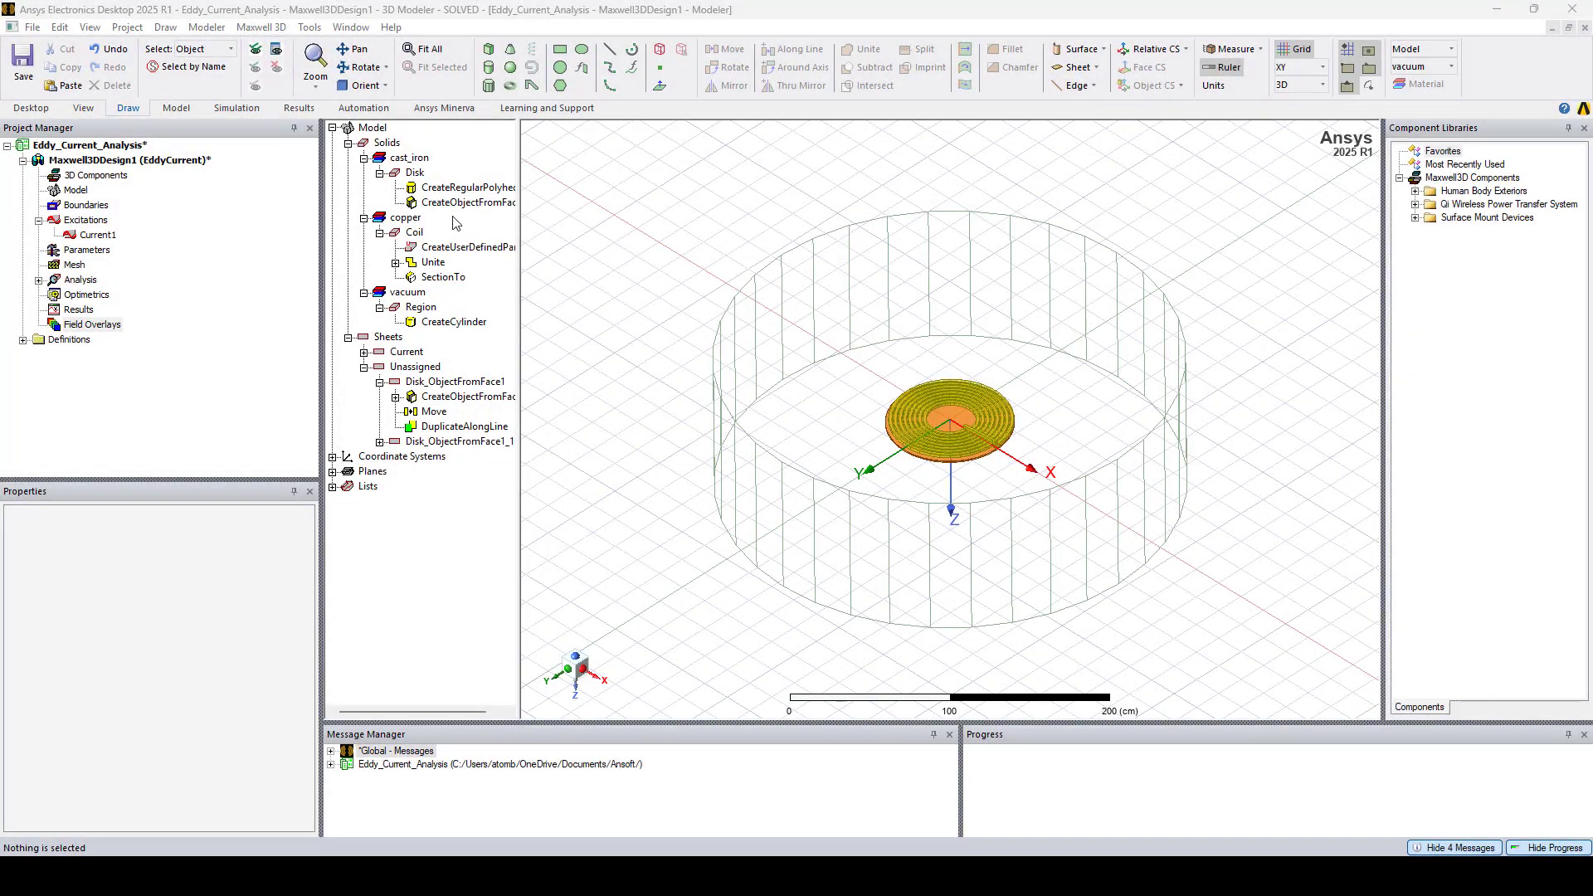
Show only the Disk and create a mesh plot on it.
click(415, 174)
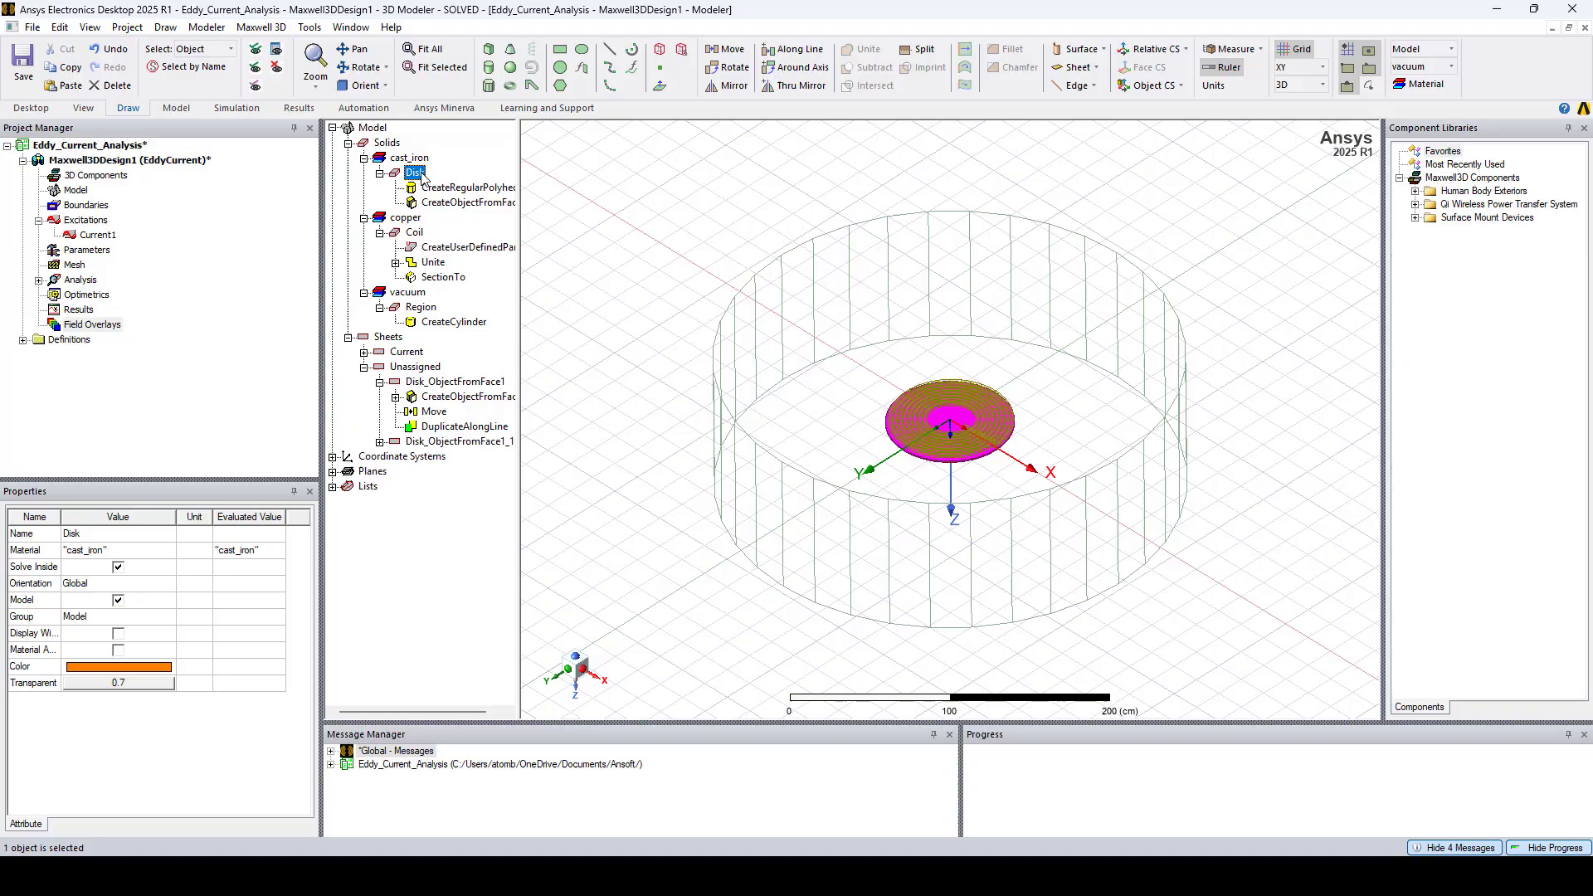
click(256, 87)
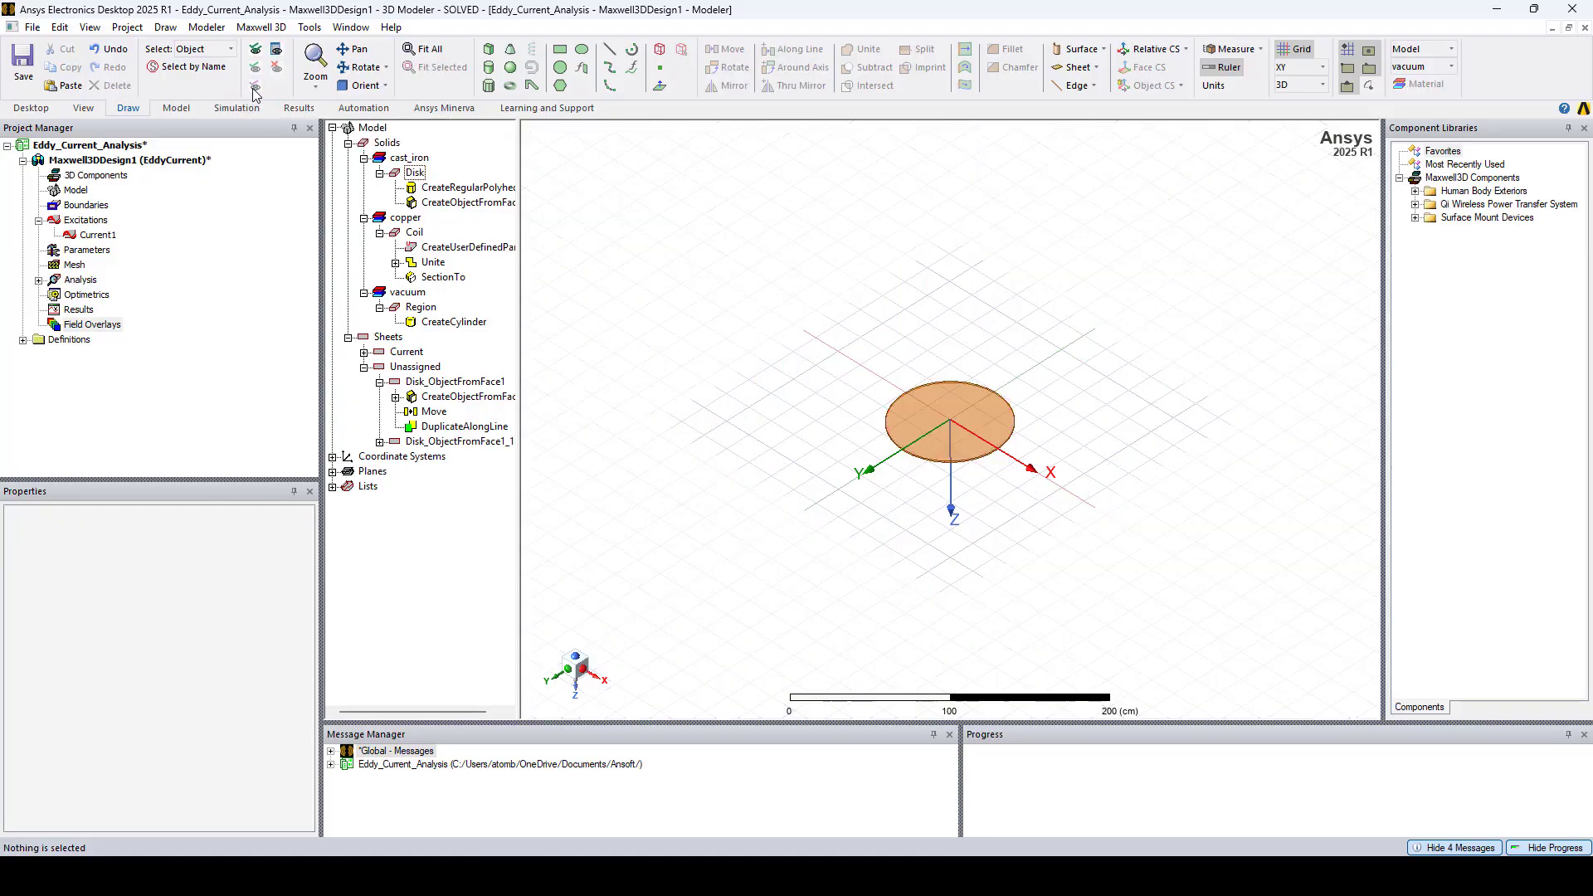
scroll(938, 405, up, 8)
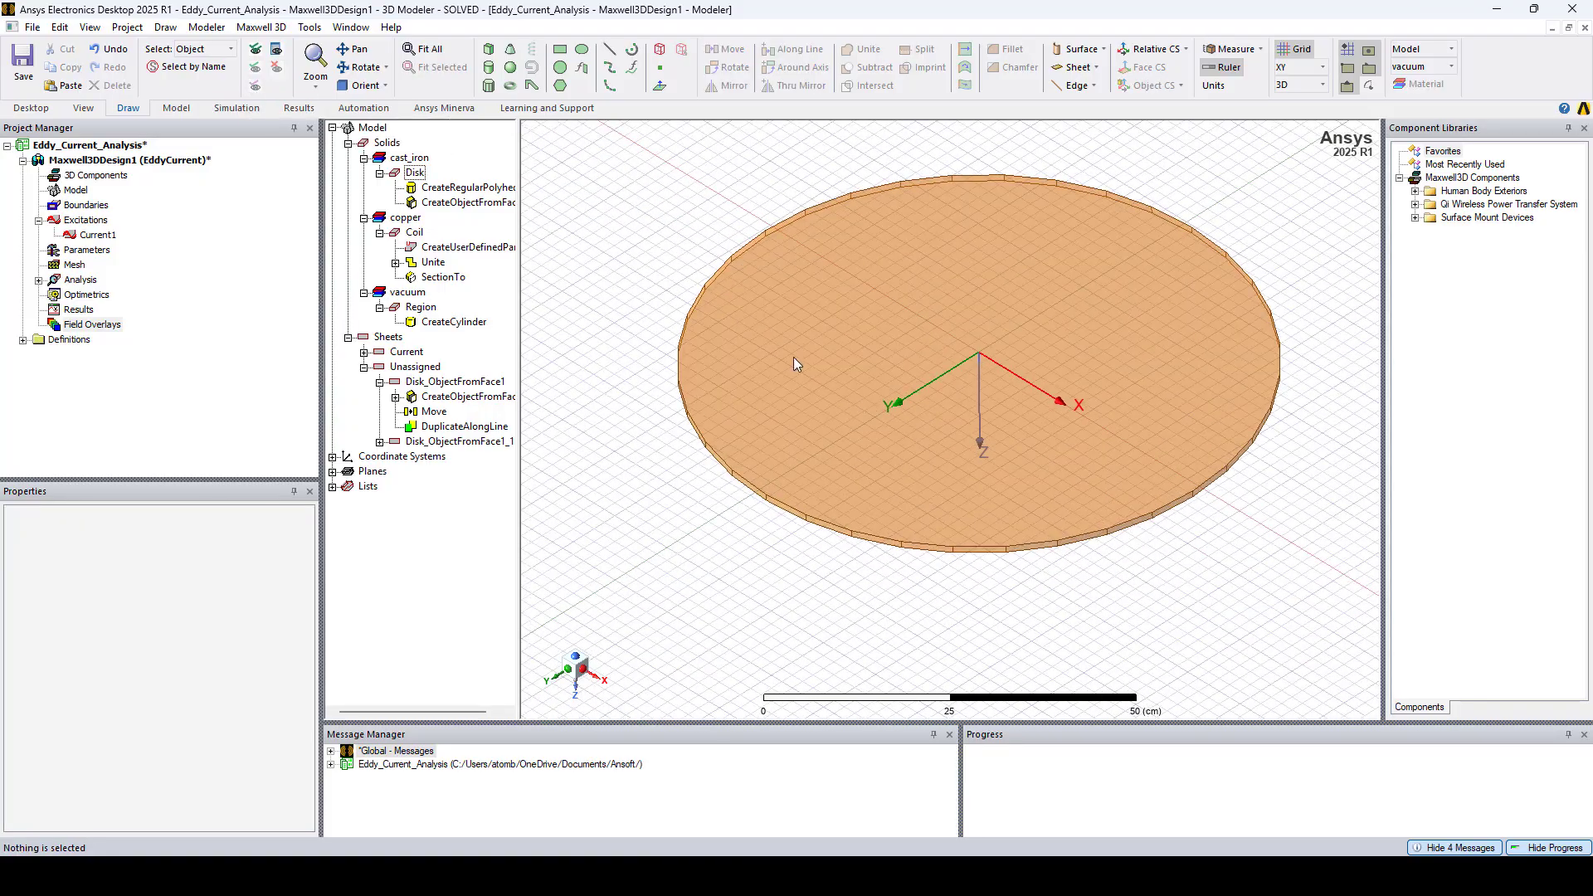
click(766, 319)
right_click(776, 332)
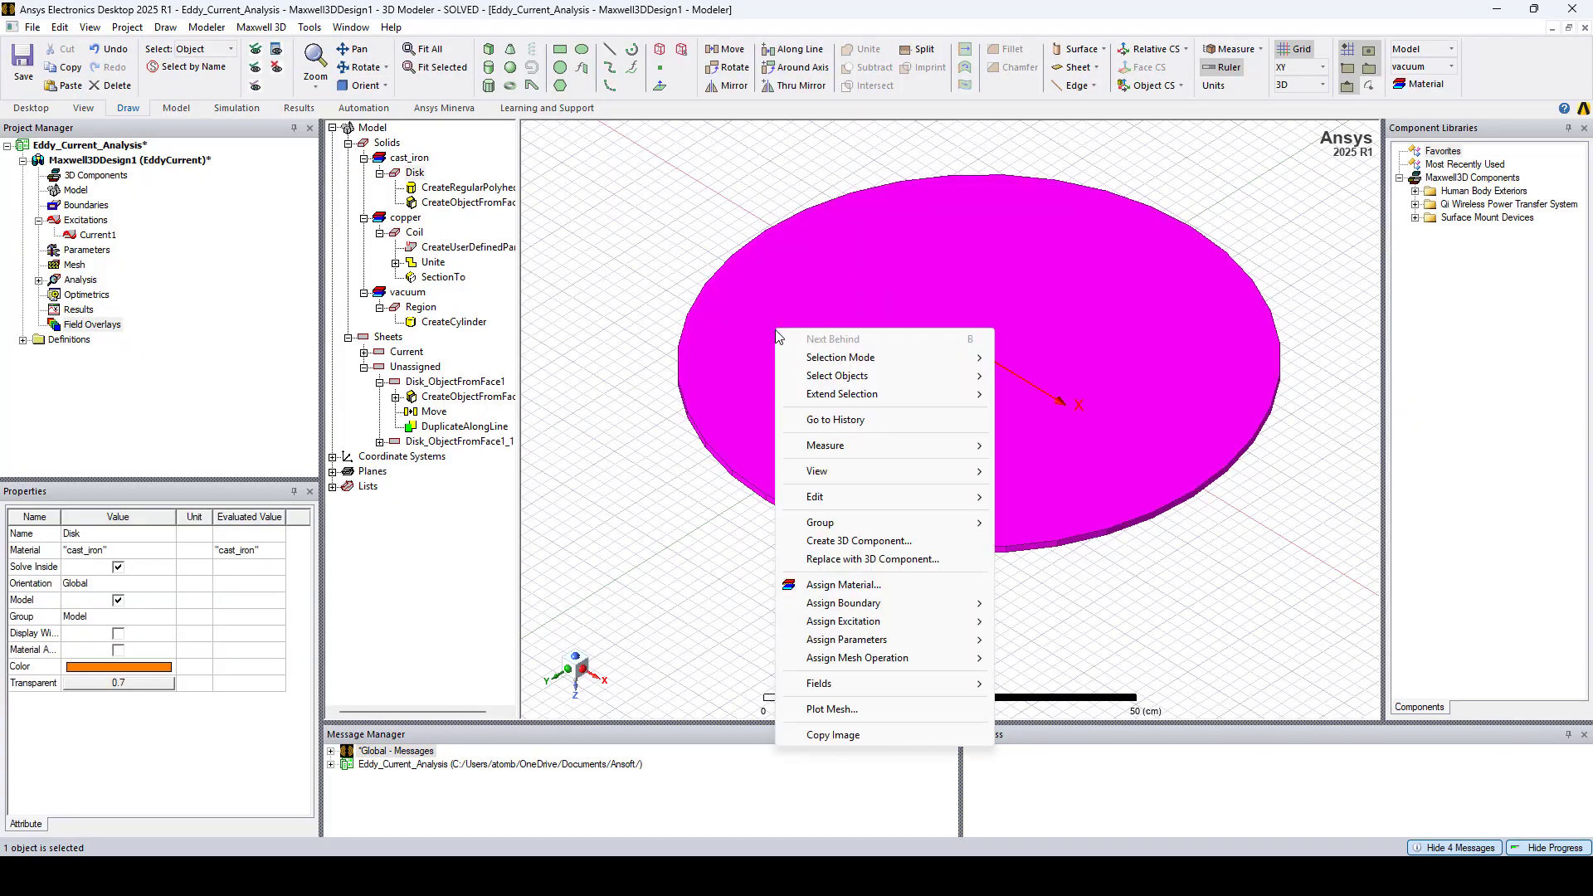
click(878, 708)
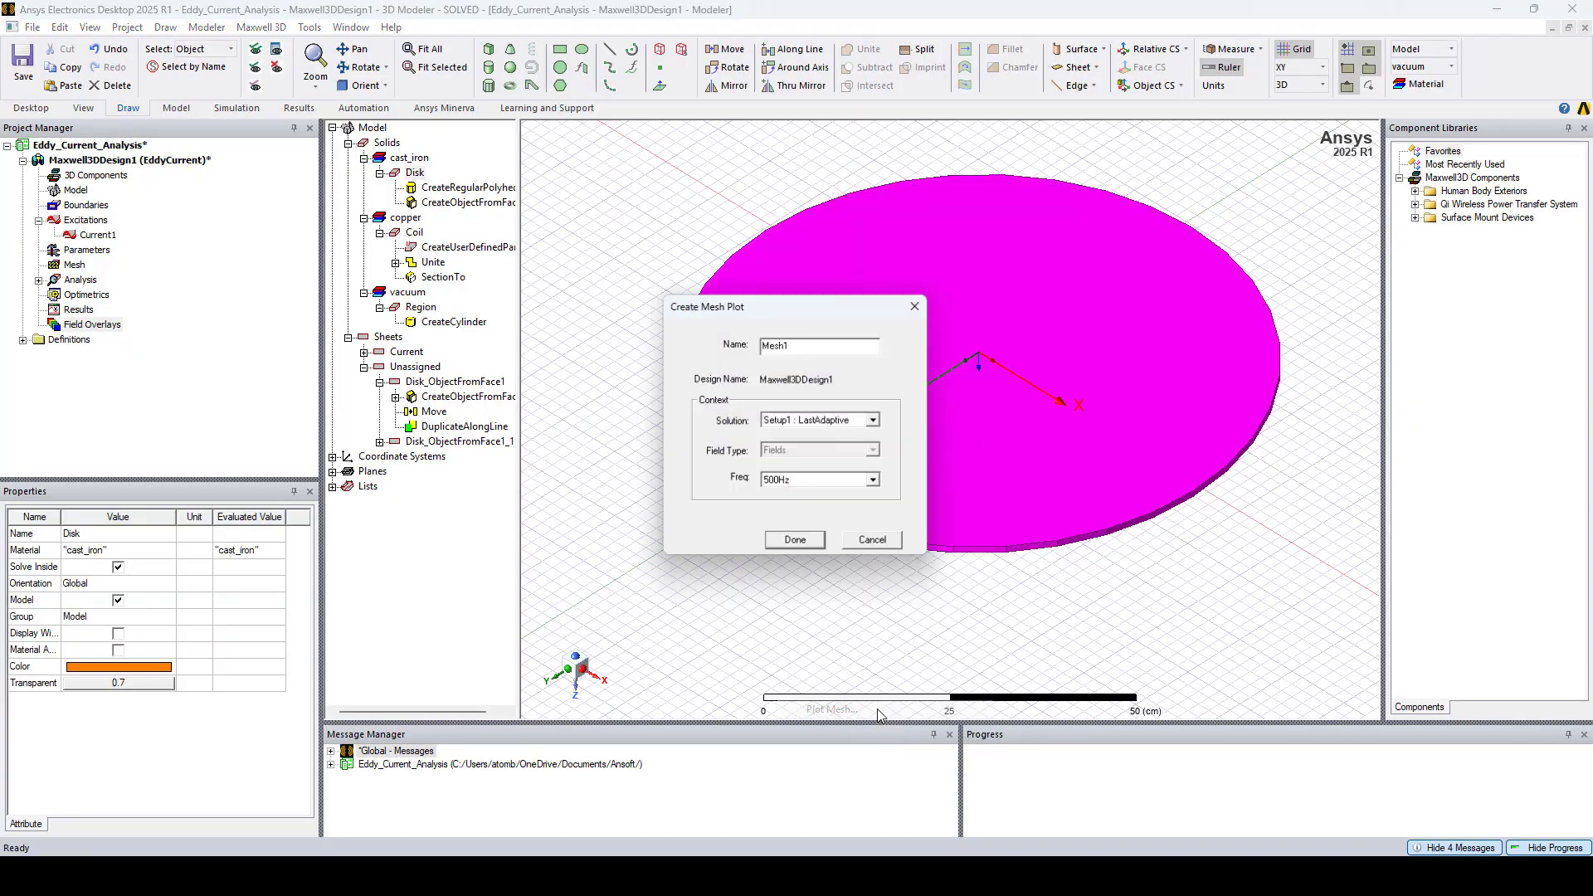
click(796, 544)
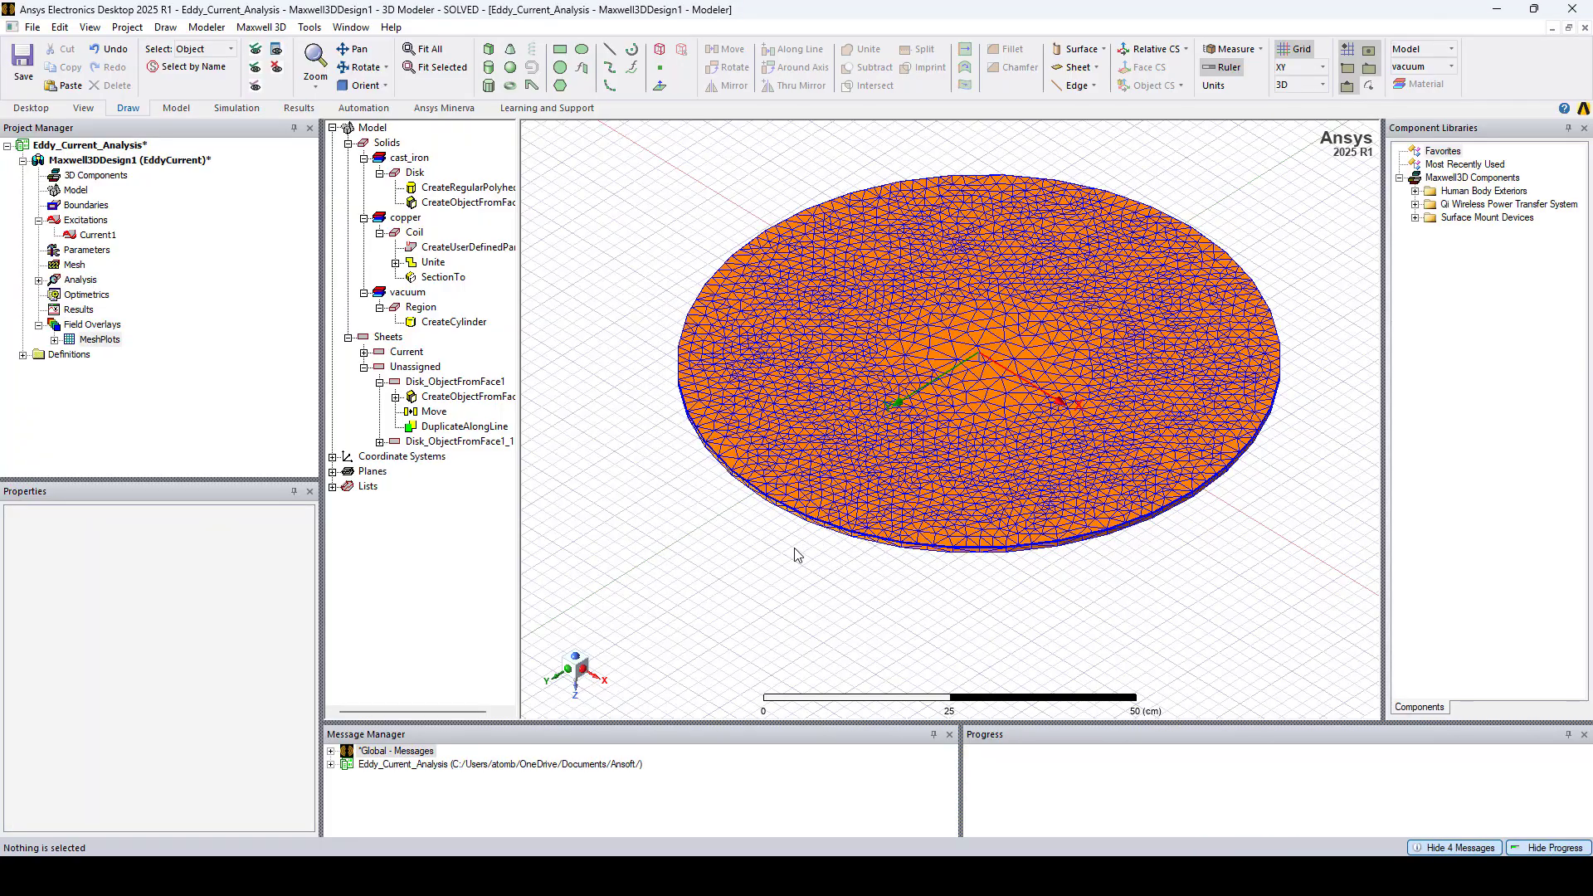
Zoom and orbit to inspect the disk-edge mesh, then fit all and tilt to a near-top view.
scroll(889, 531, down, 2)
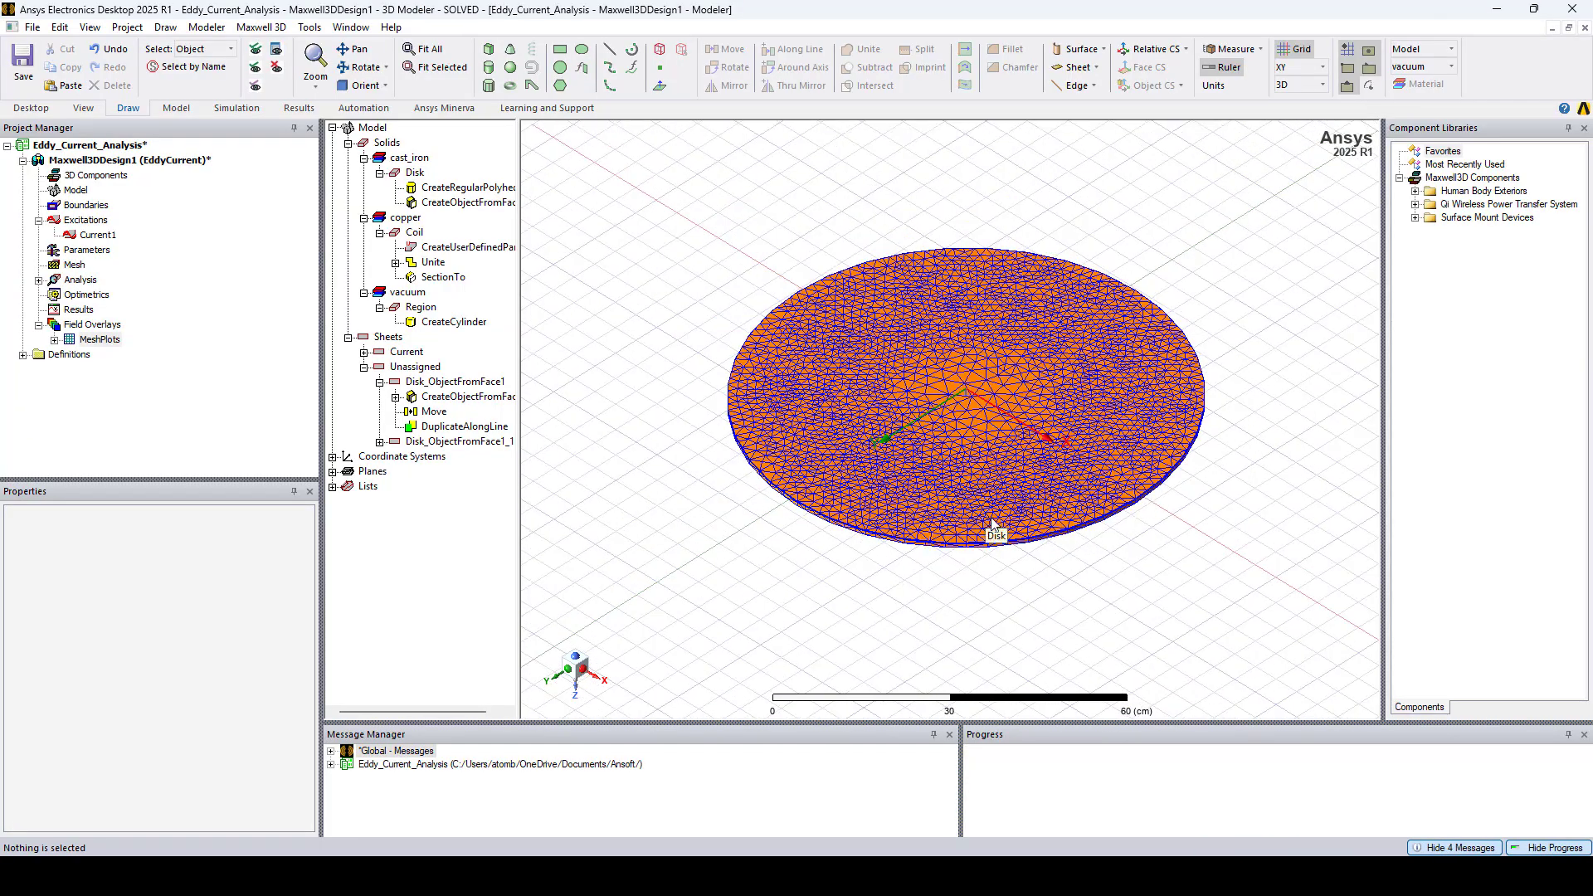
alt+drag(998, 526, 1034, 658)
scroll(959, 433, up, 10)
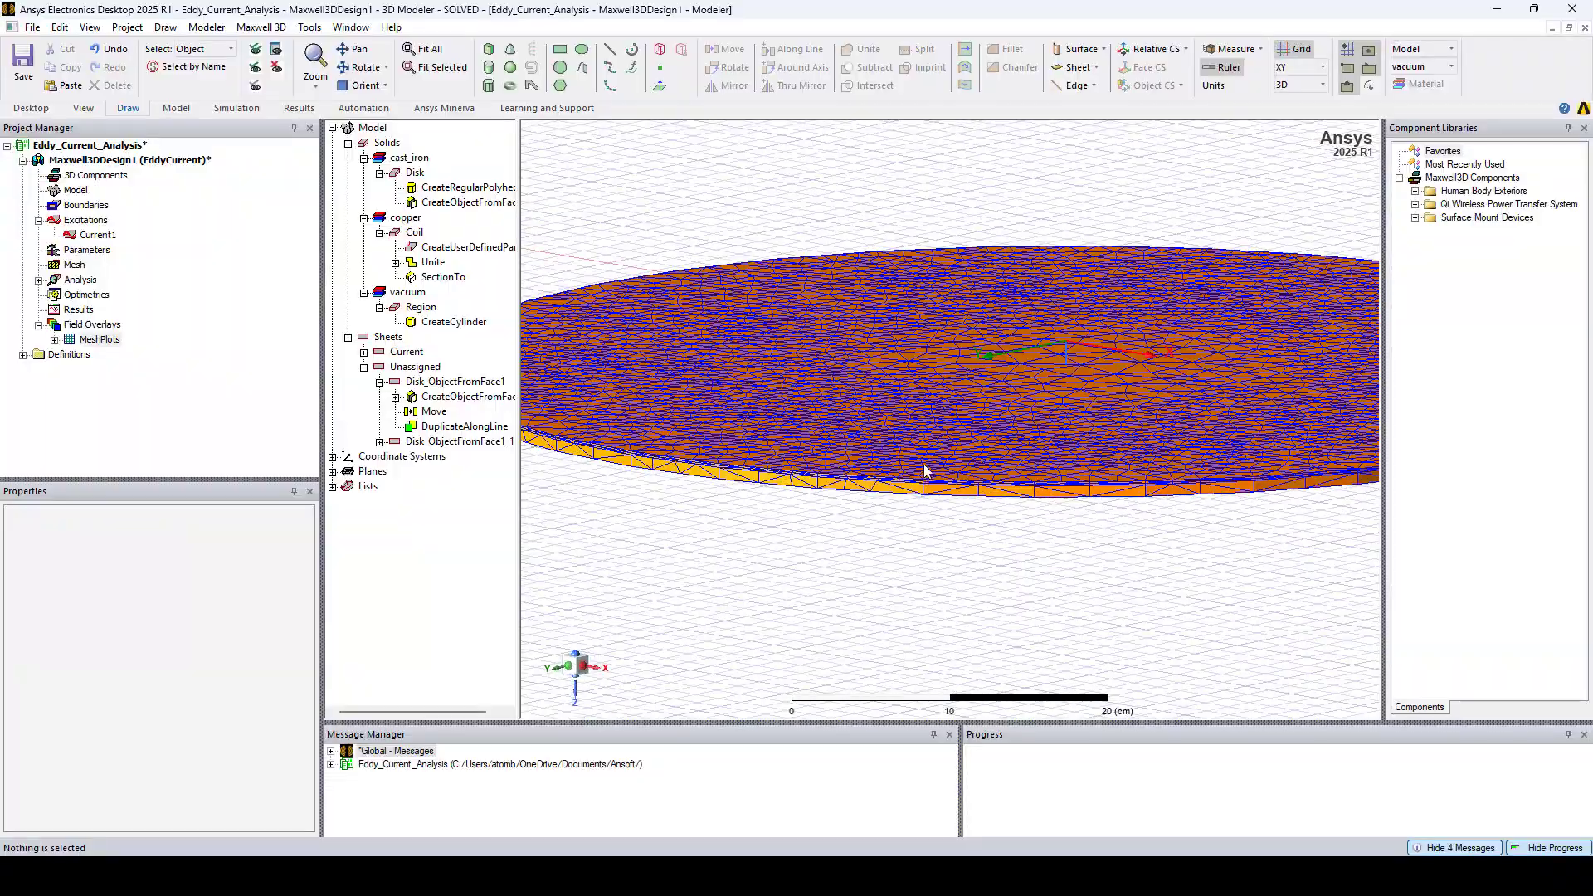
scroll(937, 485, up, 6)
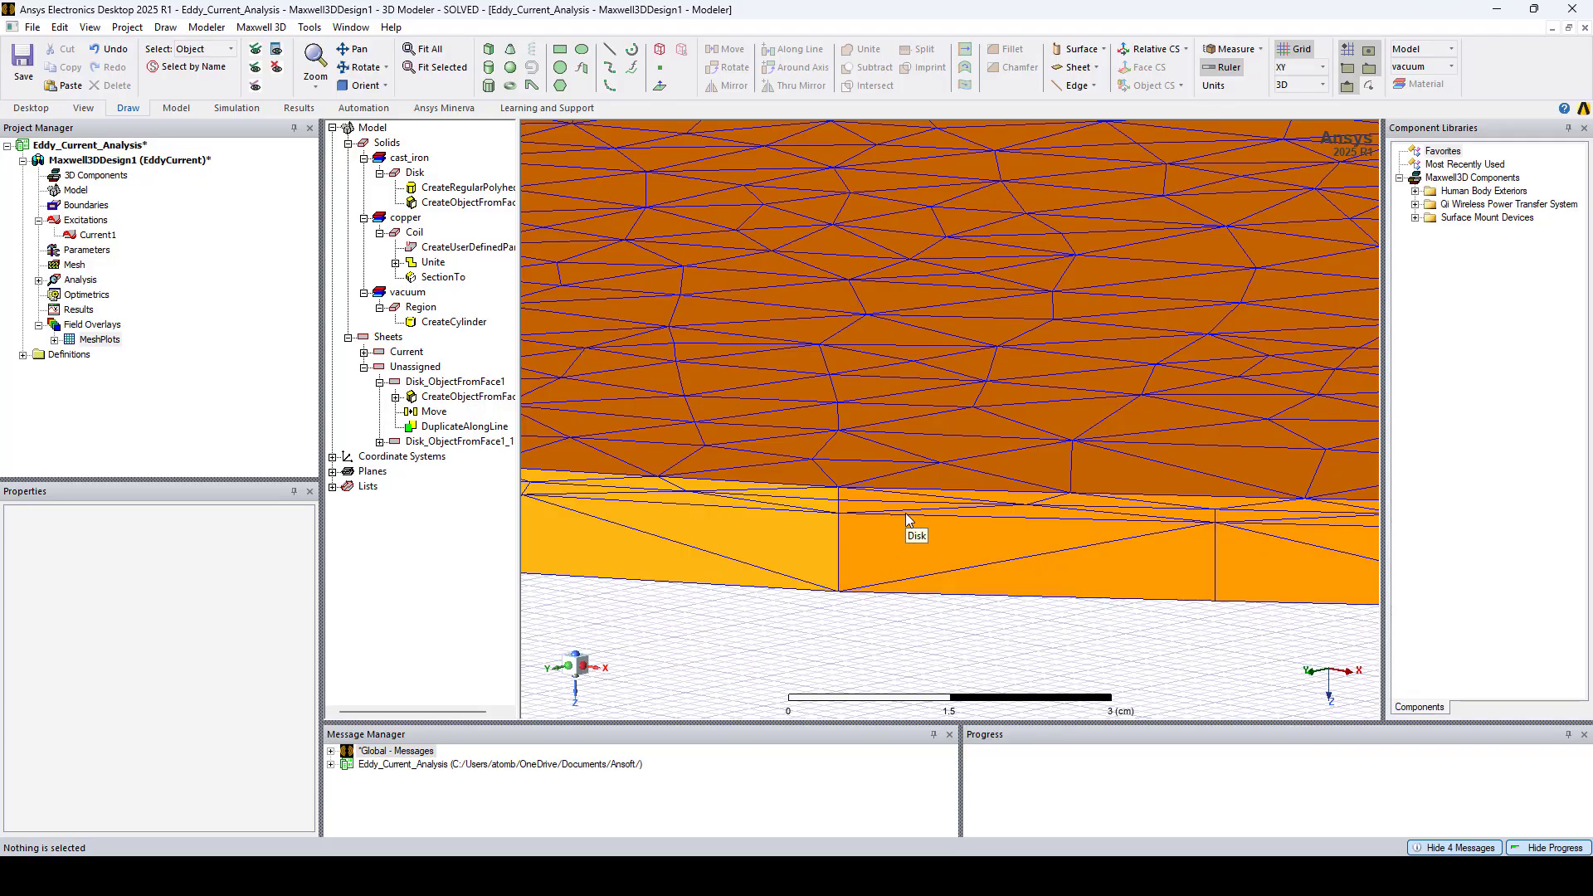
key(ctrl+d)
alt+drag(904, 513, 905, 599)
Integrate Ohmic-Loss over the Disk volume in the Fields Calculator, giving 254.436401033024.
right_click(80, 327)
click(133, 573)
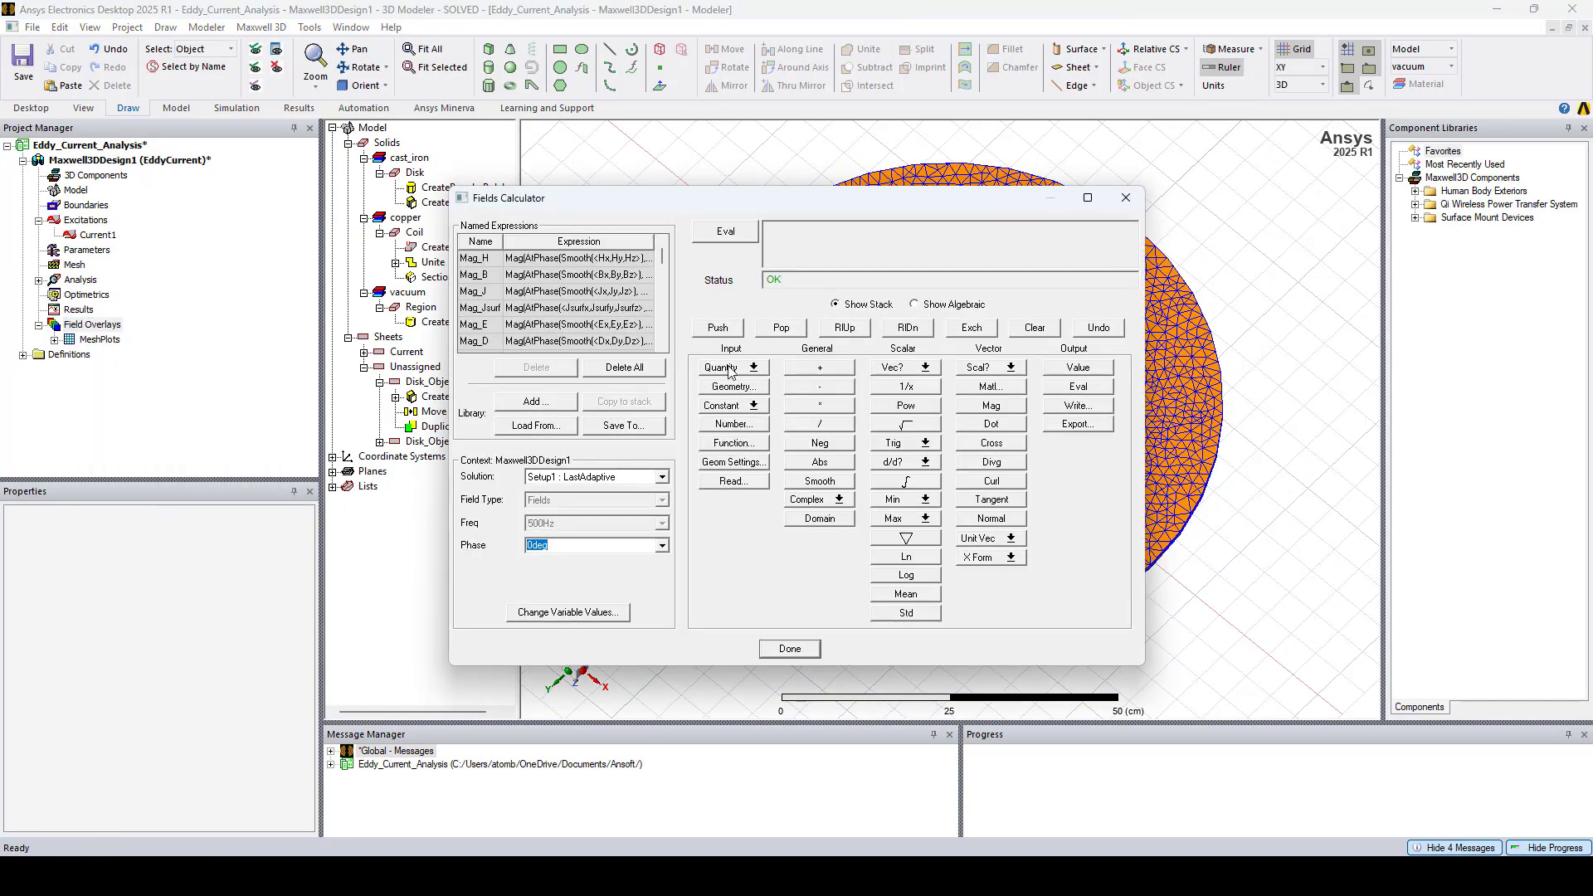
click(728, 369)
click(736, 463)
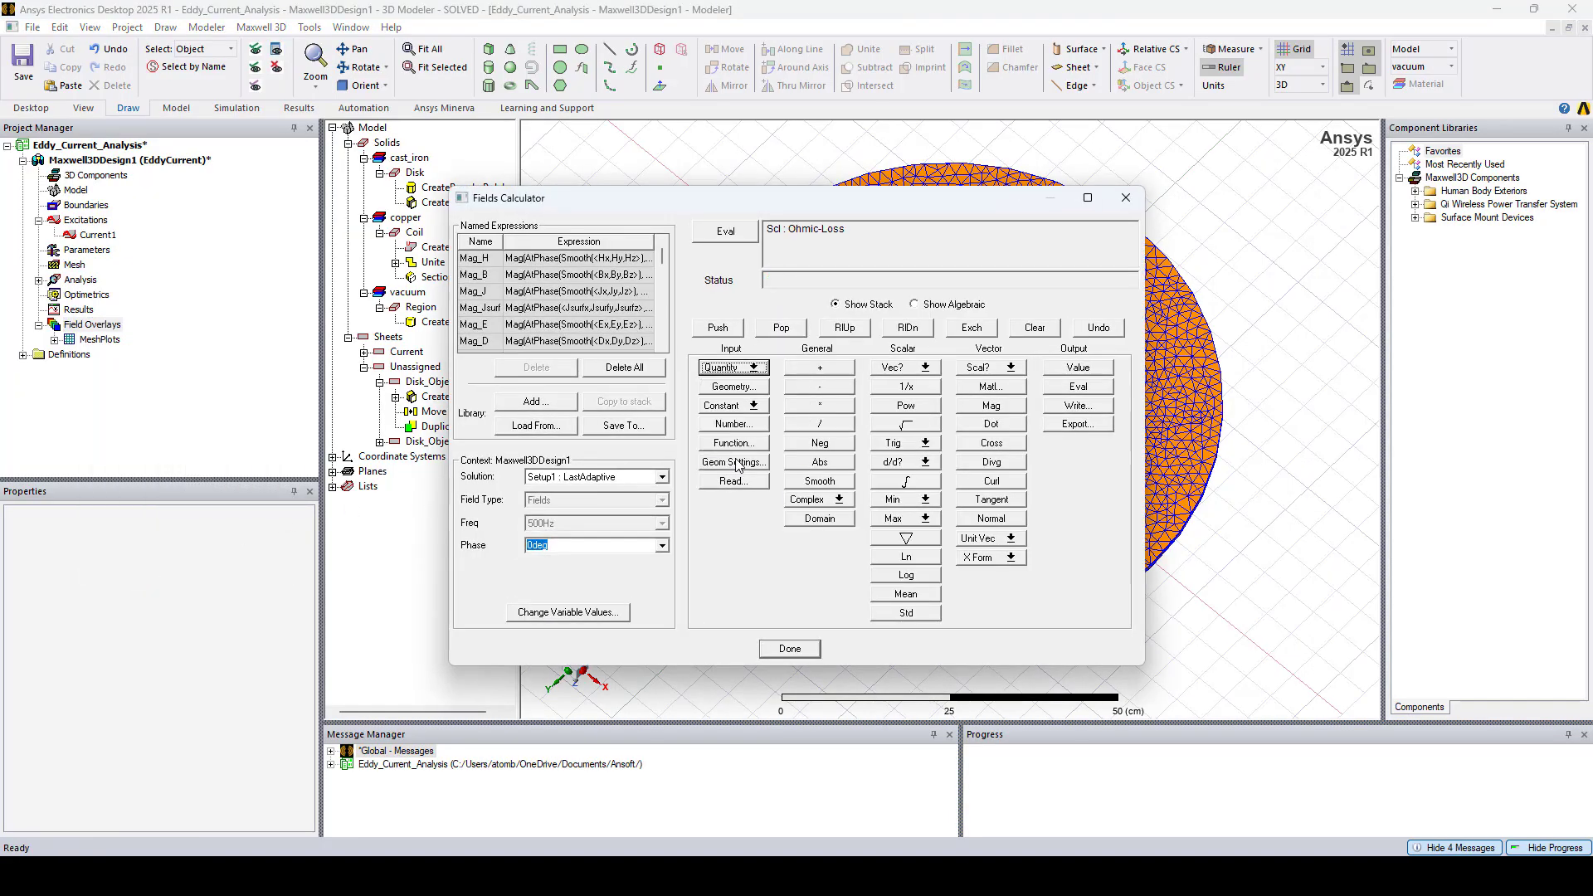
click(732, 387)
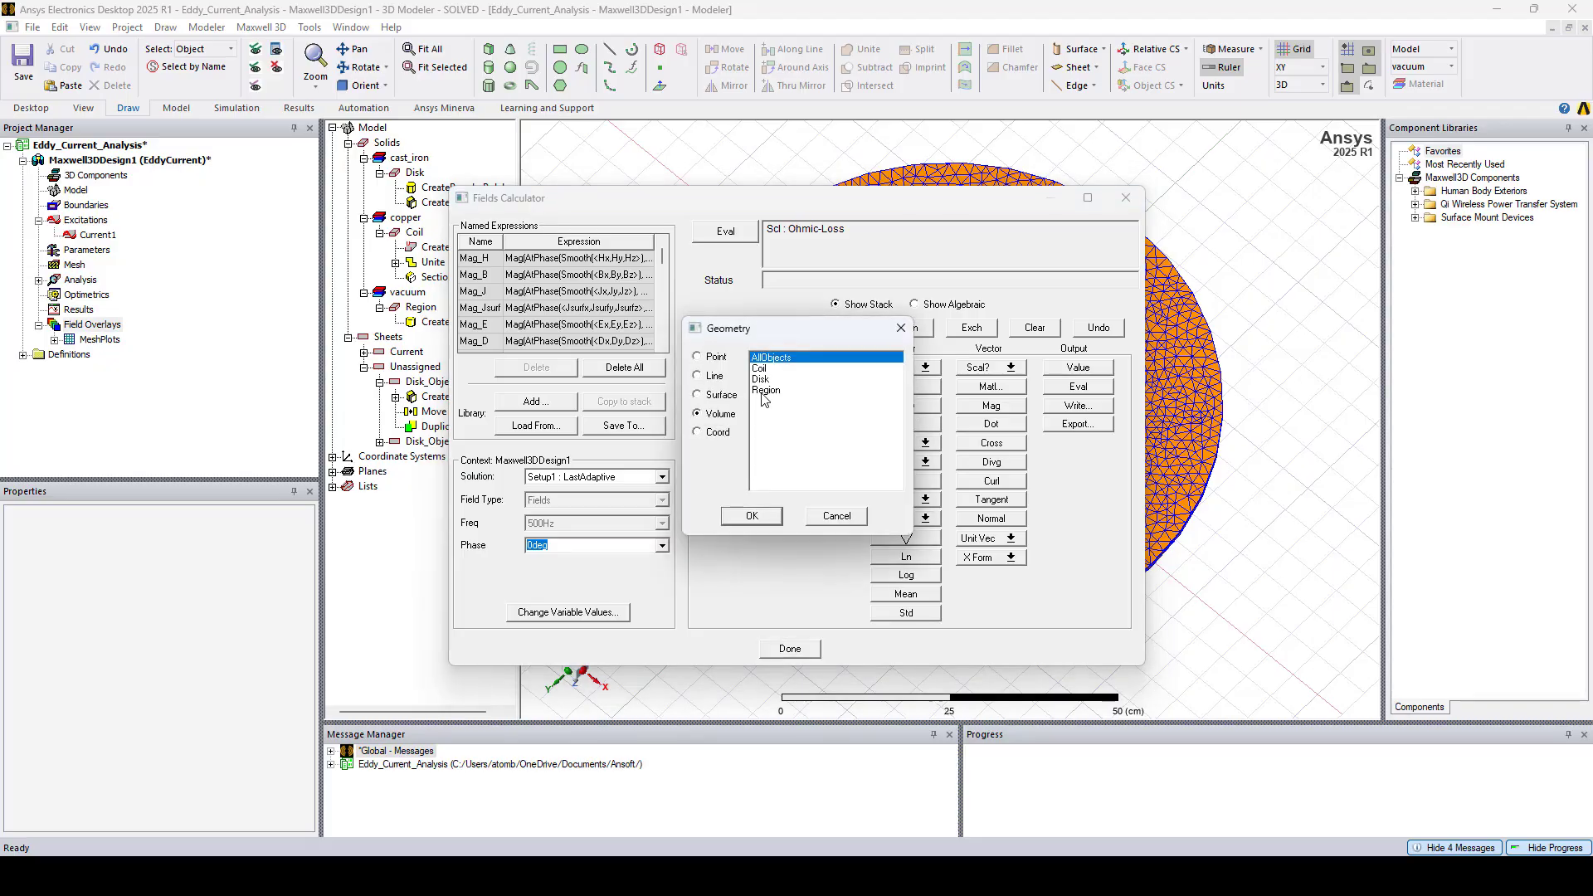
click(764, 379)
click(751, 516)
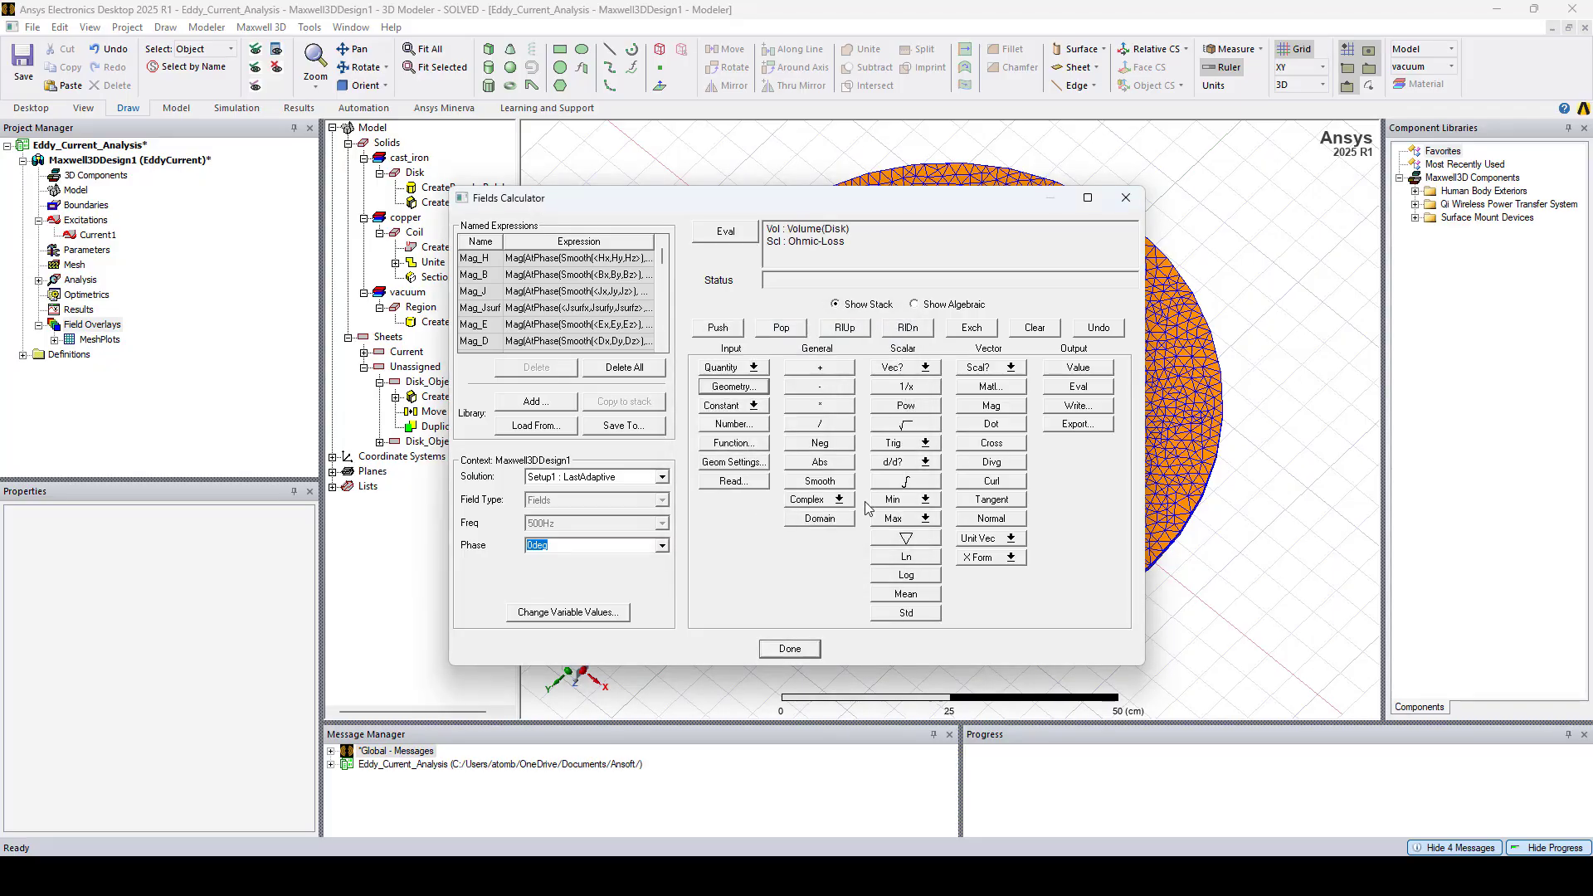
click(913, 483)
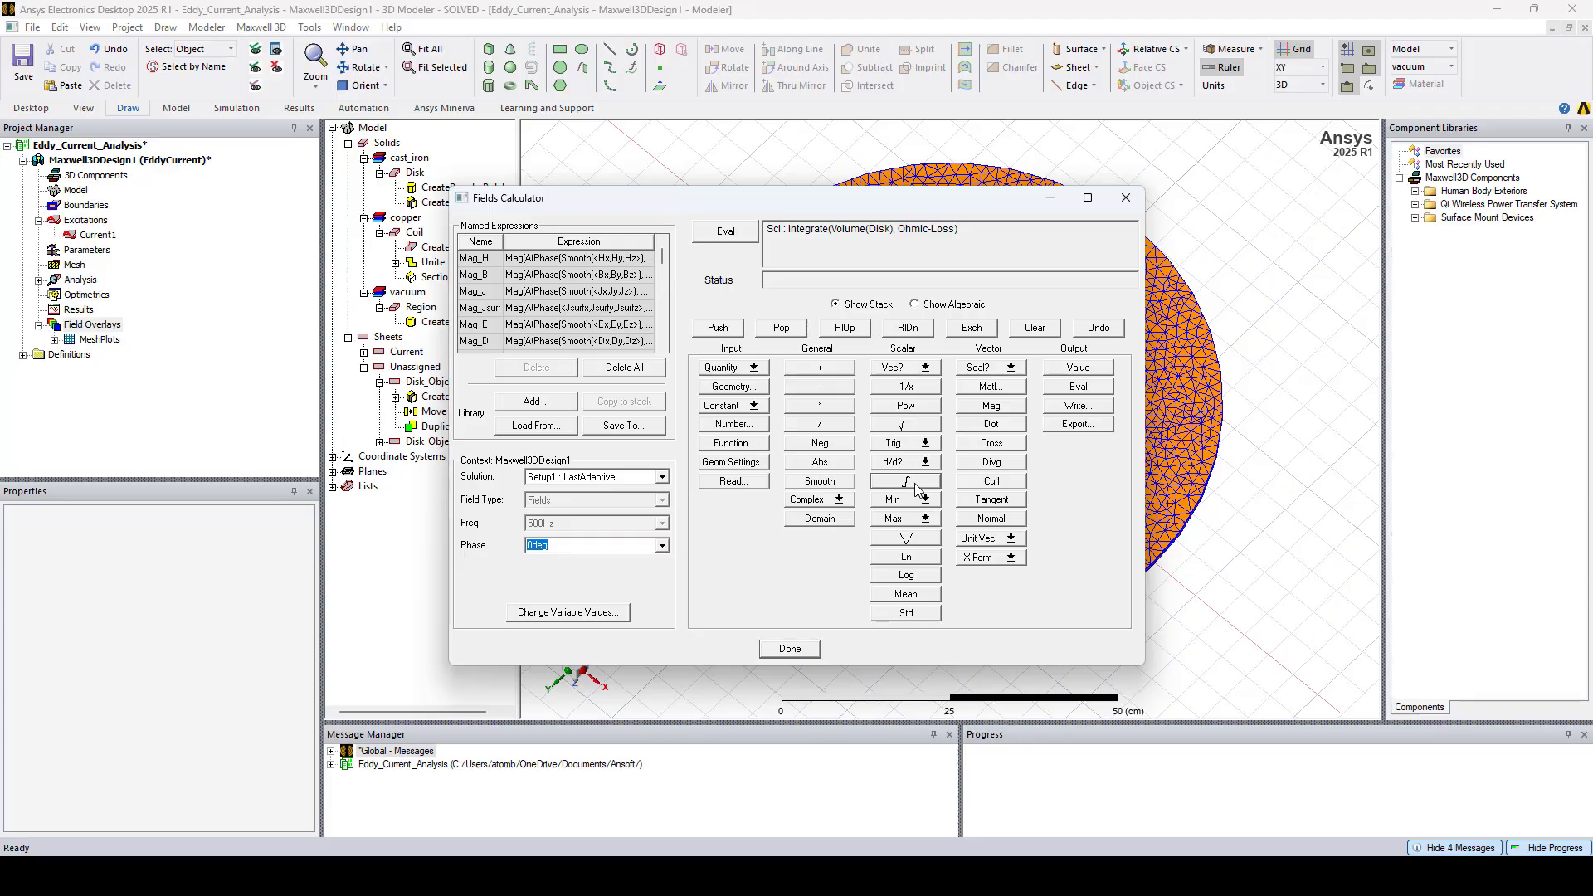
click(712, 241)
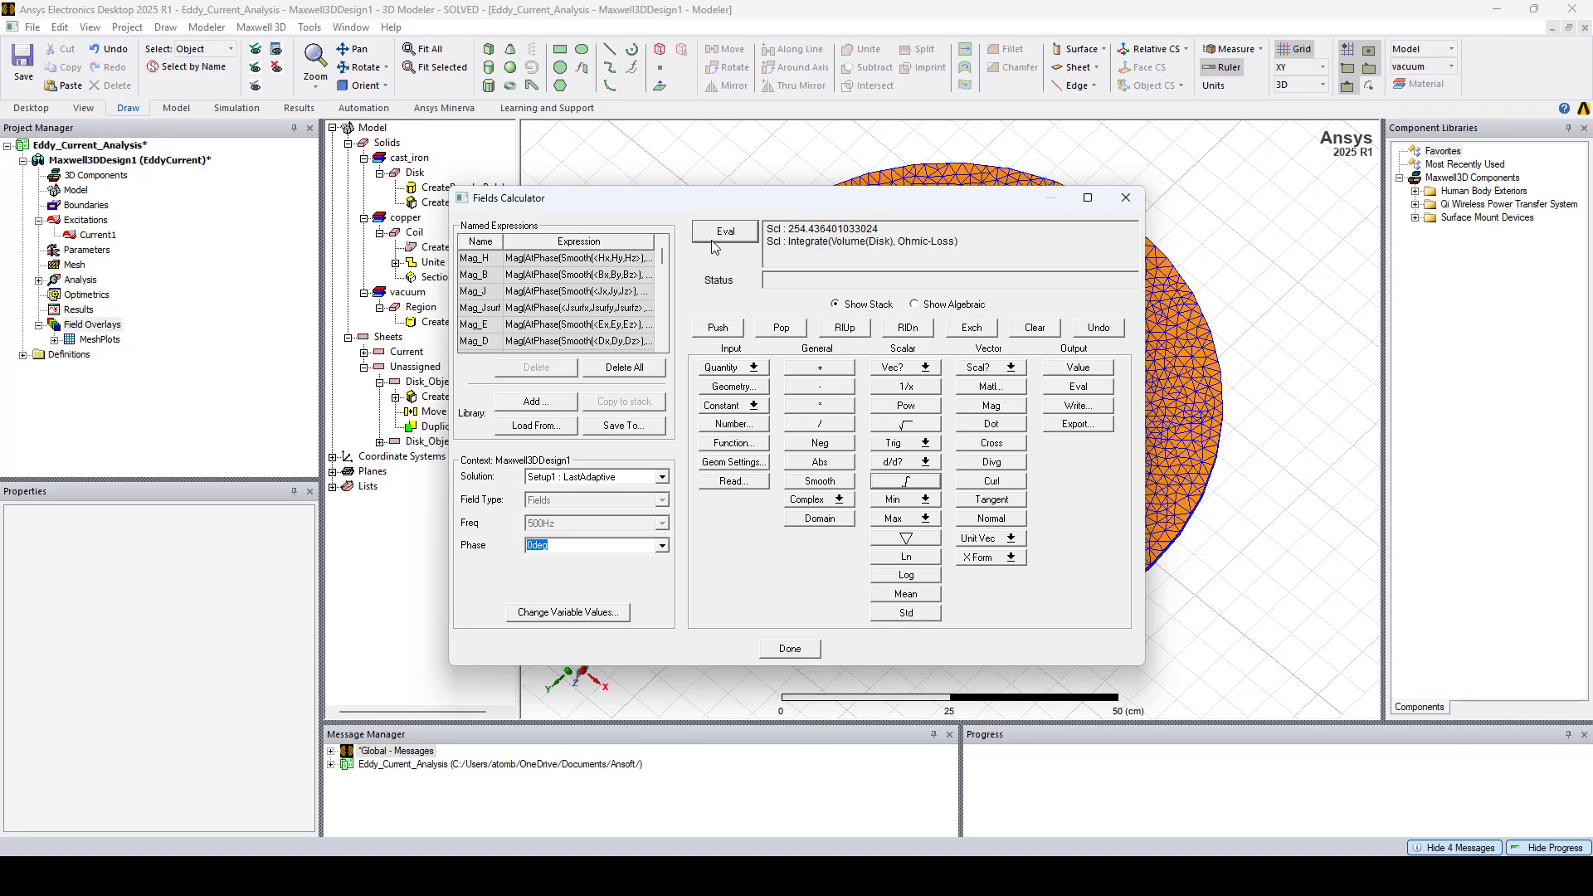
click(792, 648)
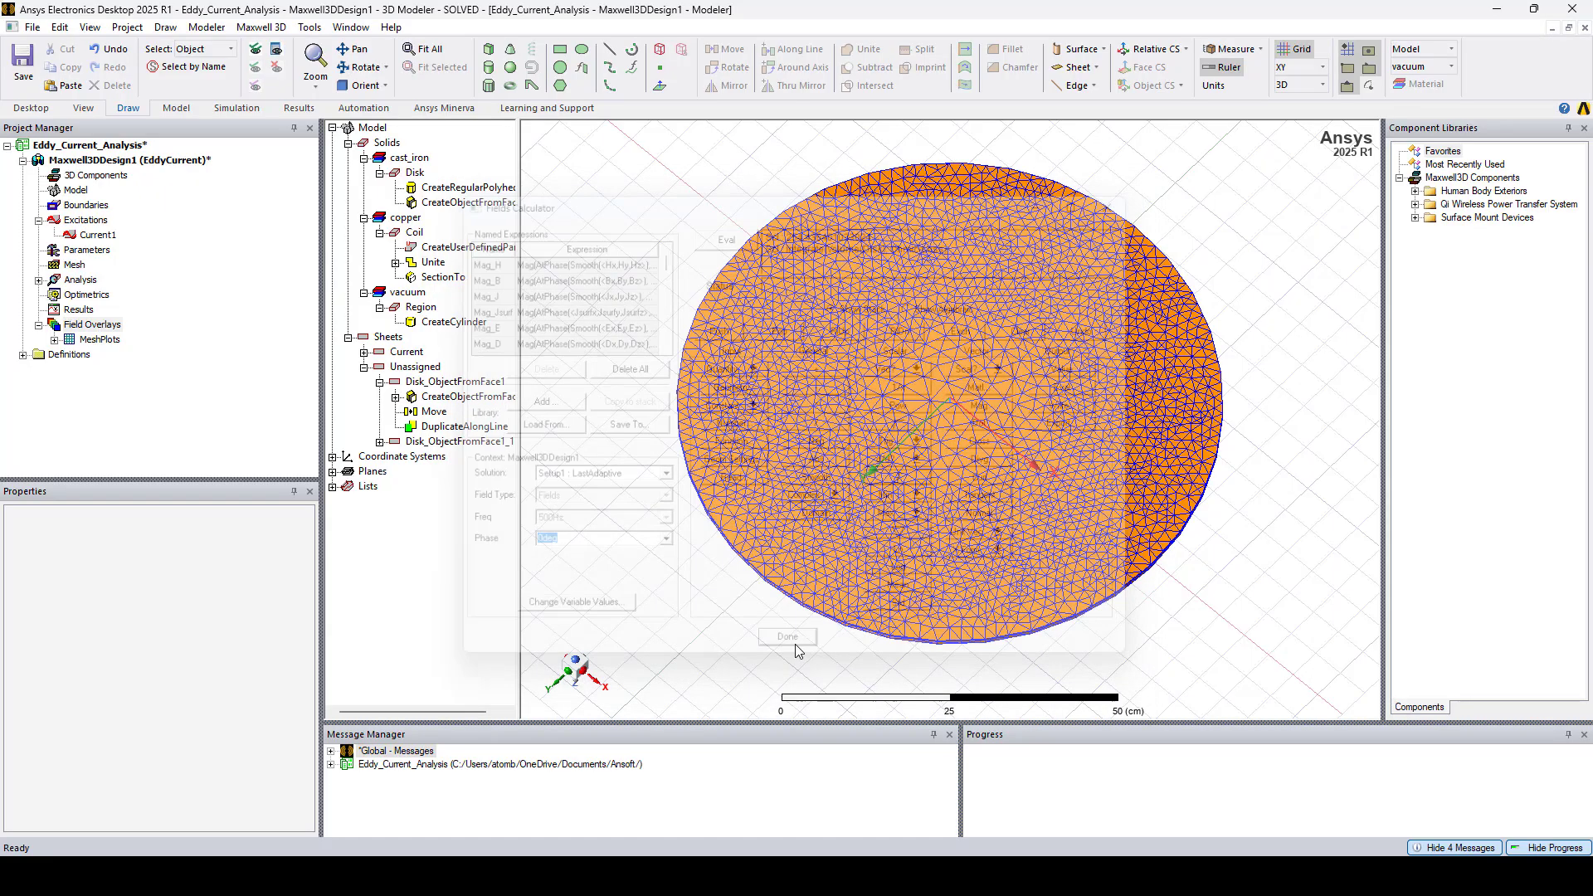
Hide the Mesh1 mesh plot.
click(54, 339)
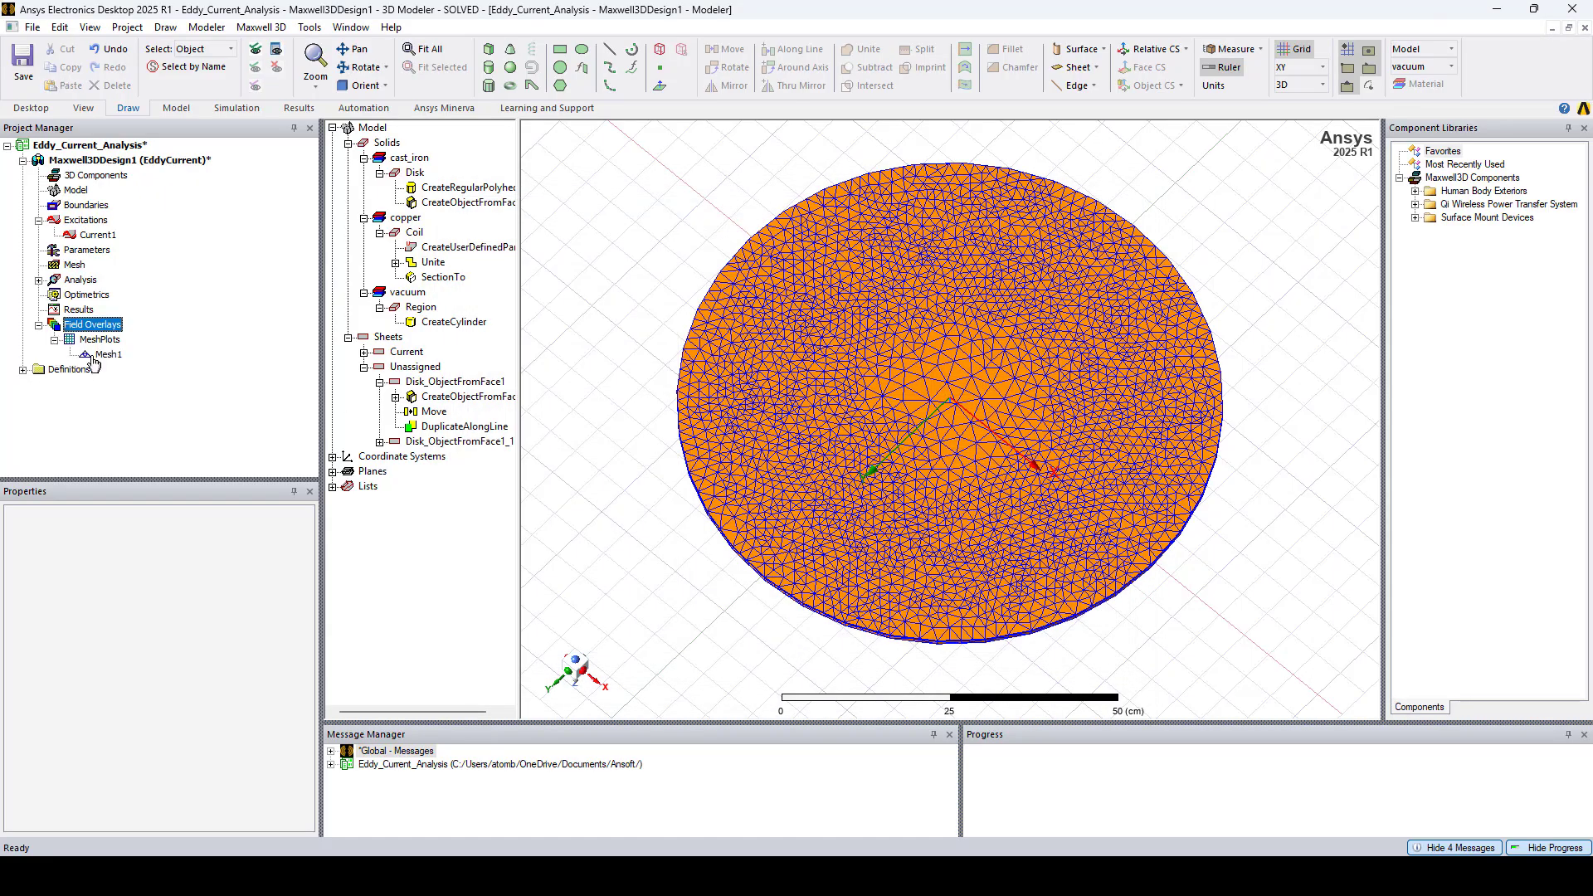
right_click(96, 355)
click(152, 504)
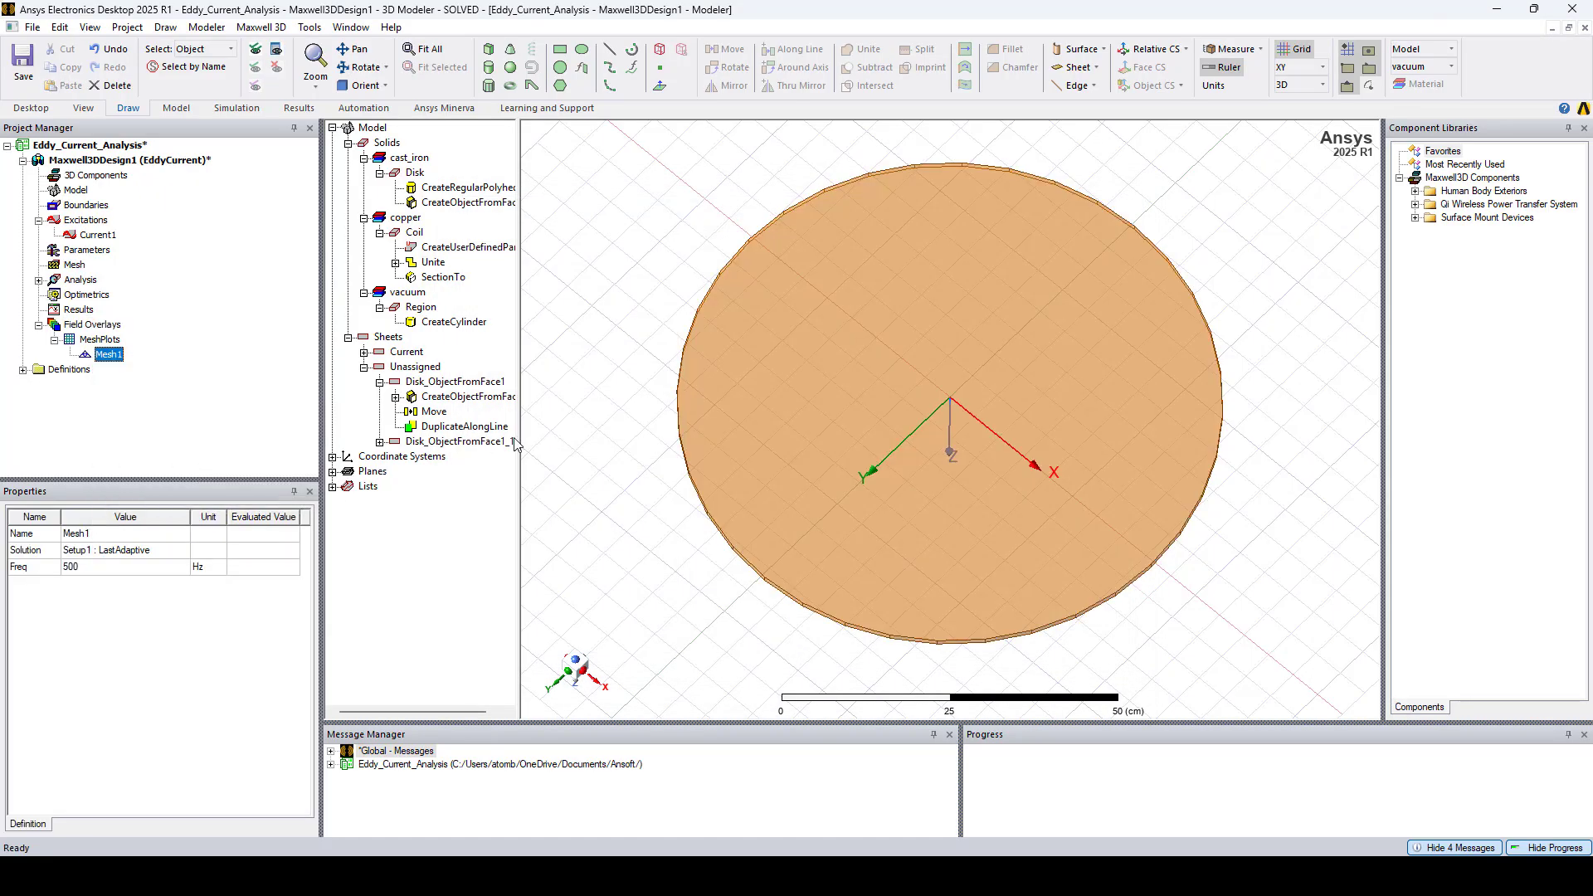
Create a Vector_J current-density vector plot on the disk.
click(776, 357)
right_click(671, 363)
mouse_move(793, 718)
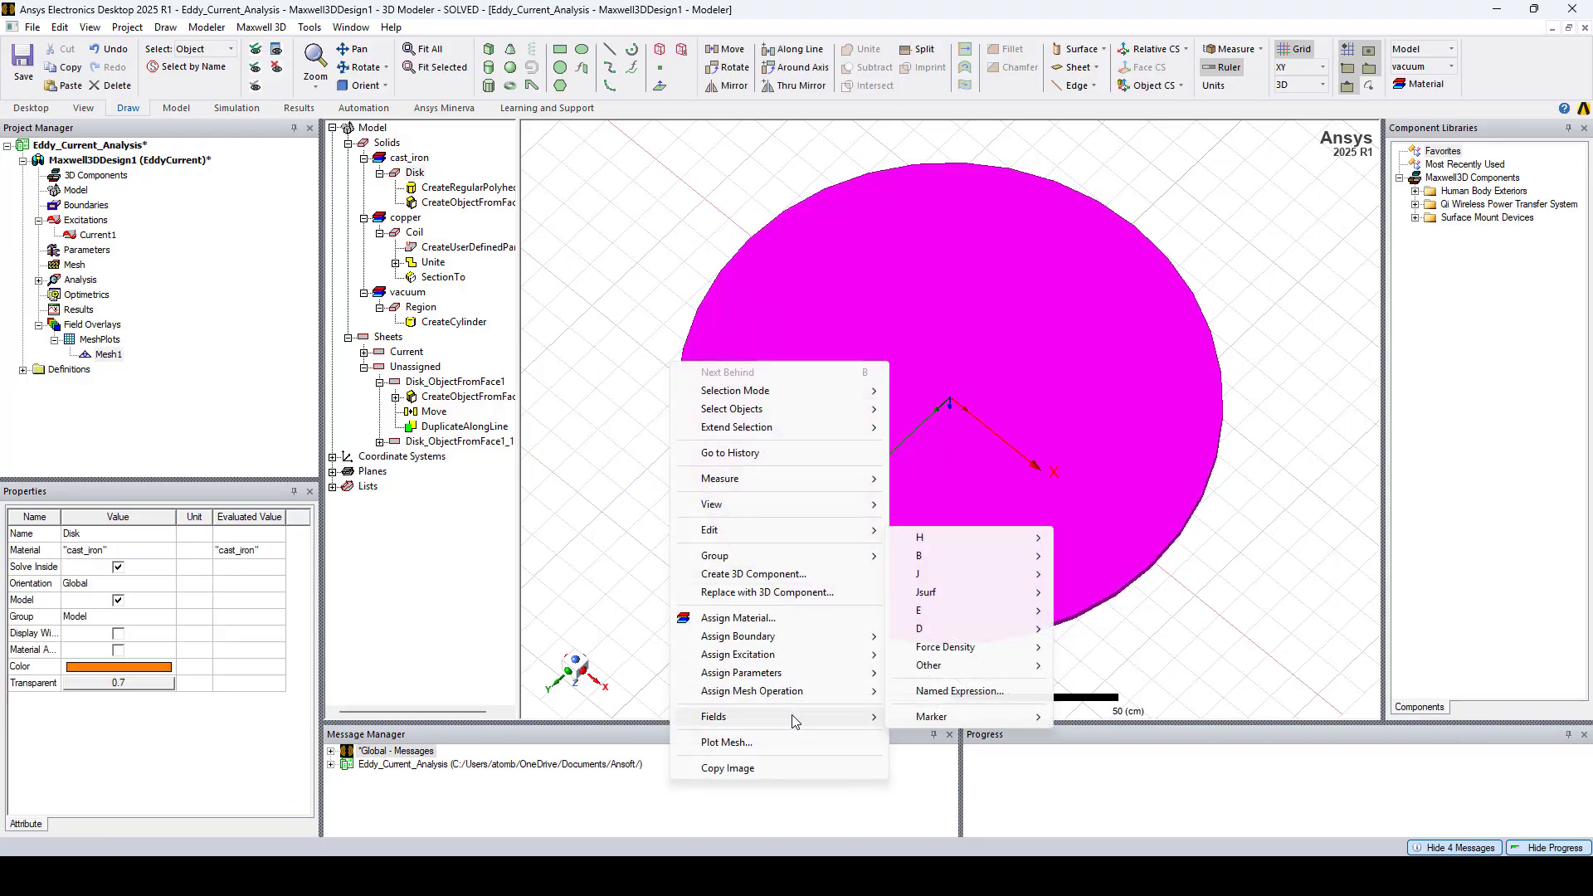
mouse_move(936, 575)
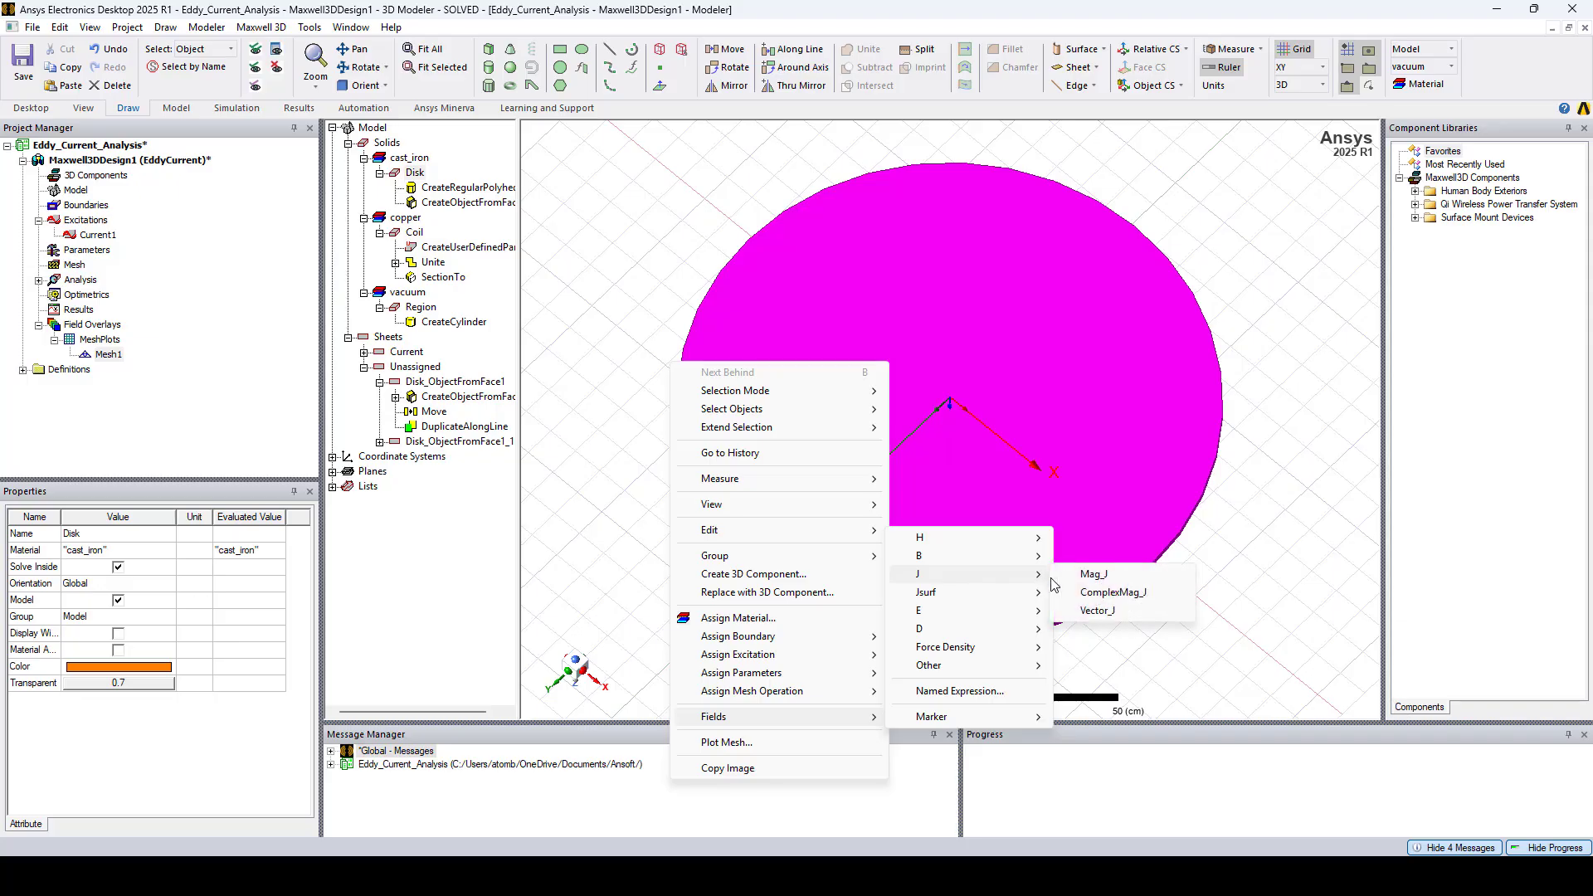
click(1087, 612)
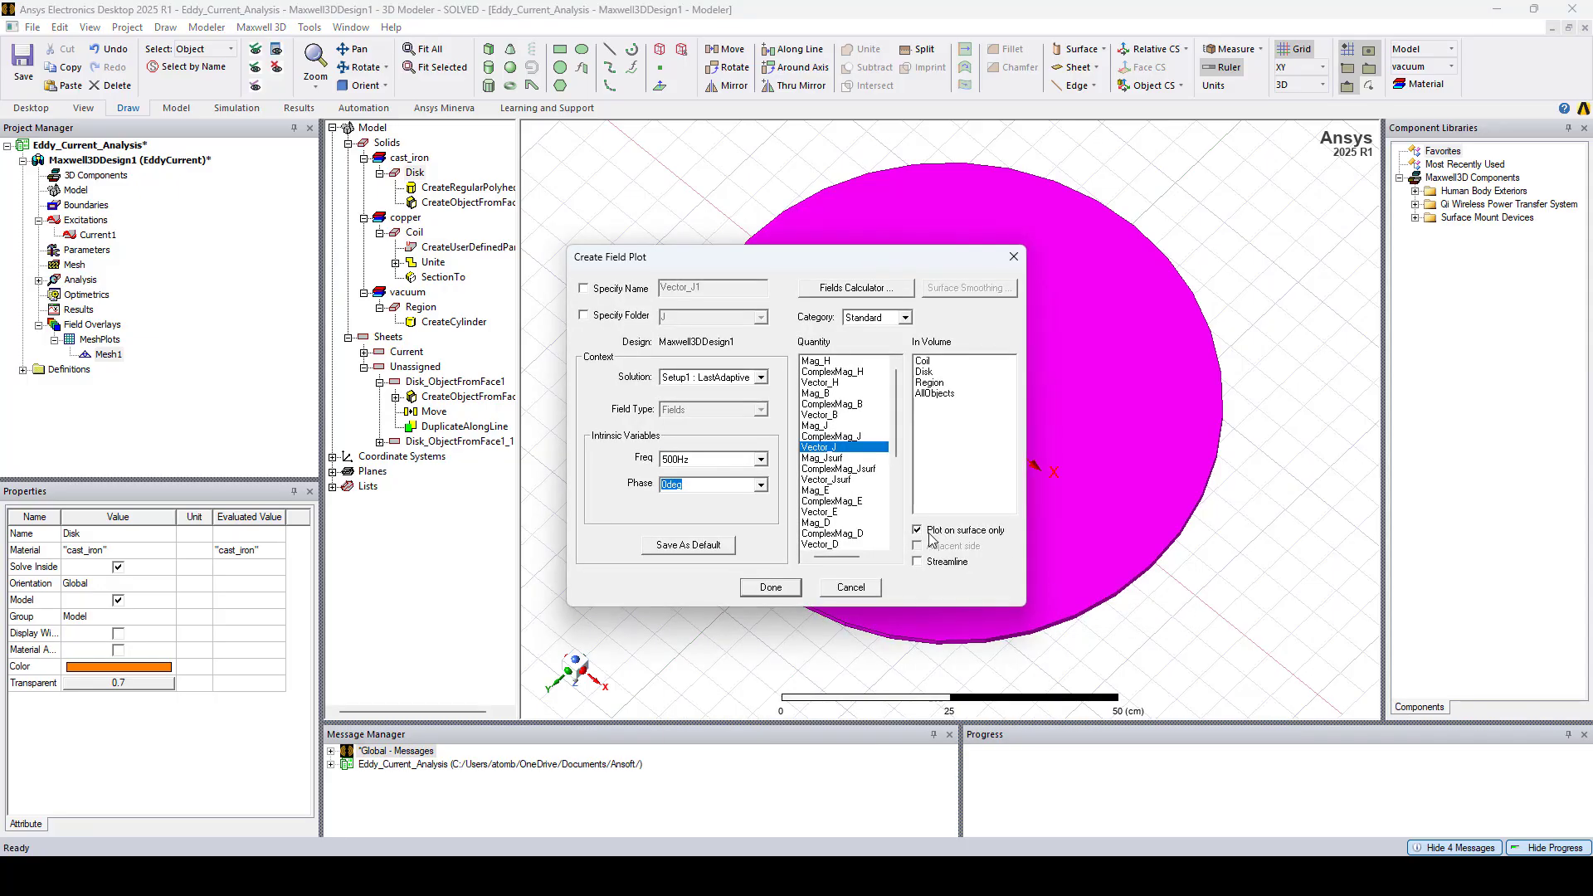
click(771, 588)
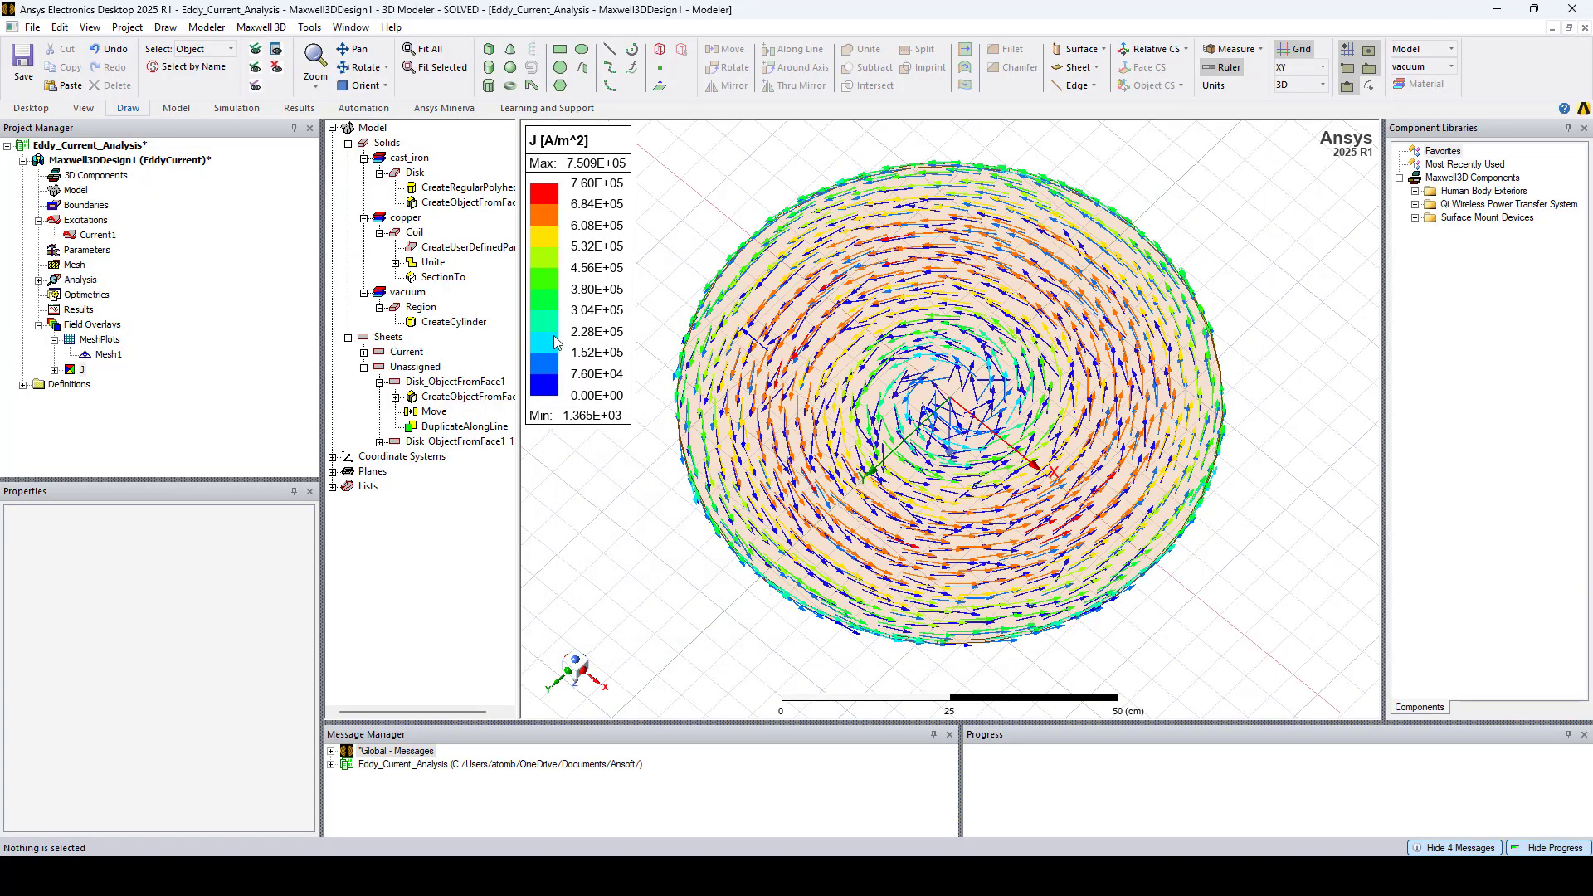
View the disk from the bottom and bring up the Vector_J1 plot's options under J.
click(385, 86)
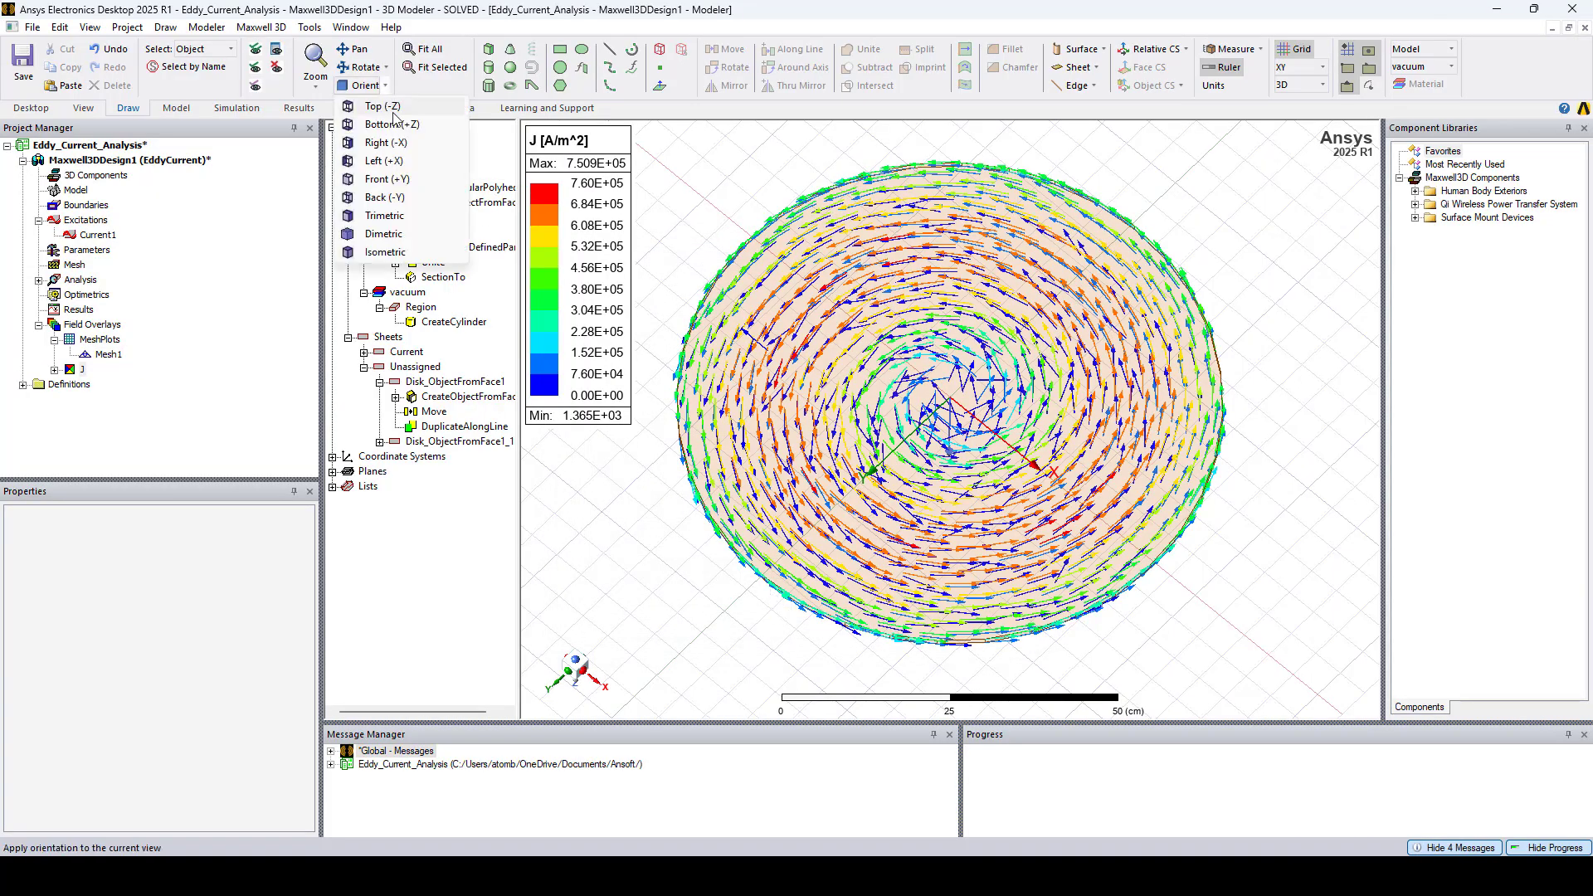
click(400, 125)
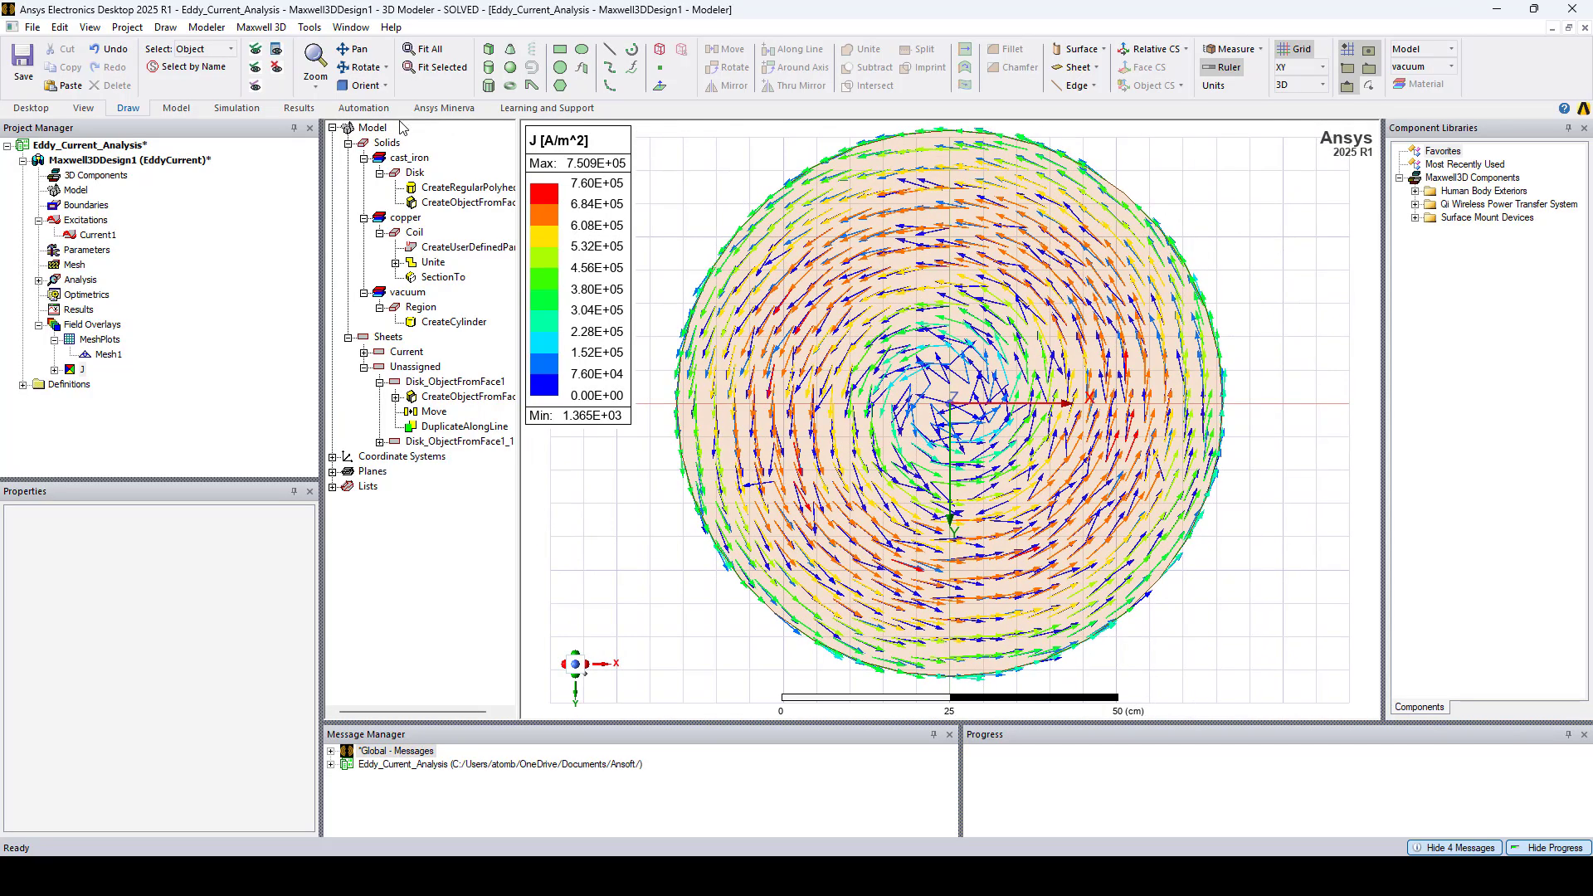
double_click(70, 370)
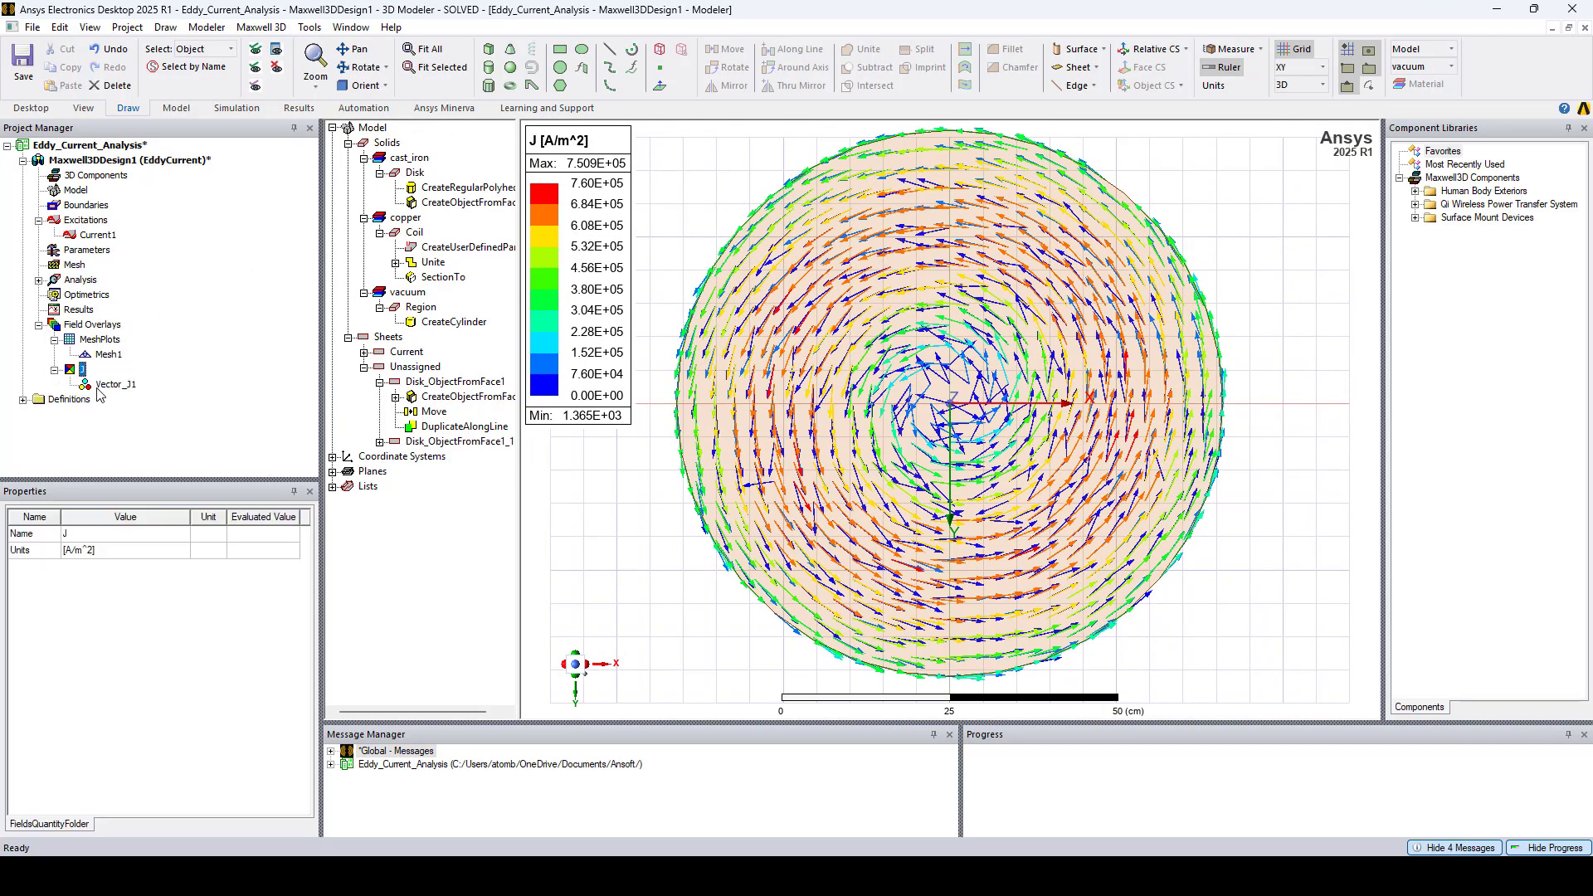
right_click(103, 386)
Hide Vector_J1, plot Ohmic_Loss on the disk, and rotate to an oblique view.
click(150, 538)
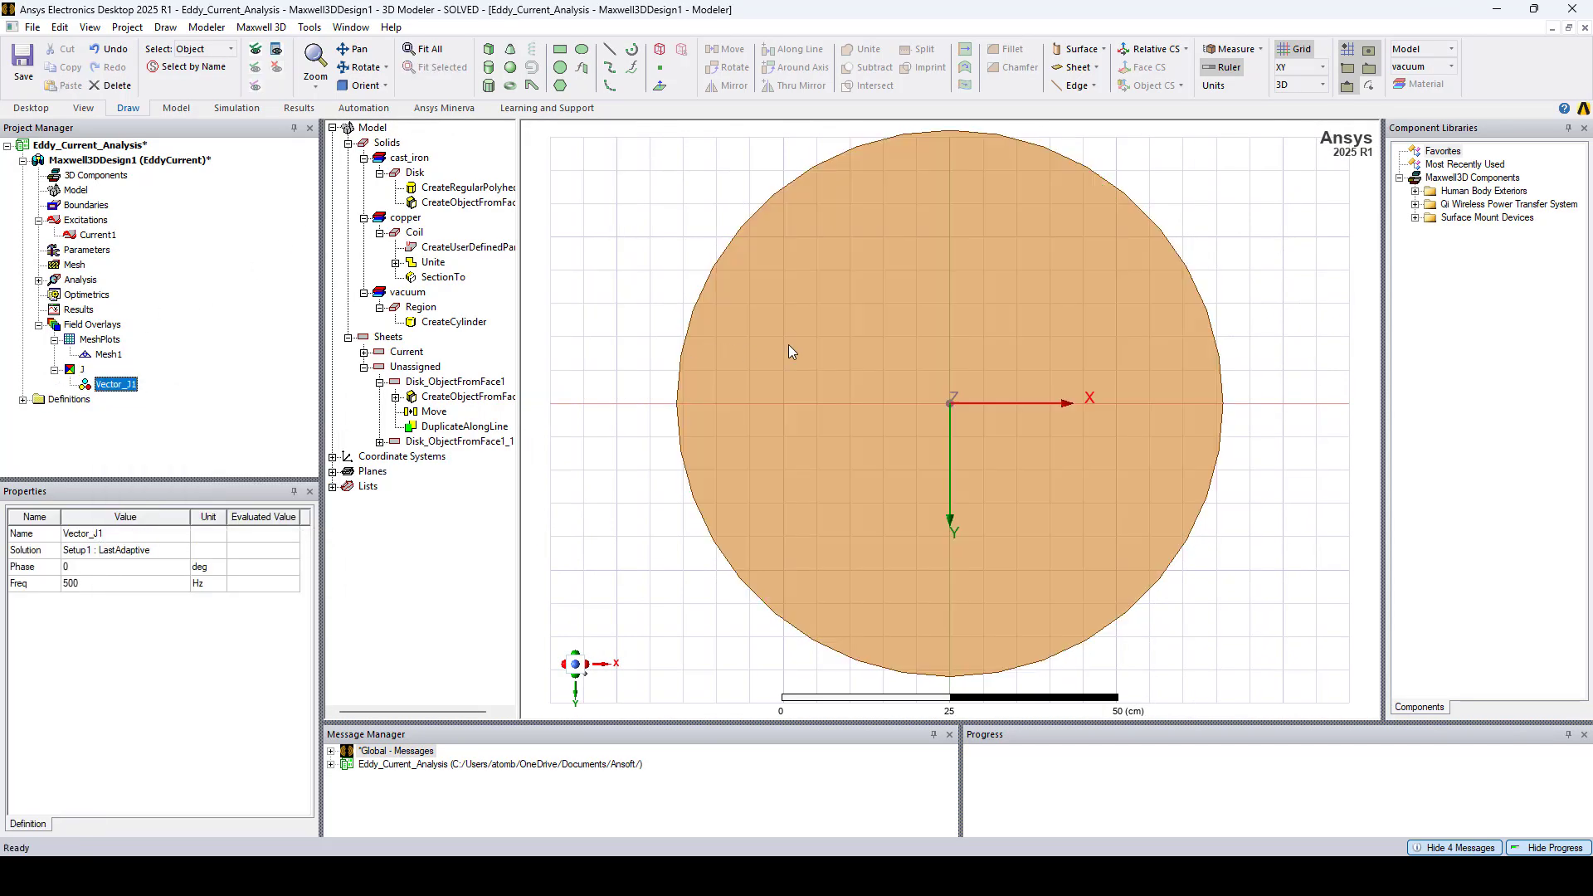
click(799, 343)
right_click(650, 307)
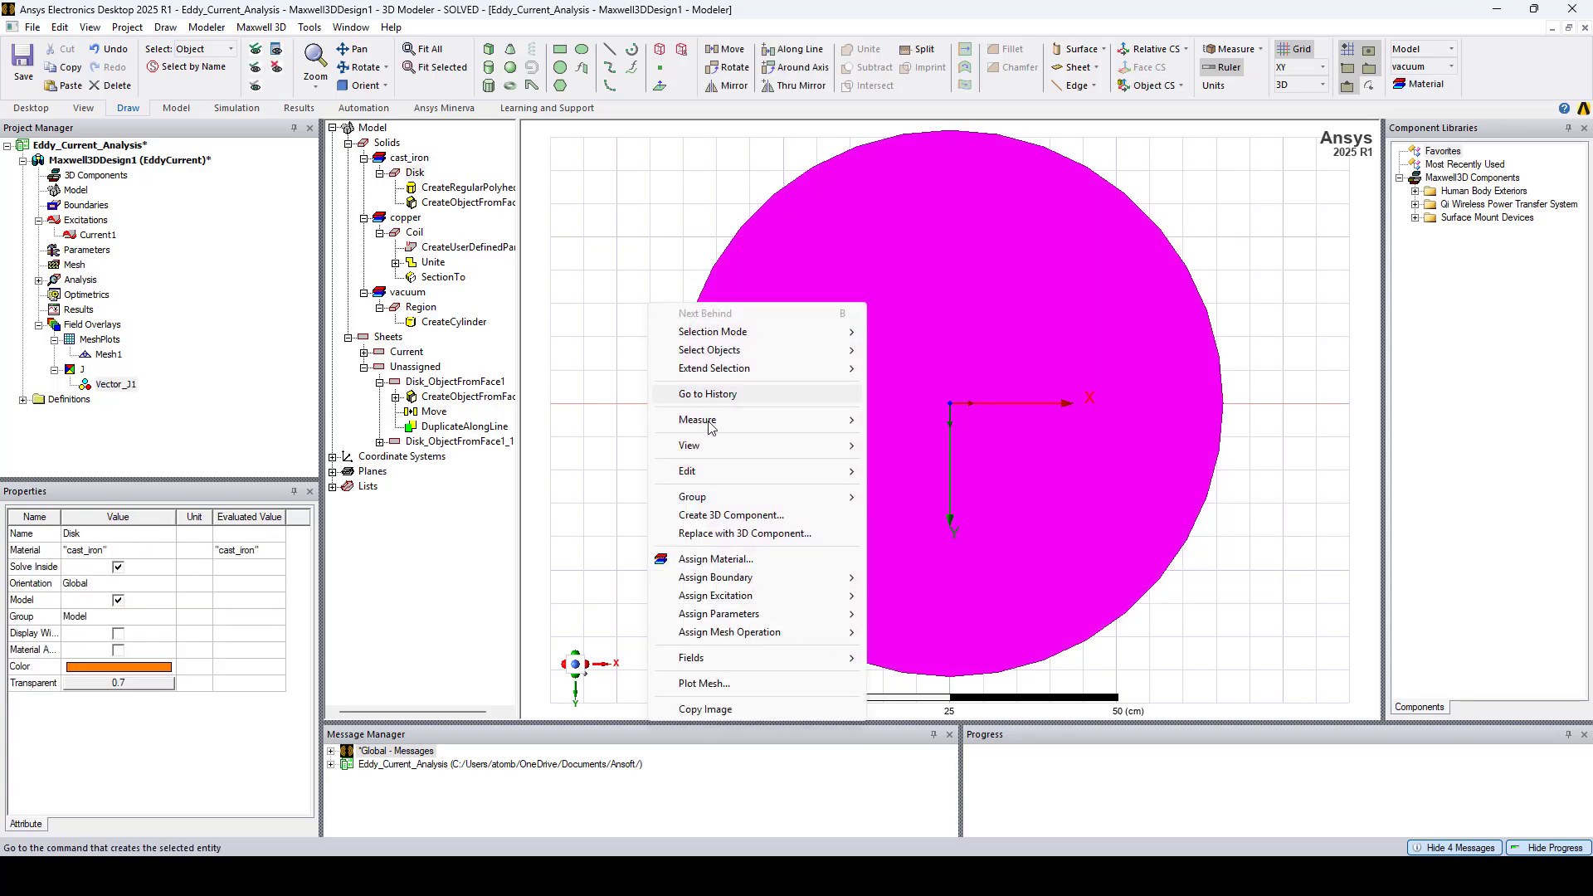
mouse_move(750, 660)
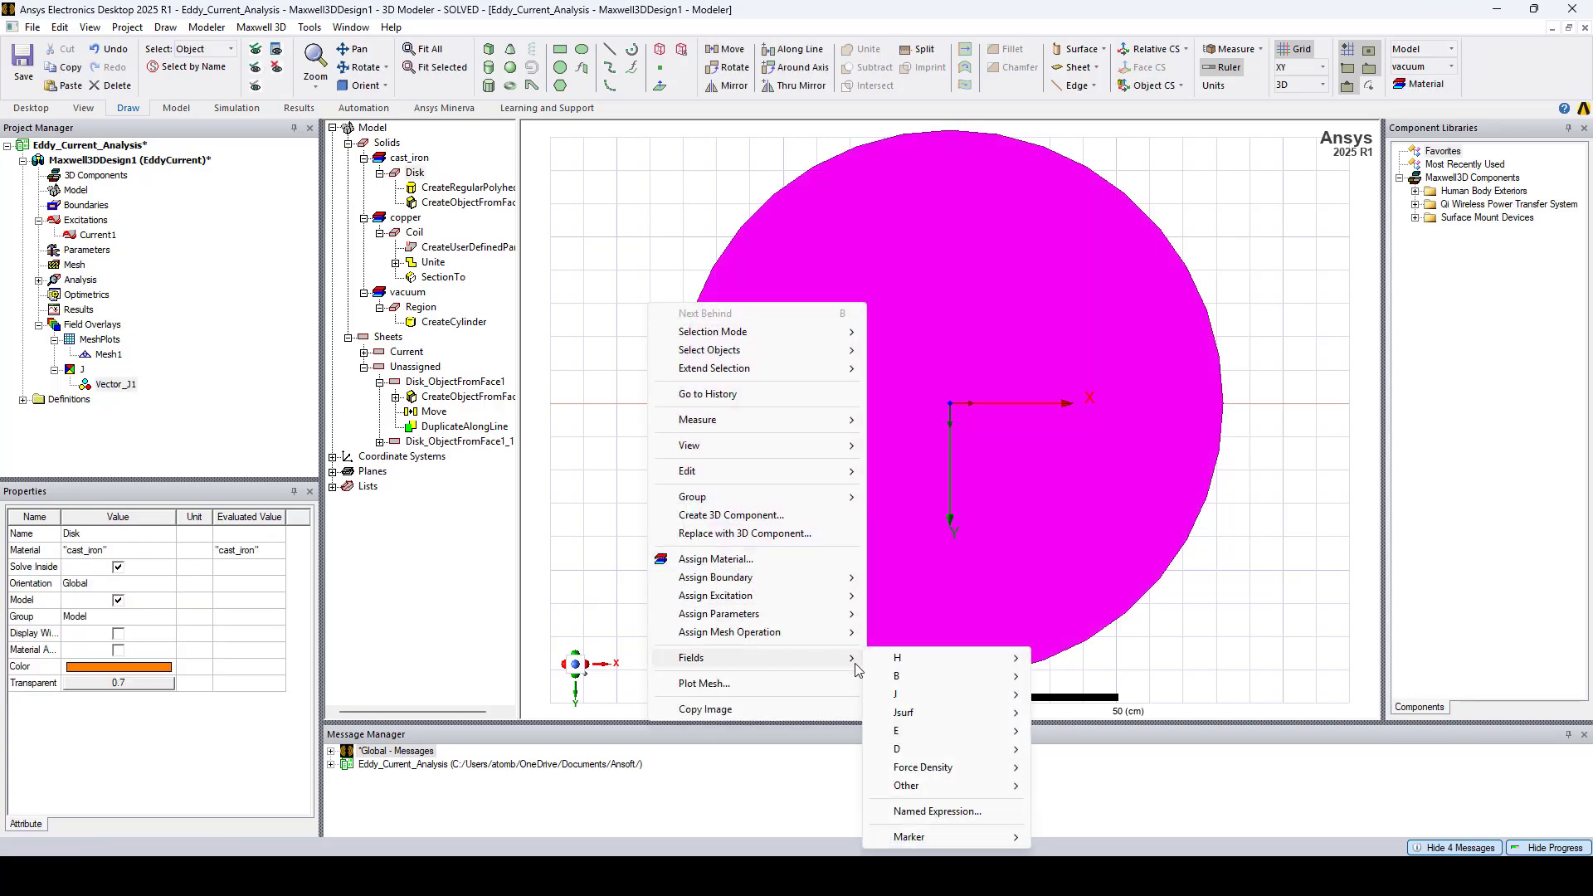
mouse_move(930, 785)
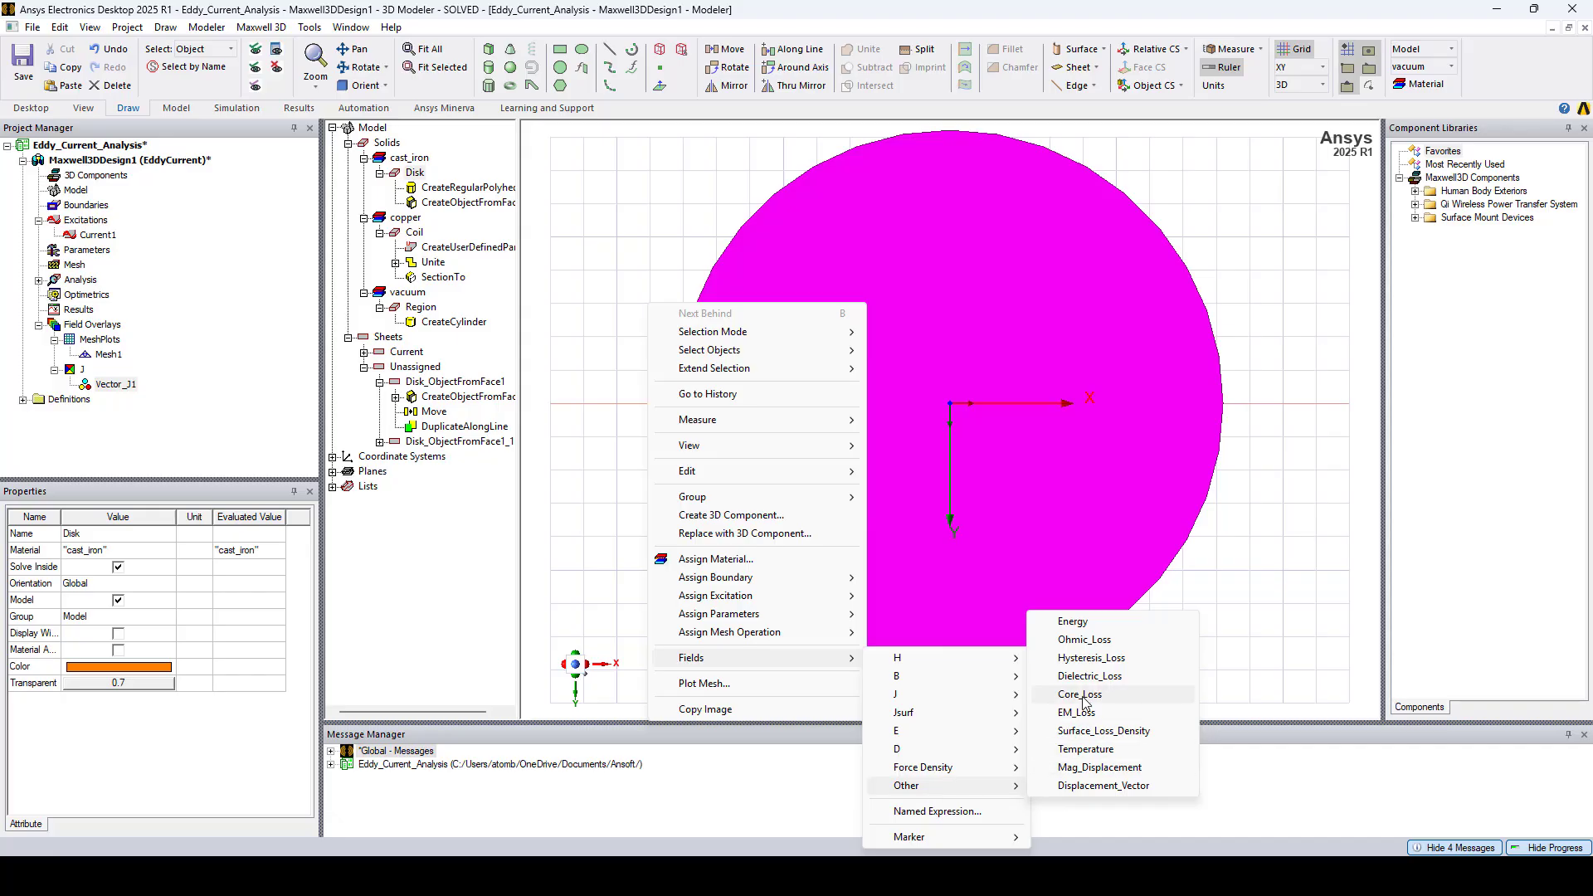
click(1087, 640)
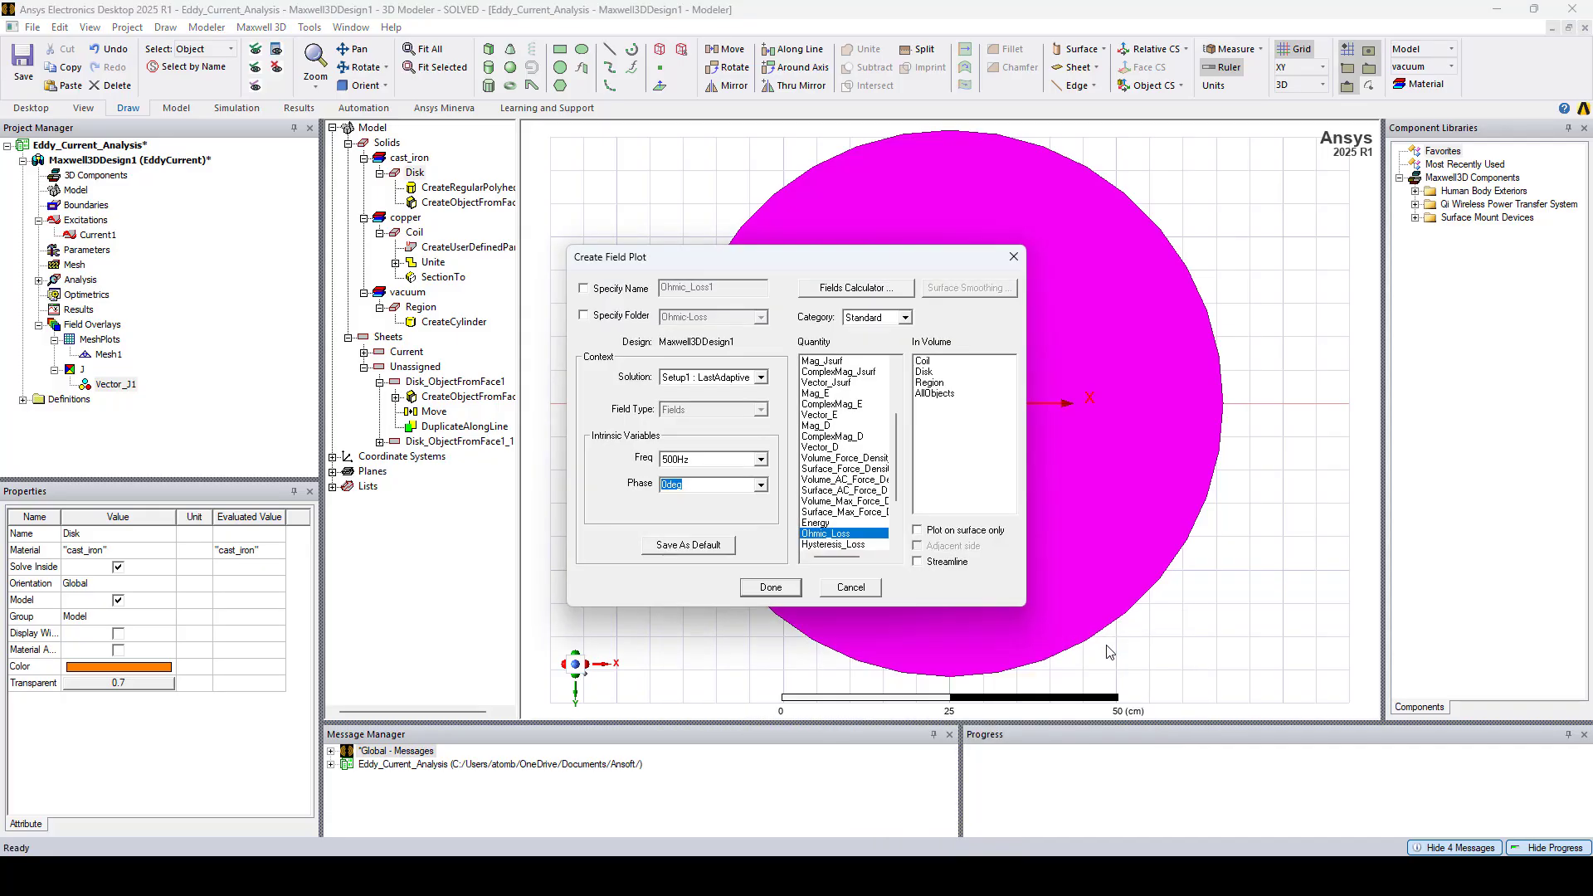
click(771, 587)
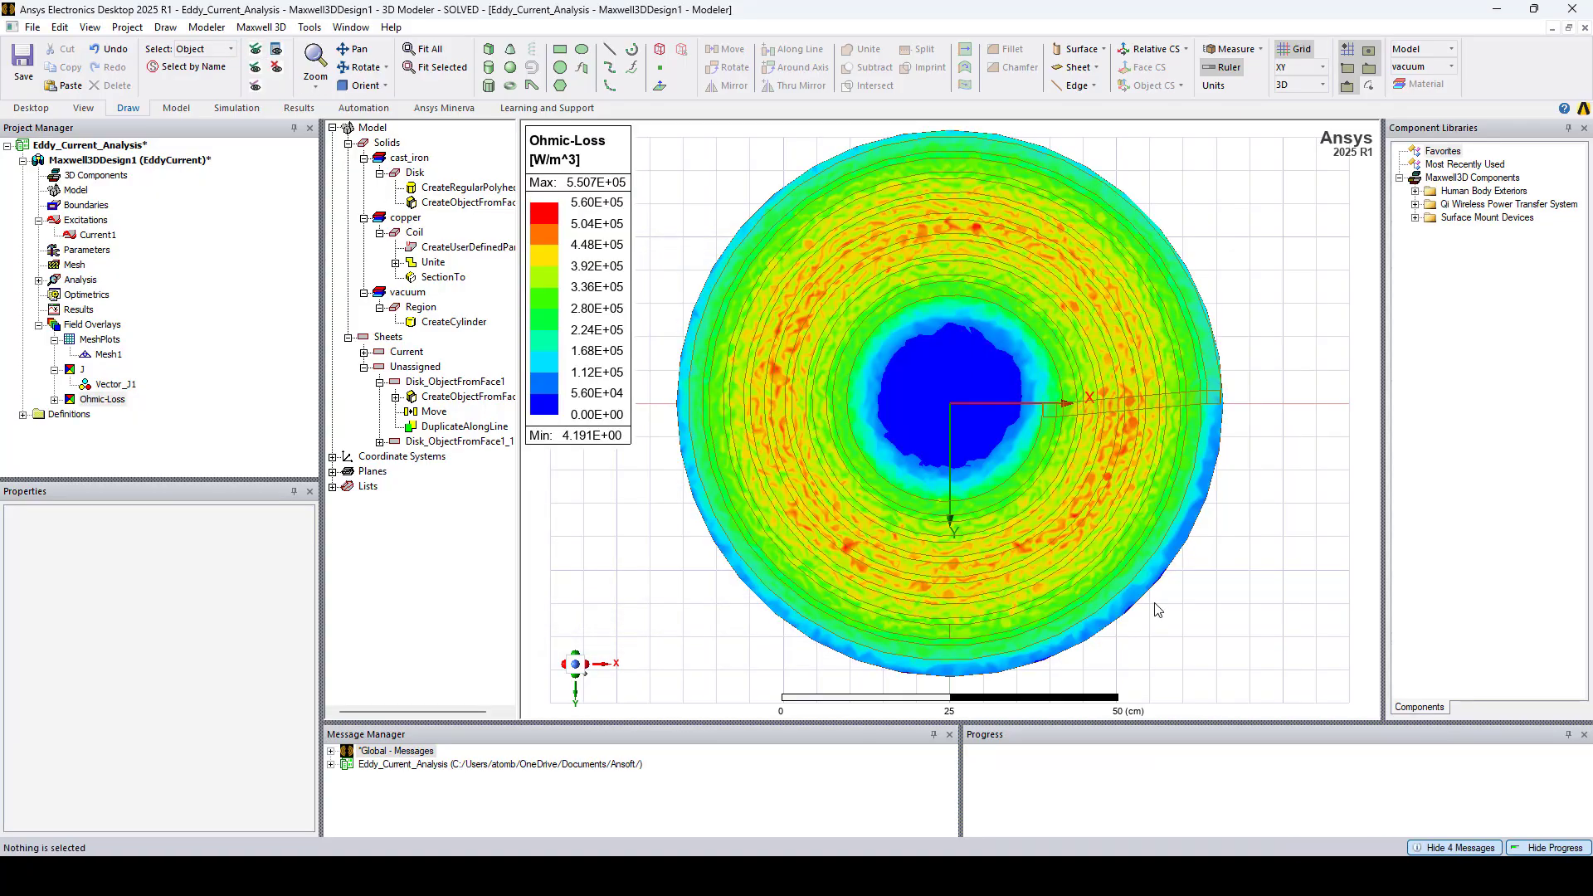
alt+drag(1122, 587, 715, 553)
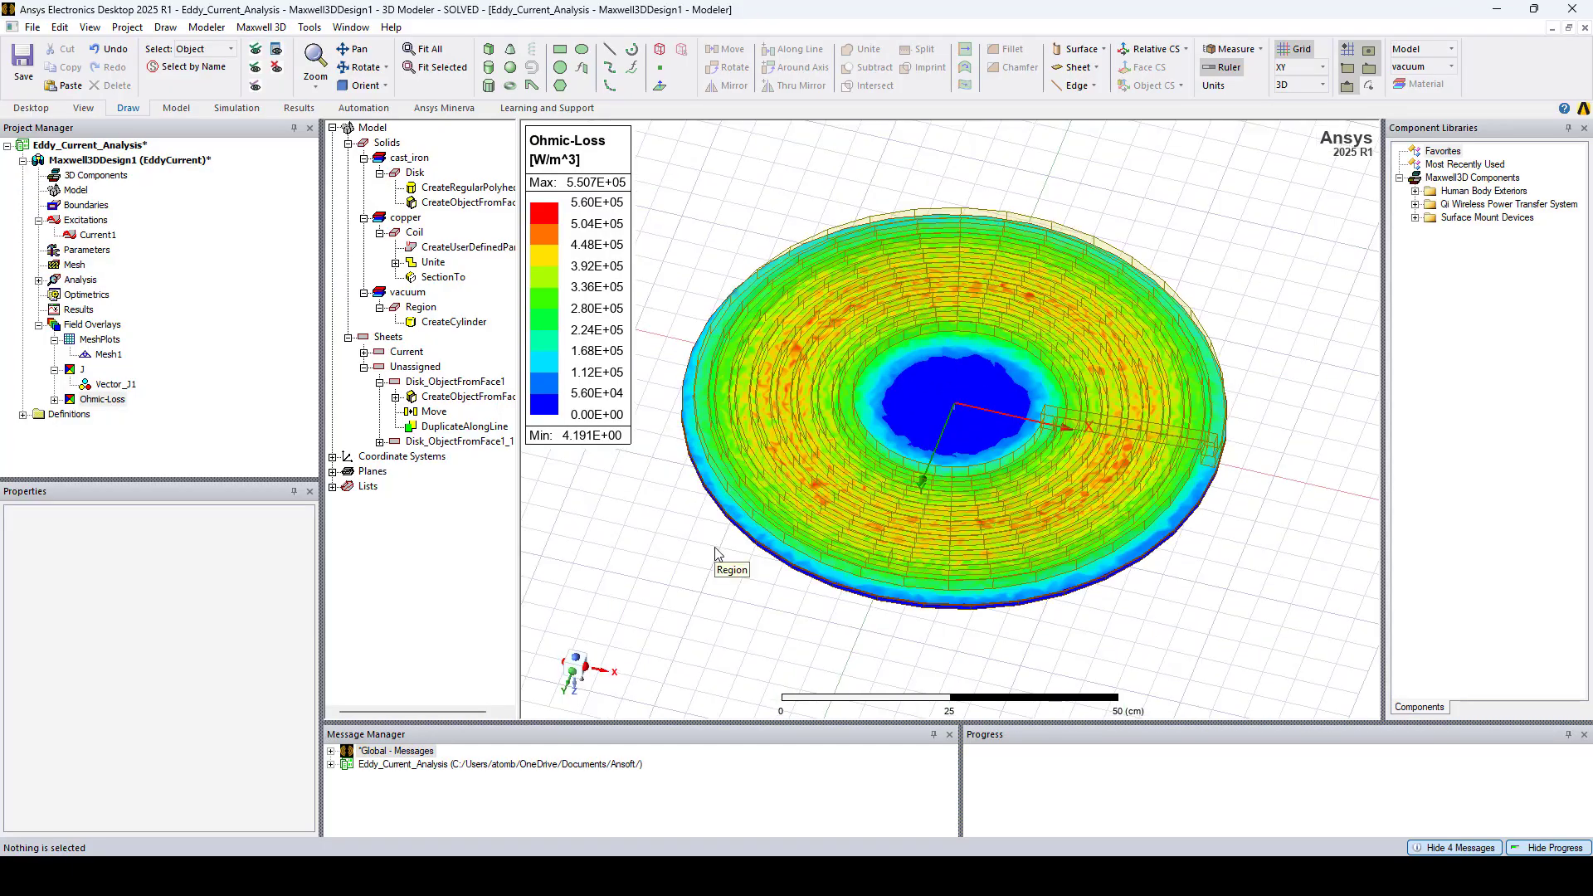